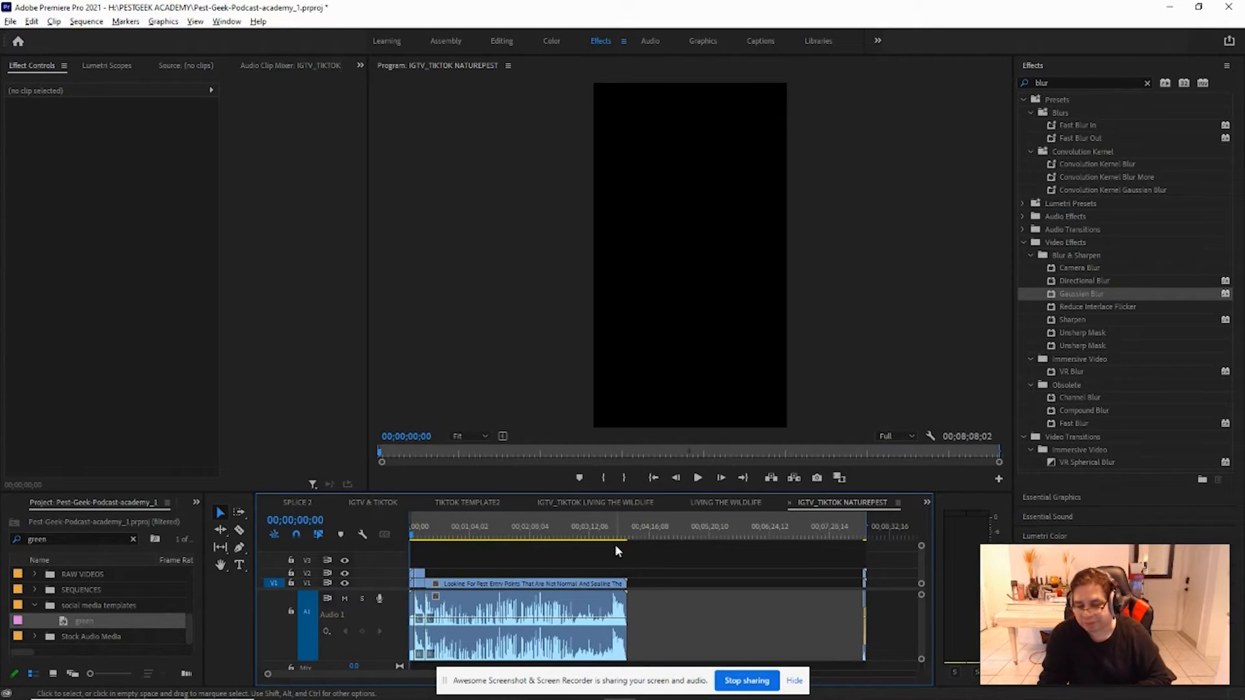
- Play the first seconds of the sequence to preview the logo intro
key(equal)
key(equal)
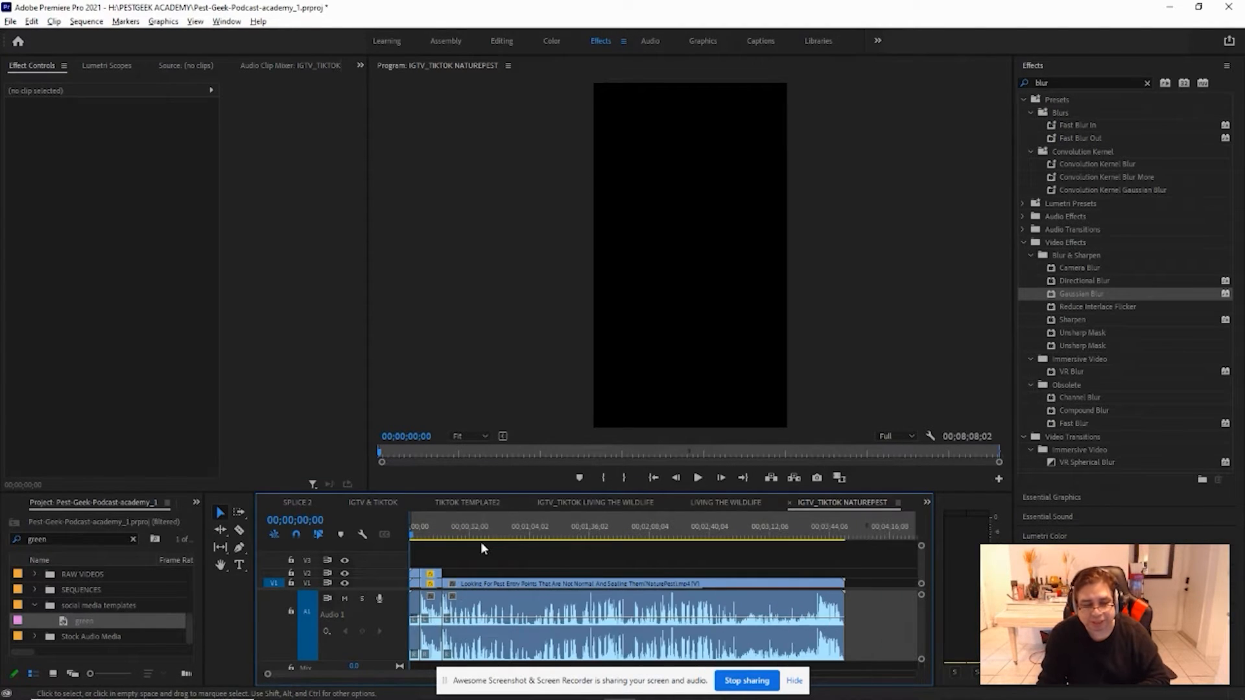
key(minus)
key(minus)
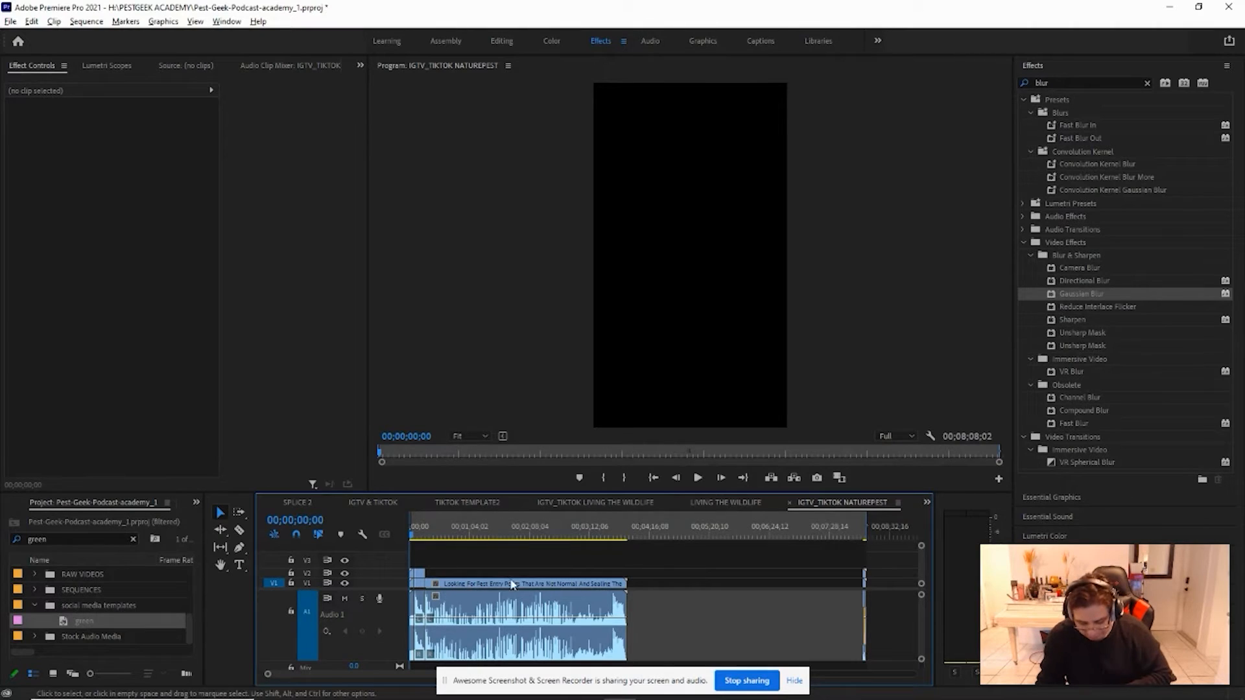
key(equal)
key(equal)
key(equal)
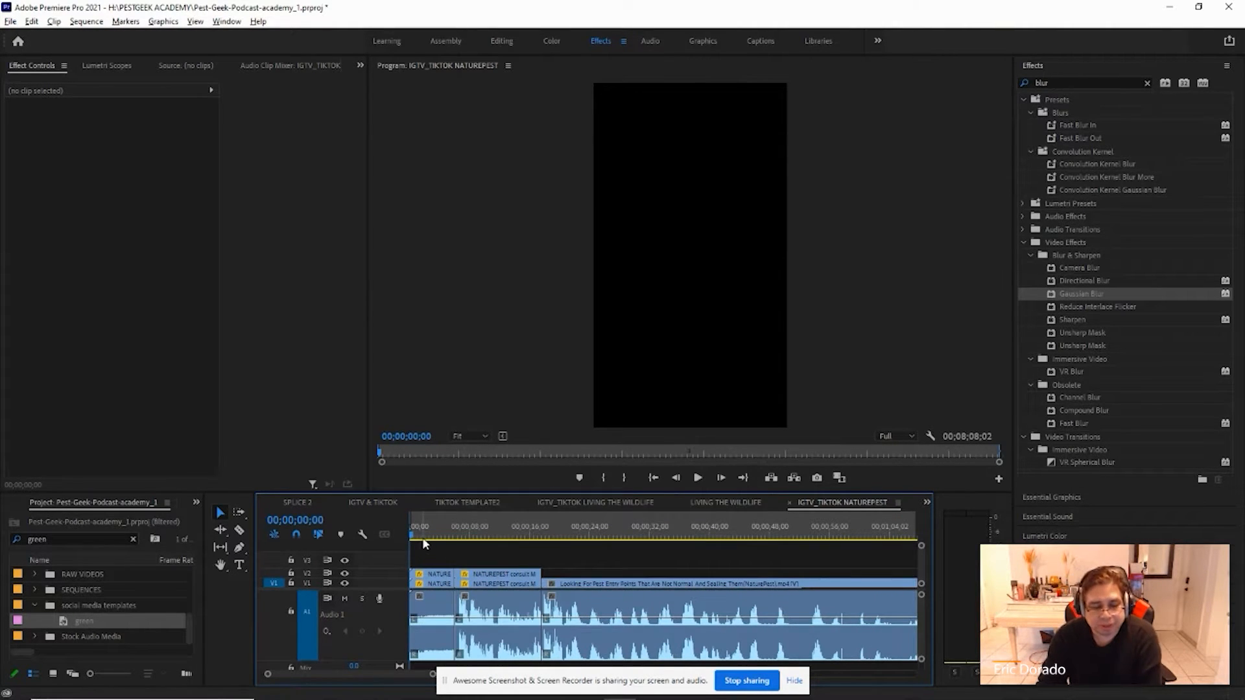
key(space)
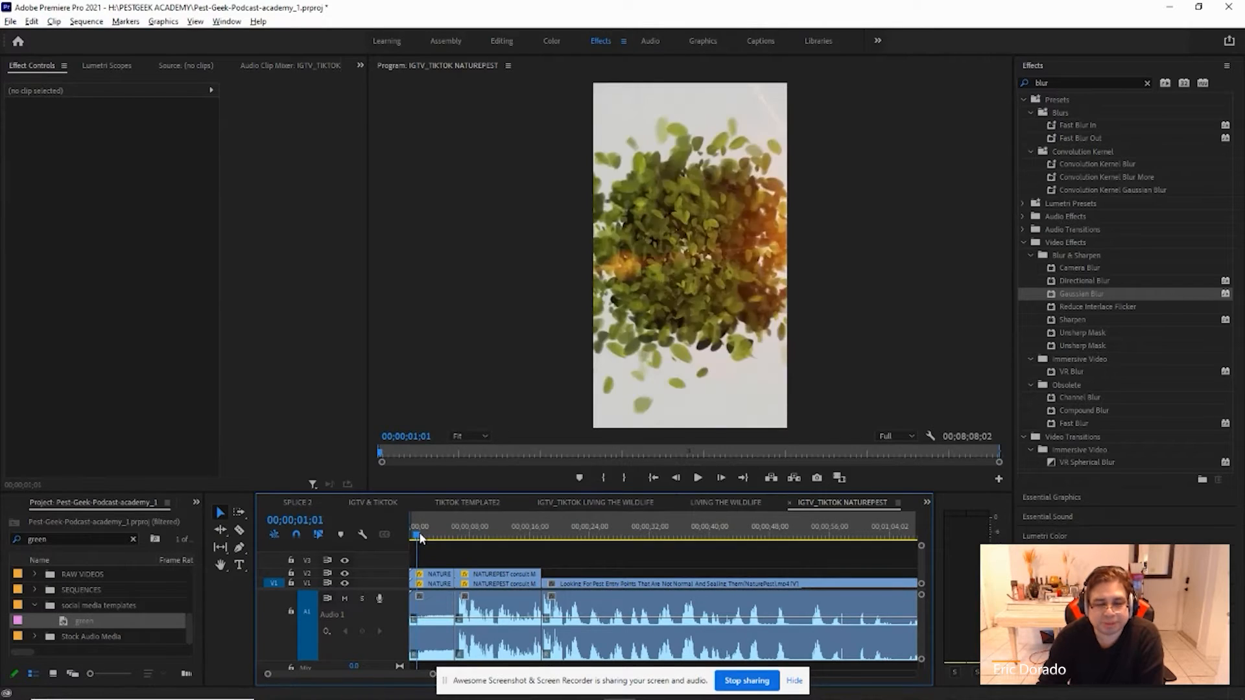
- Set the scale of the logo intro clip on track V2 to 190
click(439, 581)
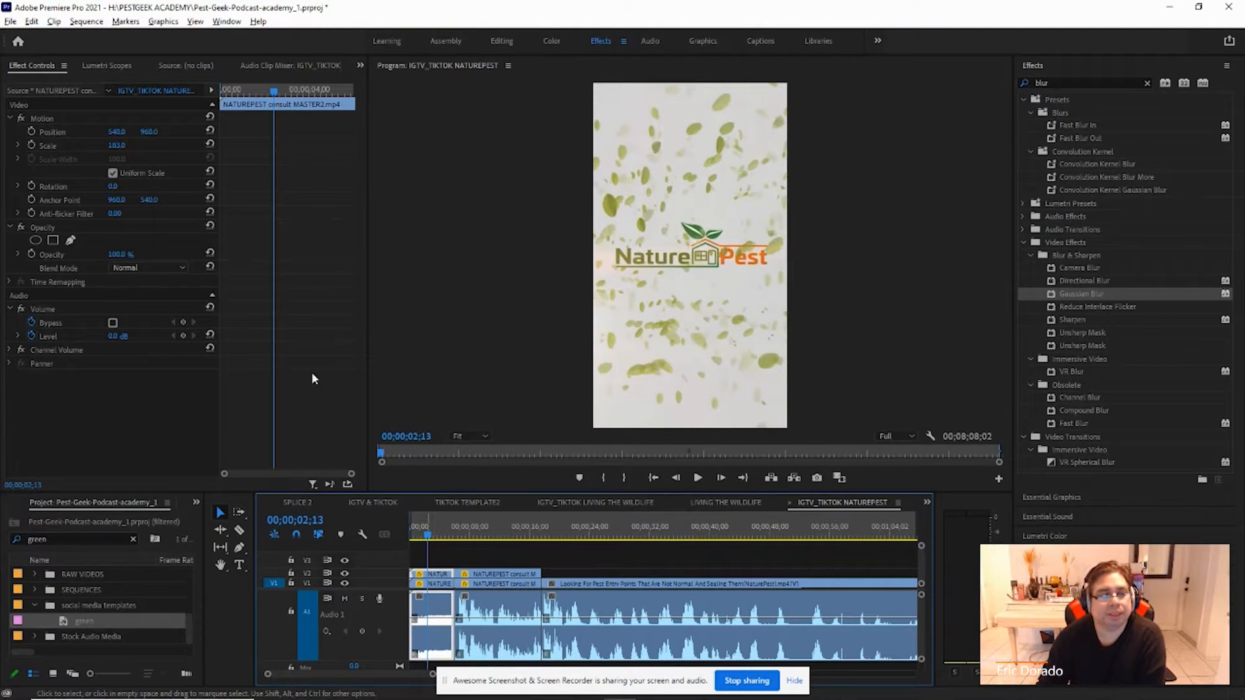
click(440, 561)
click(433, 572)
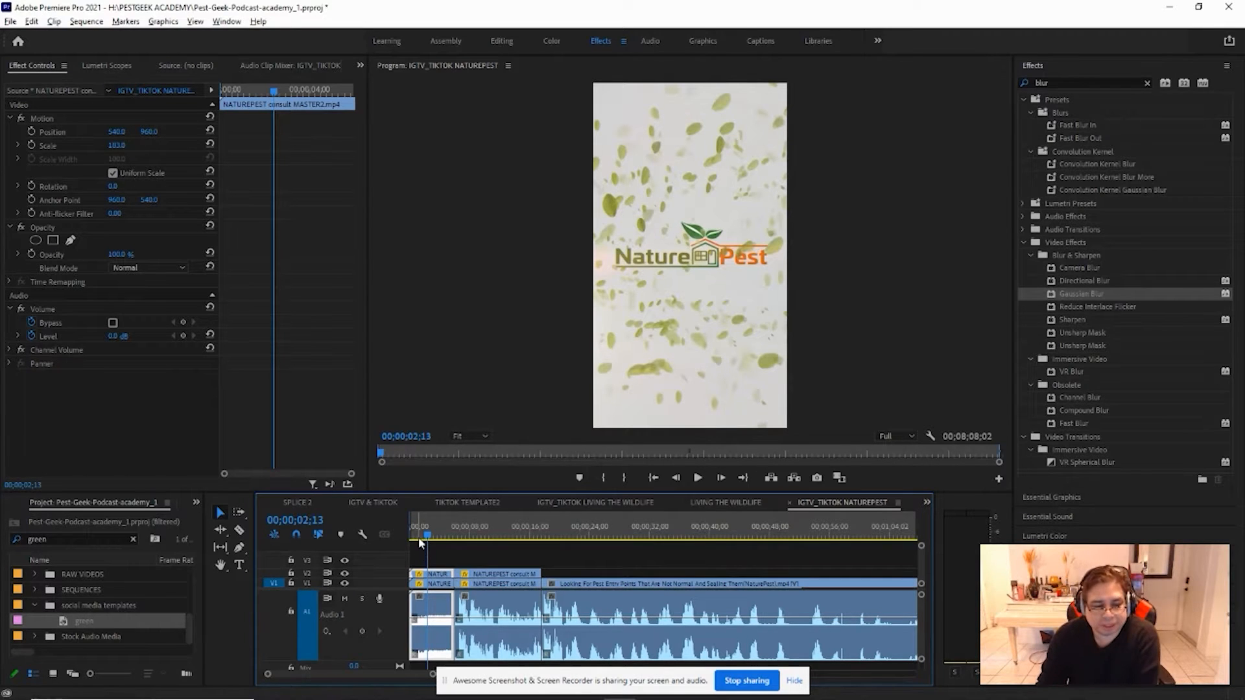
click(49, 118)
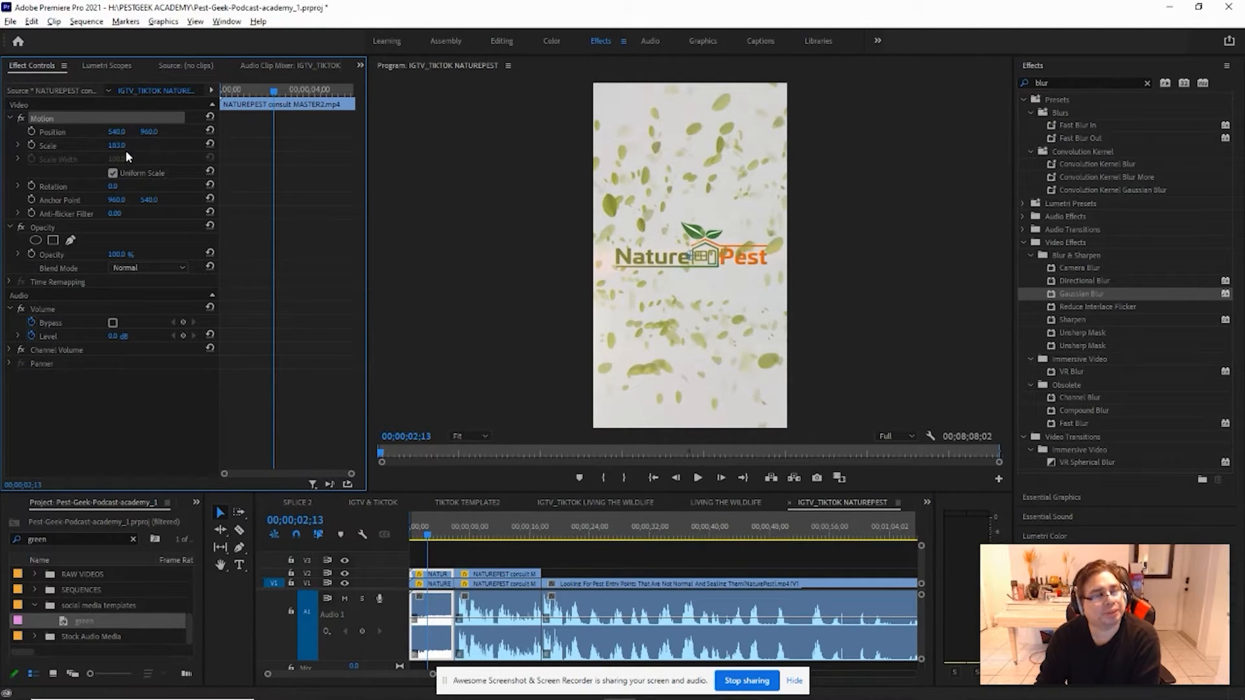
click(448, 562)
click(445, 574)
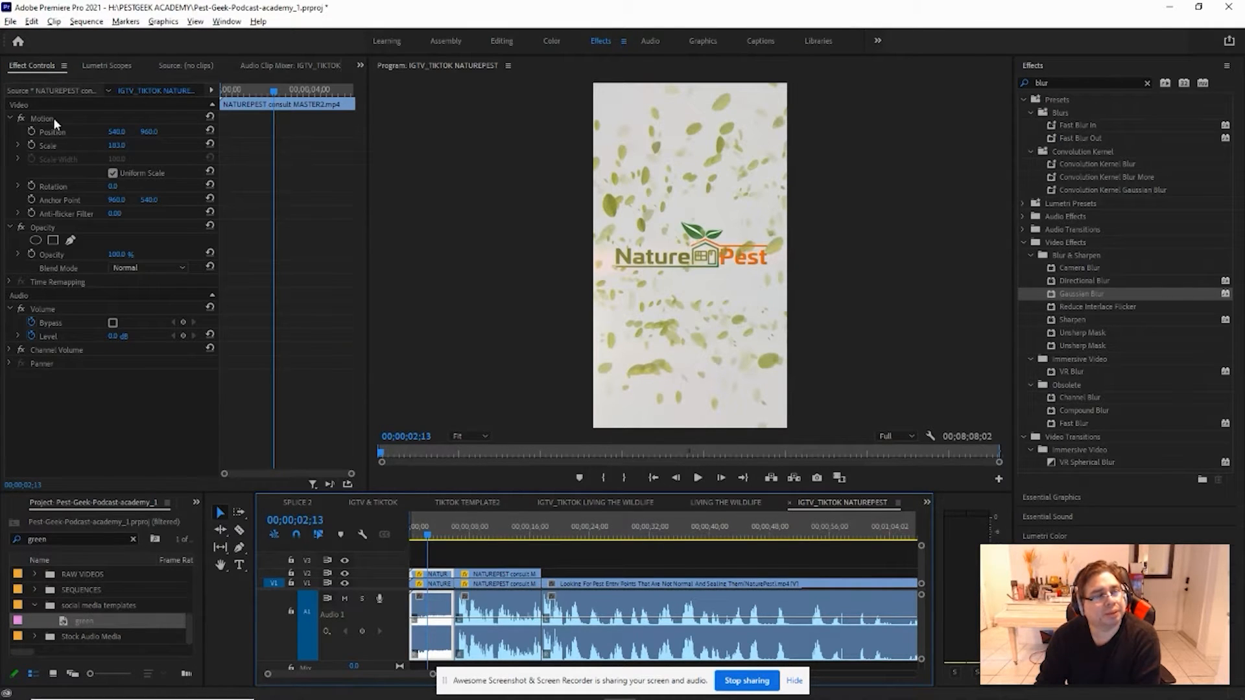
click(44, 118)
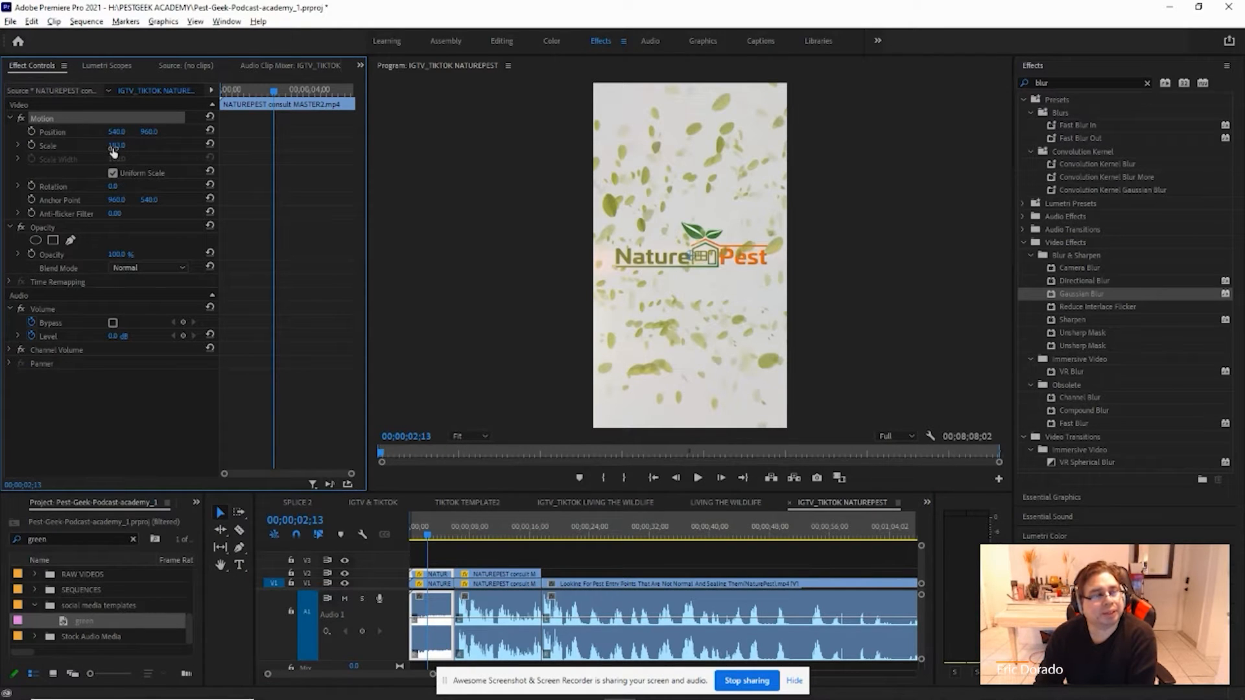
drag(113, 148, 135, 171)
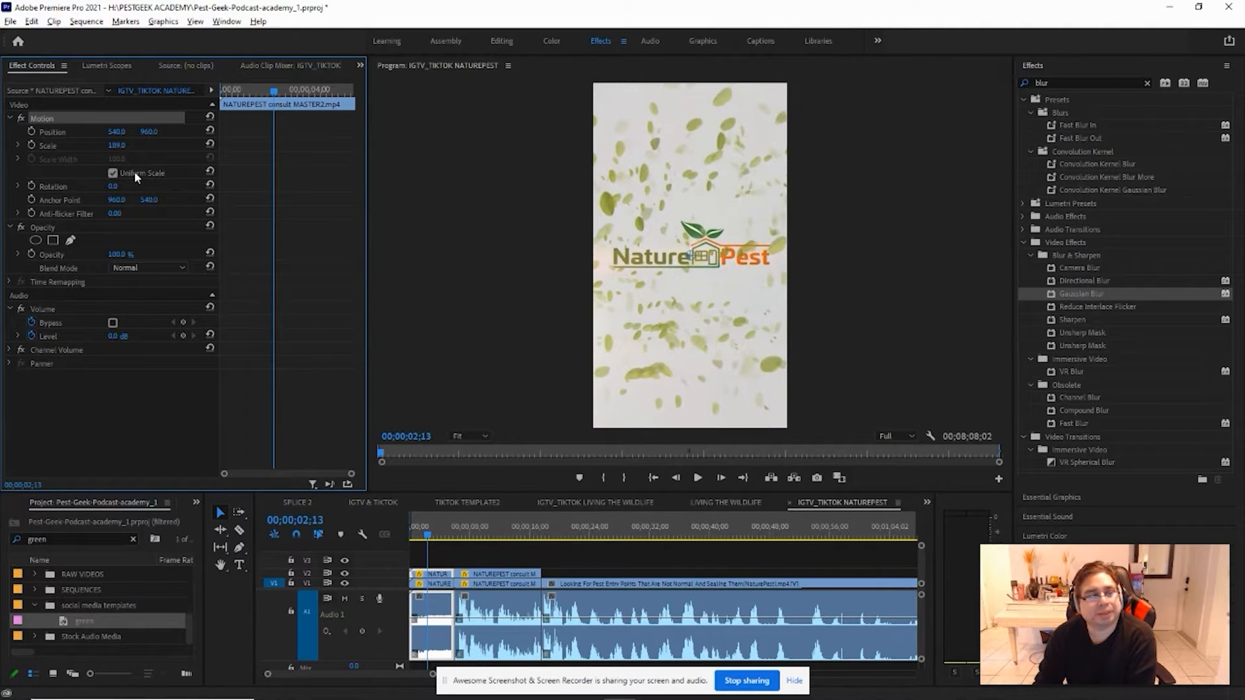
click(125, 144)
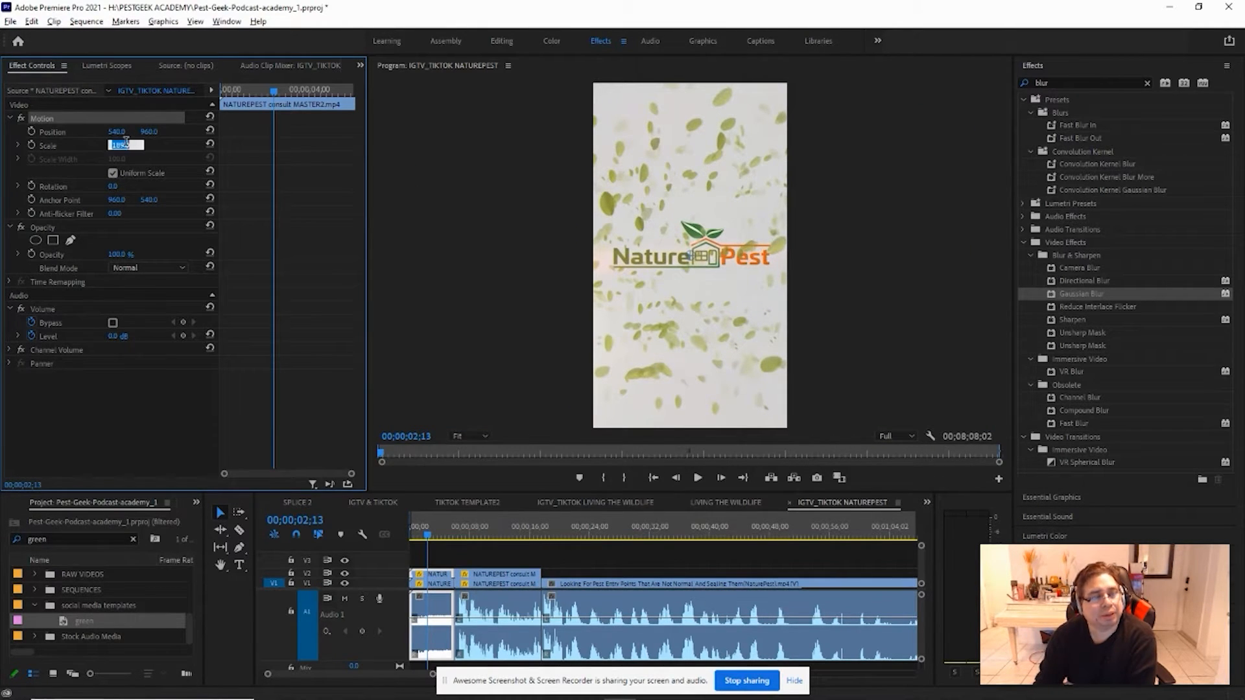
text(15)
key(Return)
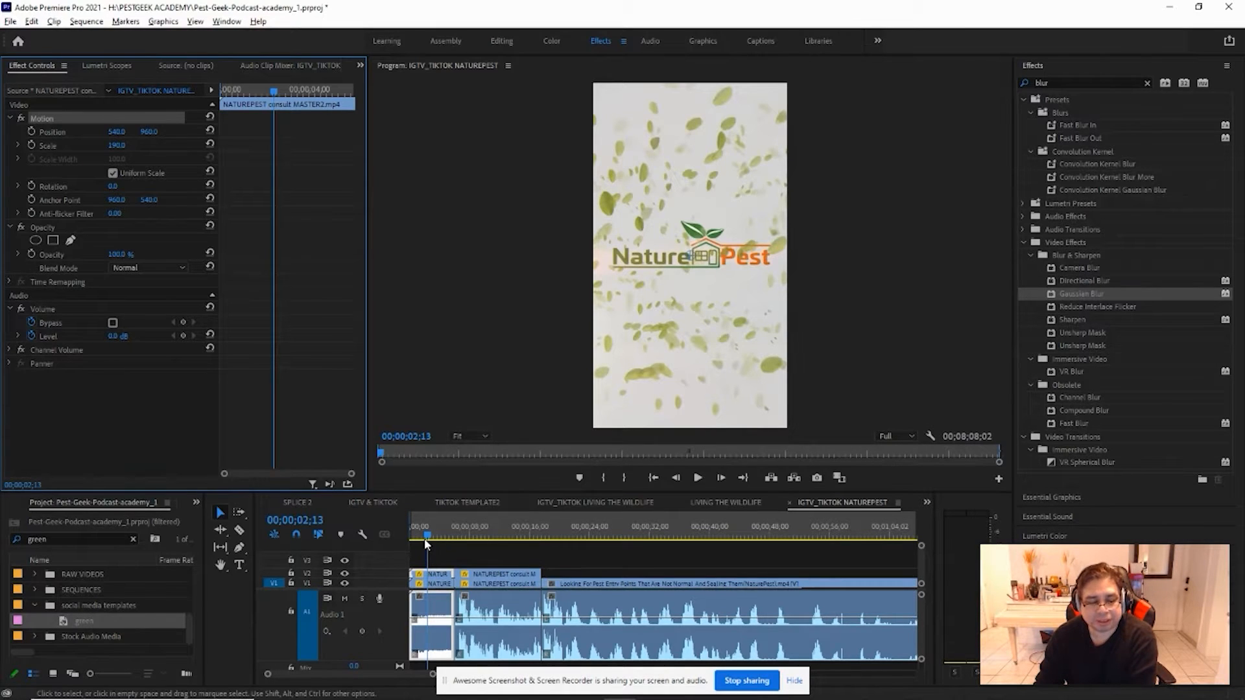
- Go to 00;00;07;23 and activate the Motion effect of the second NATUREPEST consult clip on track V2
drag(427, 538, 451, 535)
key(space)
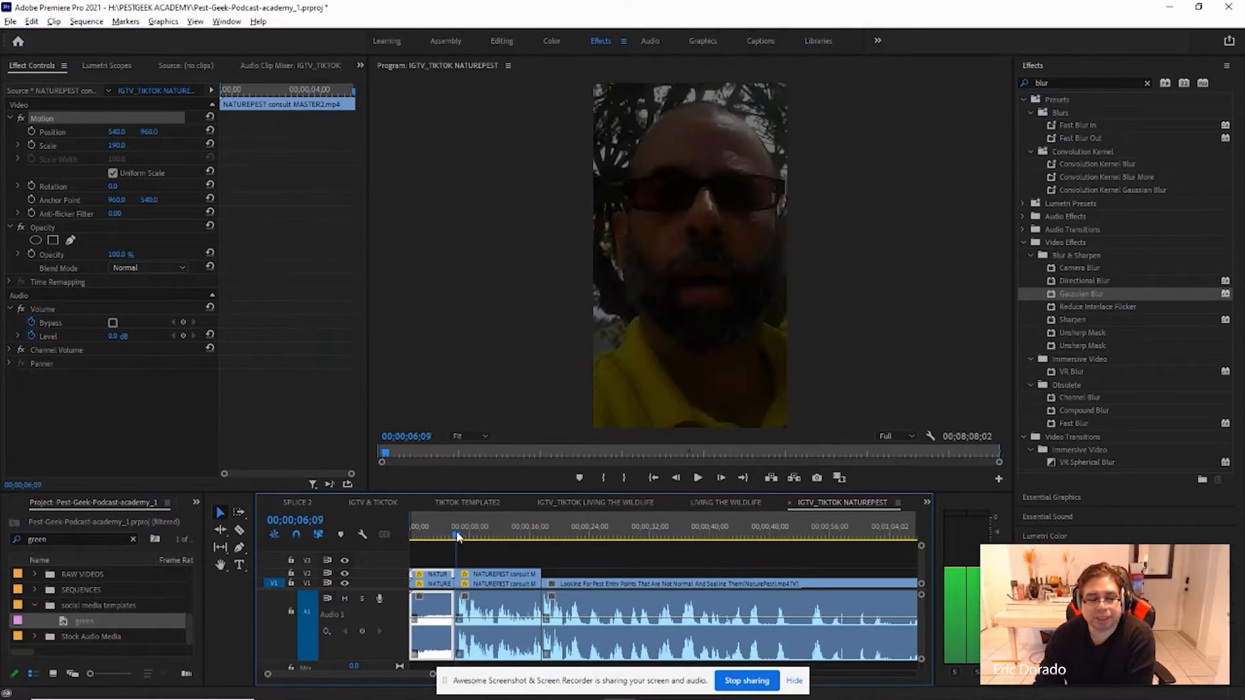
click(511, 575)
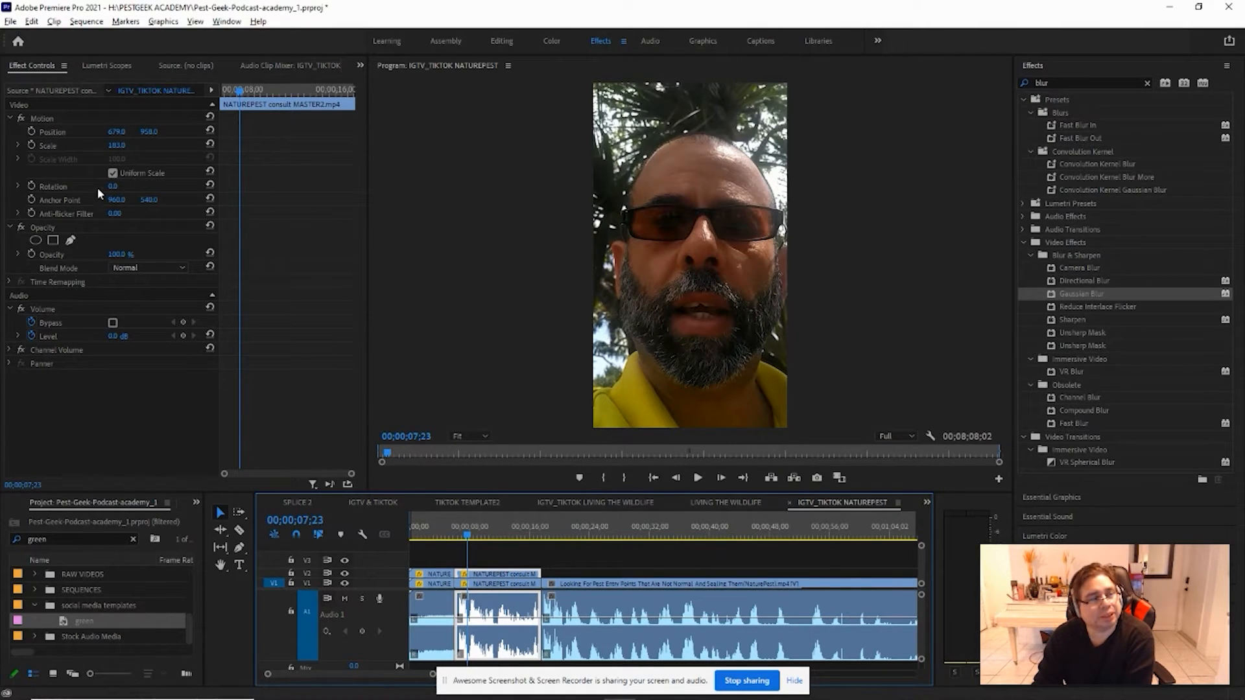
click(43, 120)
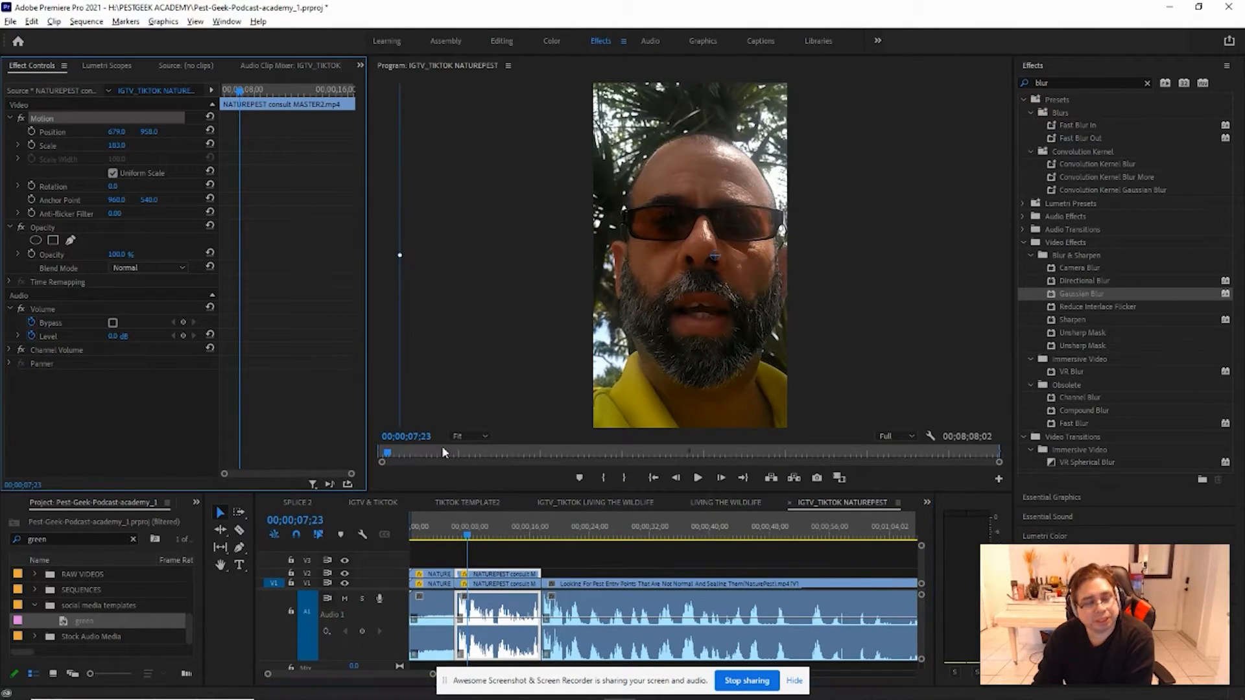
click(499, 558)
click(501, 574)
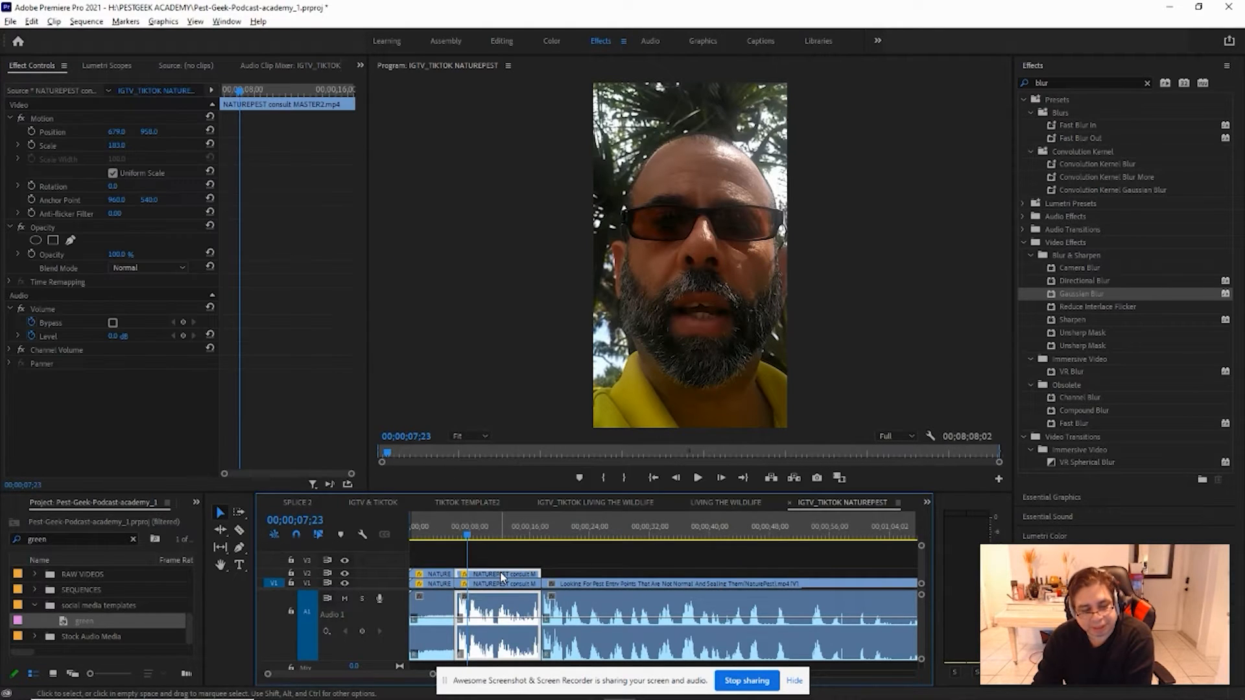
click(44, 118)
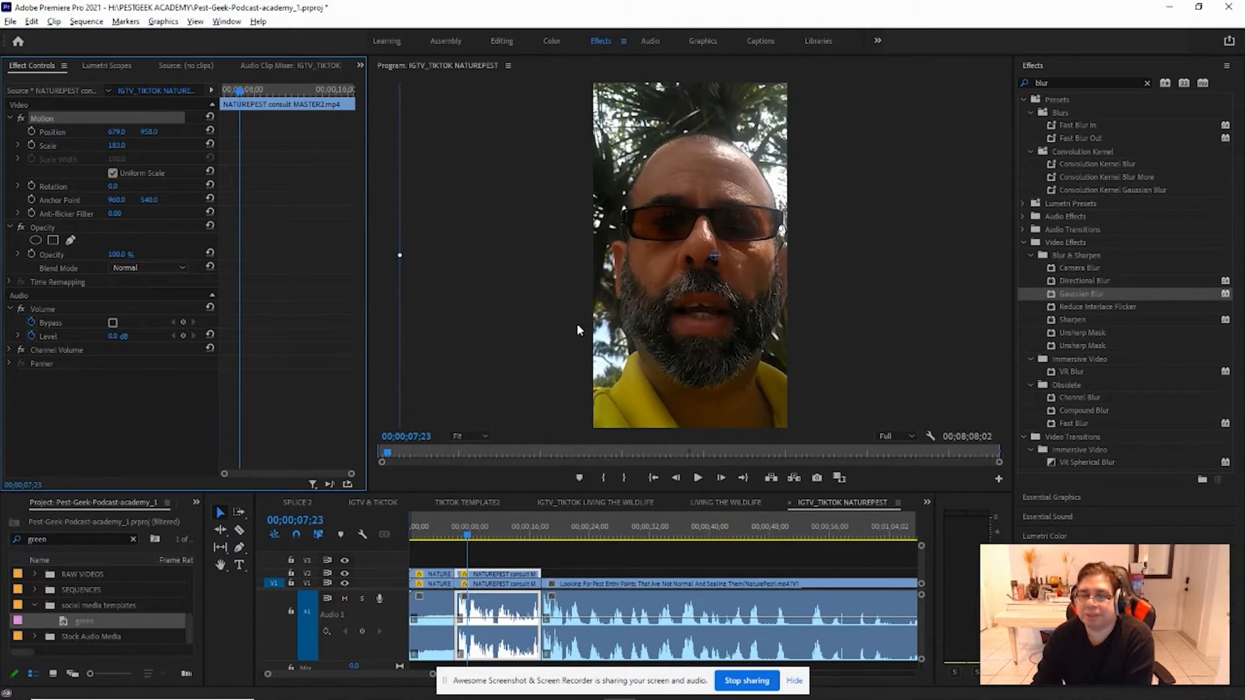
- Try shrinking the second V2 clip to a scale of about 70, and restore its scale to 183
drag(400, 257, 592, 268)
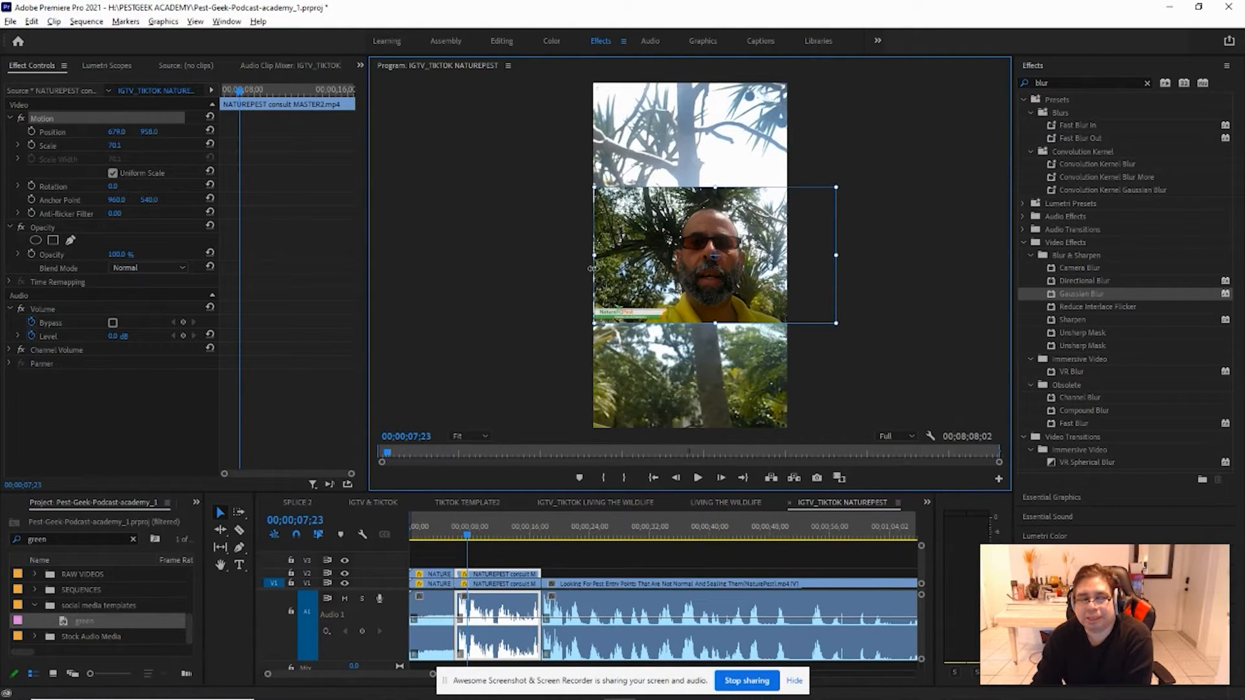
drag(593, 269, 396, 336)
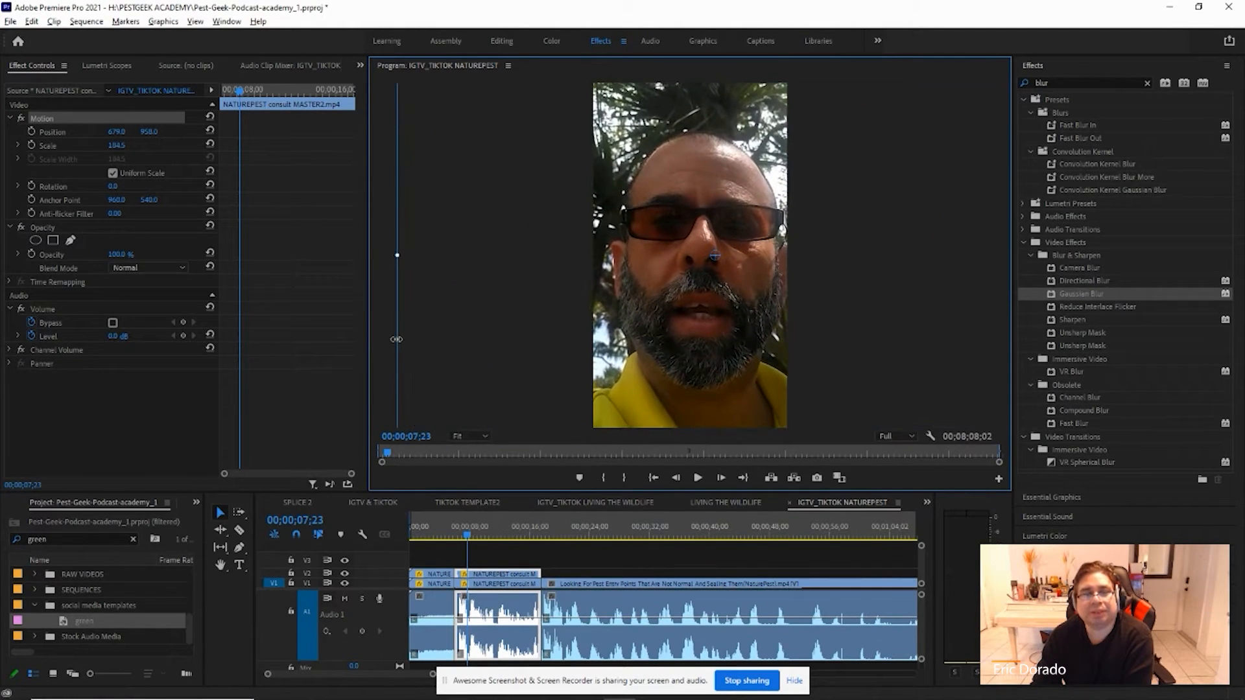
click(116, 147)
text(183)
key(Return)
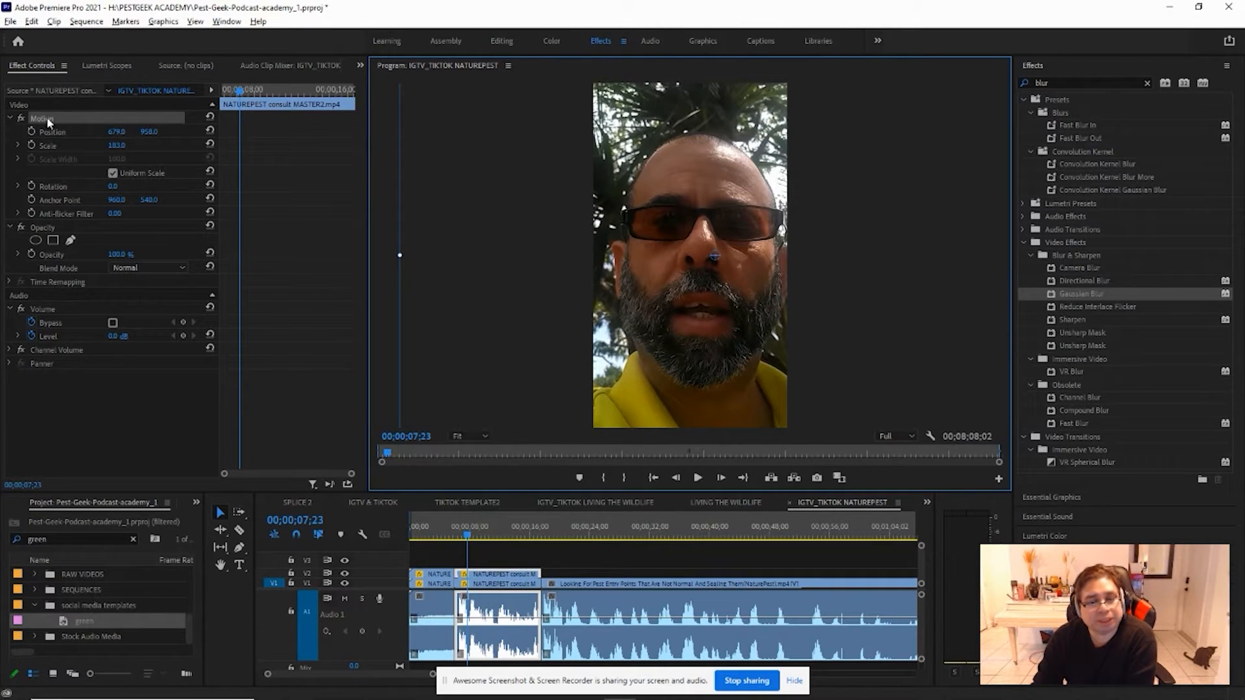
- Reposition the second V2 clip in the frame to about 610, 940 so the speaker's face is centred
mouse_move(693, 200)
mouse_down()
mouse_move(714, 201)
mouse_move(676, 194)
mouse_move(648, 233)
mouse_move(652, 204)
mouse_move(680, 198)
mouse_up()
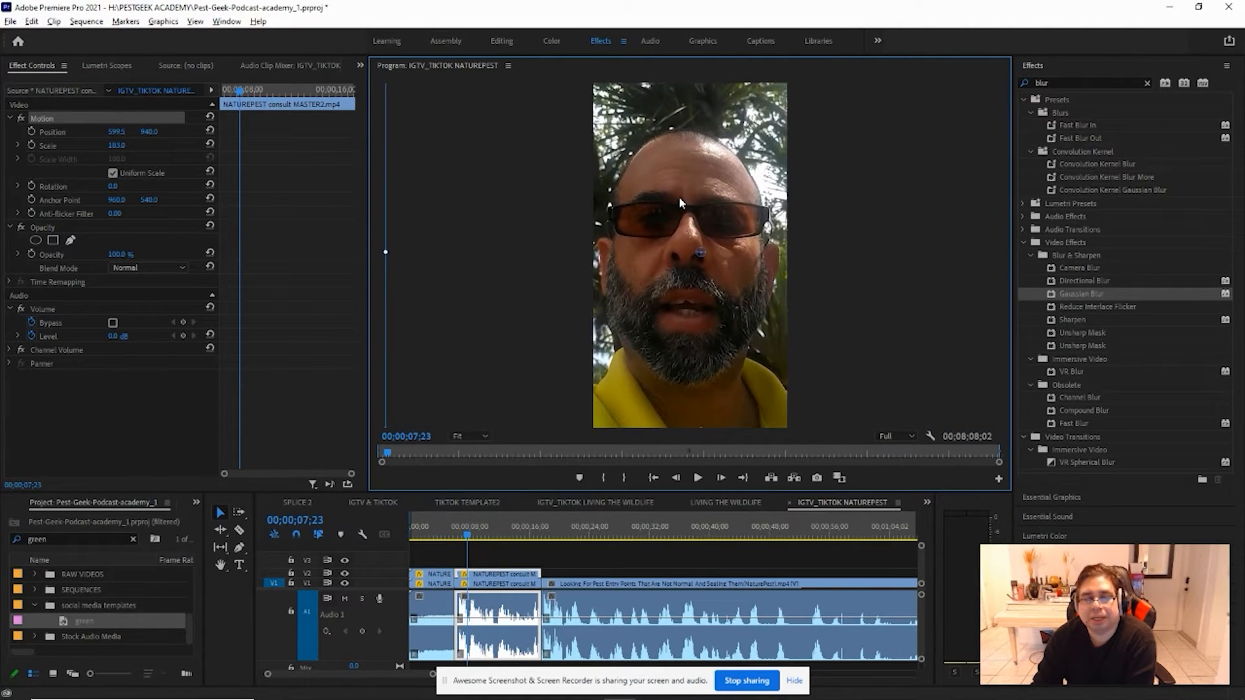
drag(680, 196, 681, 196)
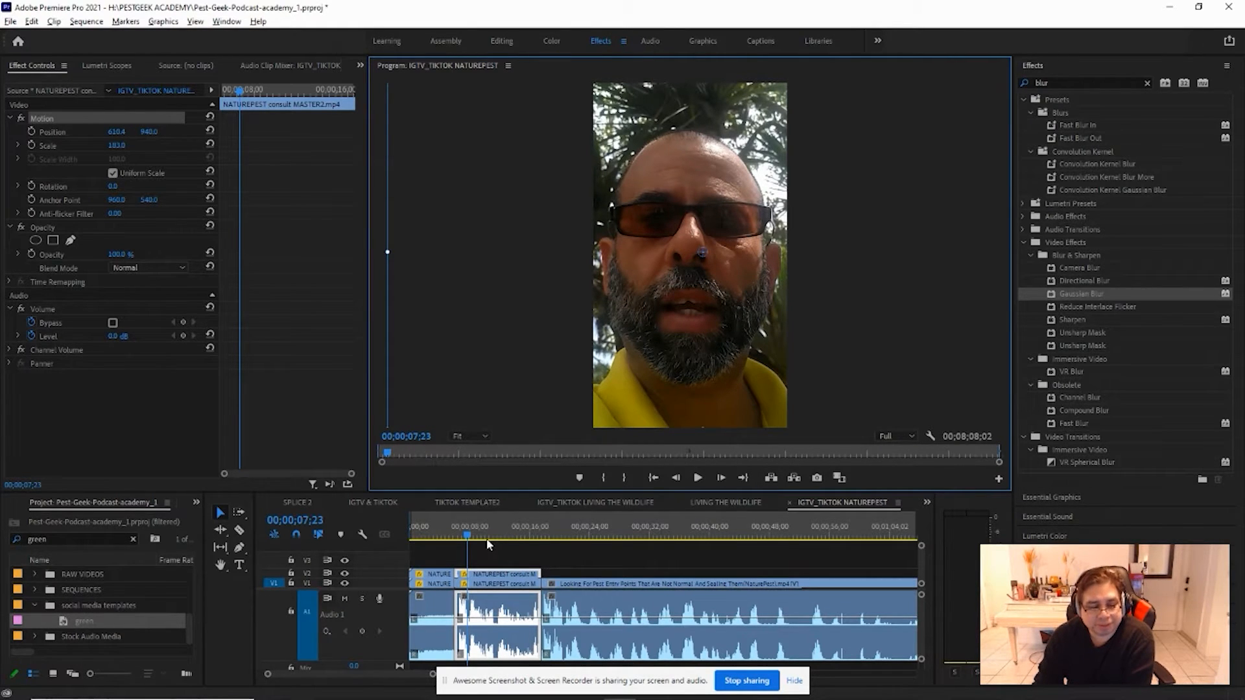
- Select the Looking For Pest Entry Points clip on V1 and place the playhead at 00;00;20;02
drag(467, 538, 550, 536)
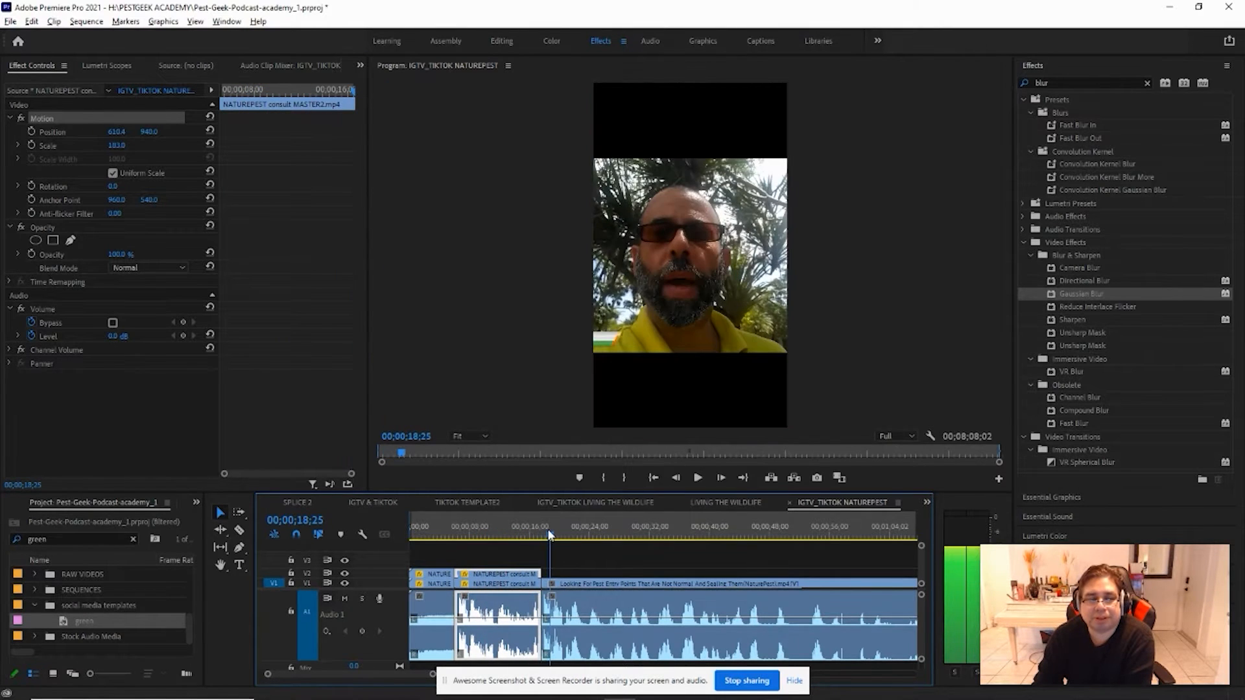
click(586, 585)
drag(551, 537, 560, 537)
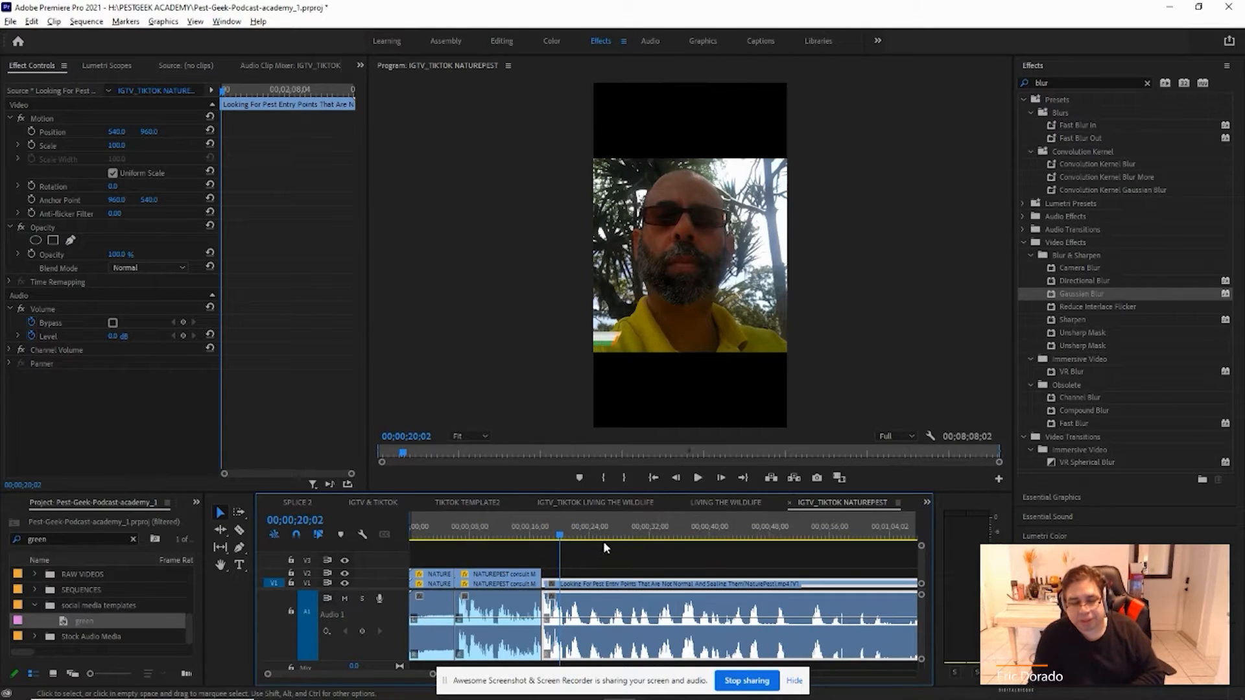
key(equal)
key(equal)
key(equal)
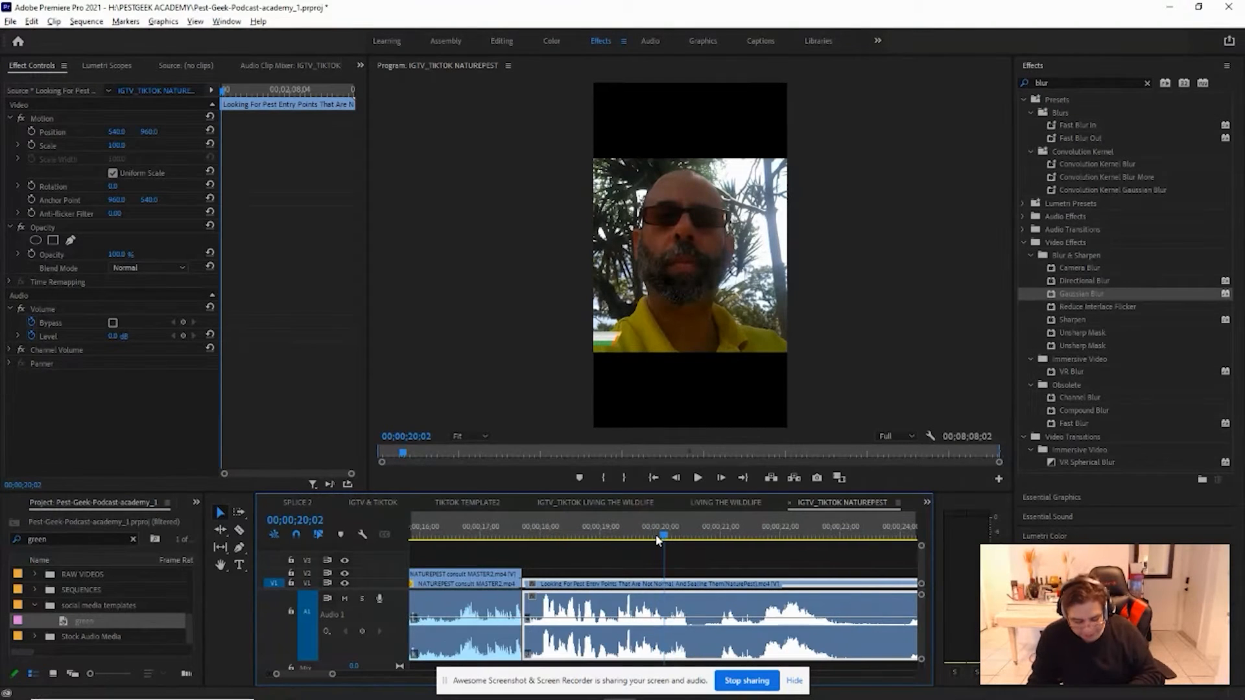
key(minus)
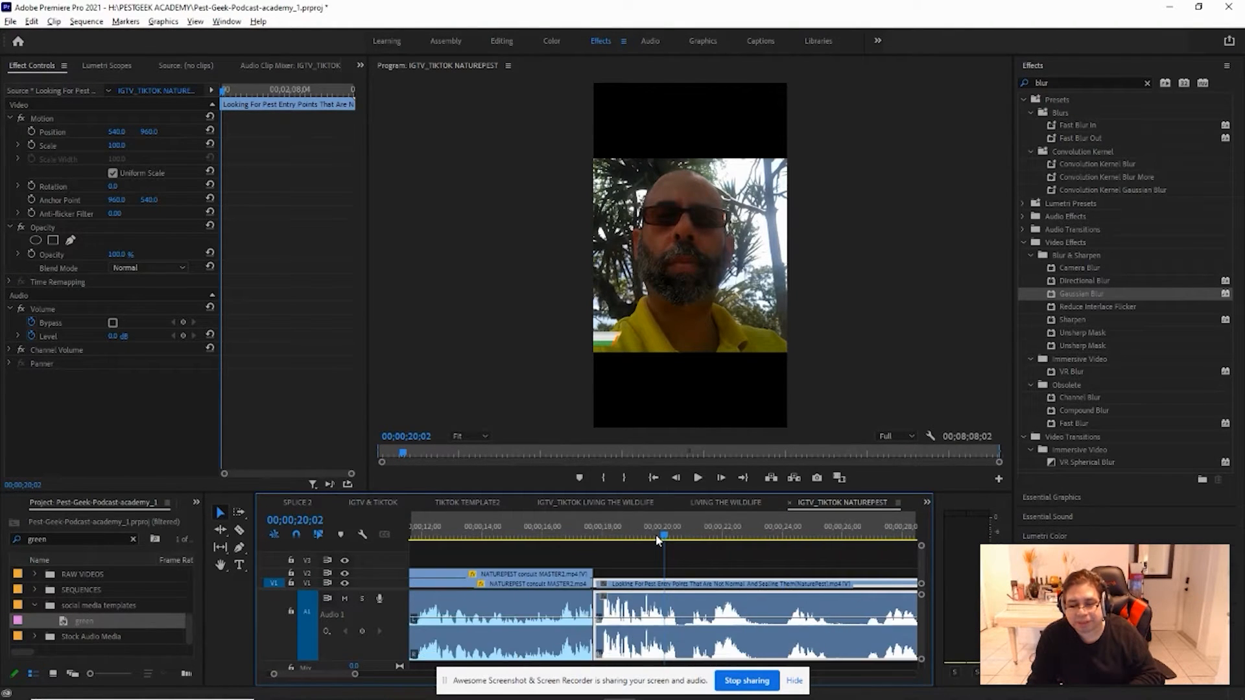
key(minus)
key(minus)
key(equal)
key(equal)
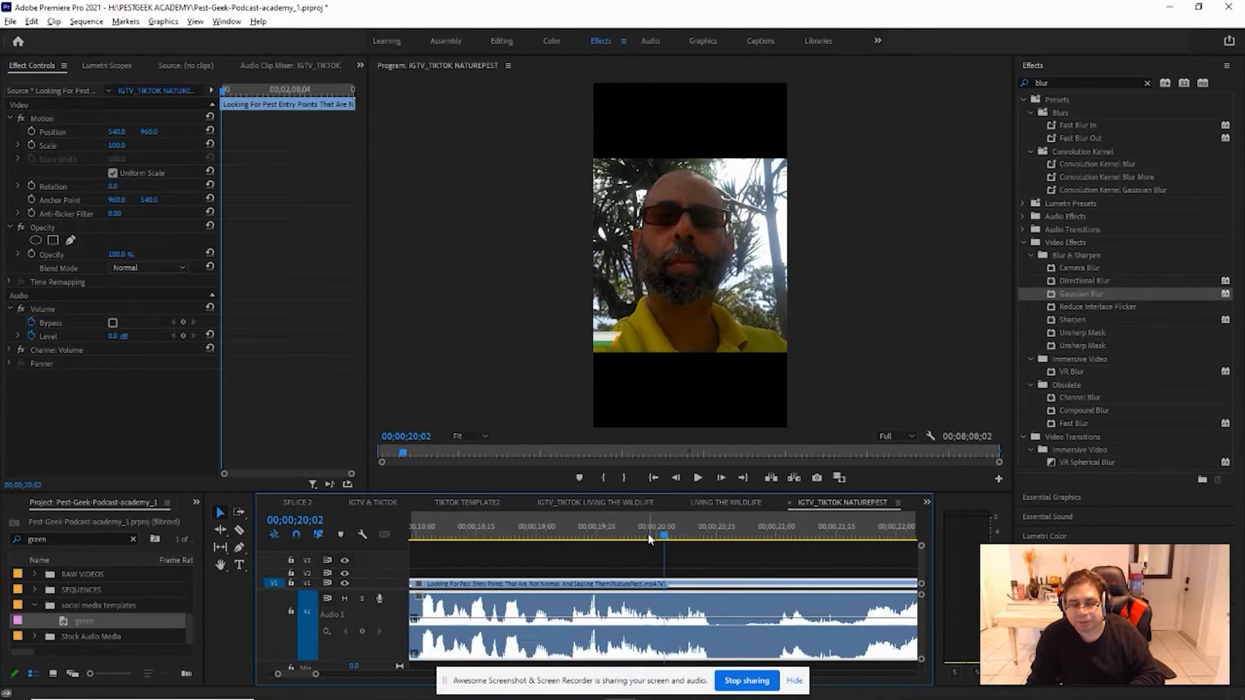
key(minus)
key(minus)
key(minus)
key(equal)
key(equal)
key(equal)
key(equal)
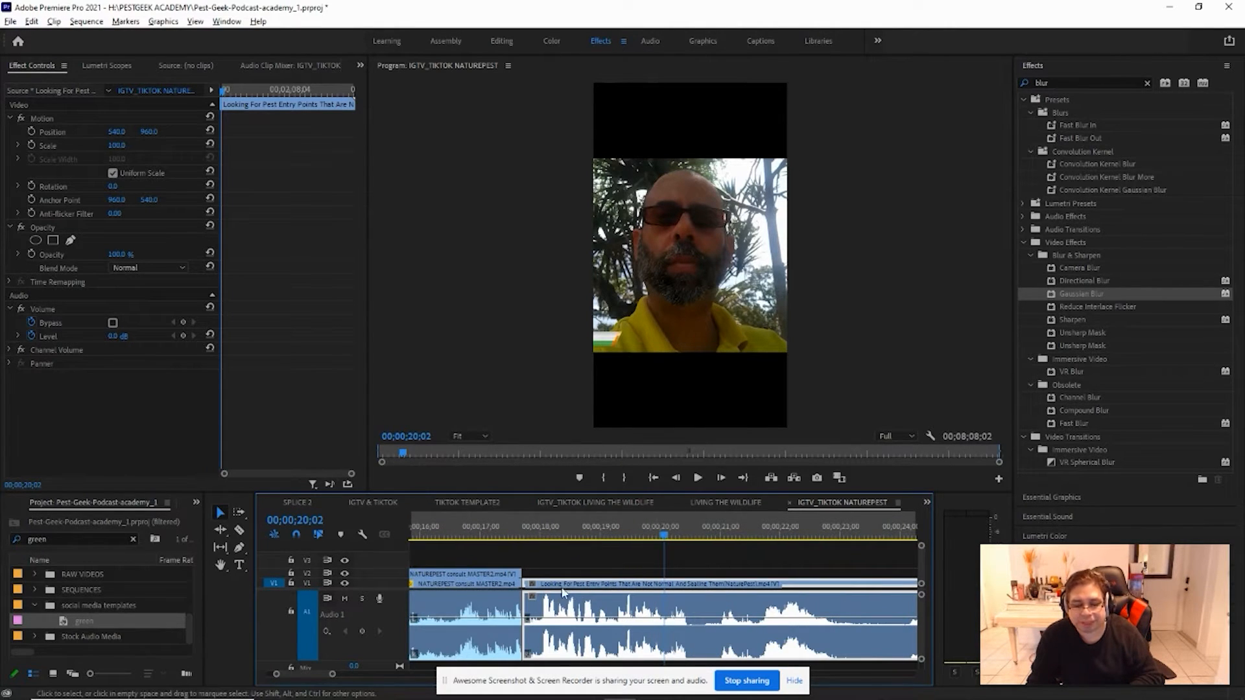
key(equal)
key(minus)
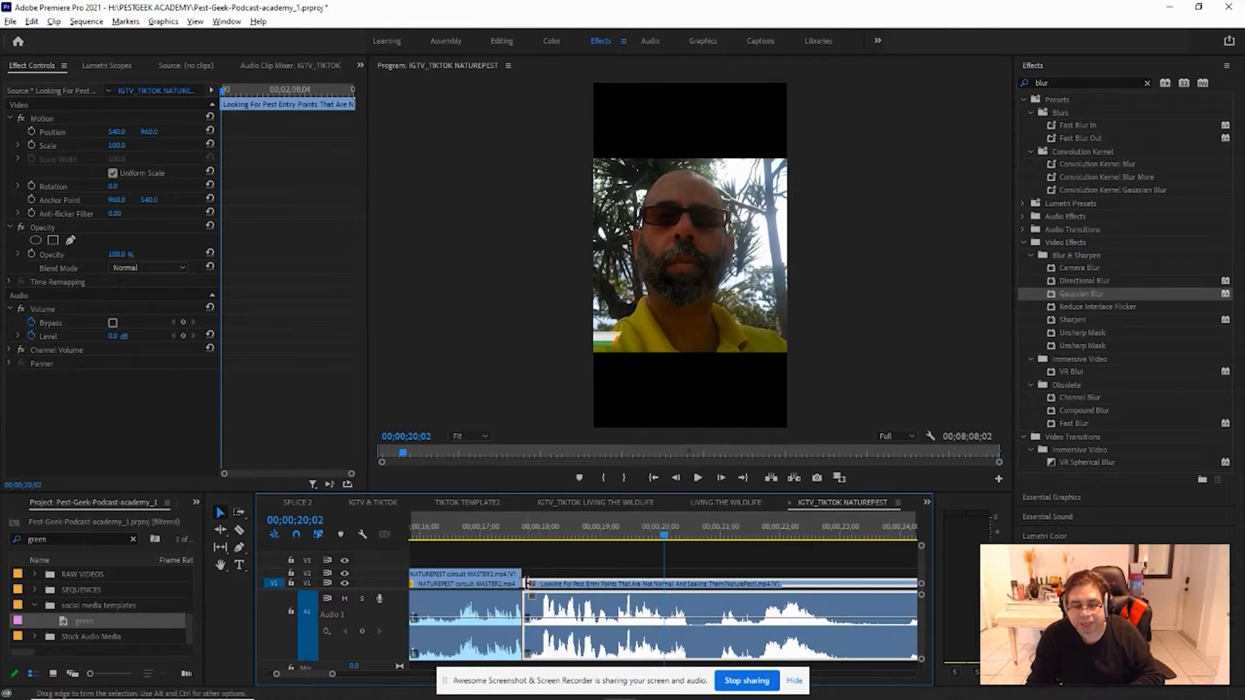
- Trim the start of the Looking For Pest Entry Points clip with its audio to 00;00;20;15
click(527, 579)
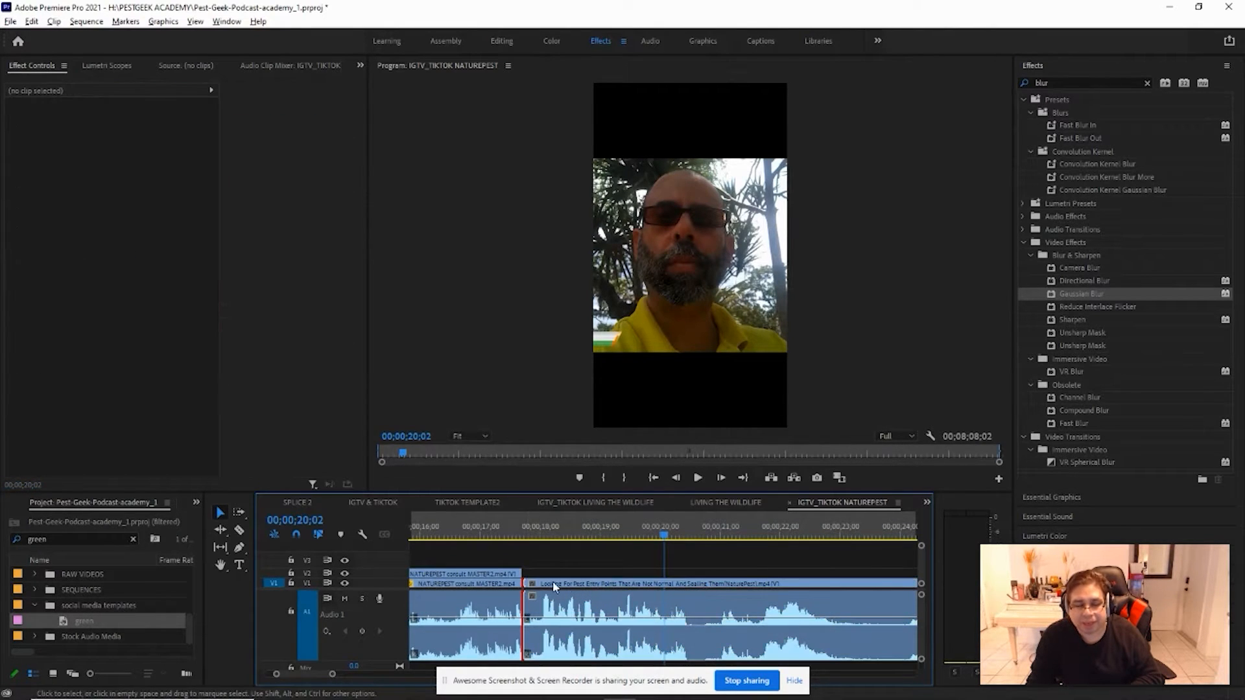
drag(525, 579, 665, 581)
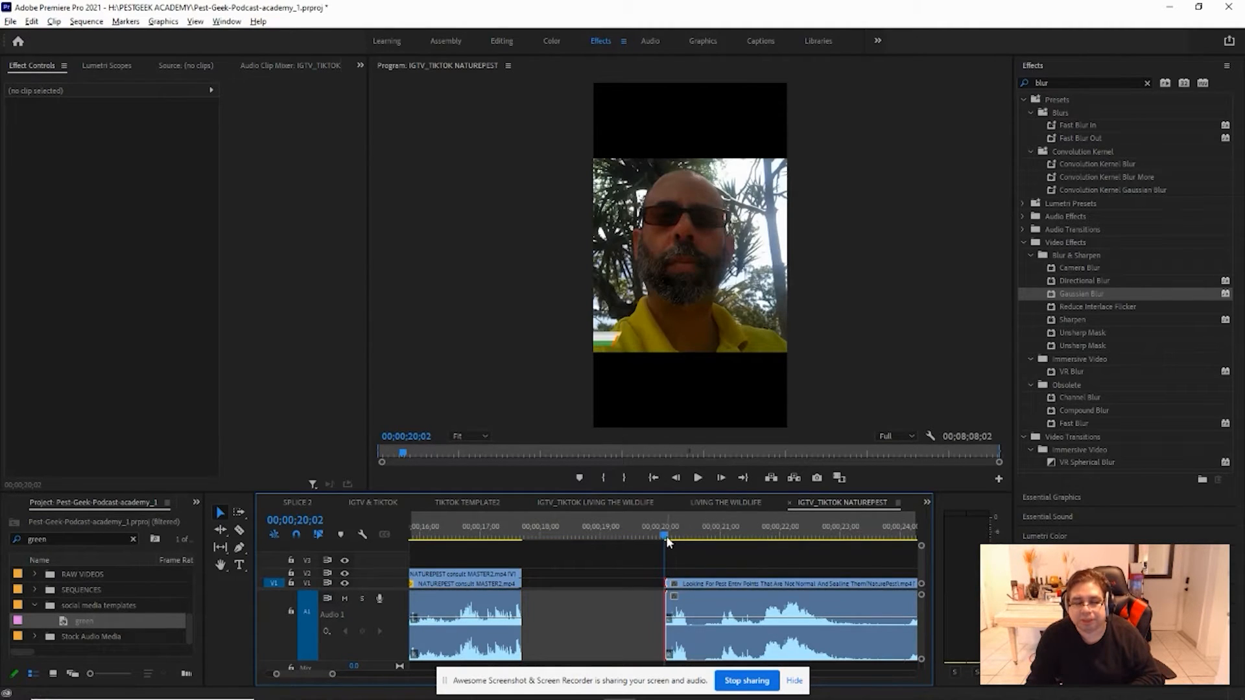
drag(668, 538, 694, 538)
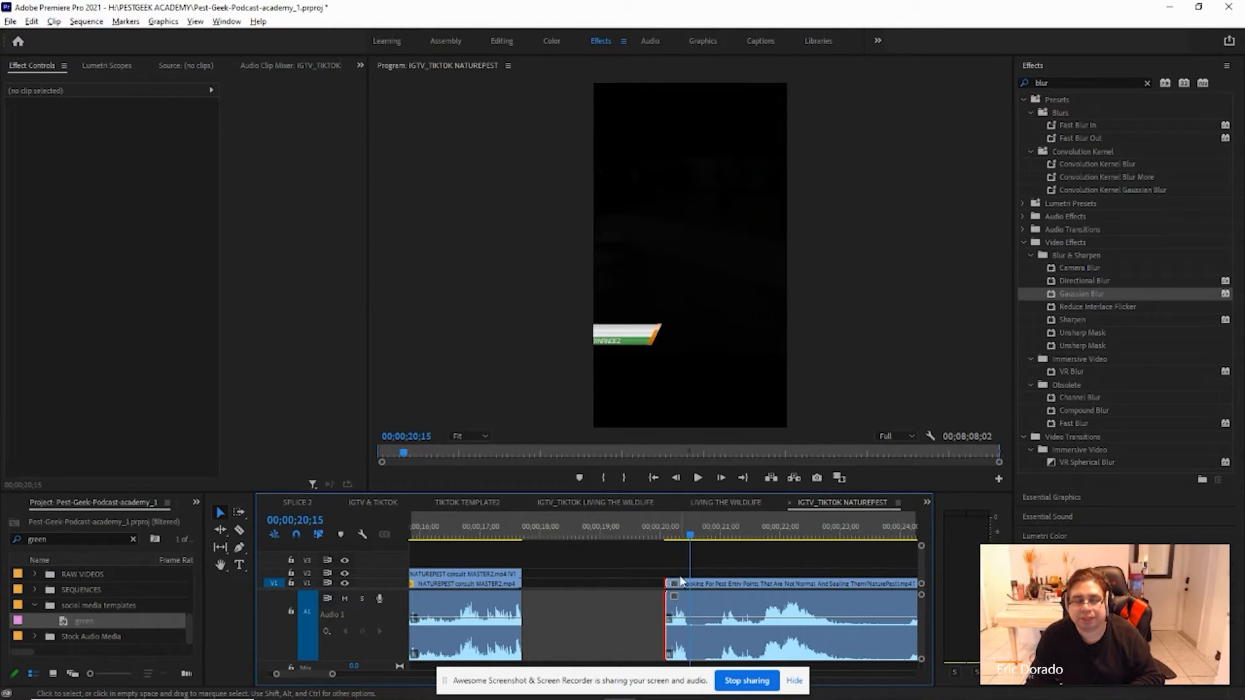
drag(669, 583, 691, 582)
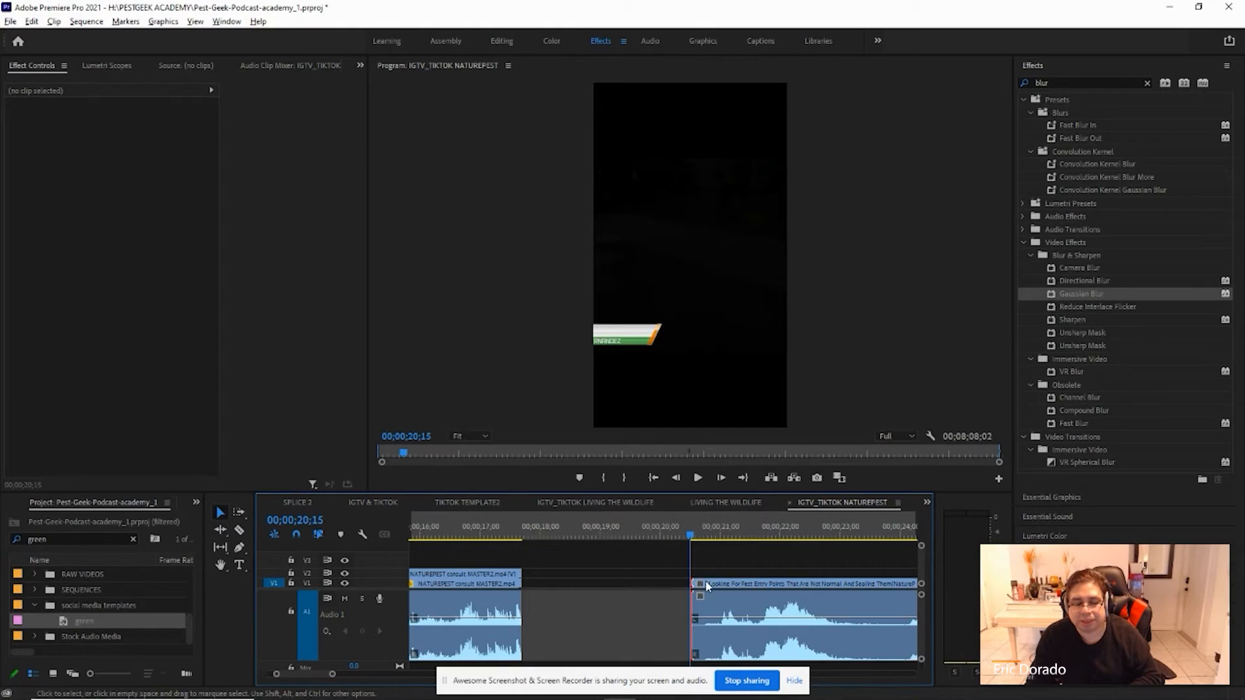
- Trim the start of the Looking For Pest Entry Points clip with its audio to 00;00;20;16, removing the leftover black frame
click(695, 538)
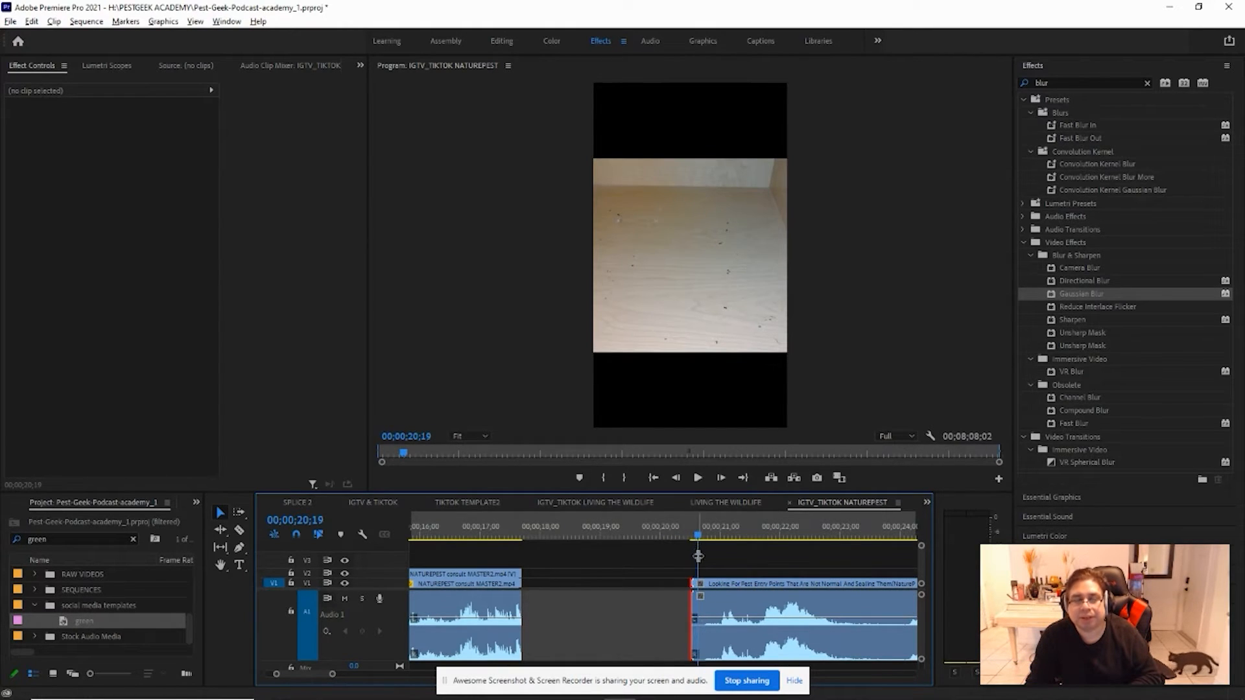
key(=)
key(=)
click(665, 537)
drag(665, 538, 649, 546)
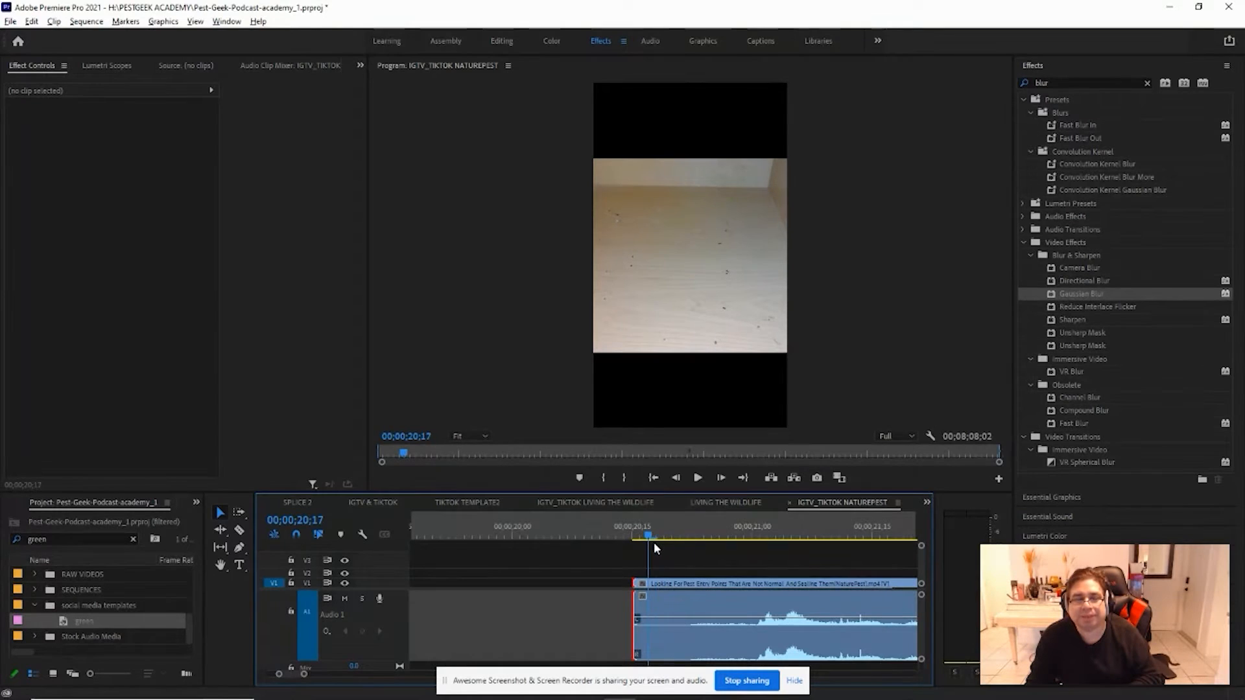
key(=)
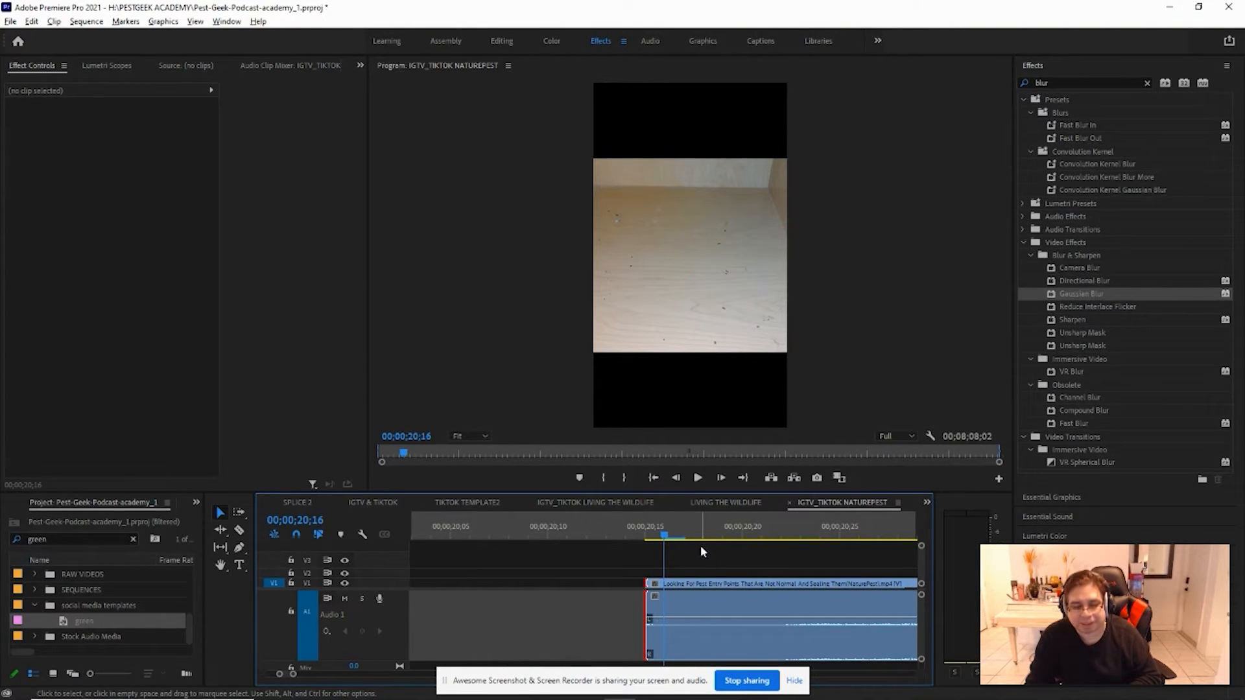
key(-)
key(=)
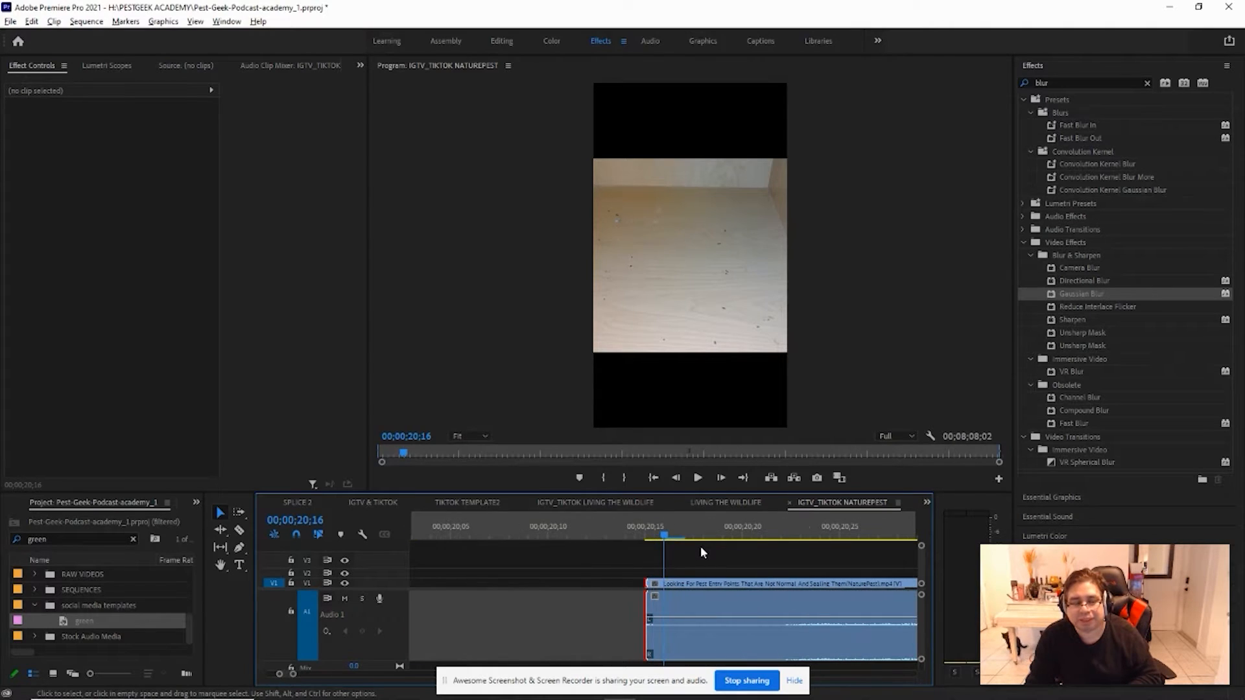
click(640, 539)
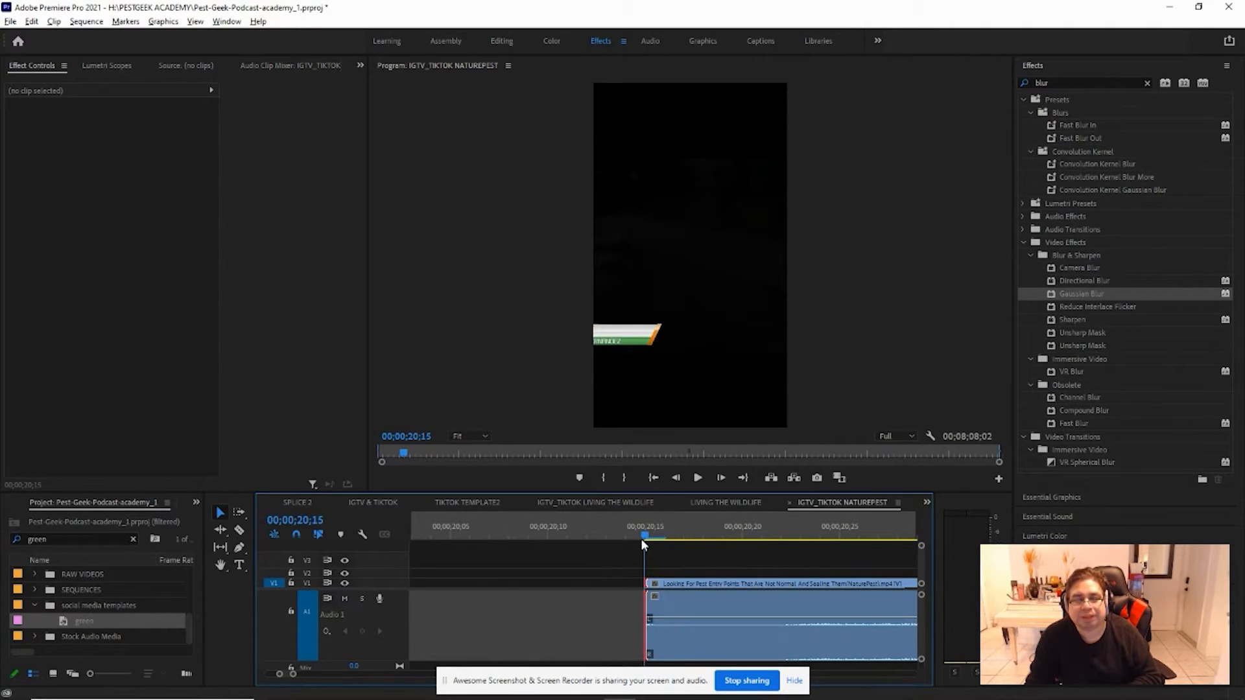
click(661, 537)
drag(648, 582, 664, 580)
- Move the Looking For Pest Entry Points clip against the end of the NATUREPEST consult clip on V1 and play across the cut
key(backslash)
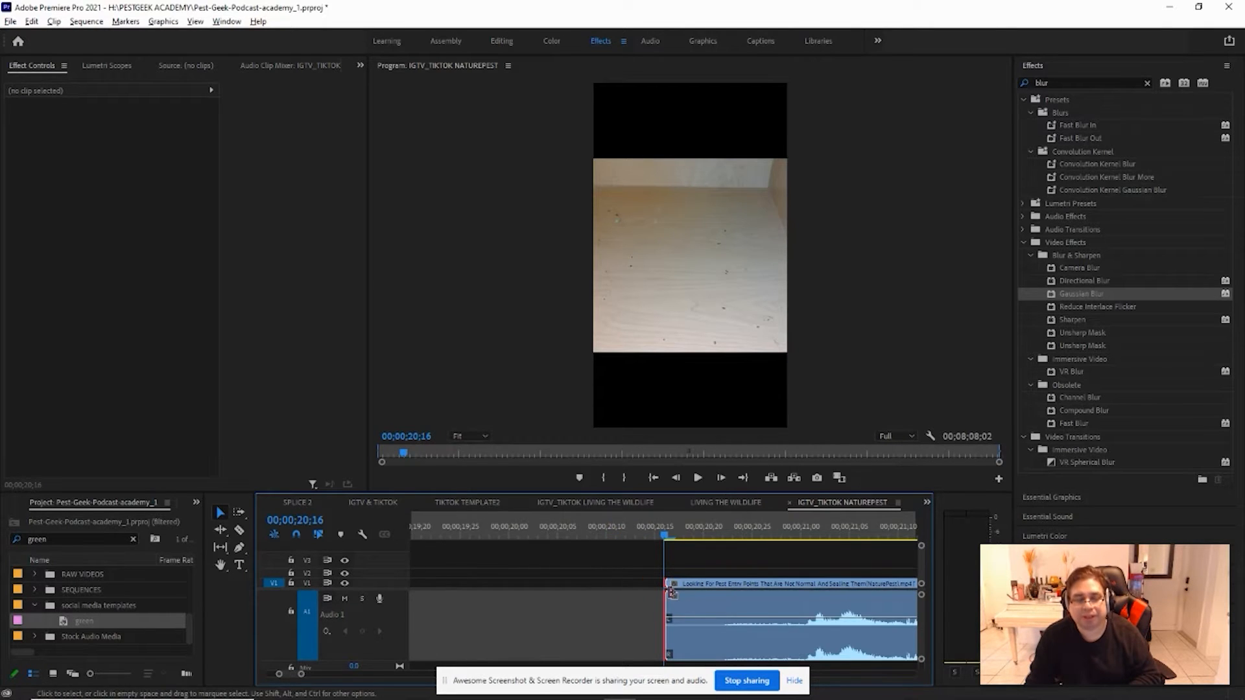
key(backslash)
drag(708, 579, 614, 584)
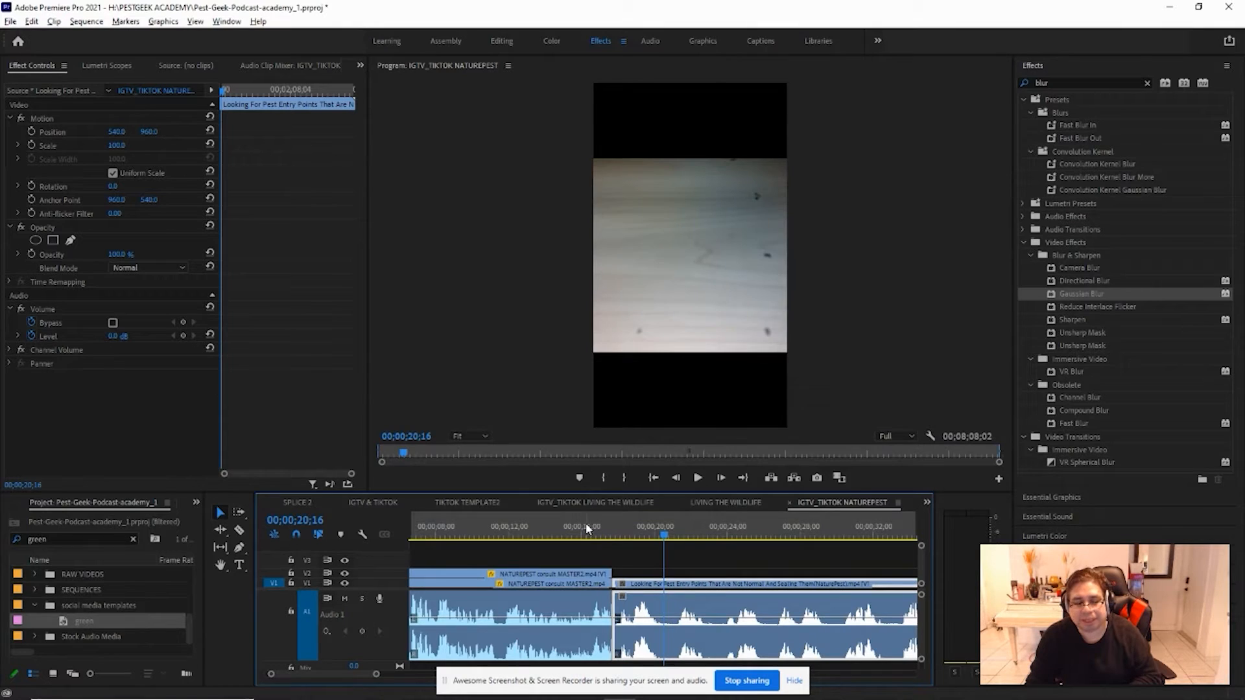
click(587, 526)
click(524, 528)
key(space)
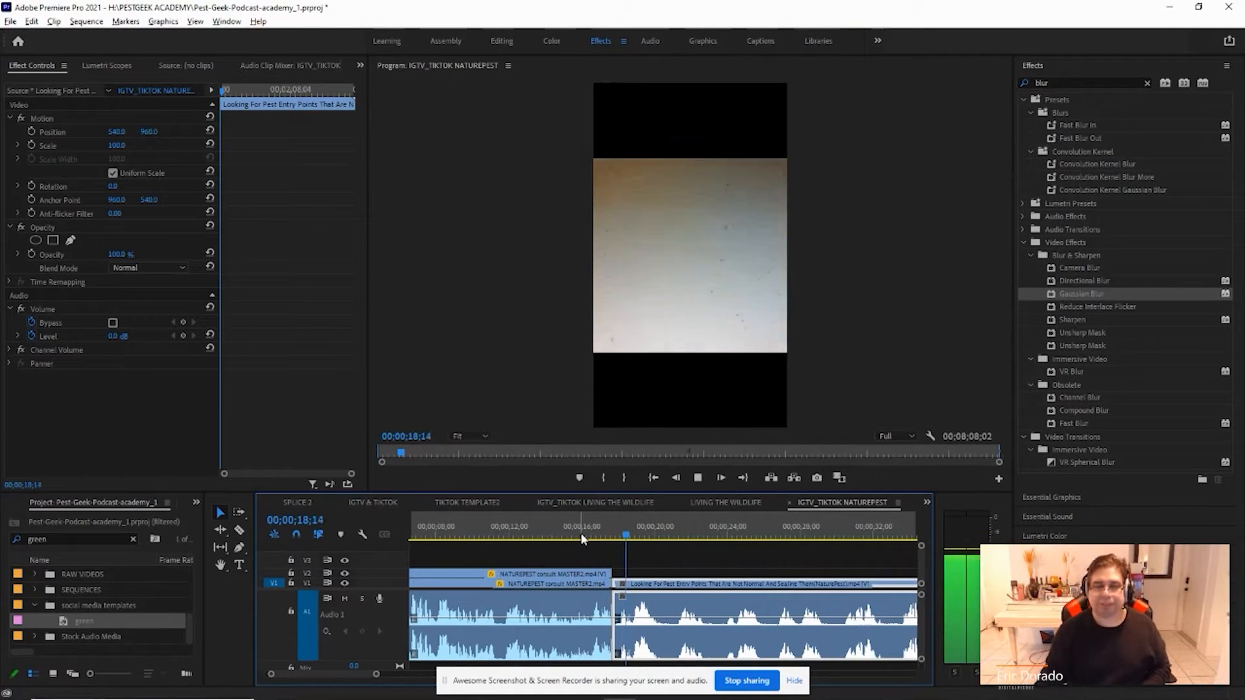
key(space)
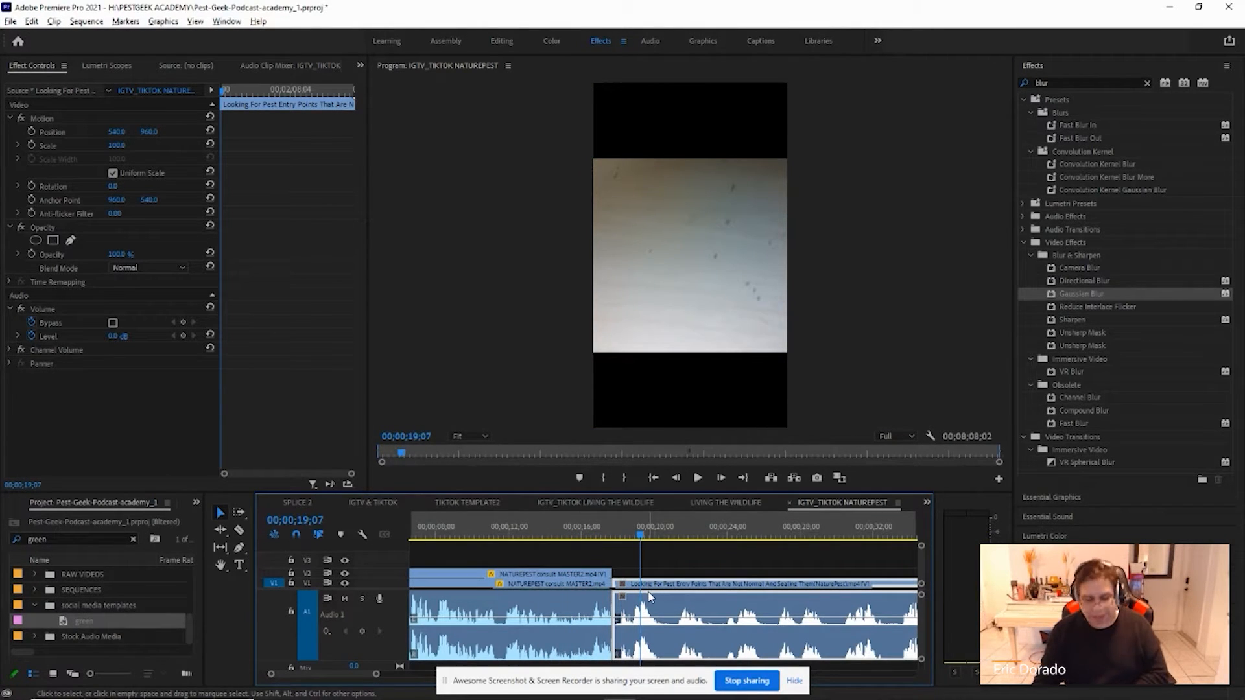
- Scale the Looking For Pest Entry Points clip down to 55 so its full width fits the vertical frame
key(minus)
key(minus)
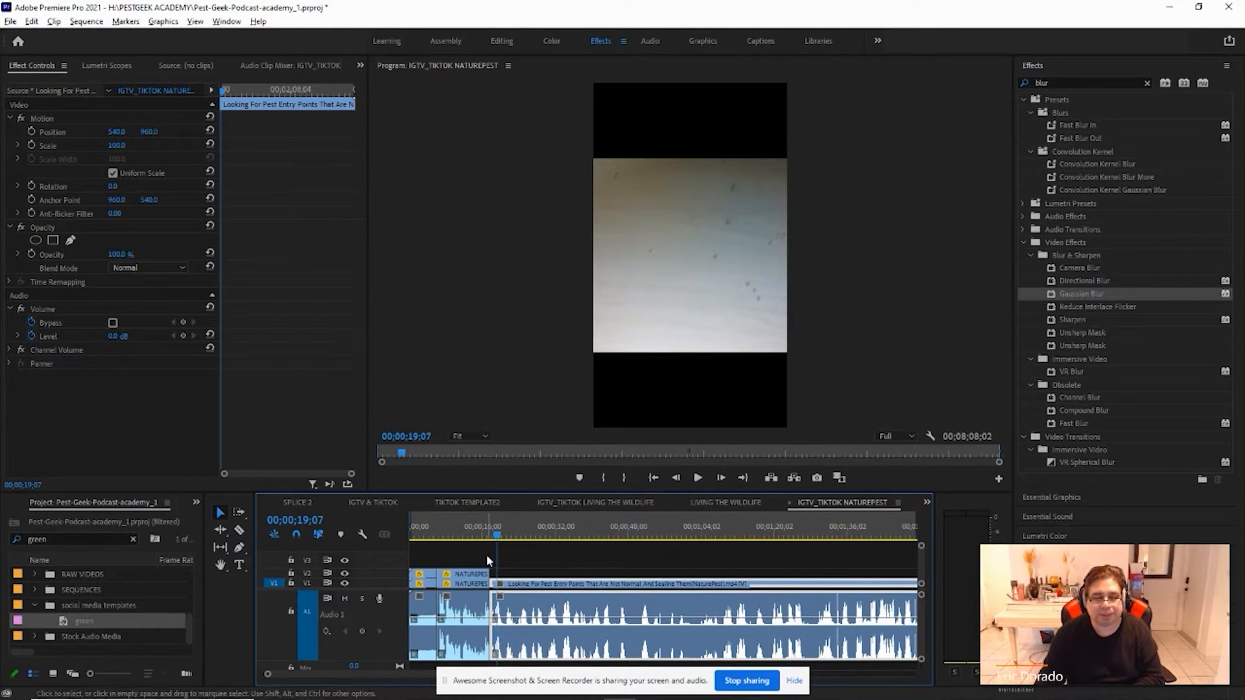
key(equal)
key(equal)
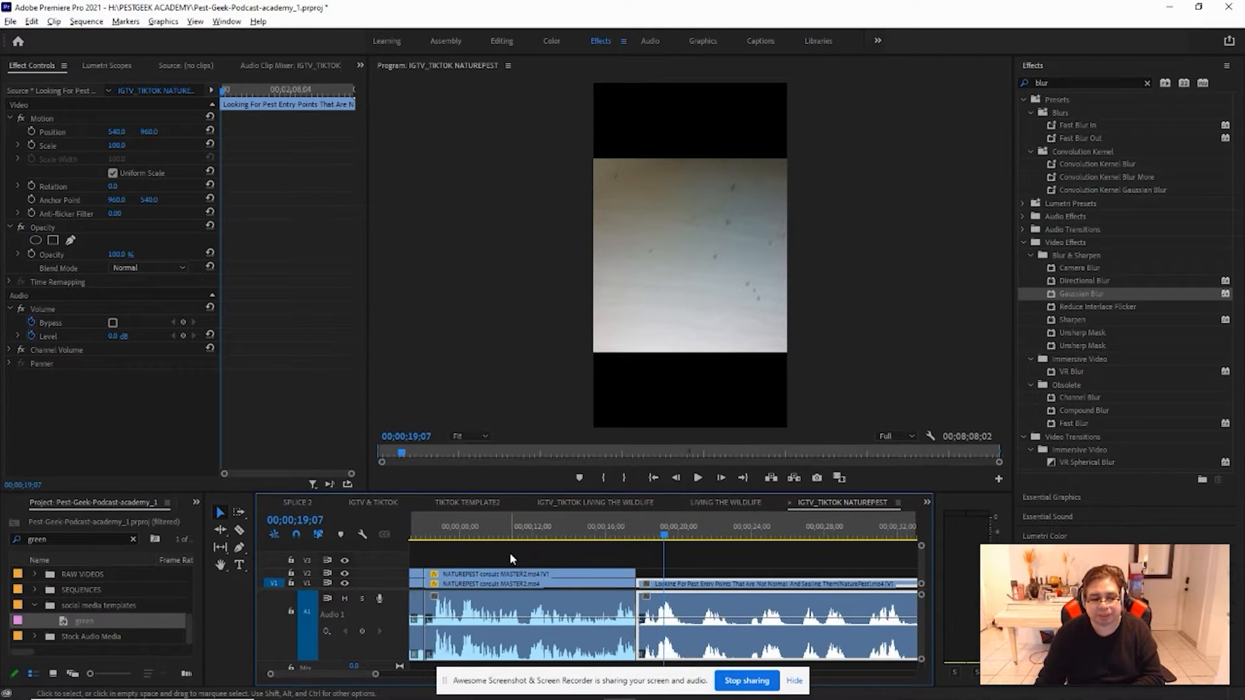
click(80, 118)
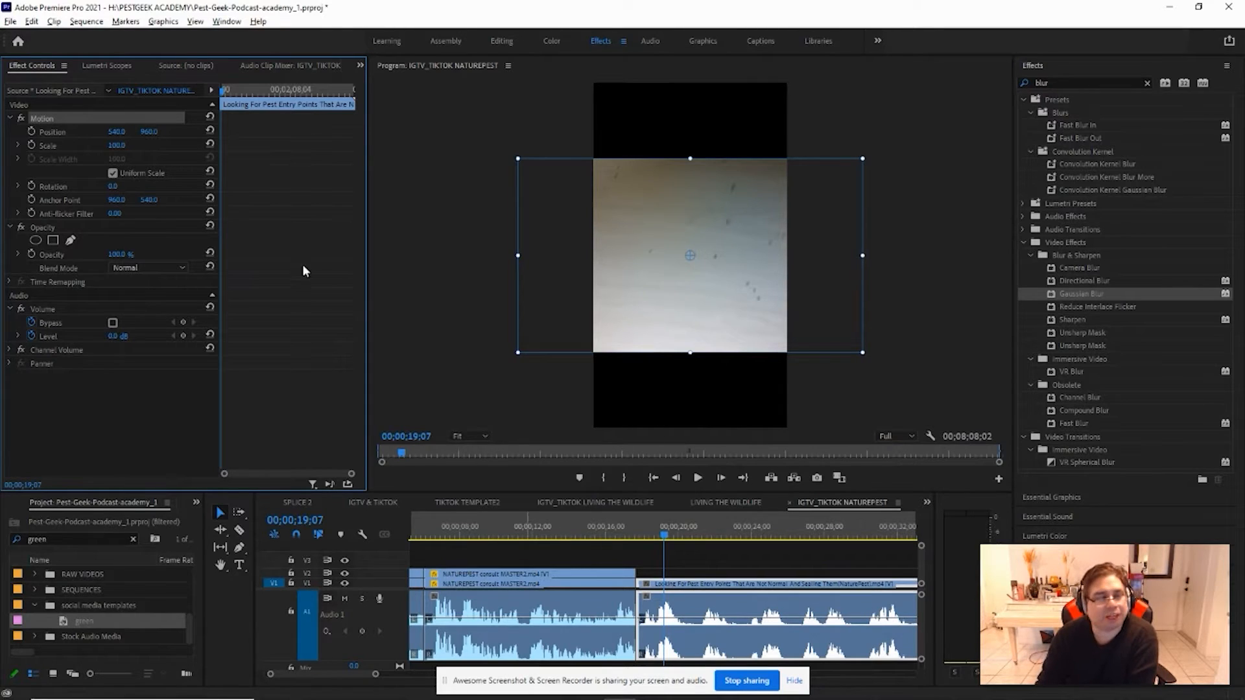
click(125, 144)
click(74, 117)
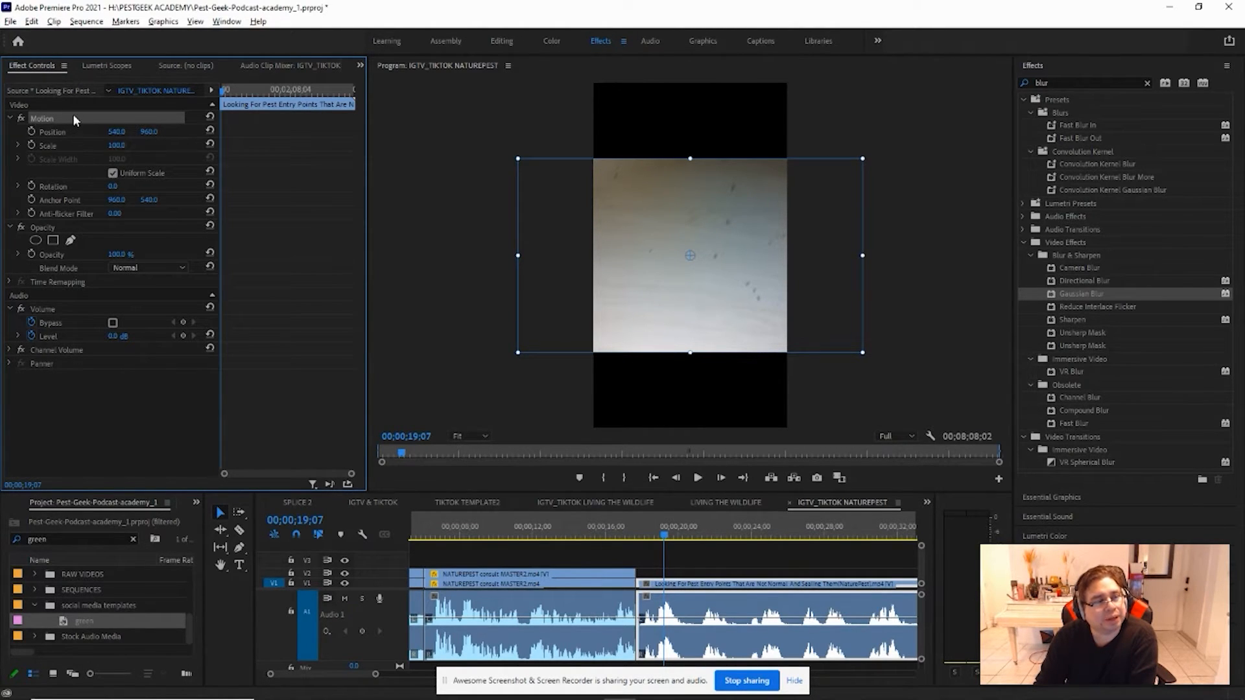
click(691, 588)
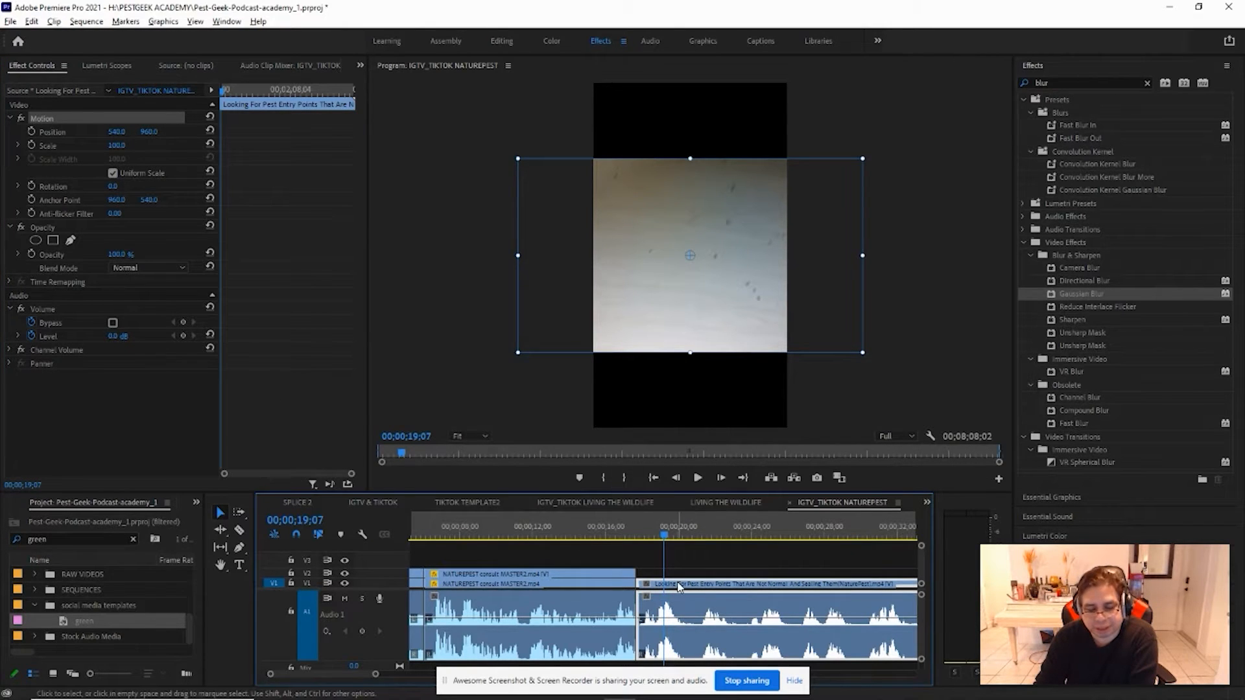
click(56, 120)
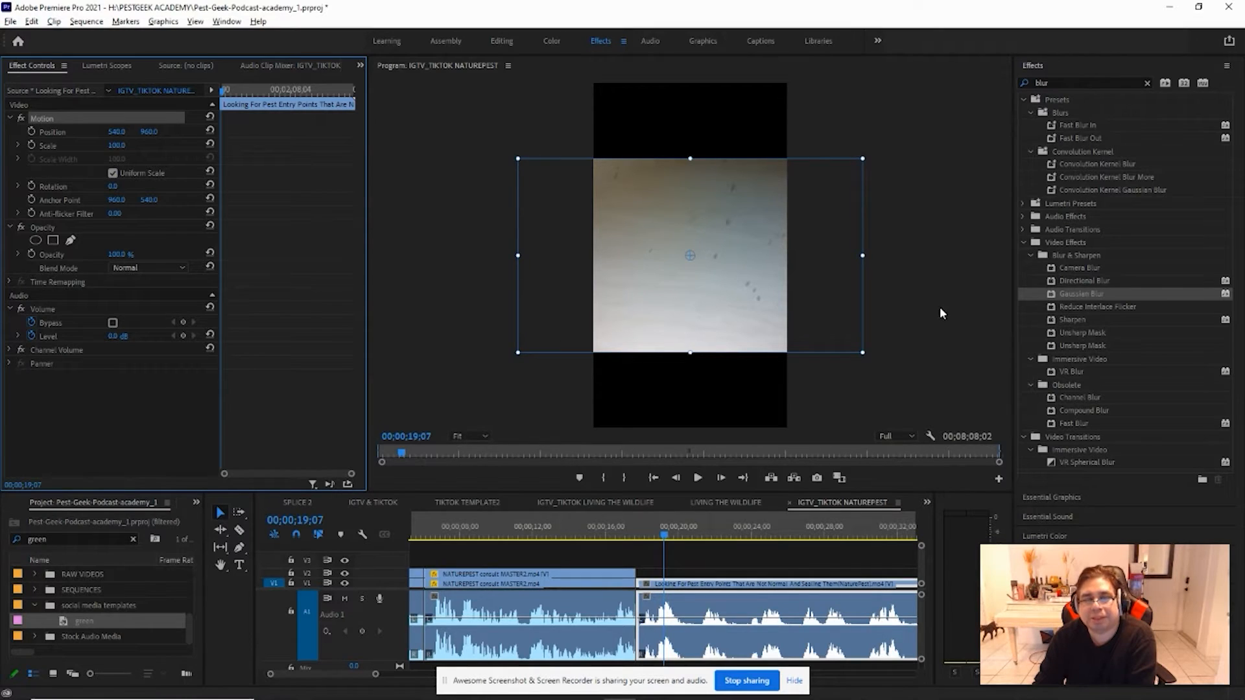
click(19, 146)
drag(112, 170, 71, 207)
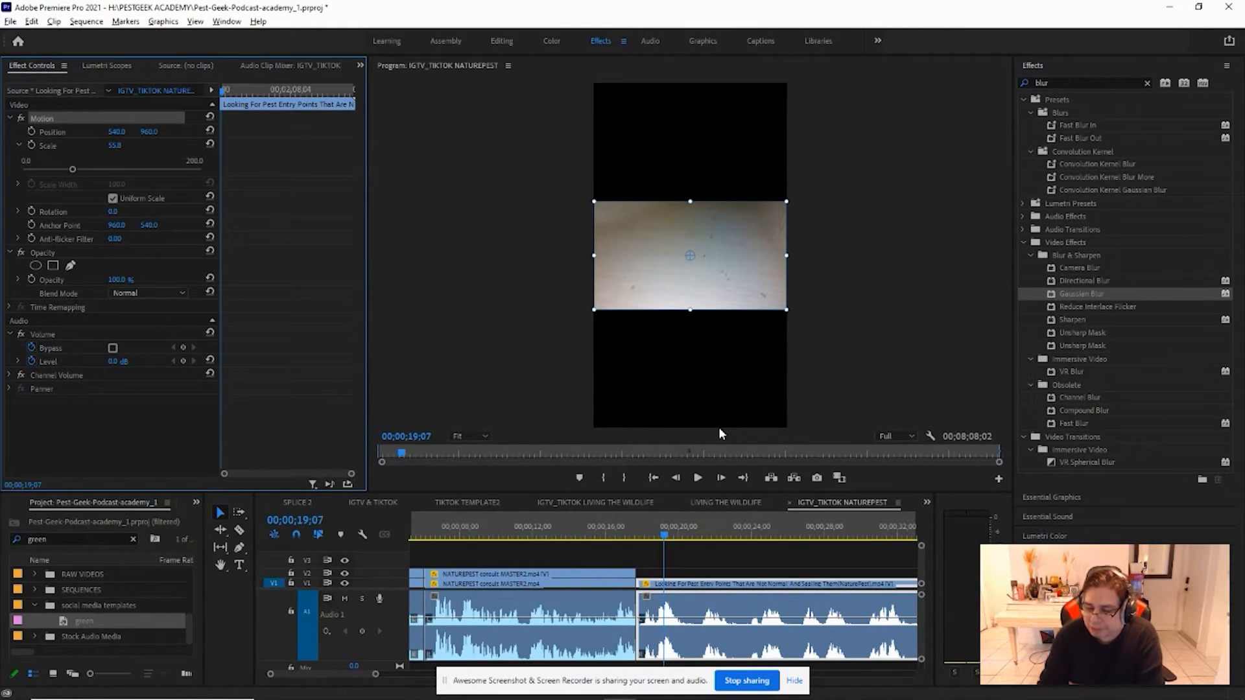
- Duplicate the Looking For Pest Entry Points video onto V3 directly above the original and scrub through its opening frames
click(670, 587)
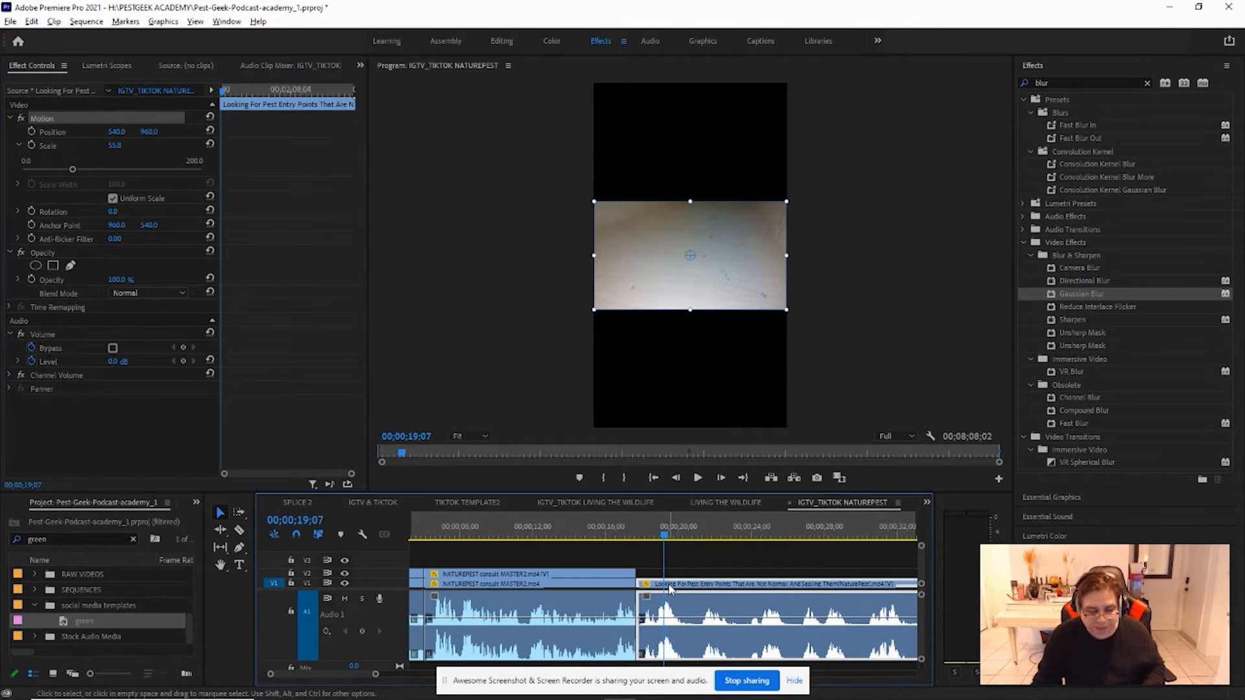
click(706, 571)
click(705, 587)
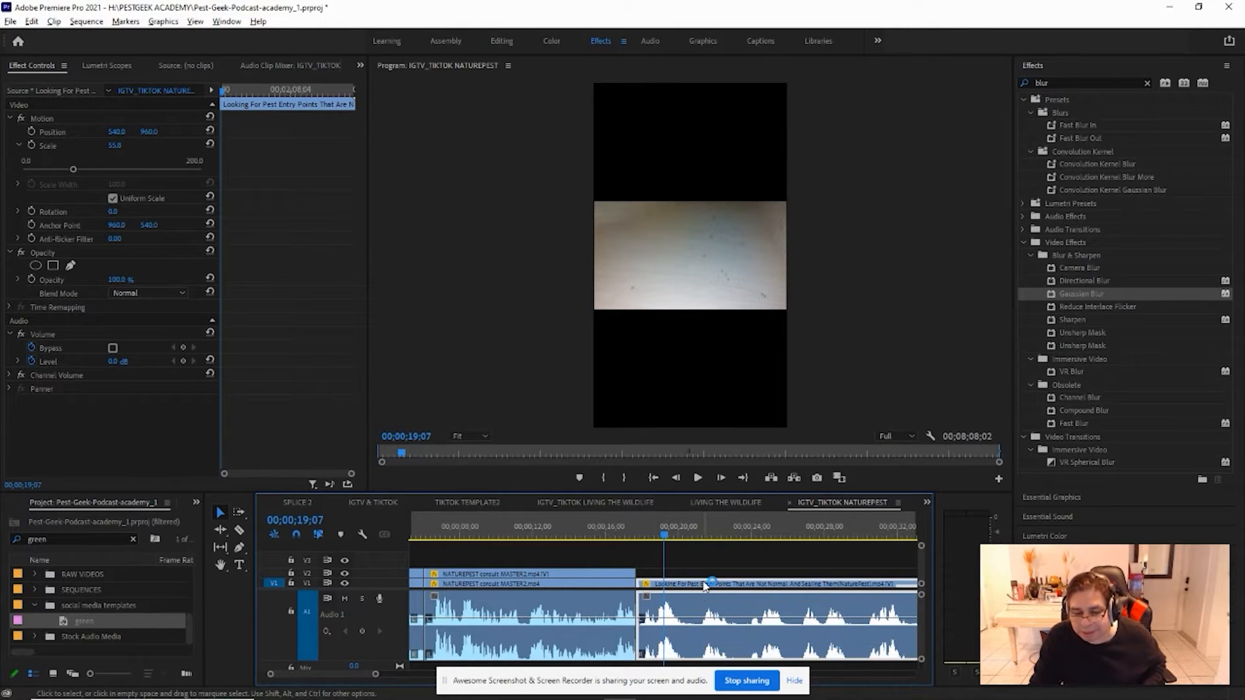
drag(705, 587, 704, 575)
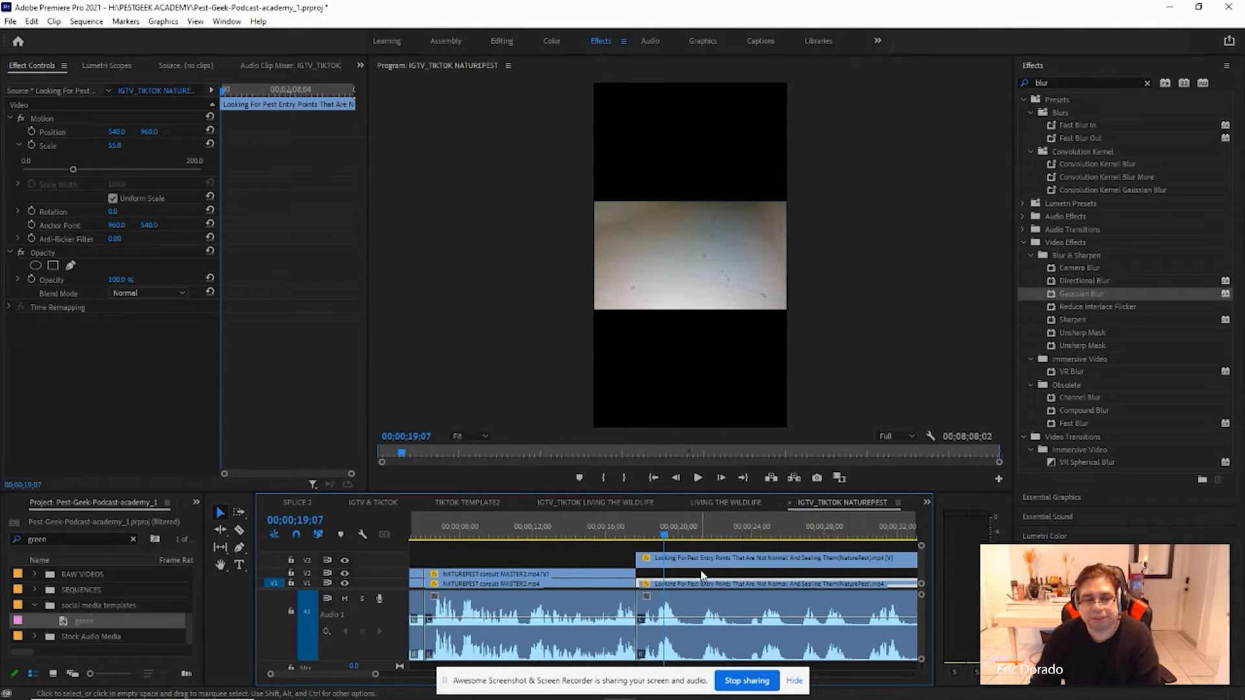
click(672, 536)
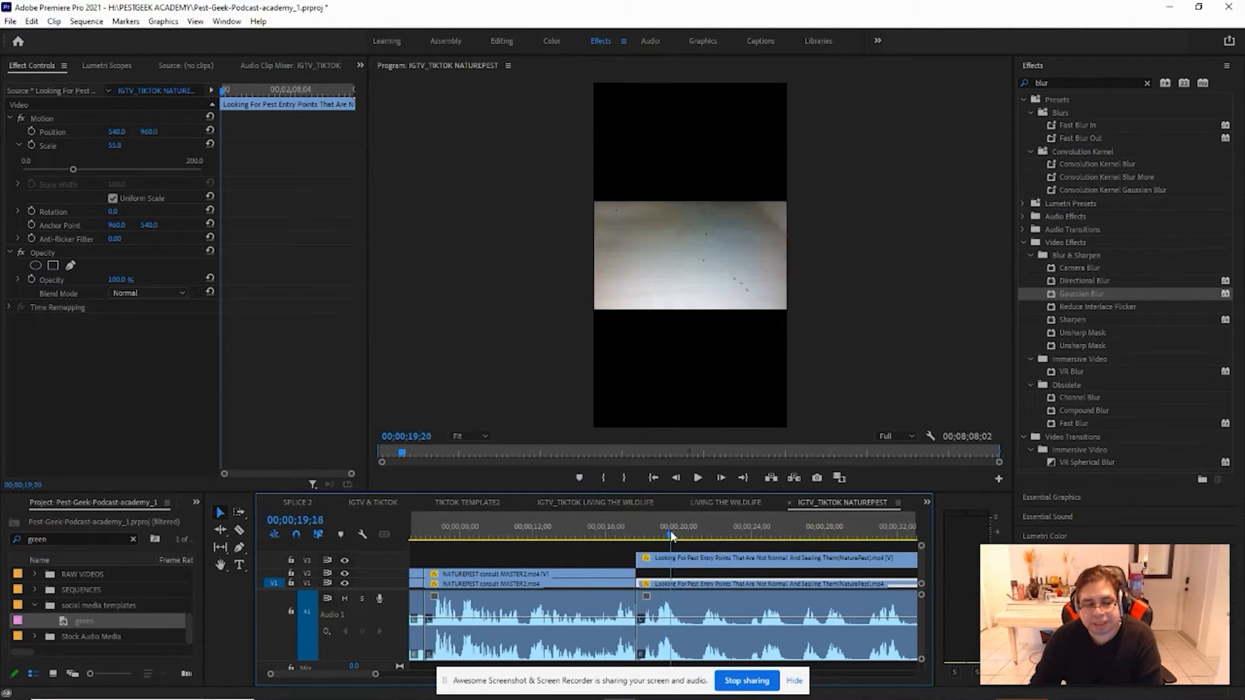
drag(672, 536, 663, 536)
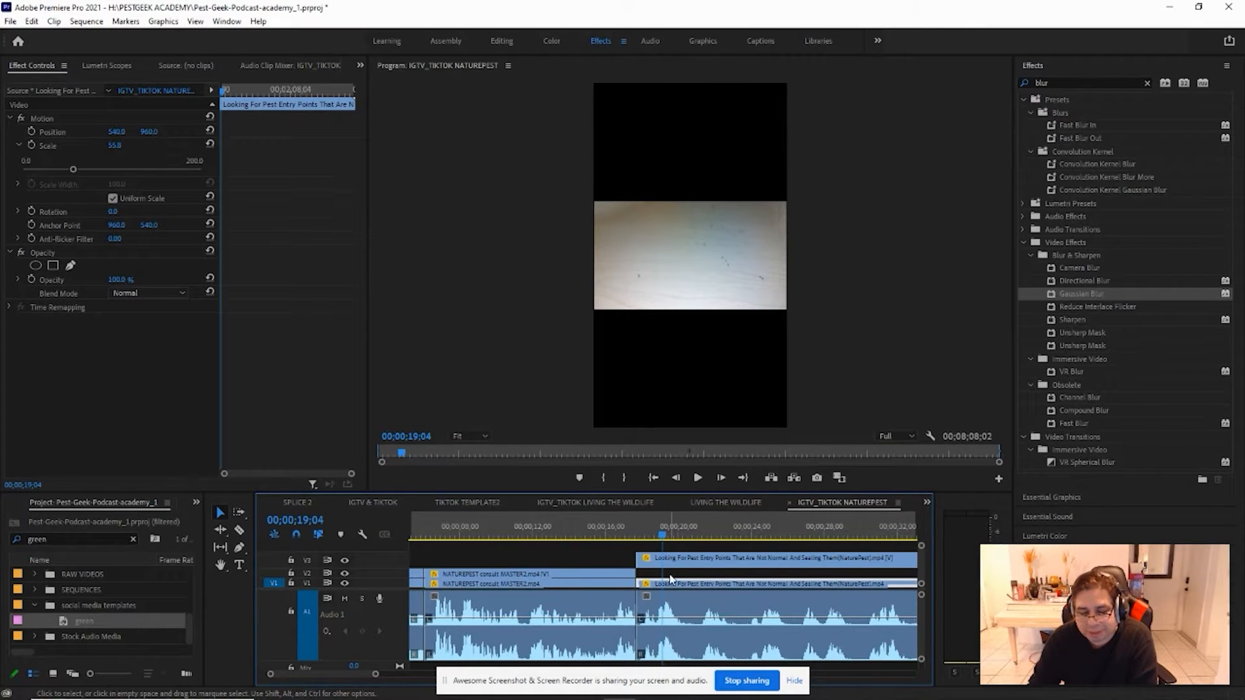
drag(663, 542, 653, 541)
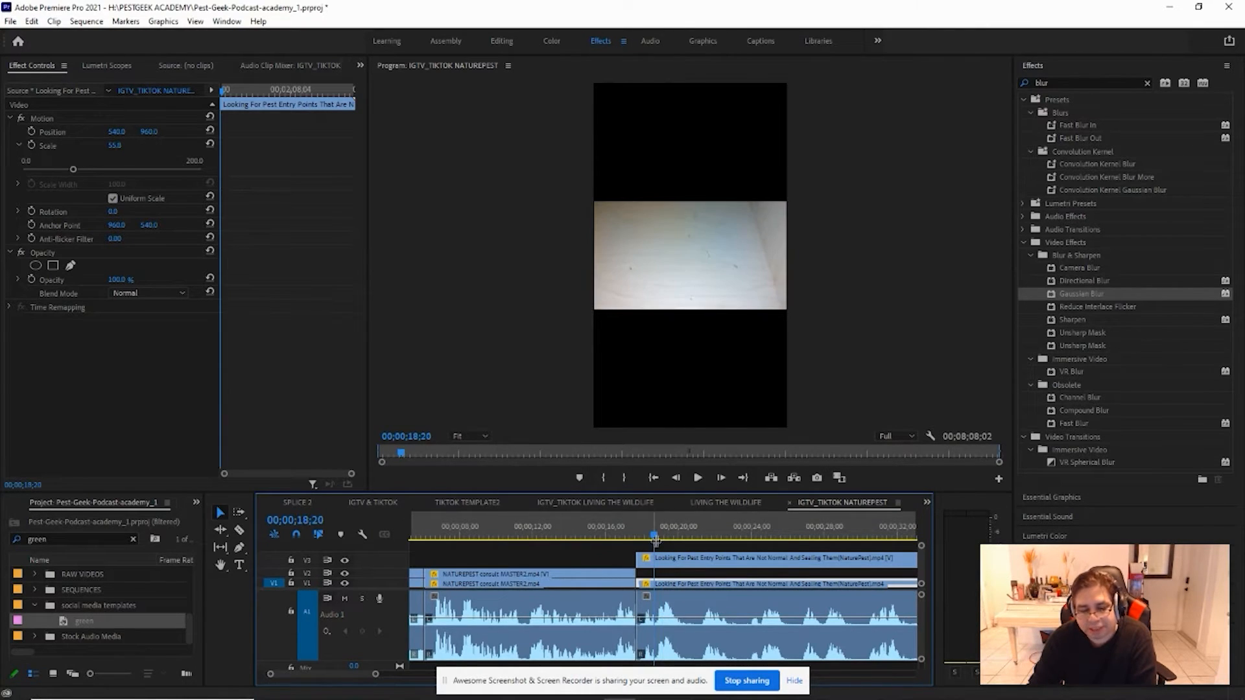
click(692, 569)
click(688, 583)
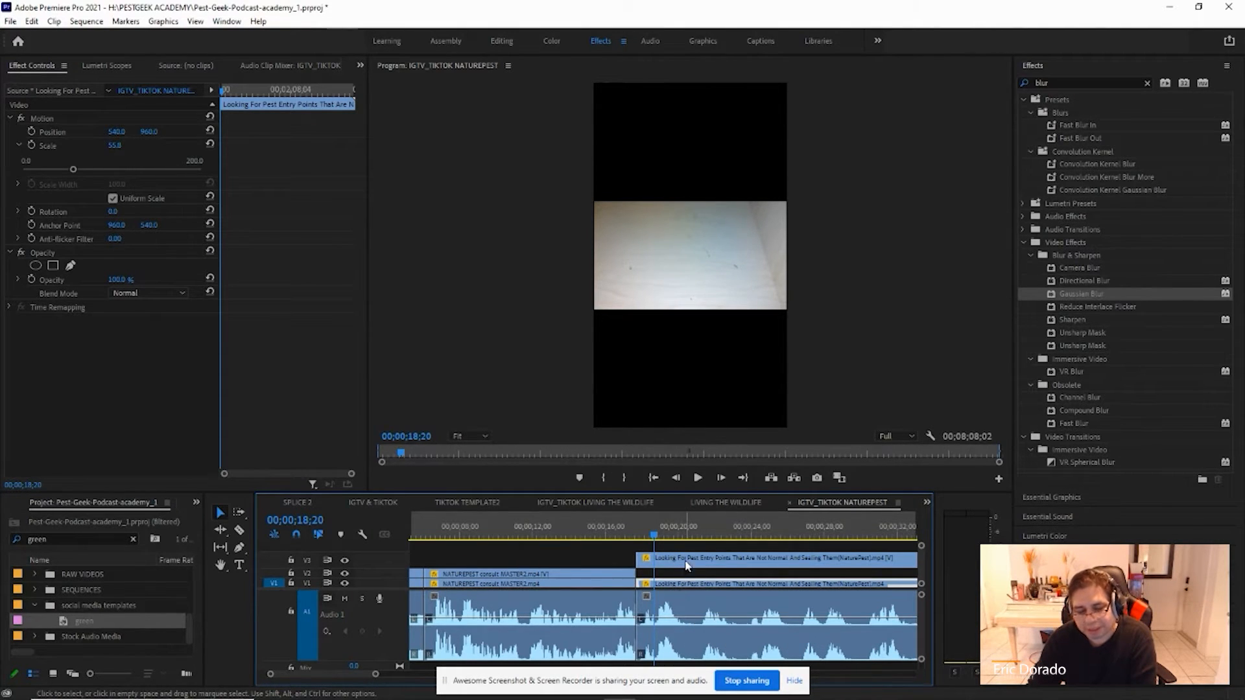
click(688, 560)
double_click(688, 559)
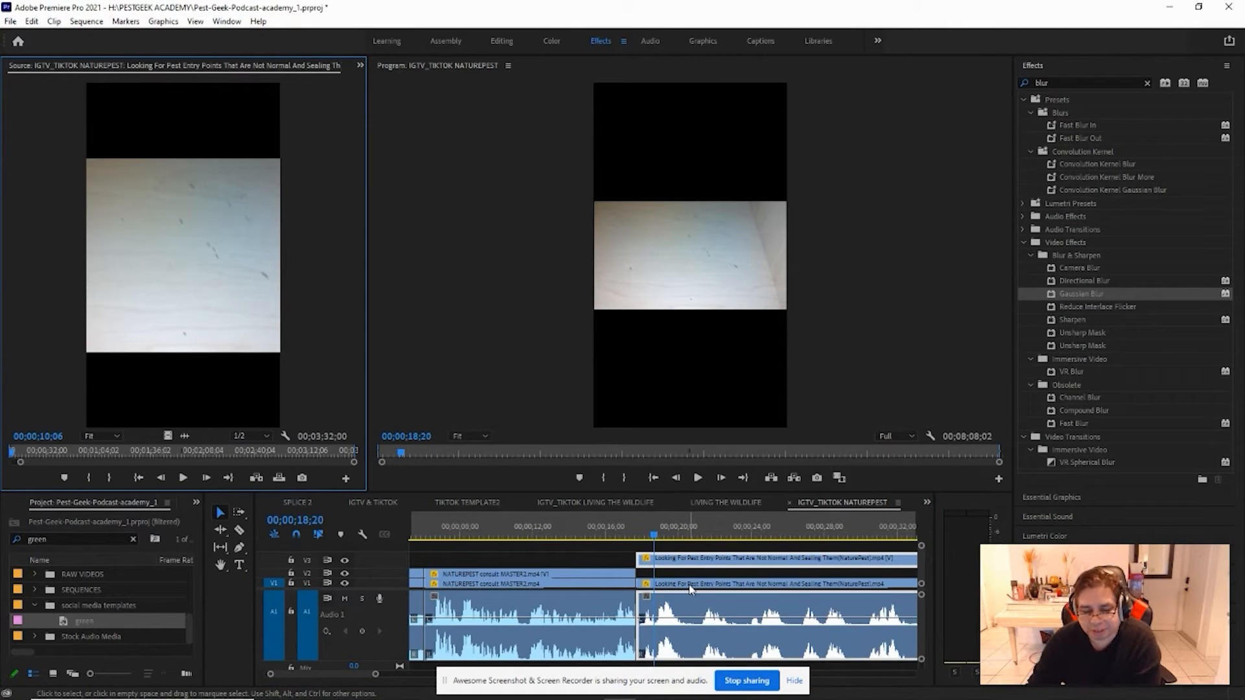
click(689, 584)
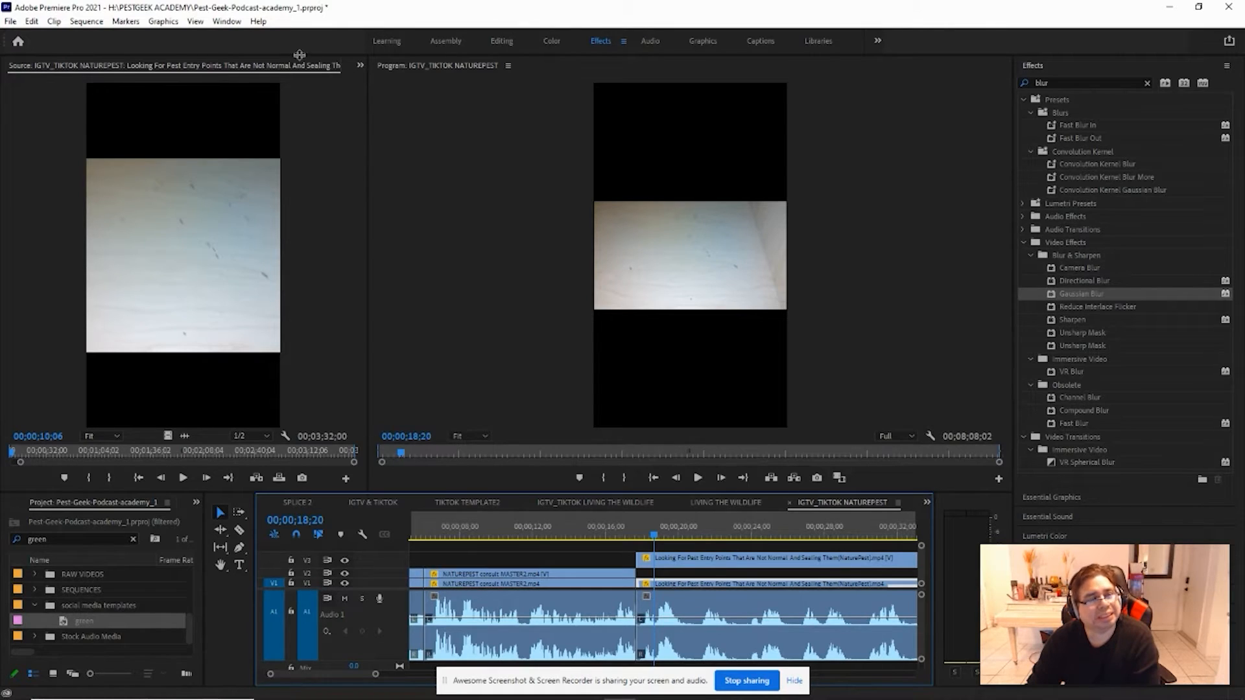
click(361, 66)
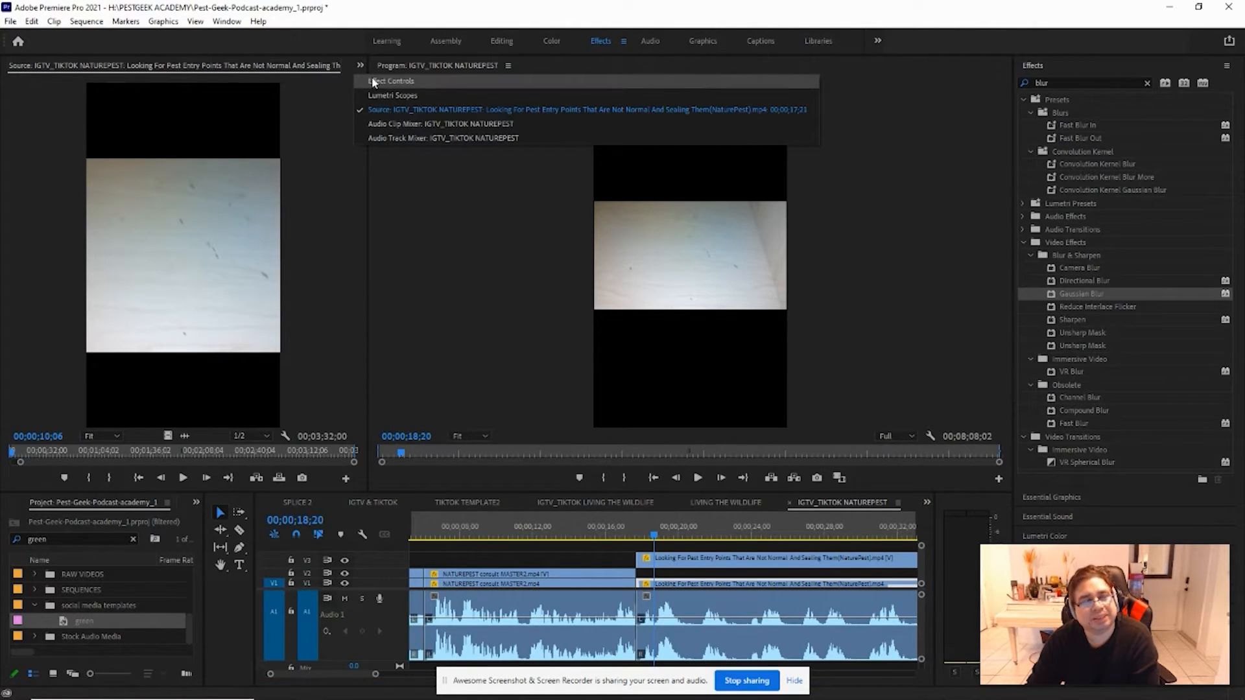
click(373, 81)
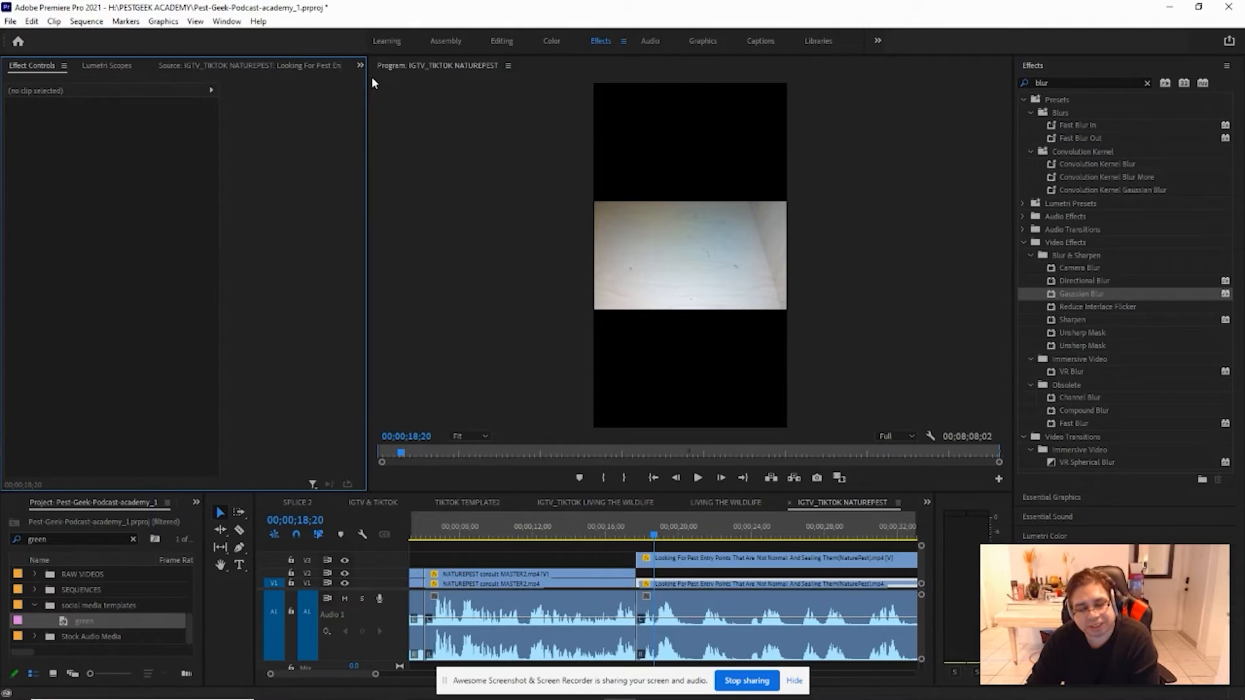
- Enlarge the V1 copy of the Looking For Pest Entry Points clip to a scale of about 189.9 and scrub to 00;00;27;05
click(708, 584)
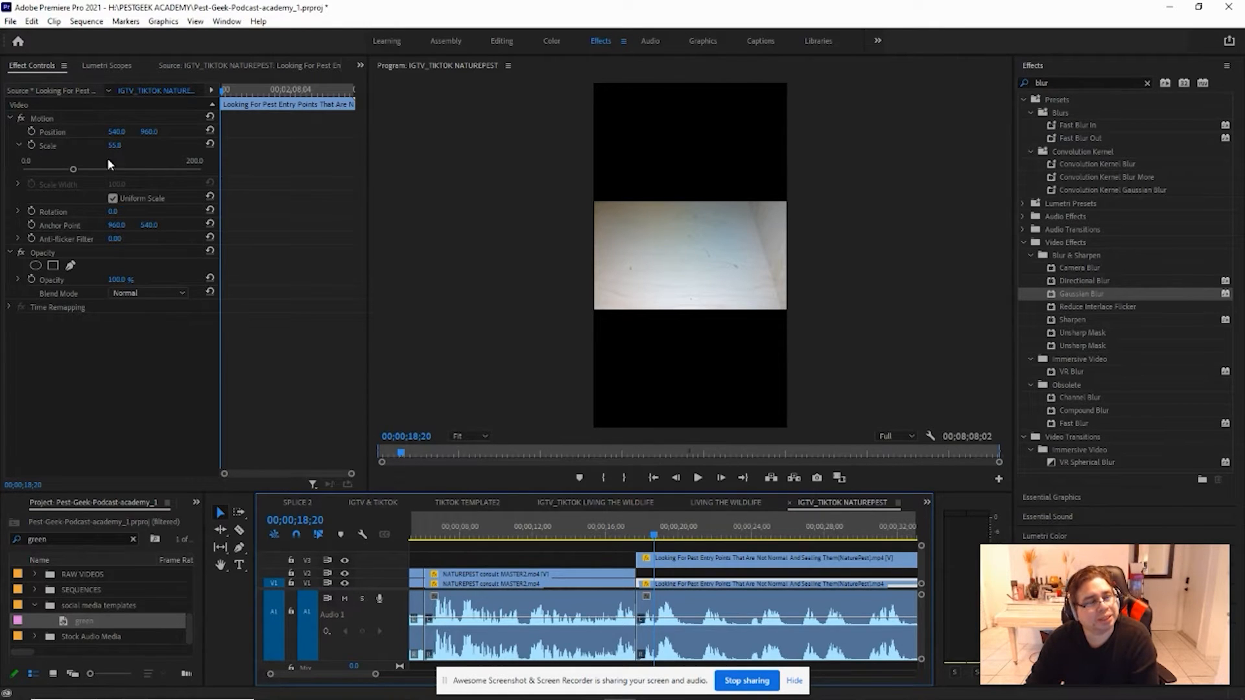
click(46, 118)
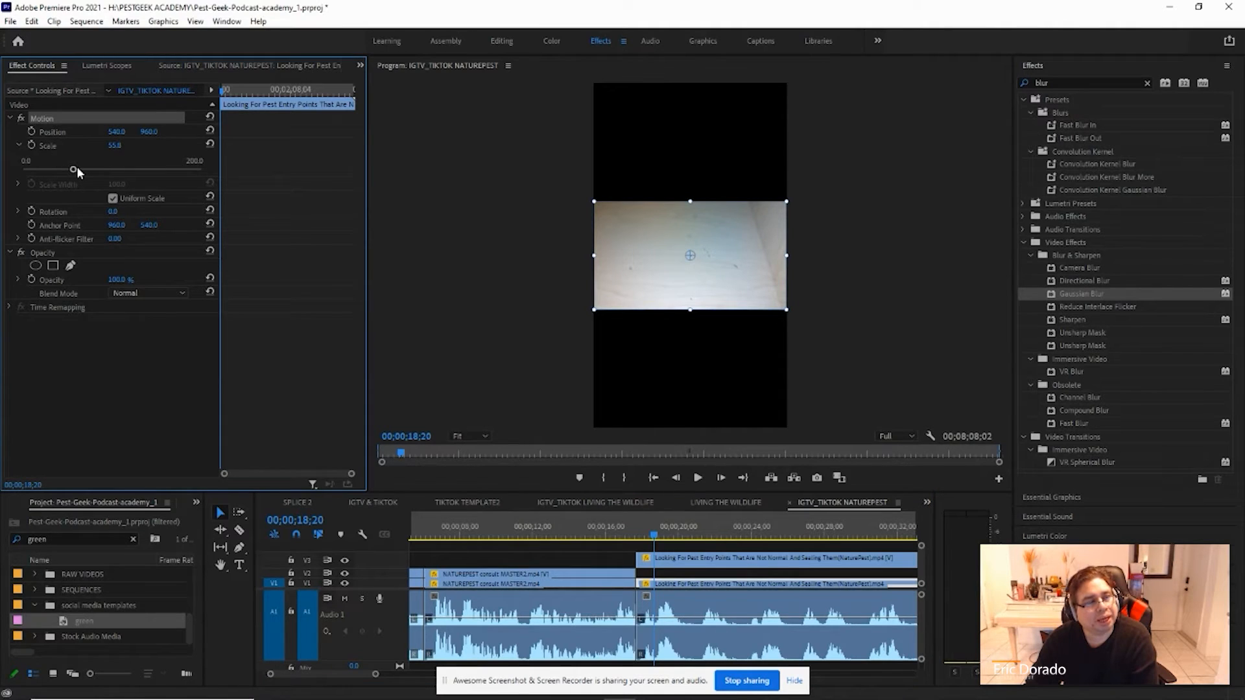
drag(76, 168, 193, 170)
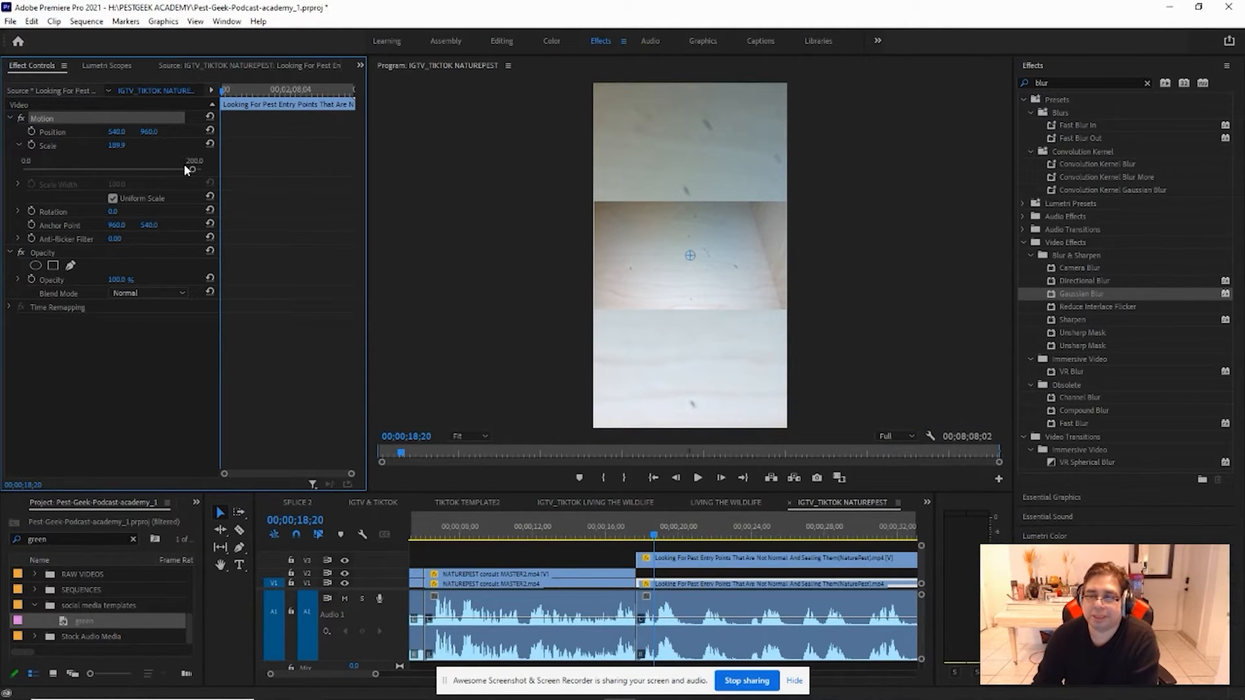
drag(655, 529, 808, 513)
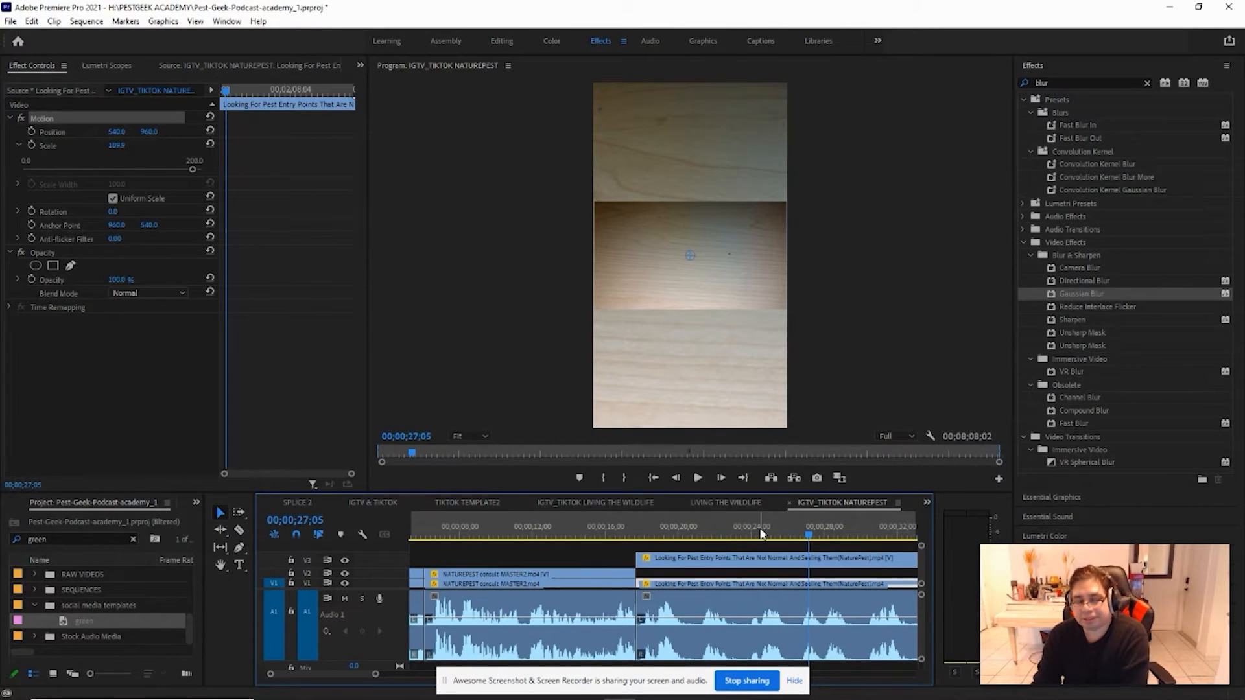
- Clear the blur search so all effect categories are listed, and bring up the Effects panel
click(1052, 297)
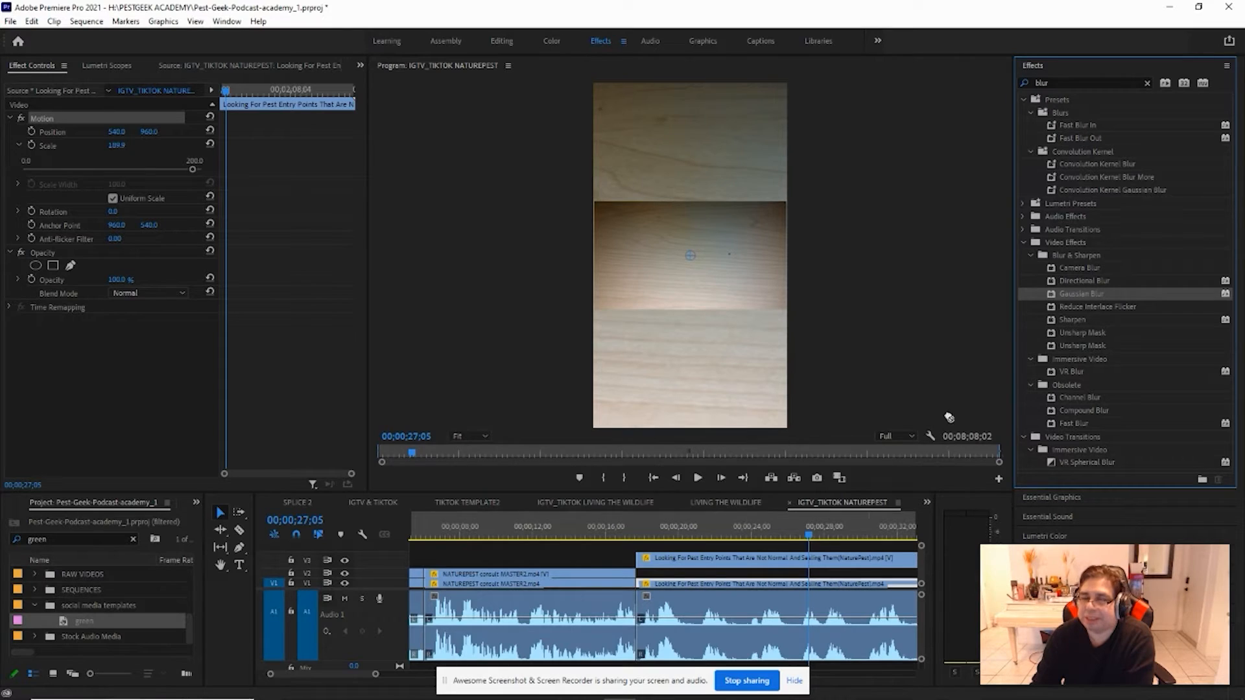
click(1144, 80)
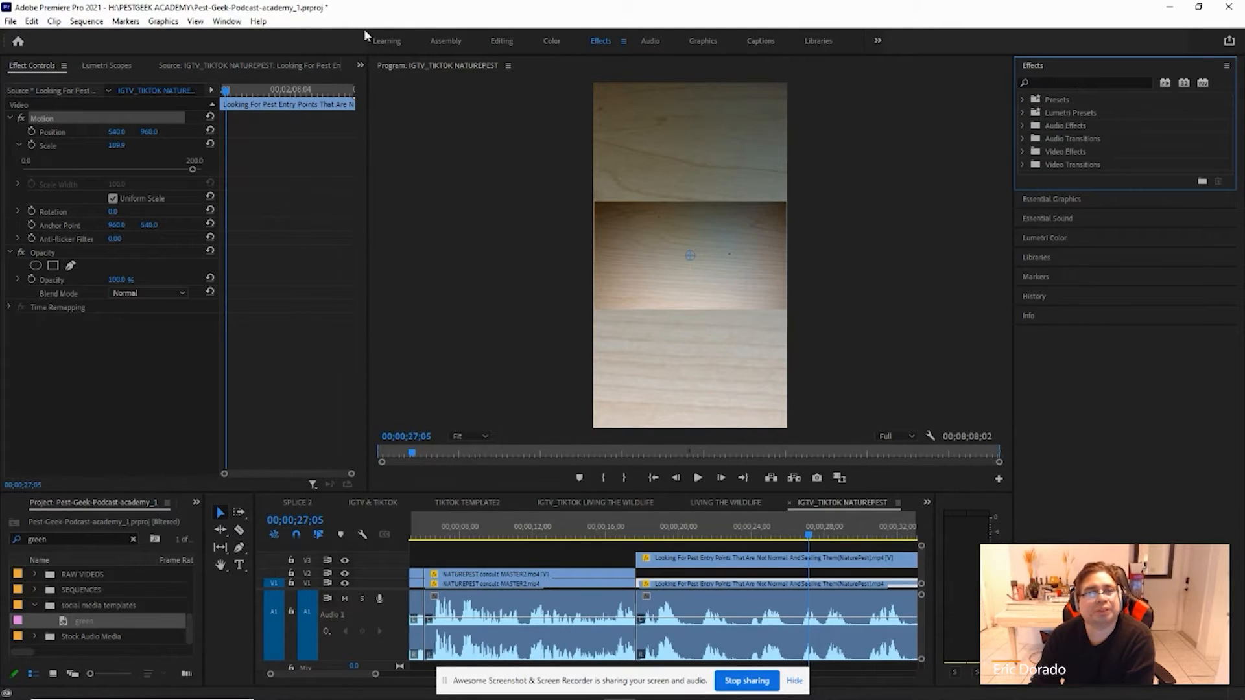
click(222, 23)
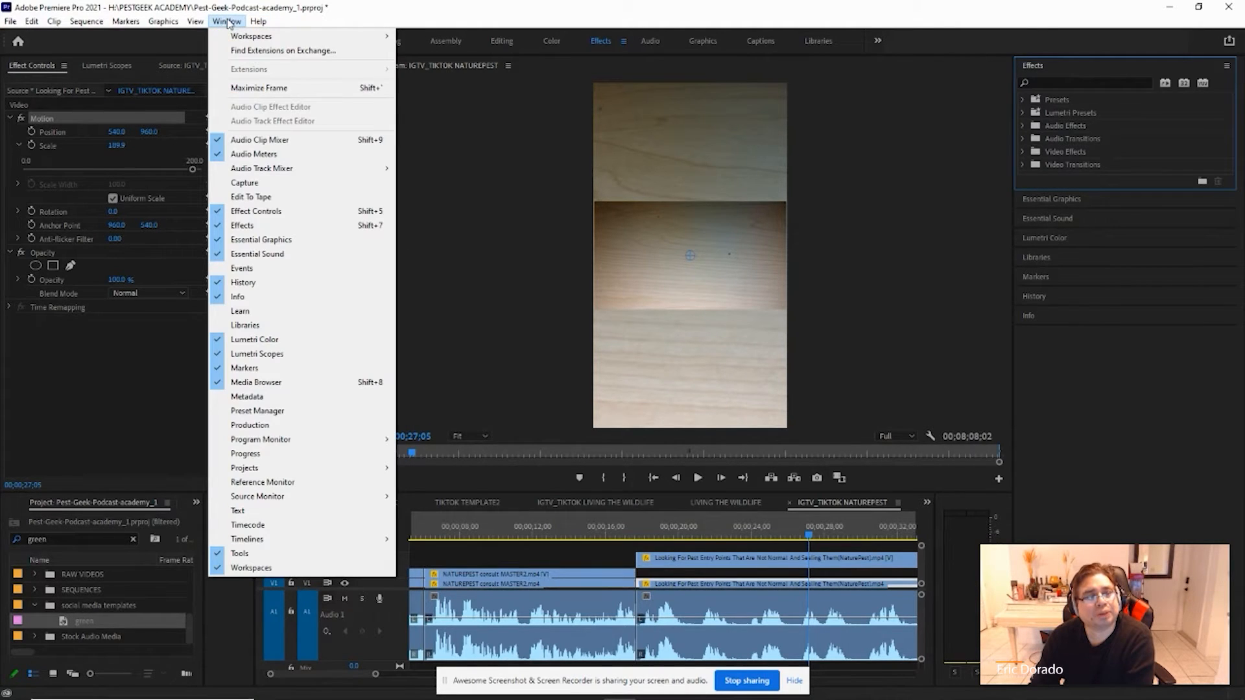
click(258, 227)
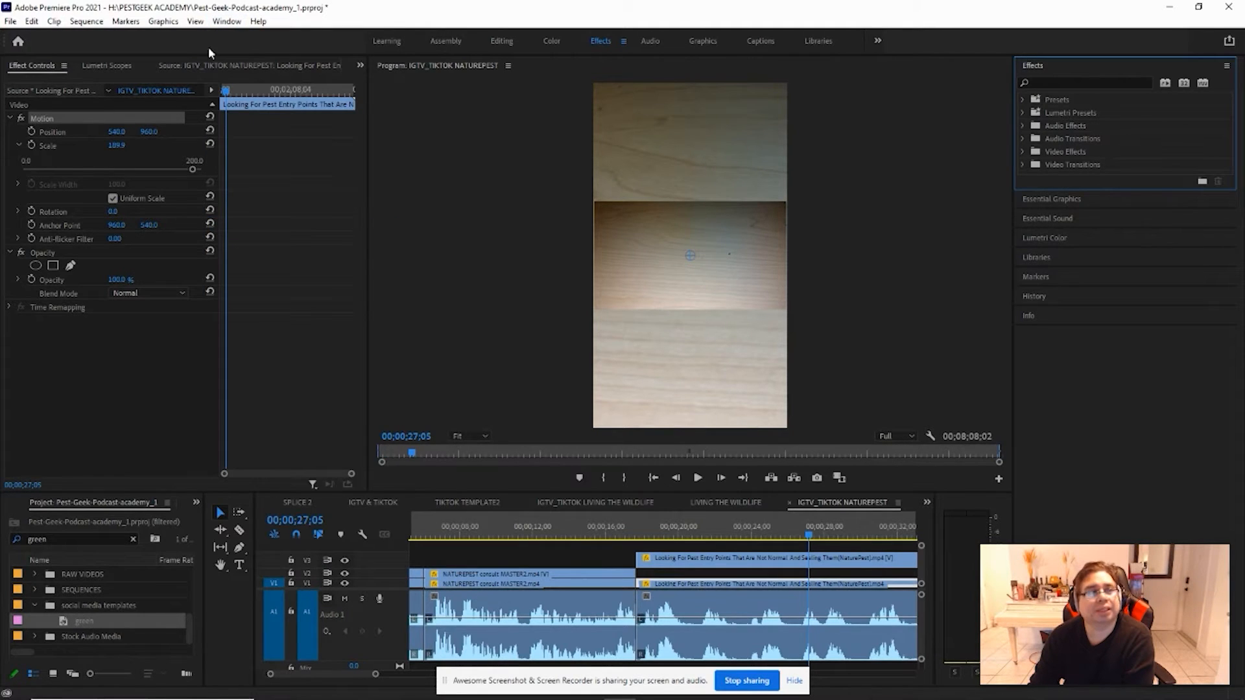
- Search the effects for "blur" and apply Gaussian Blur to the enlarged V1 copy of the Looking For Pest Entry Points clip
click(227, 22)
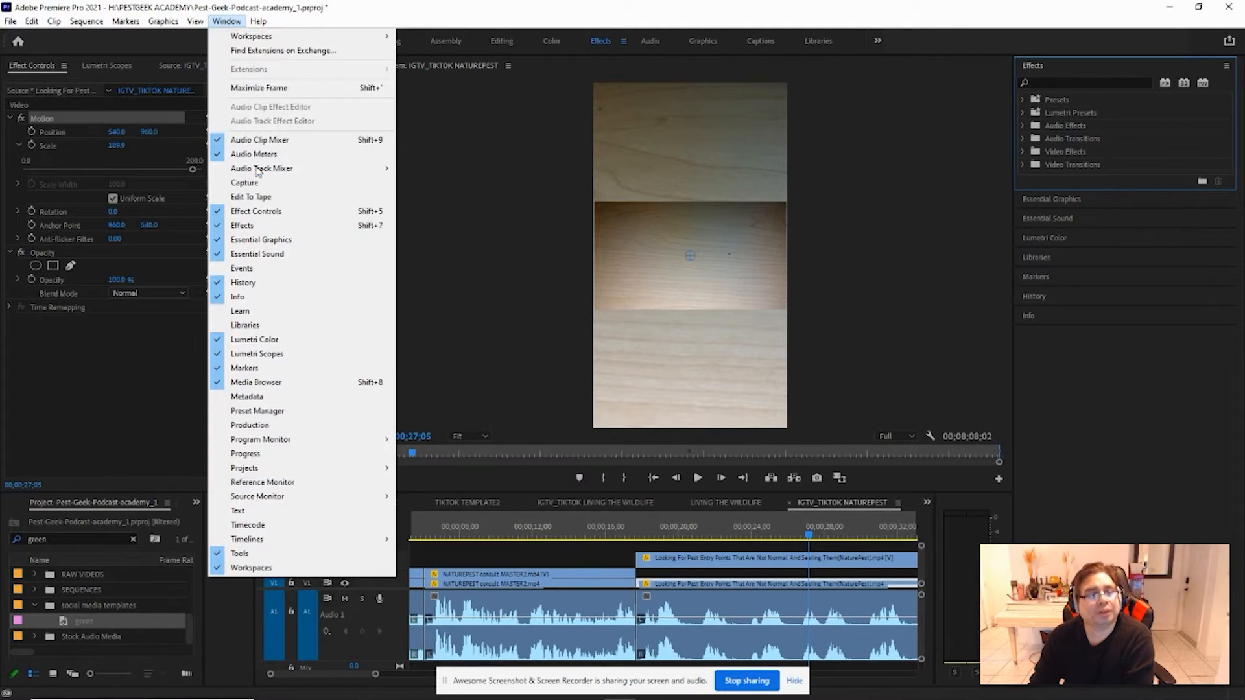
click(258, 225)
click(1052, 82)
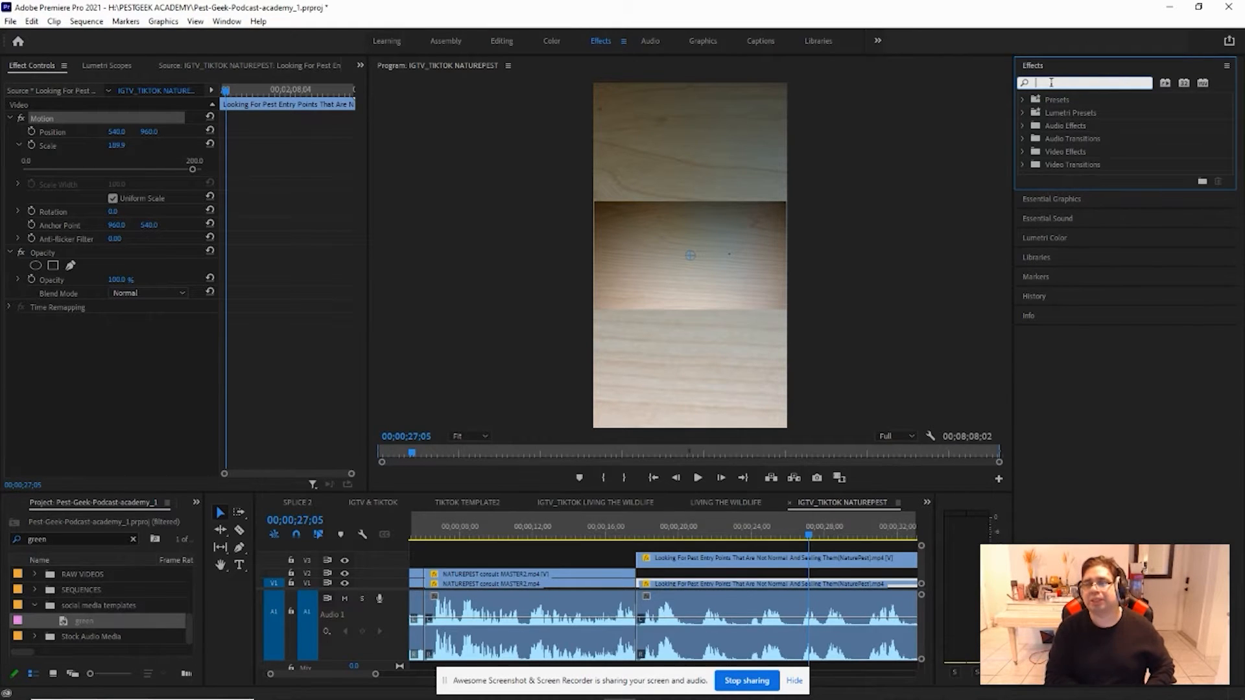
text(blur)
click(1102, 293)
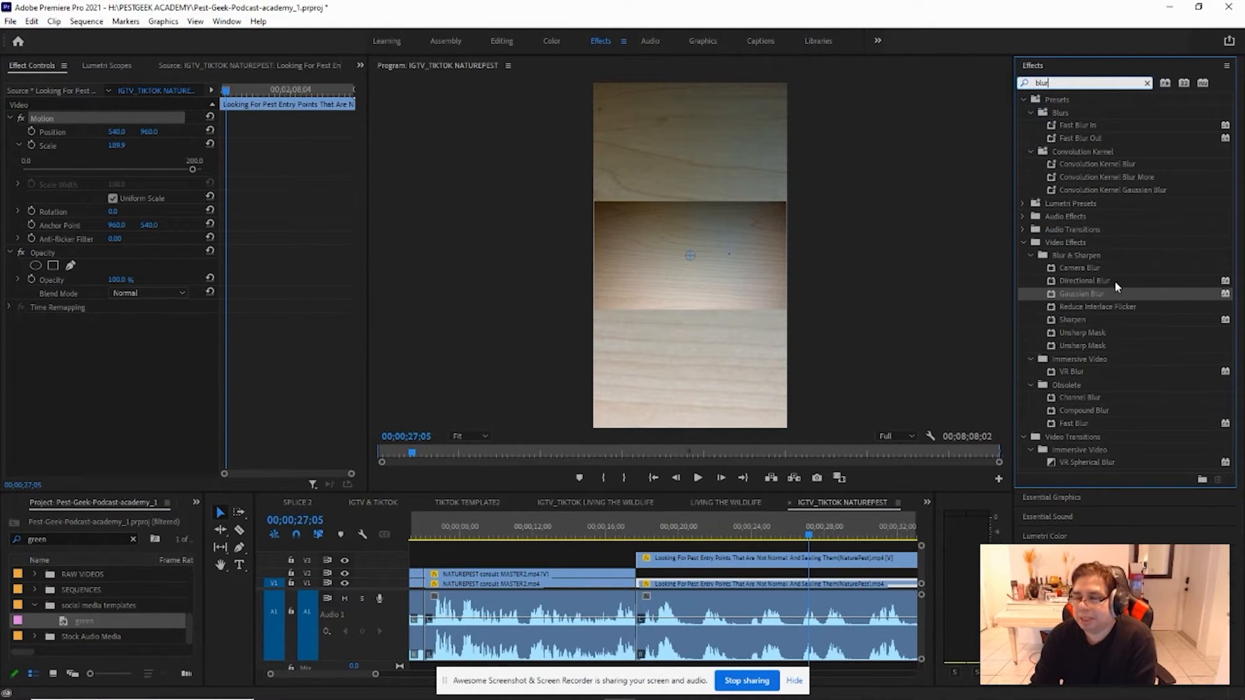
drag(1085, 293, 794, 585)
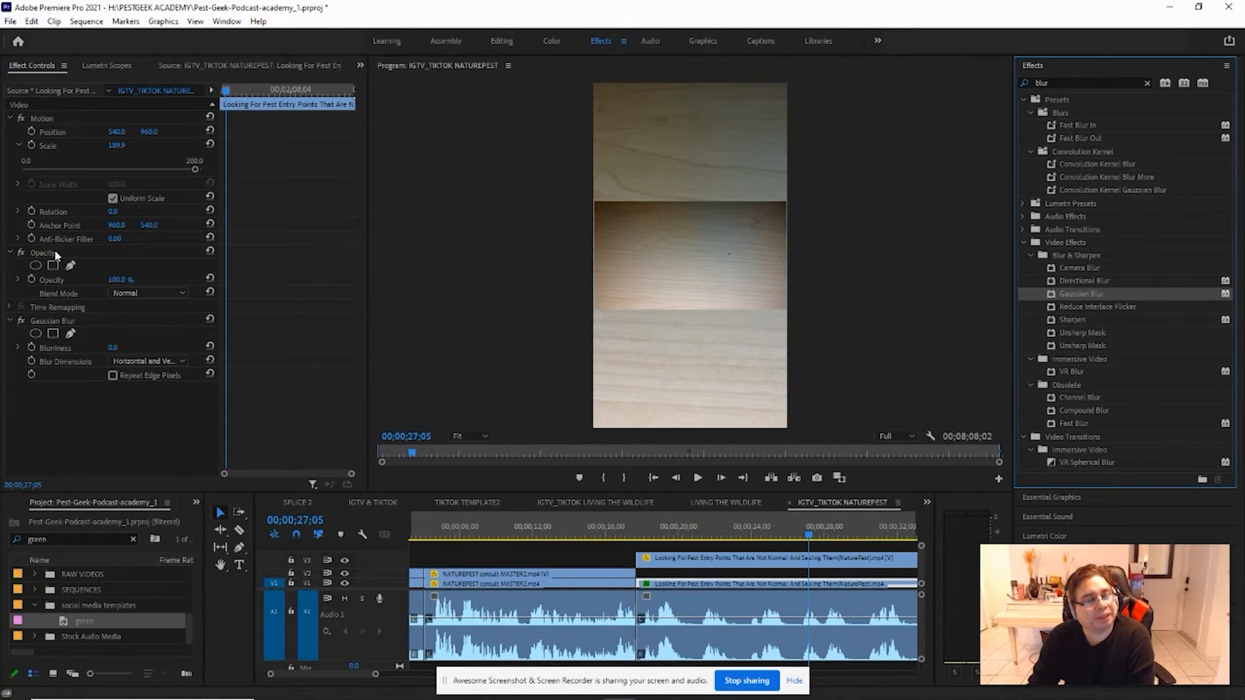
- Set the Gaussian Blur's blurriness to about 18.3 on the background copy and check the frame at 00;01;47;18
click(54, 319)
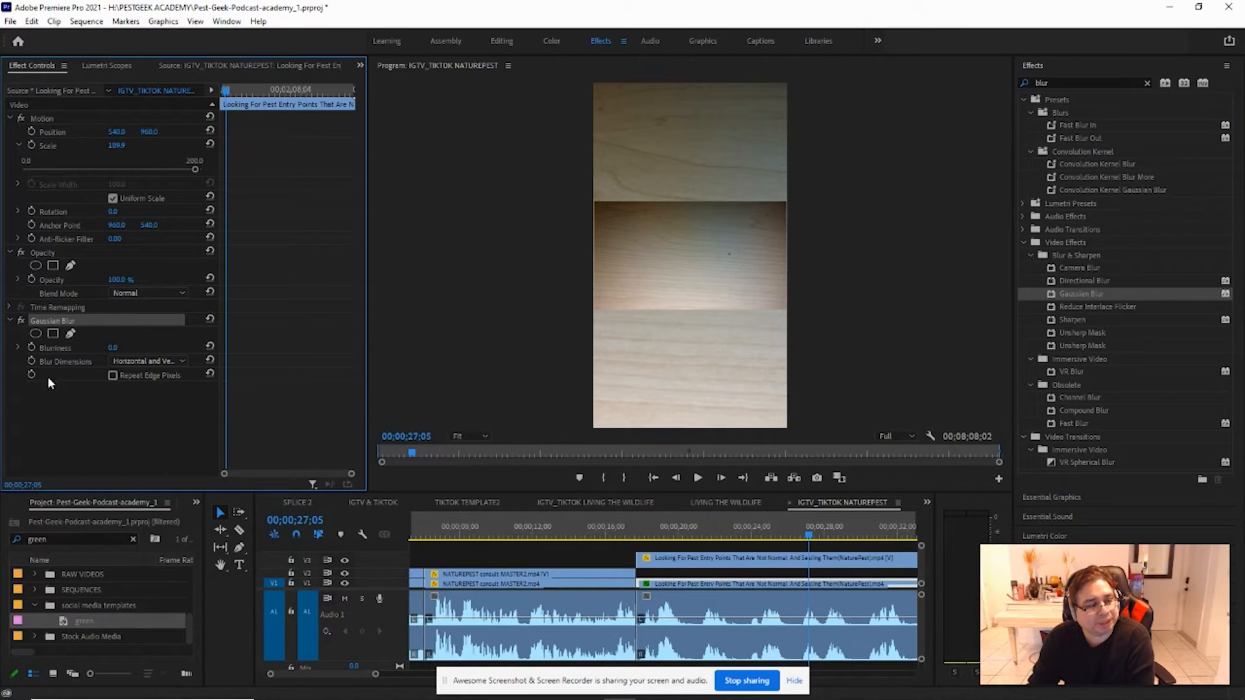
click(17, 348)
drag(24, 372, 89, 375)
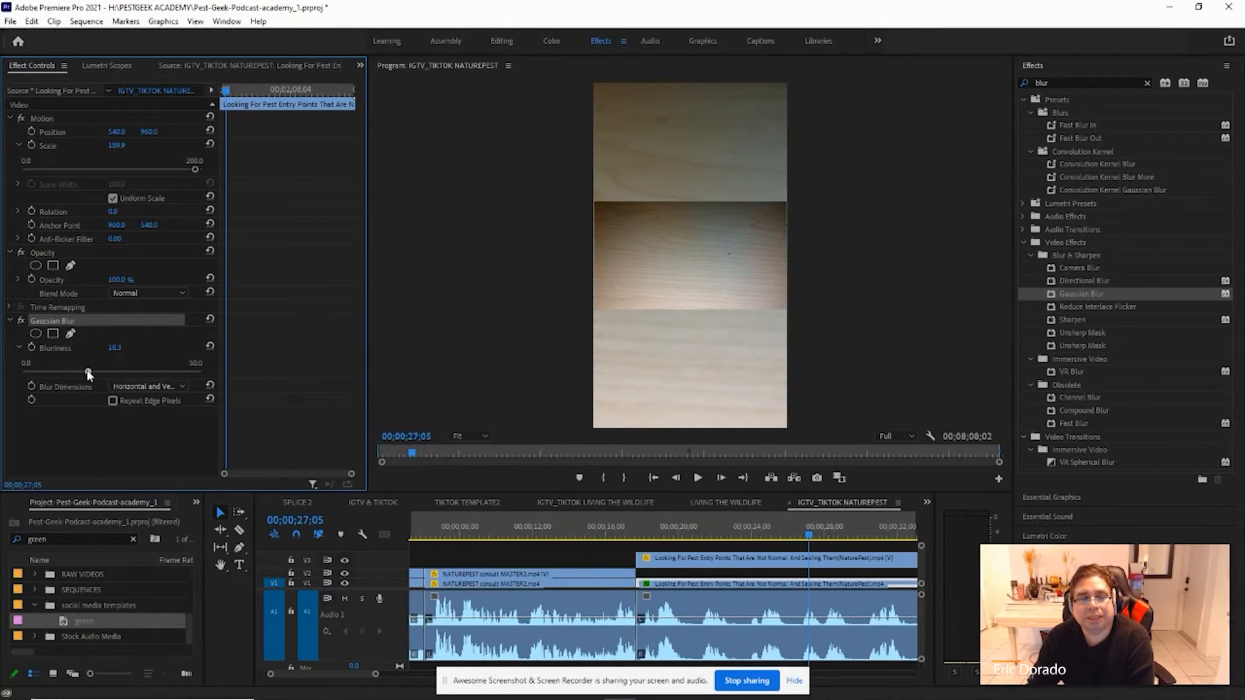
click(799, 536)
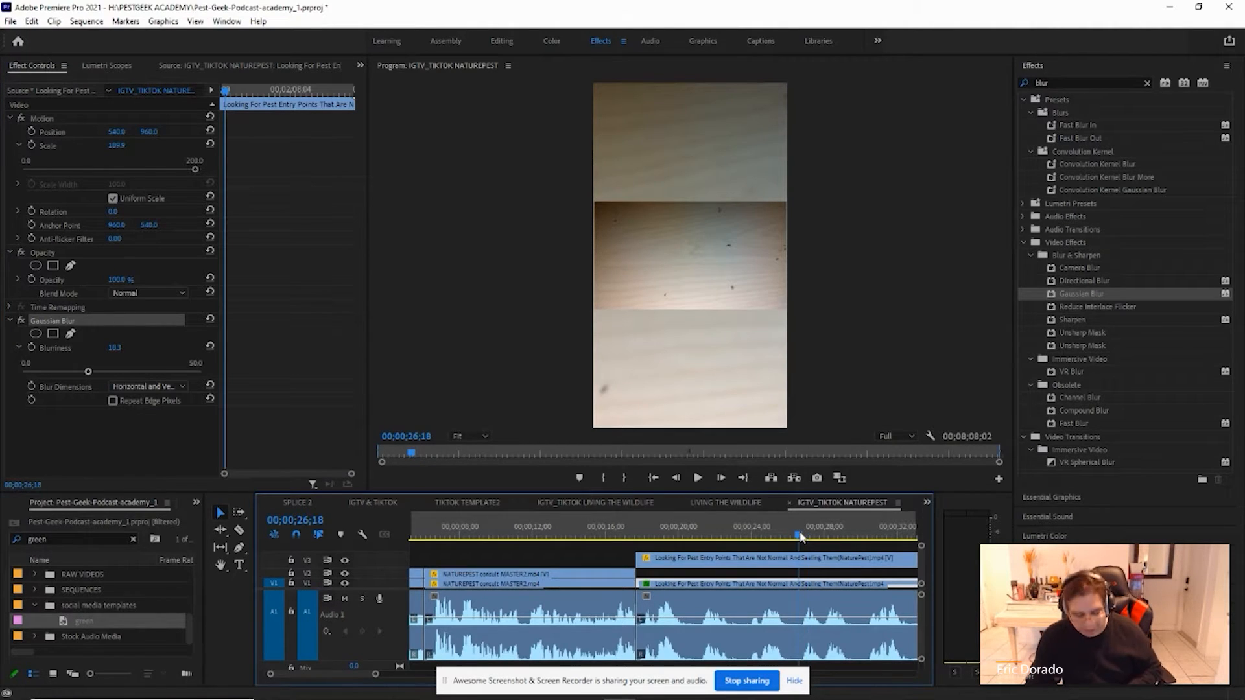
key(minus)
key(minus)
key(minus)
key(minus)
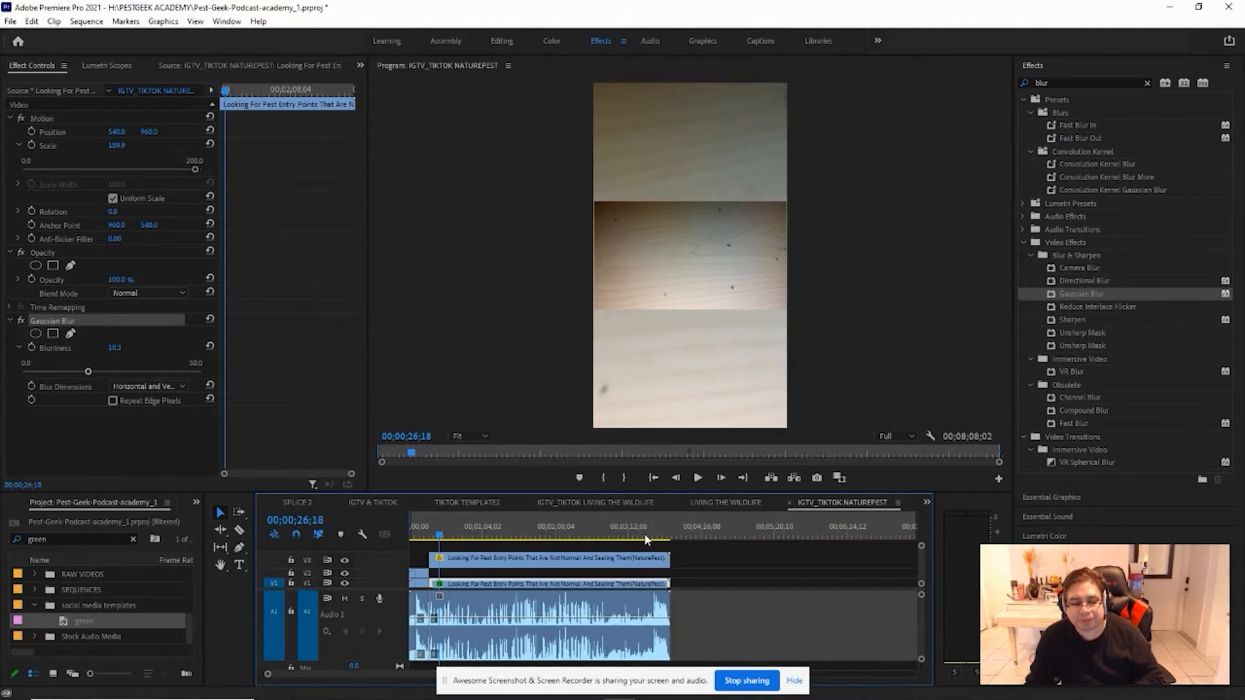
drag(504, 527, 533, 533)
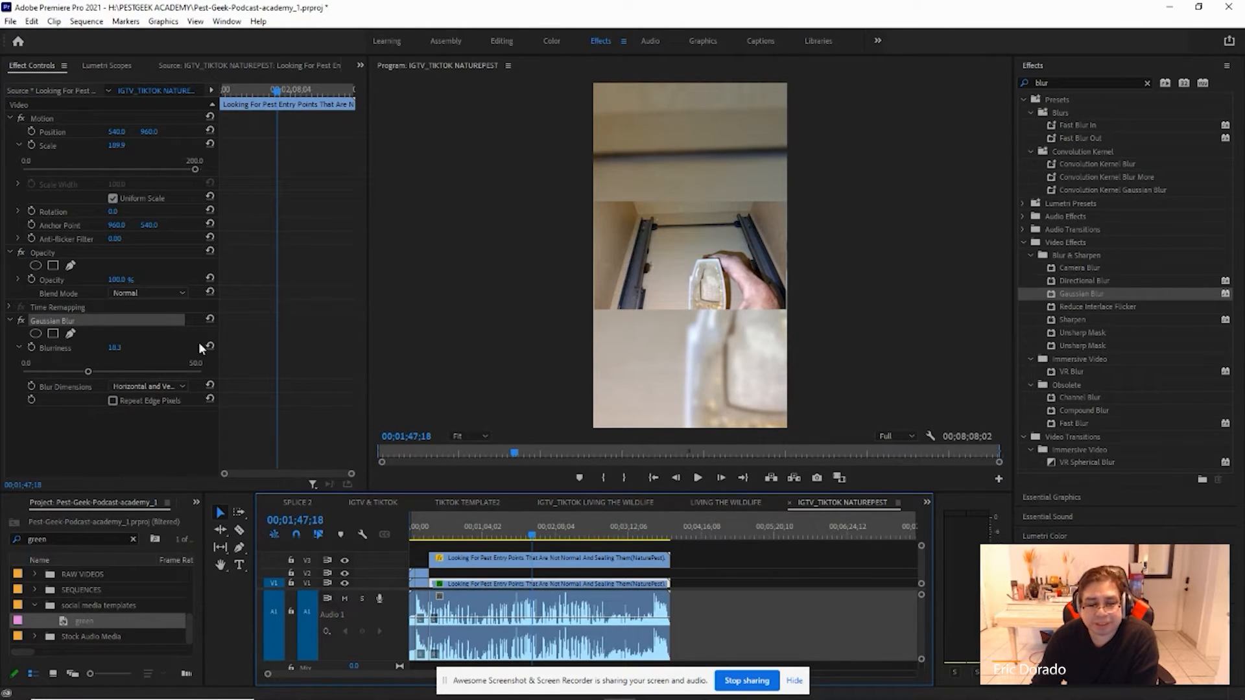
click(89, 615)
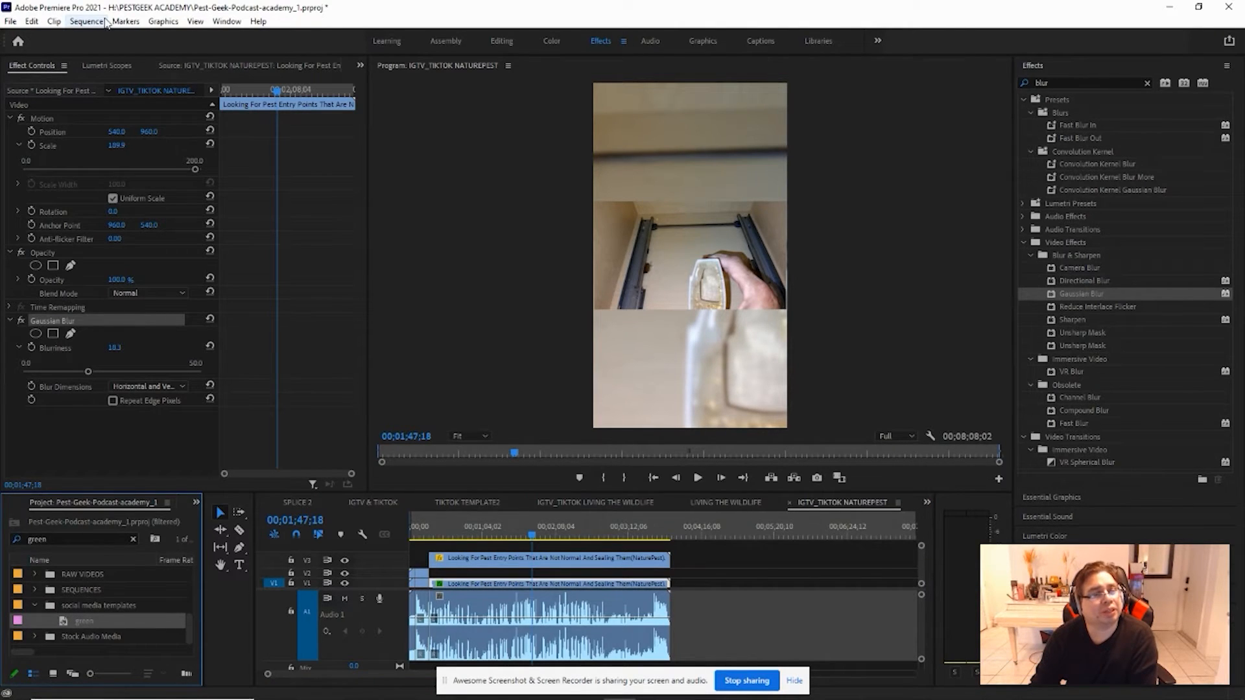
click(10, 23)
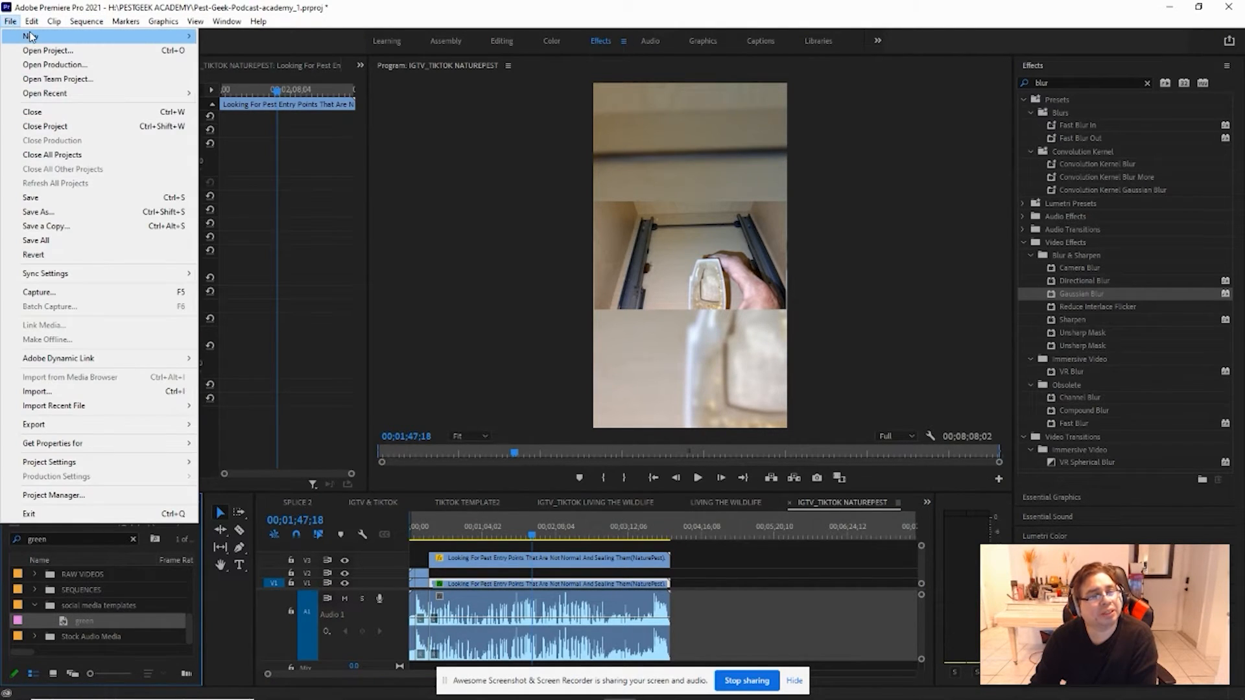
mouse_move(29, 36)
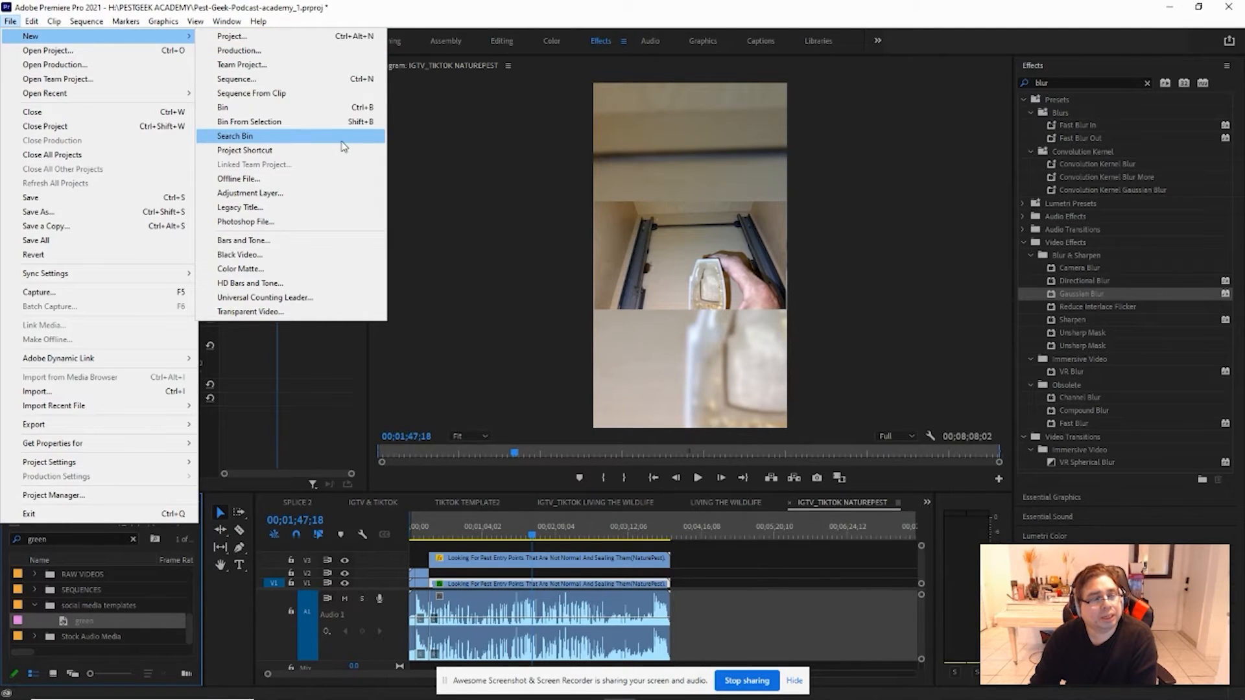
click(263, 270)
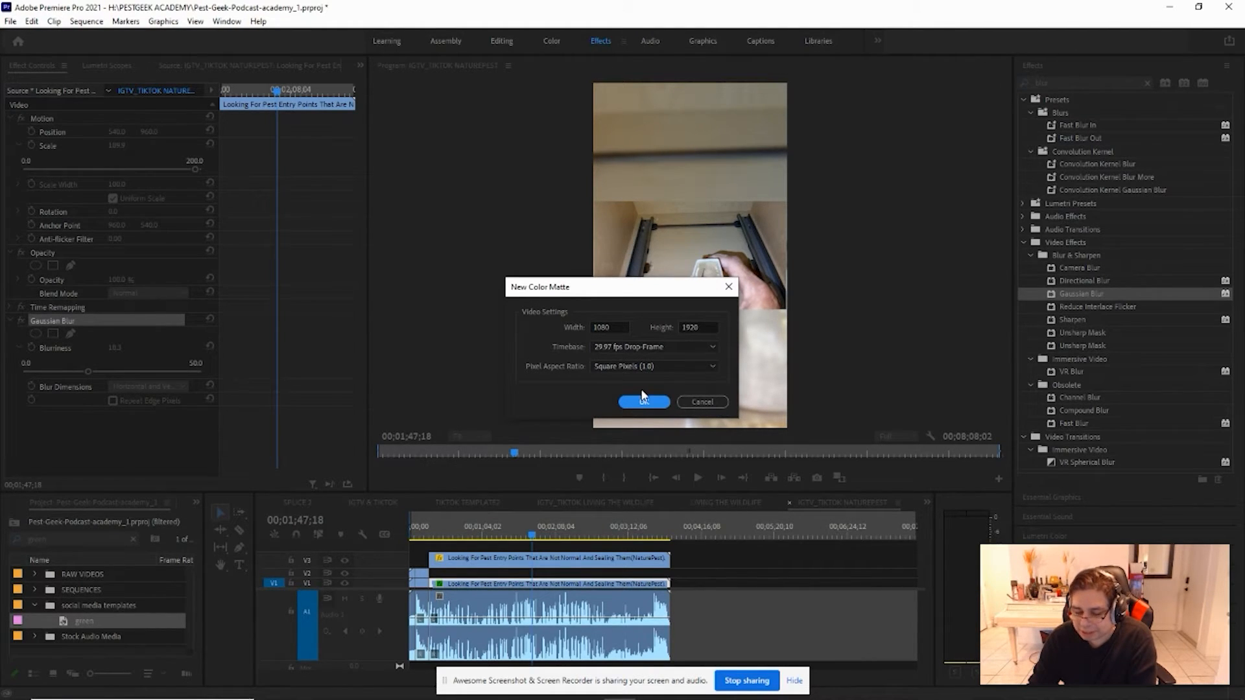
click(705, 403)
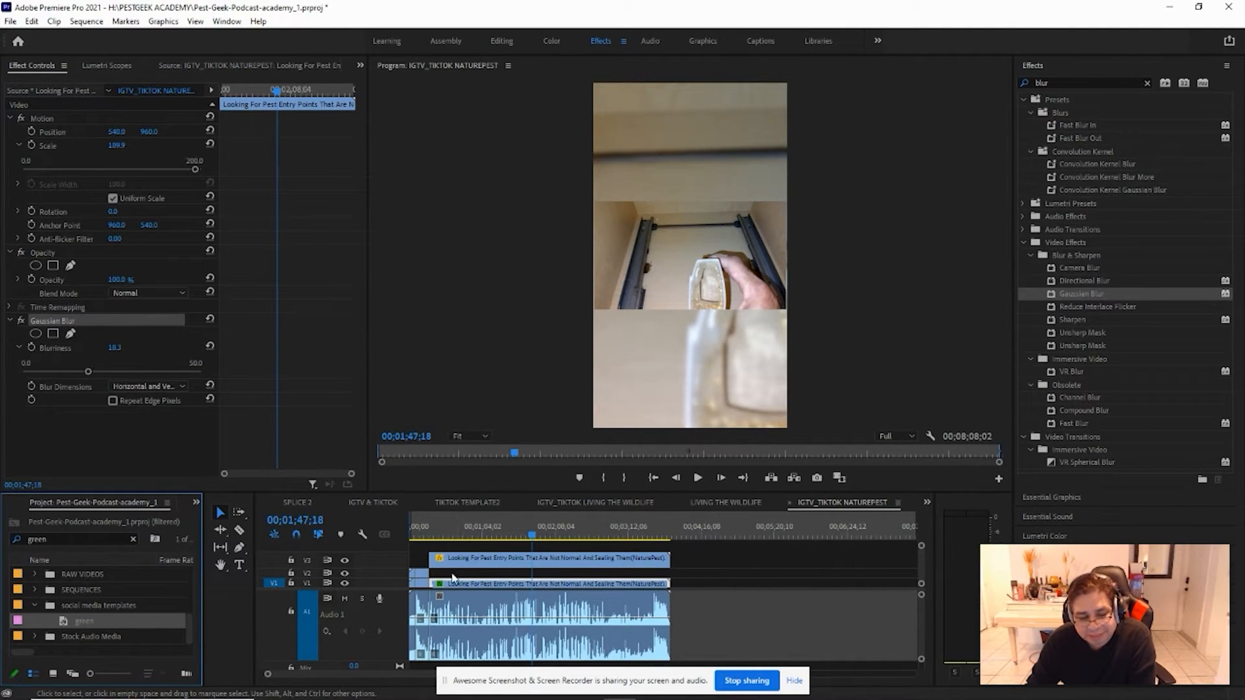
- Place the green matte on V2 between the two Looking For Pest Entry Points clips for their full length, with blend mode Multiply
drag(62, 622, 669, 576)
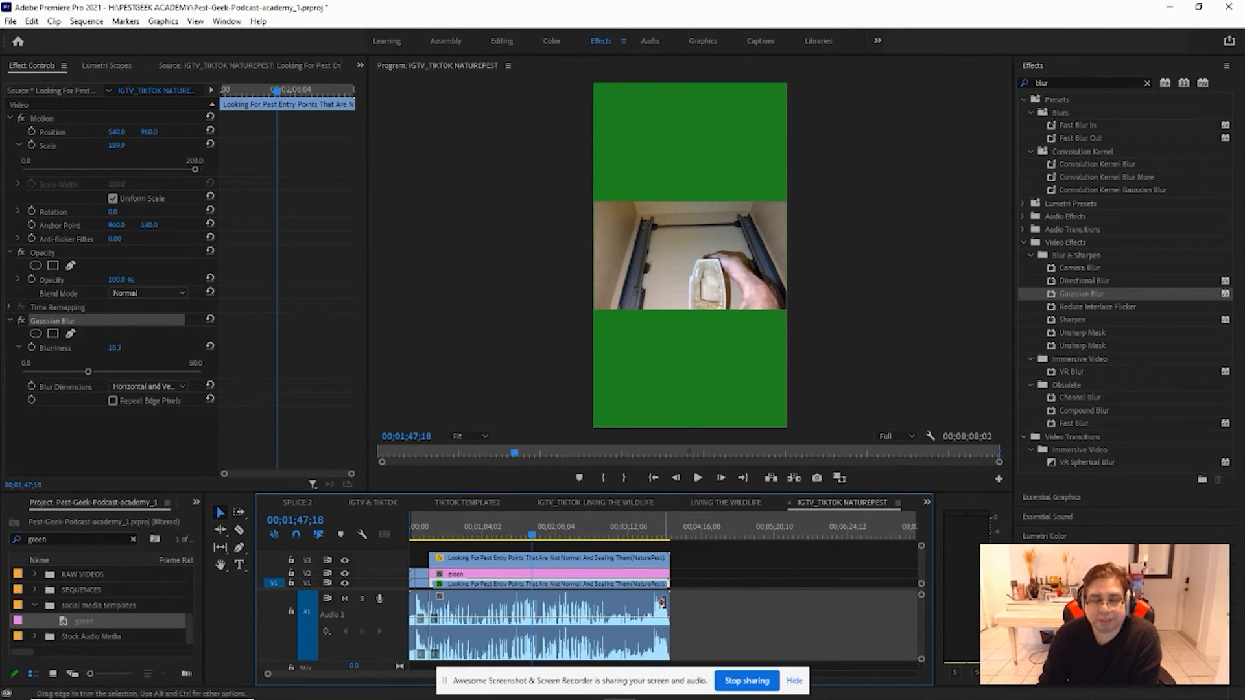
drag(534, 538, 509, 538)
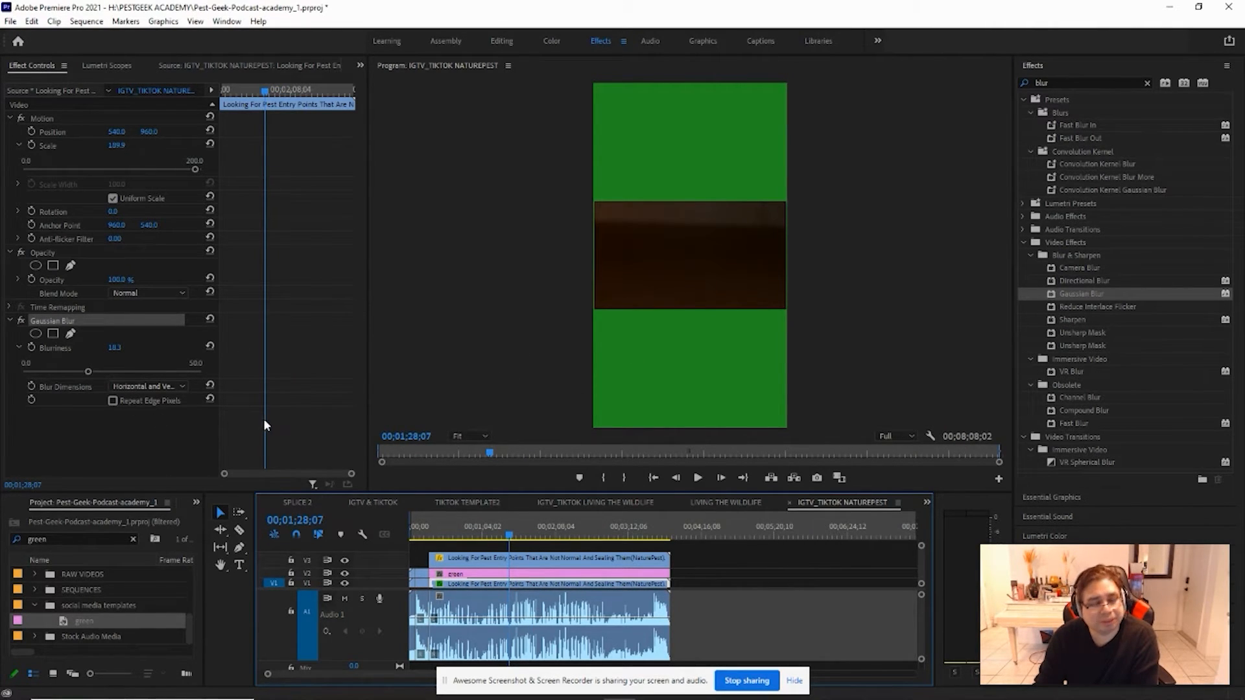
click(478, 575)
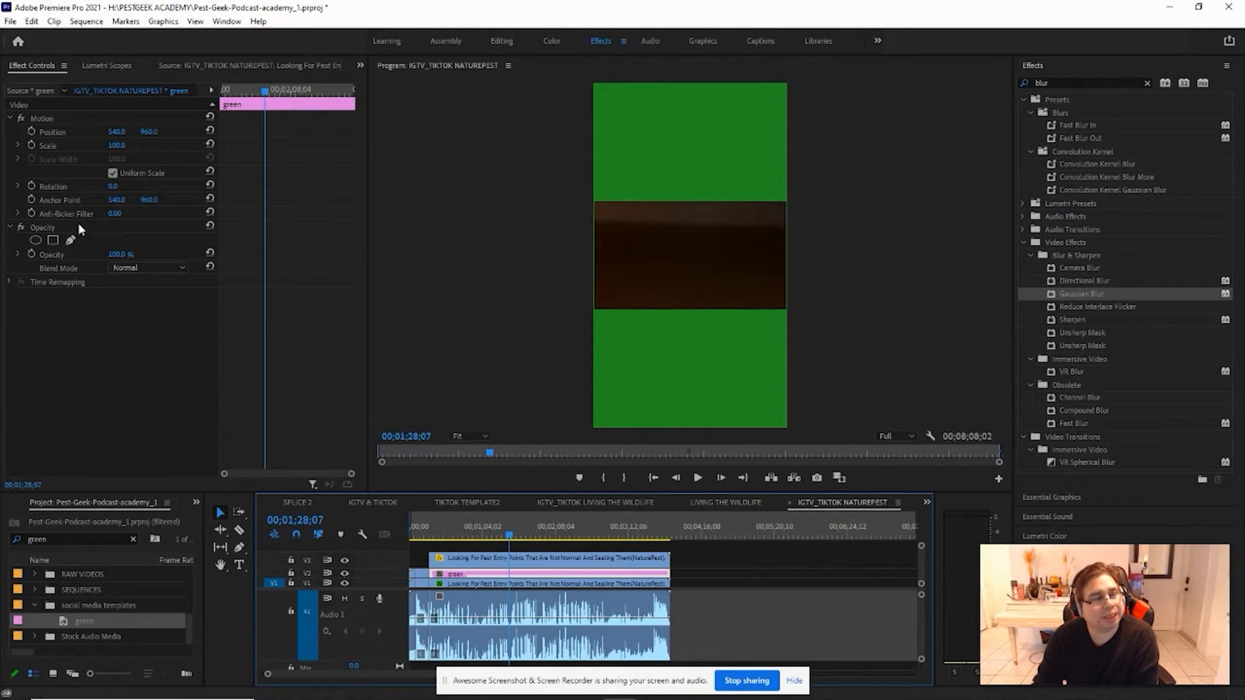
click(142, 267)
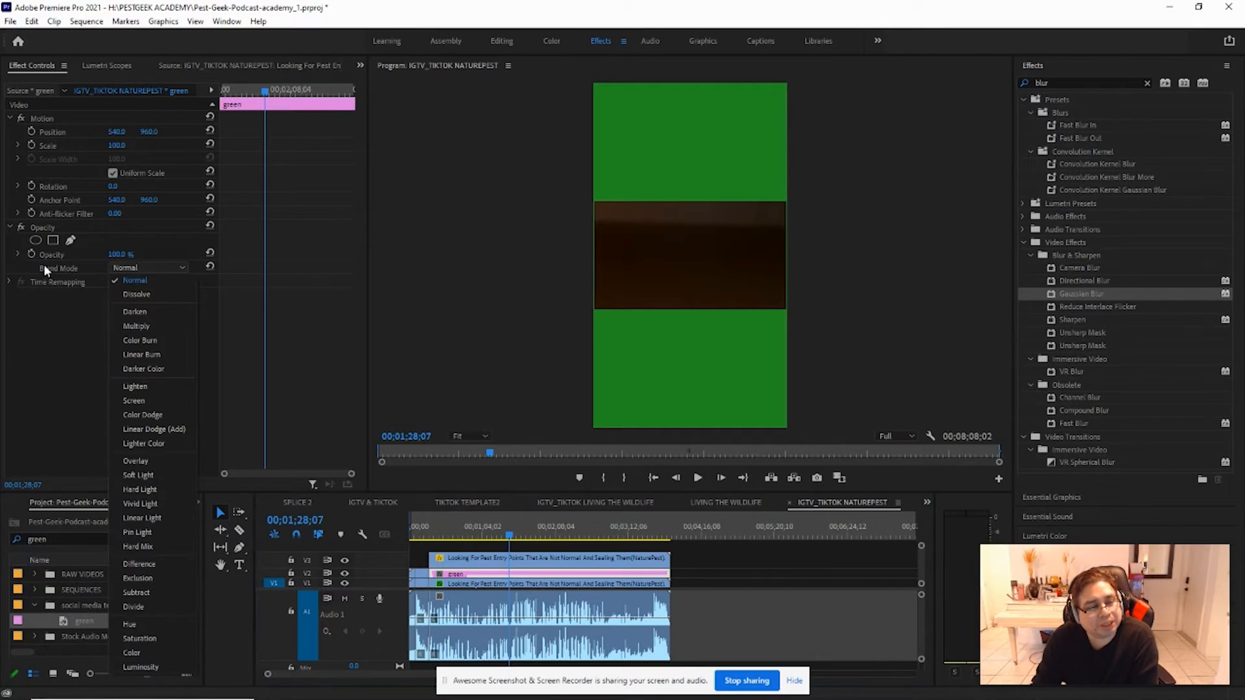
click(467, 577)
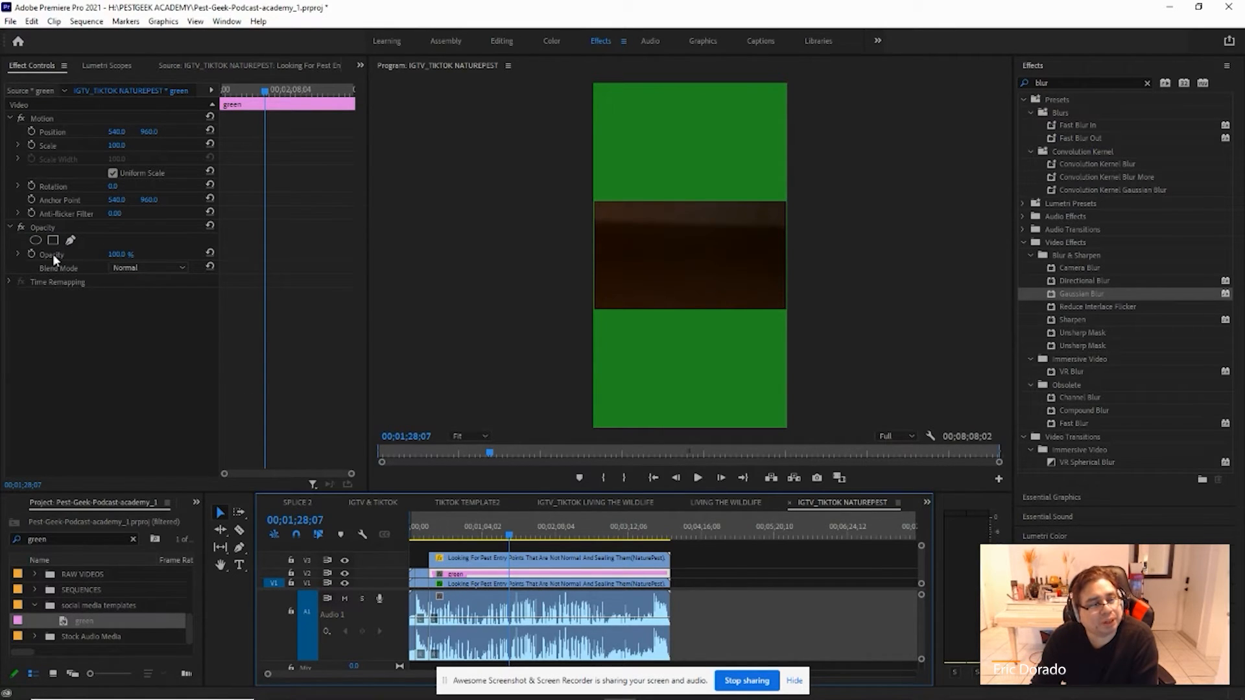
click(83, 254)
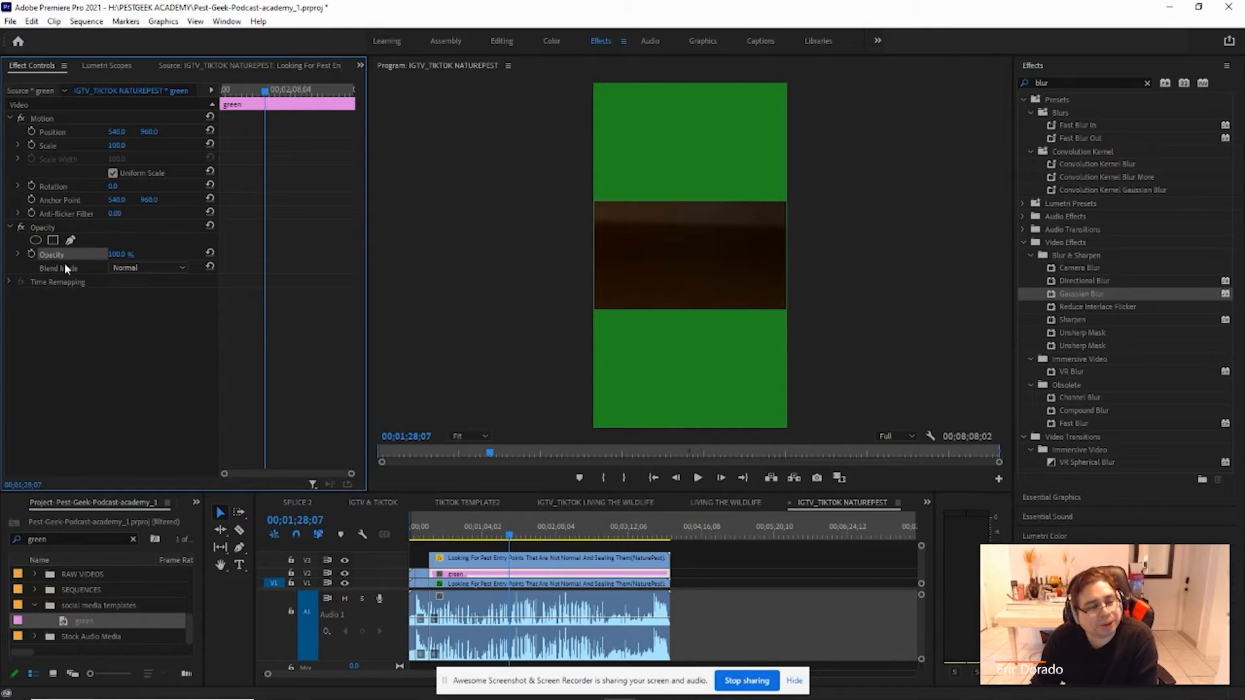
click(164, 271)
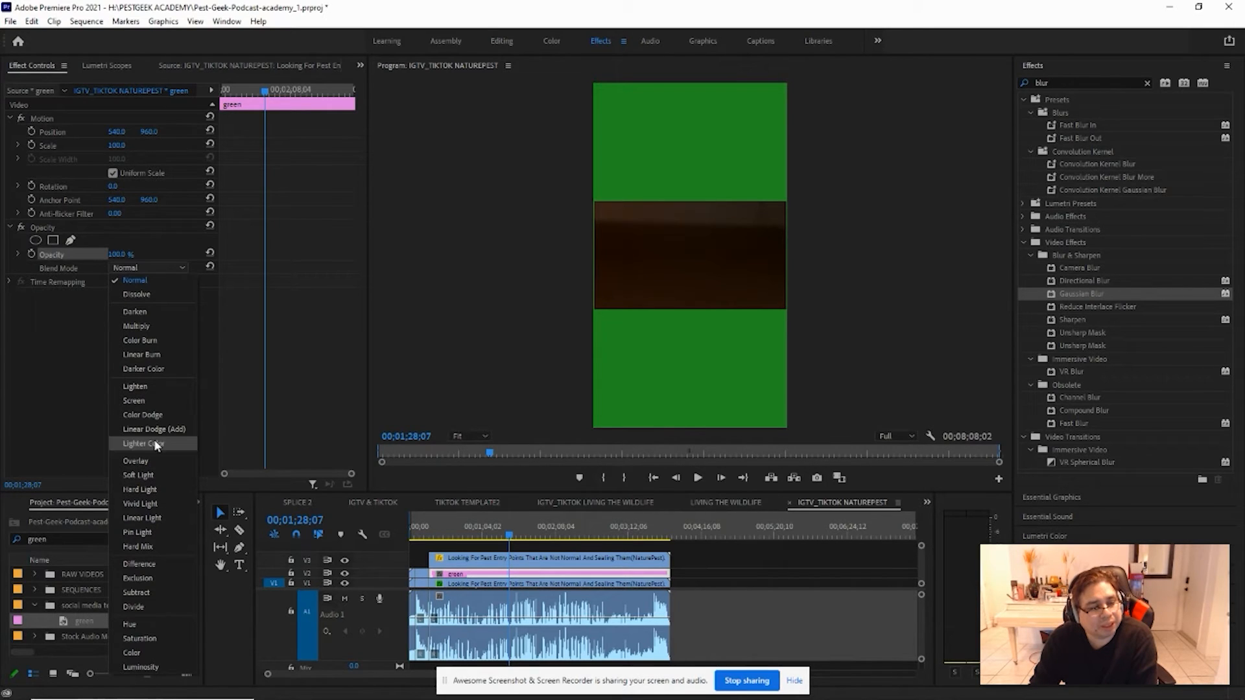
click(149, 329)
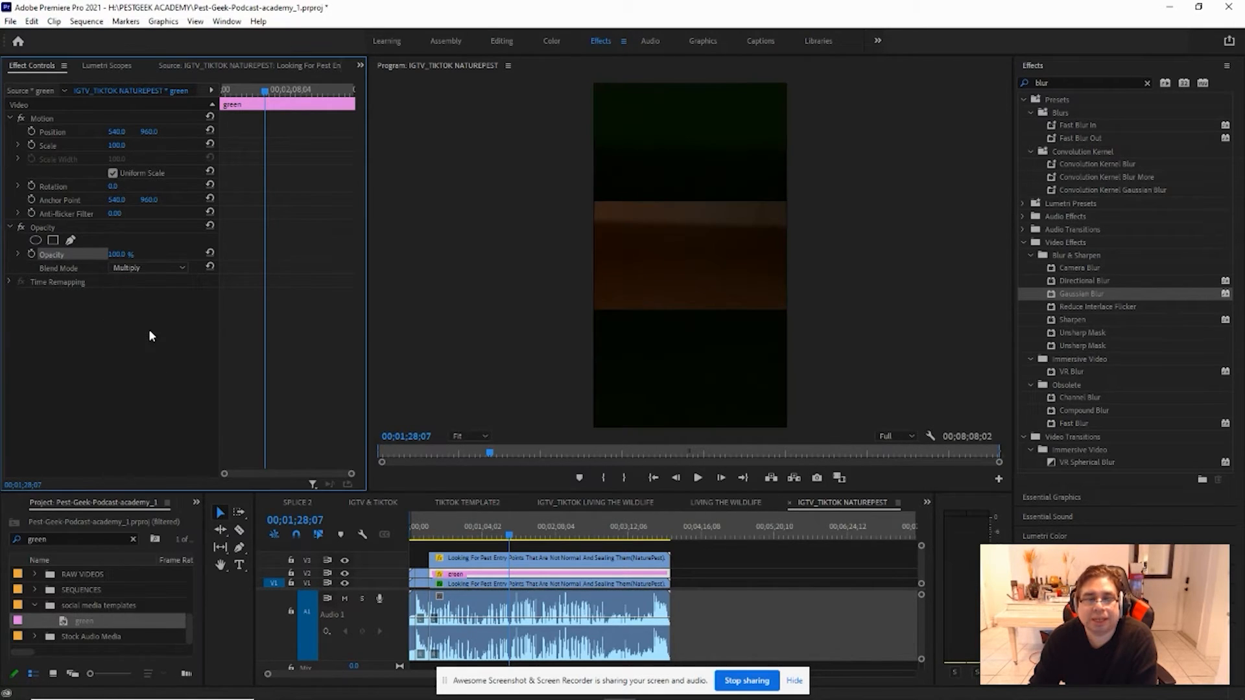
- Scrub and briefly play the Looking For Pest Entry Points section to review the green-tinted blurred background
drag(499, 537, 528, 538)
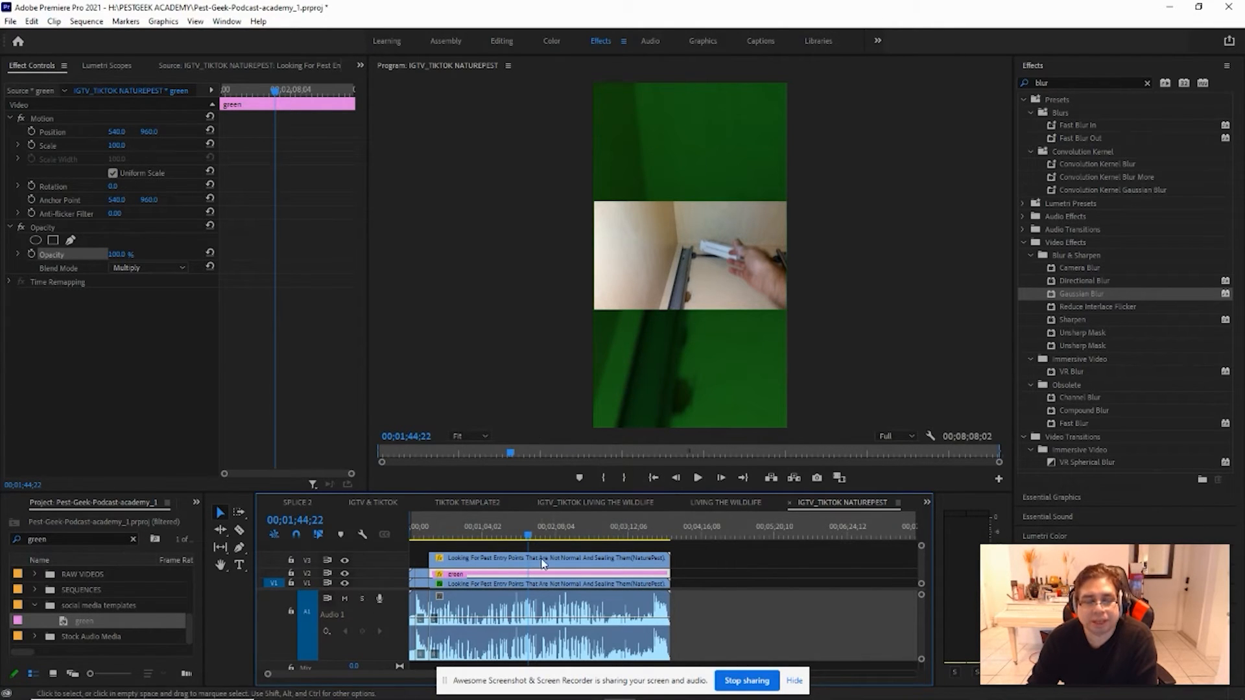
drag(528, 537, 555, 535)
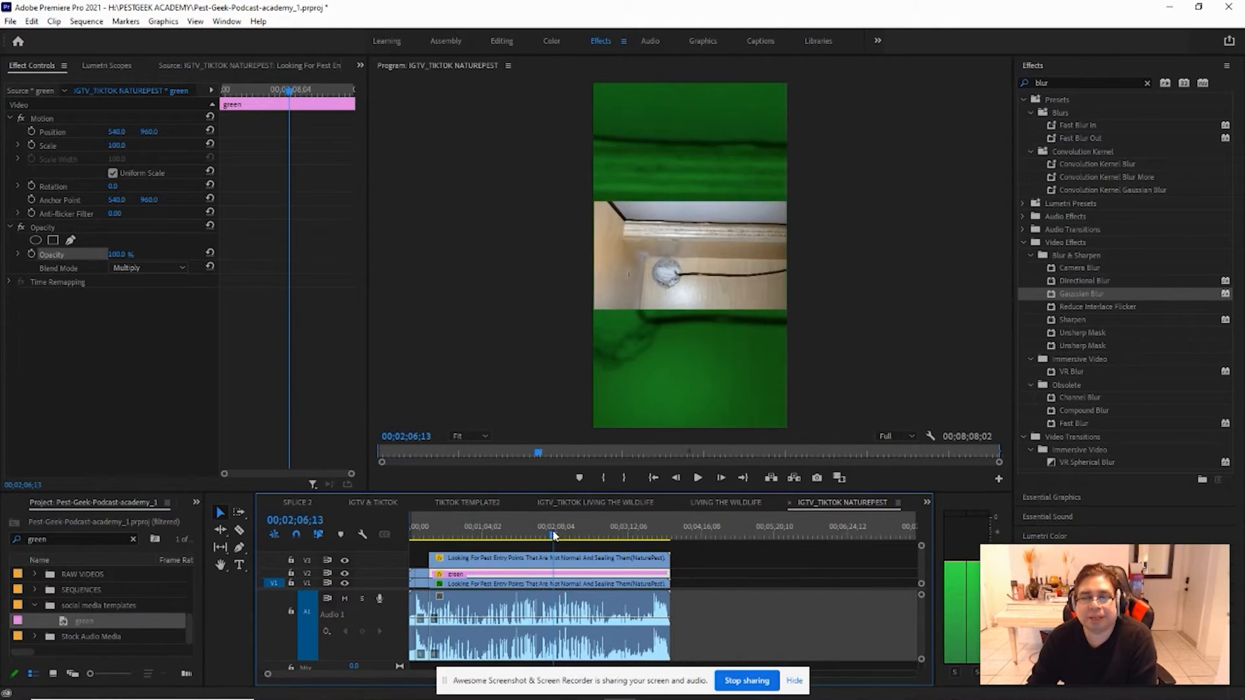
key(space)
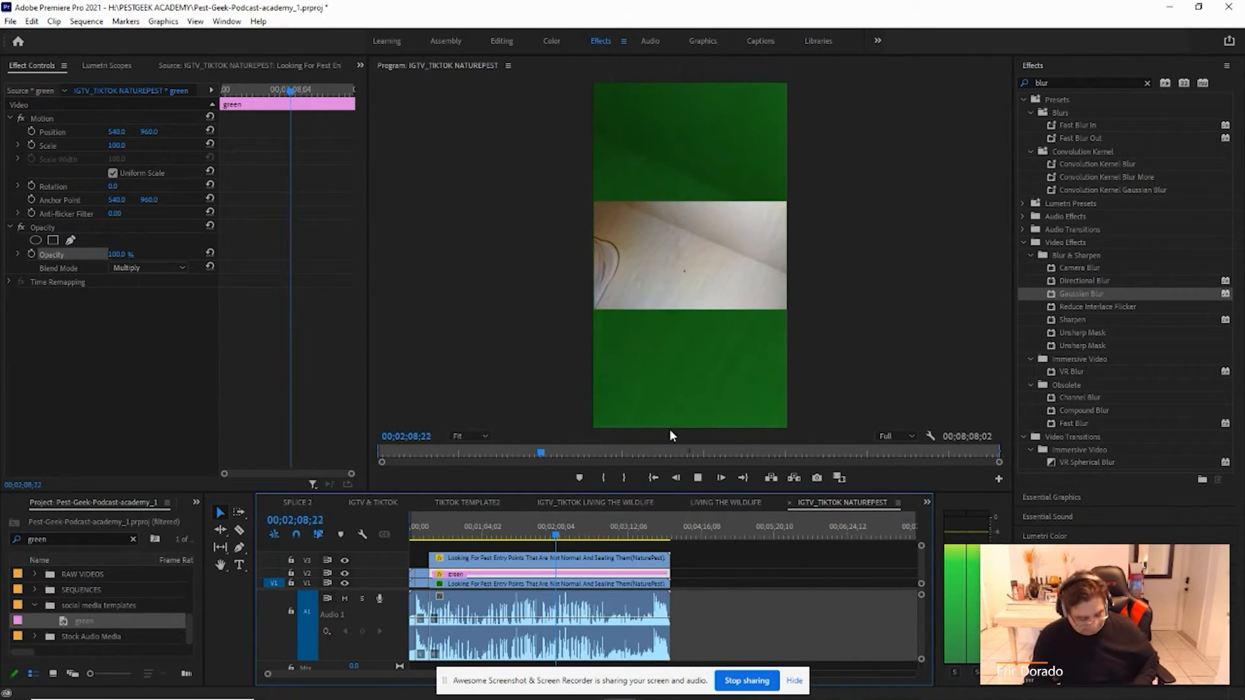
key(space)
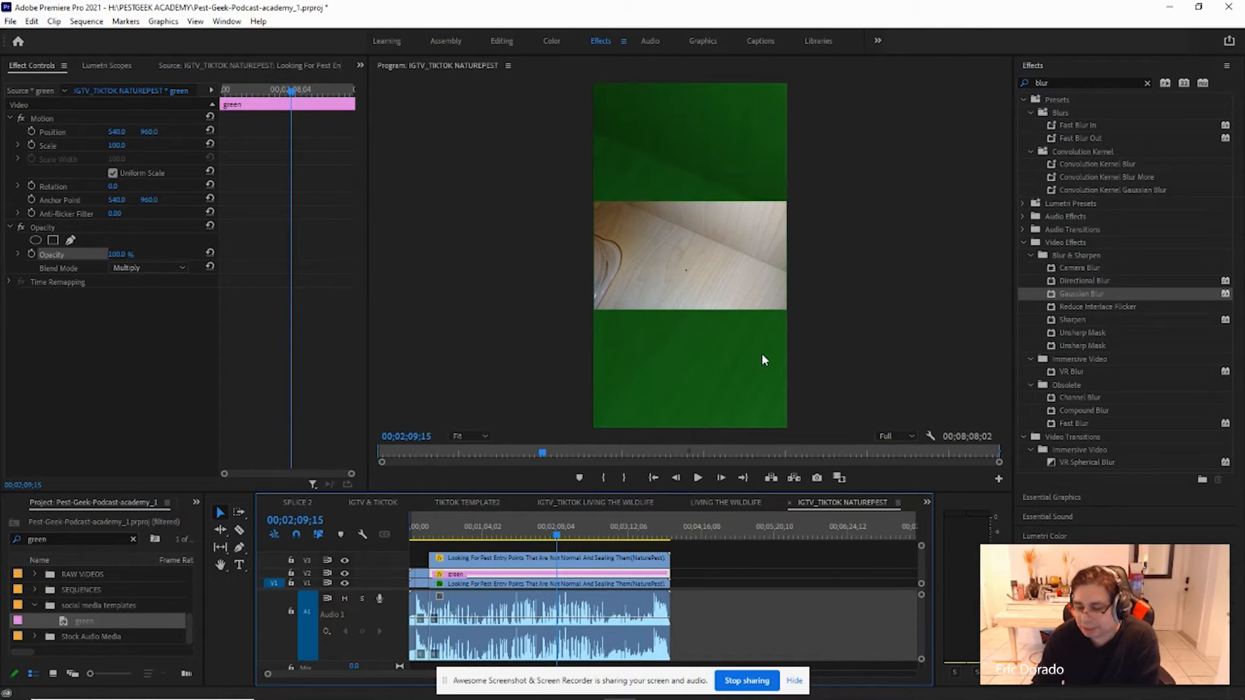
click(565, 536)
drag(566, 539, 537, 535)
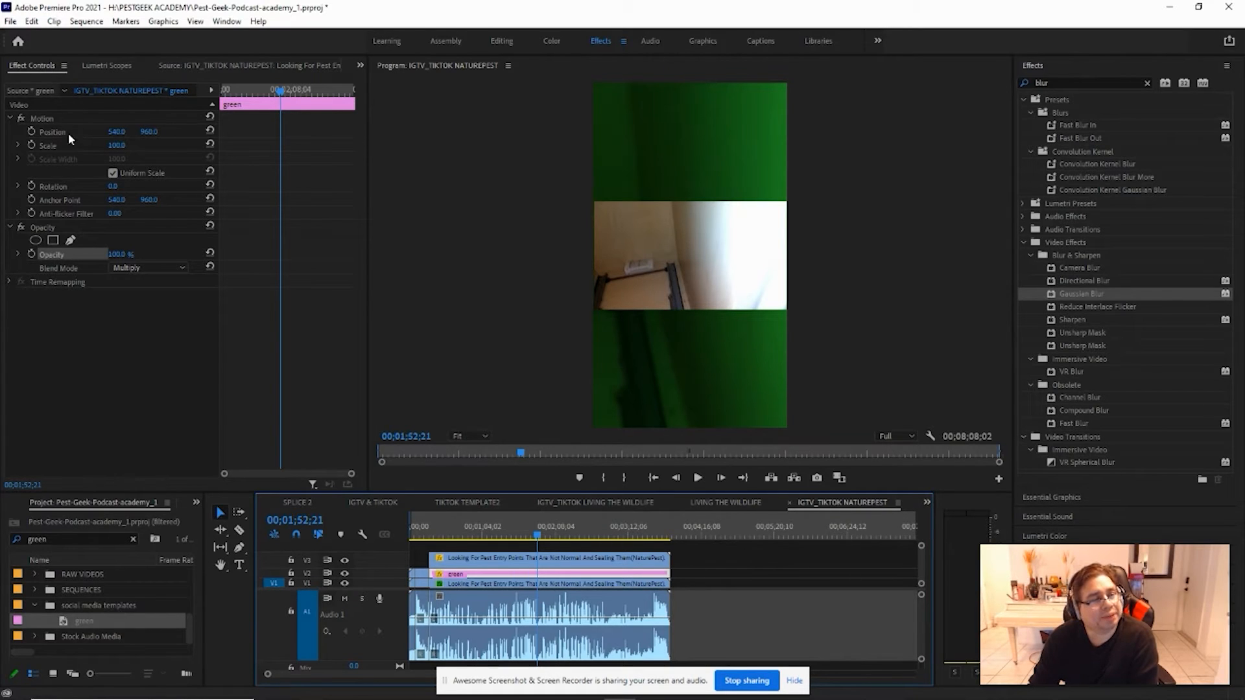
- Search the project for "one" instead of "green" and select The-ONE(VS8)-transparency.png, keeping its name
click(56, 118)
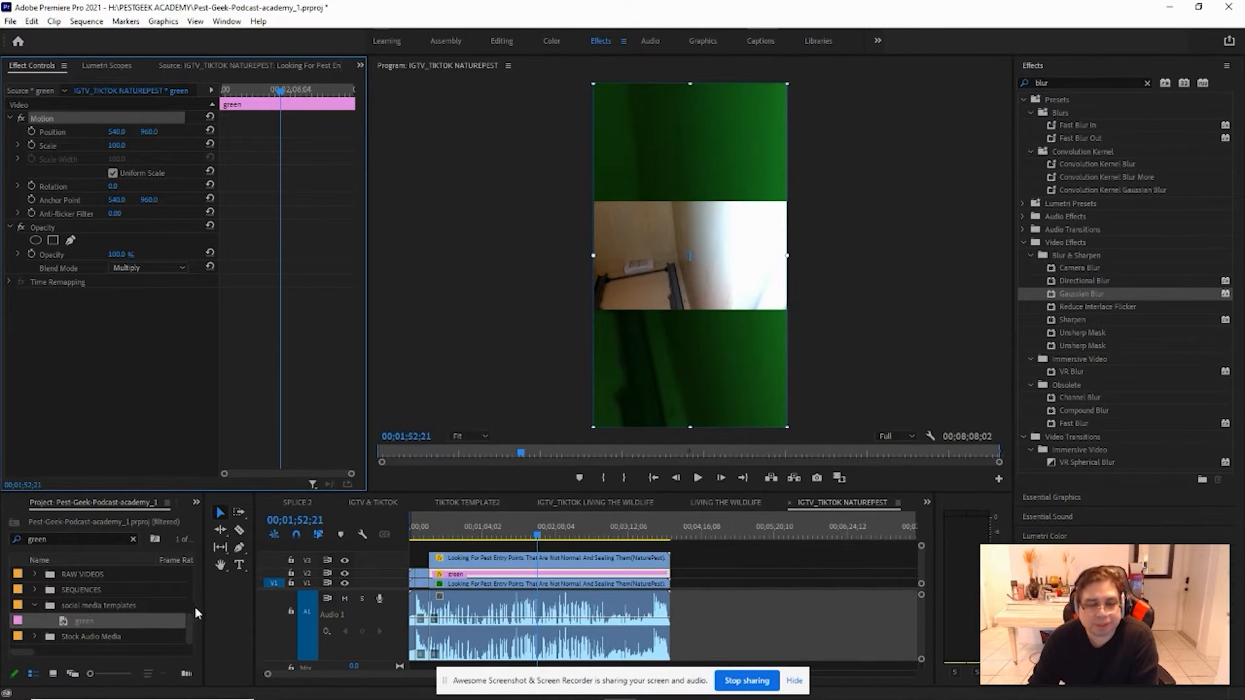
drag(189, 623, 193, 618)
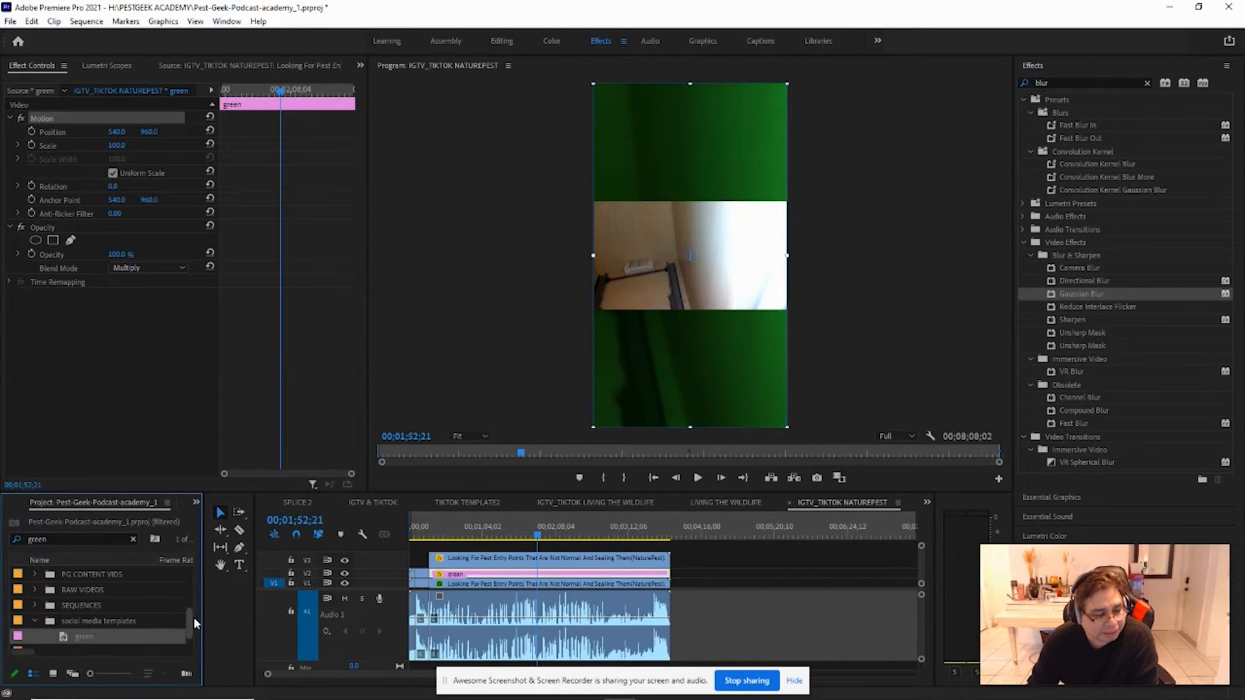
click(133, 539)
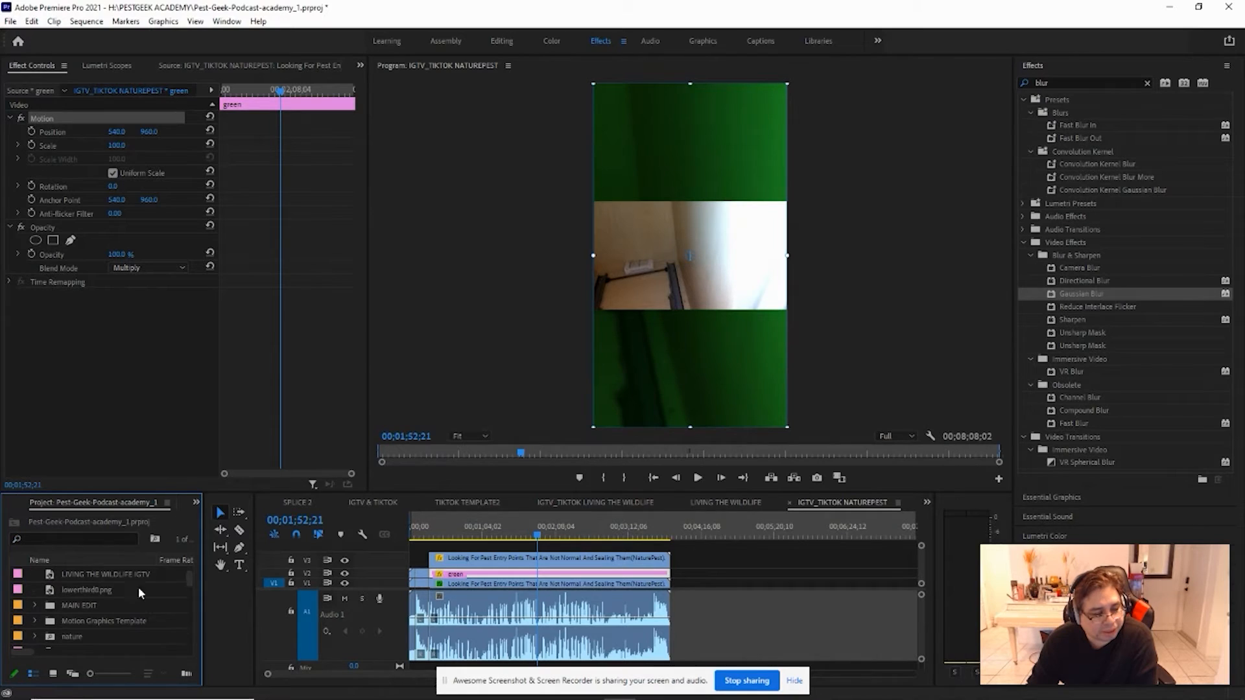
click(65, 539)
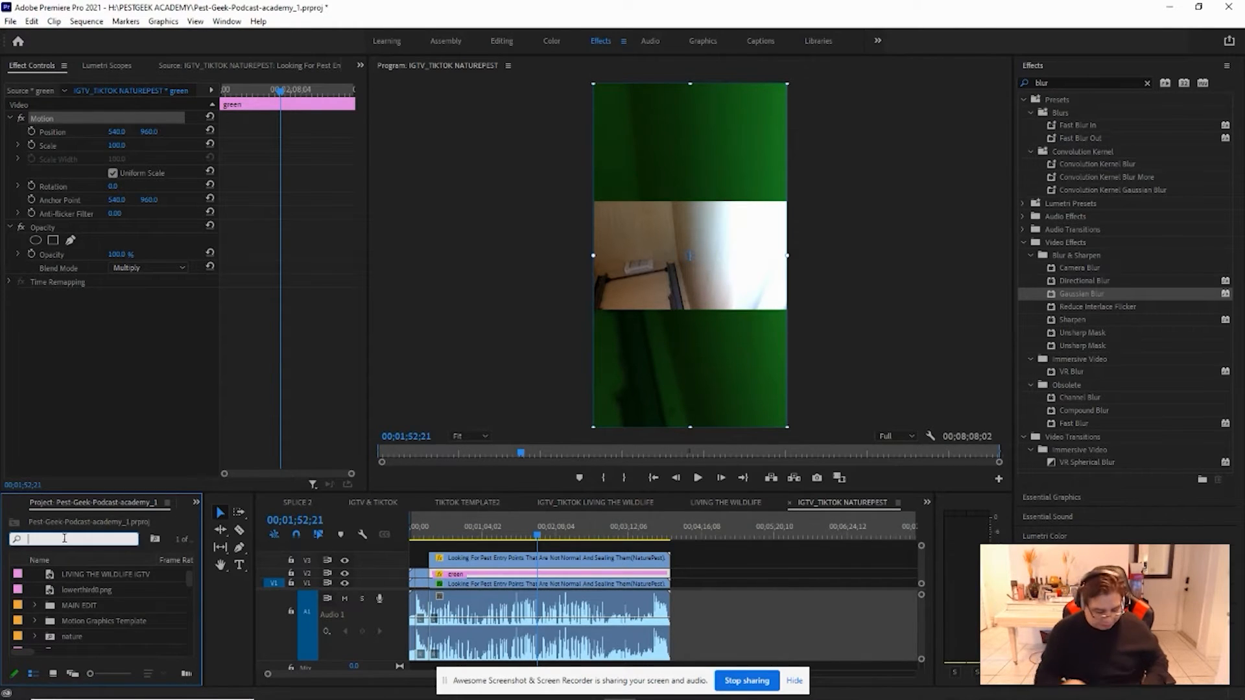
text(one)
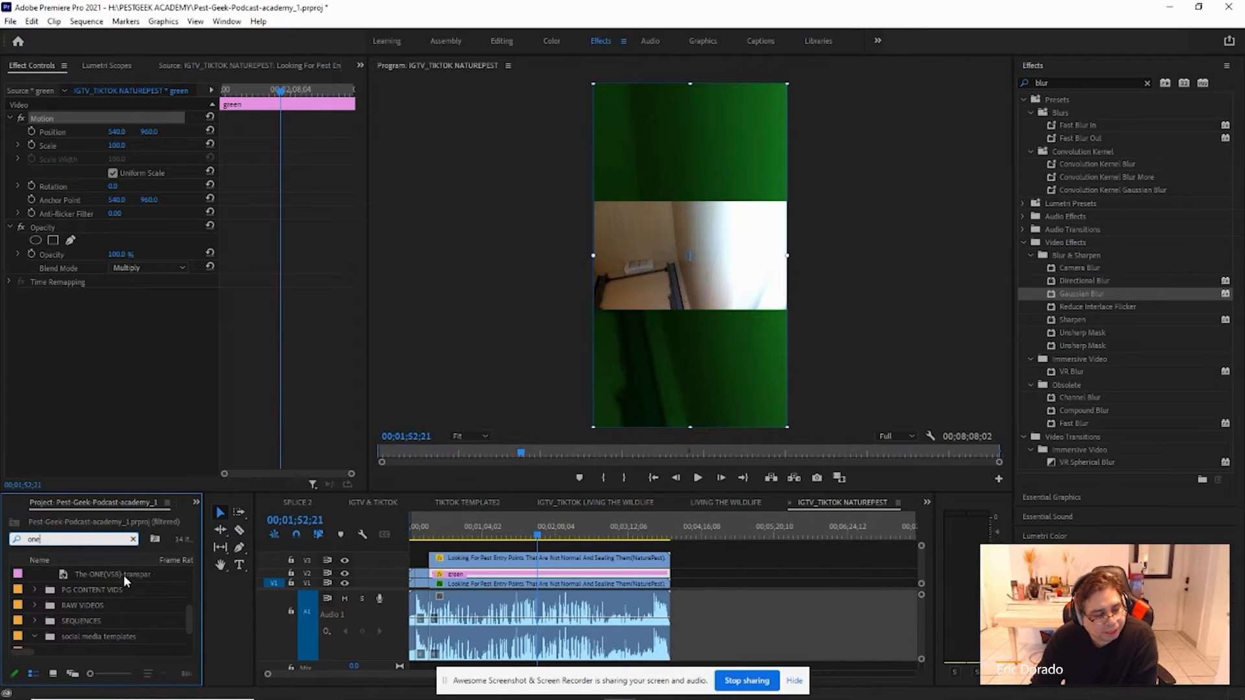
click(99, 574)
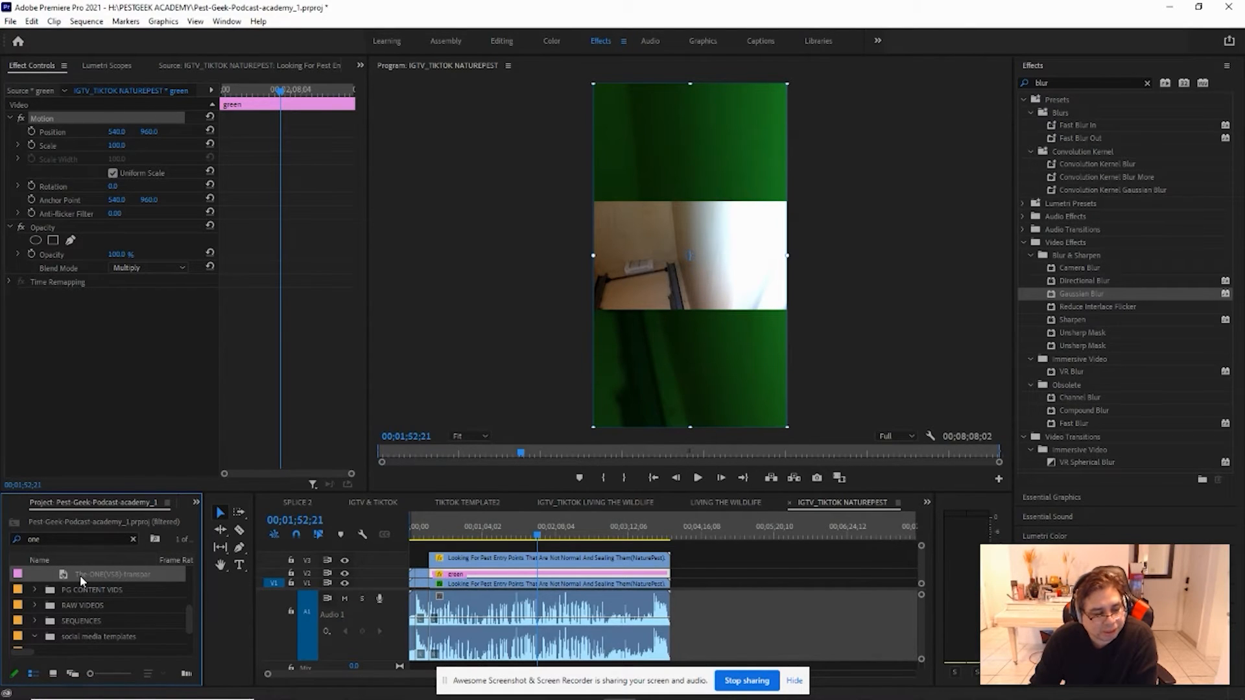
click(79, 575)
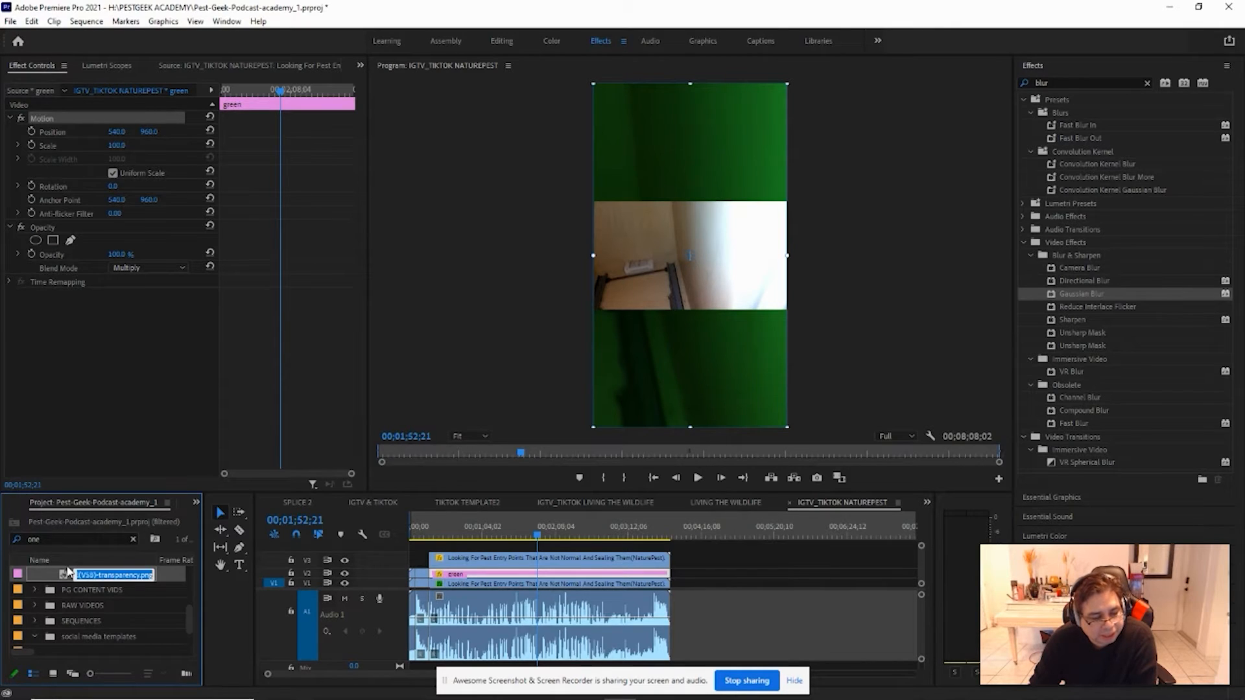
click(63, 576)
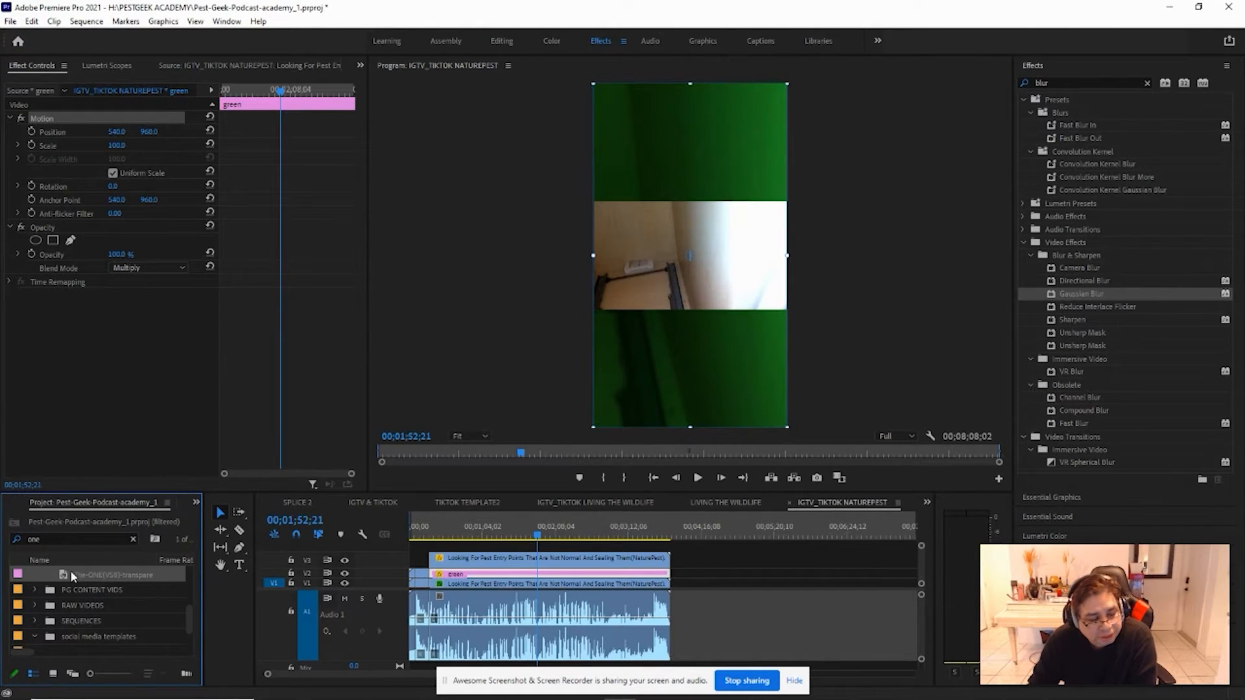
- Place the transparent logo on V4 for the full length of the Looking For Pest Entry Points clip and scrub to 00;00;53;14
drag(63, 577, 436, 553)
click(434, 536)
drag(435, 545, 670, 533)
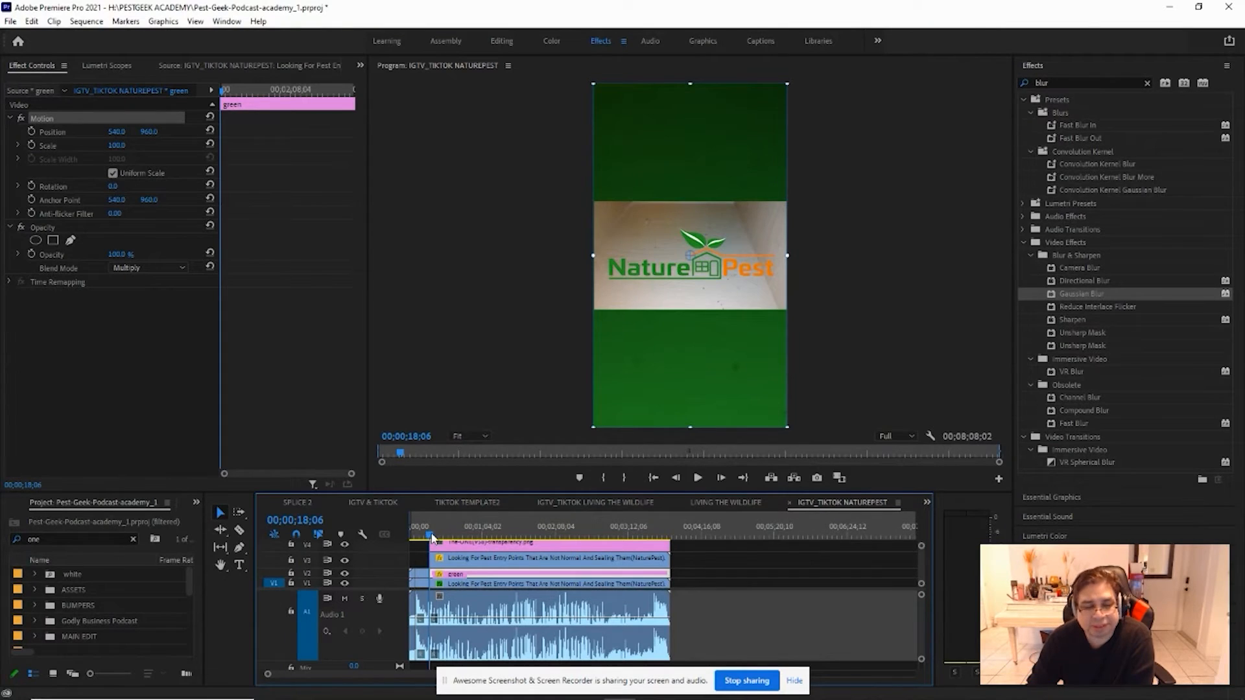
drag(430, 537, 470, 537)
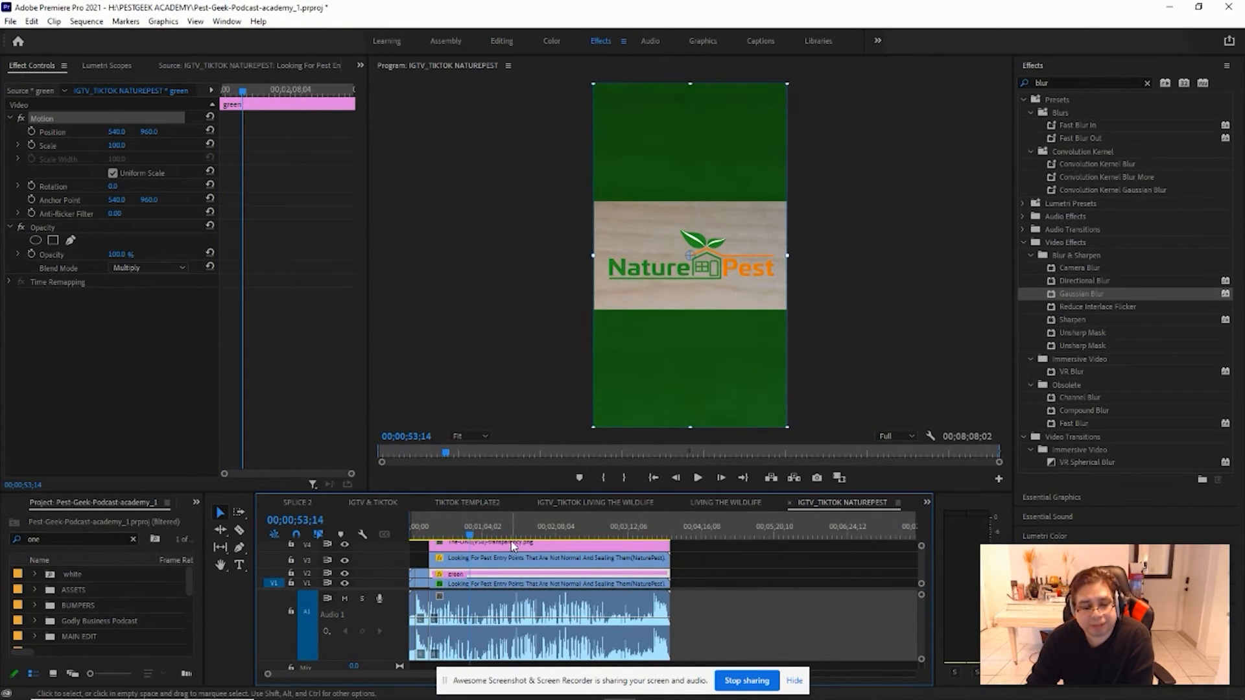
click(514, 546)
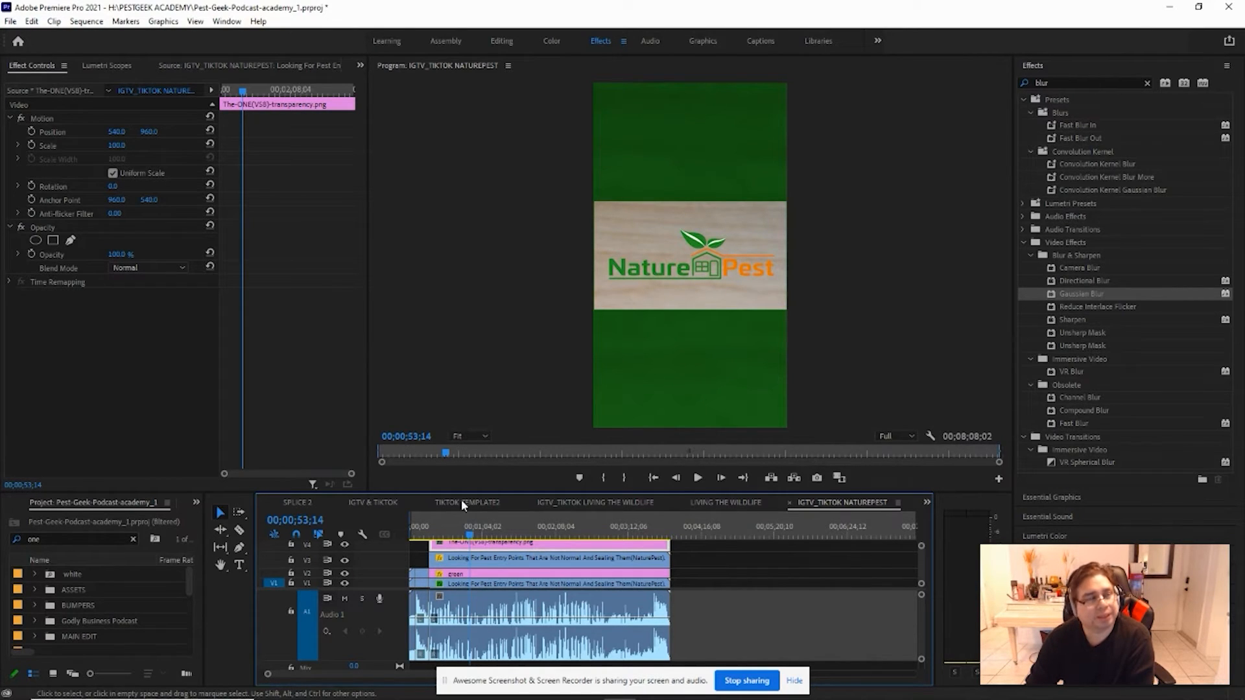
click(44, 119)
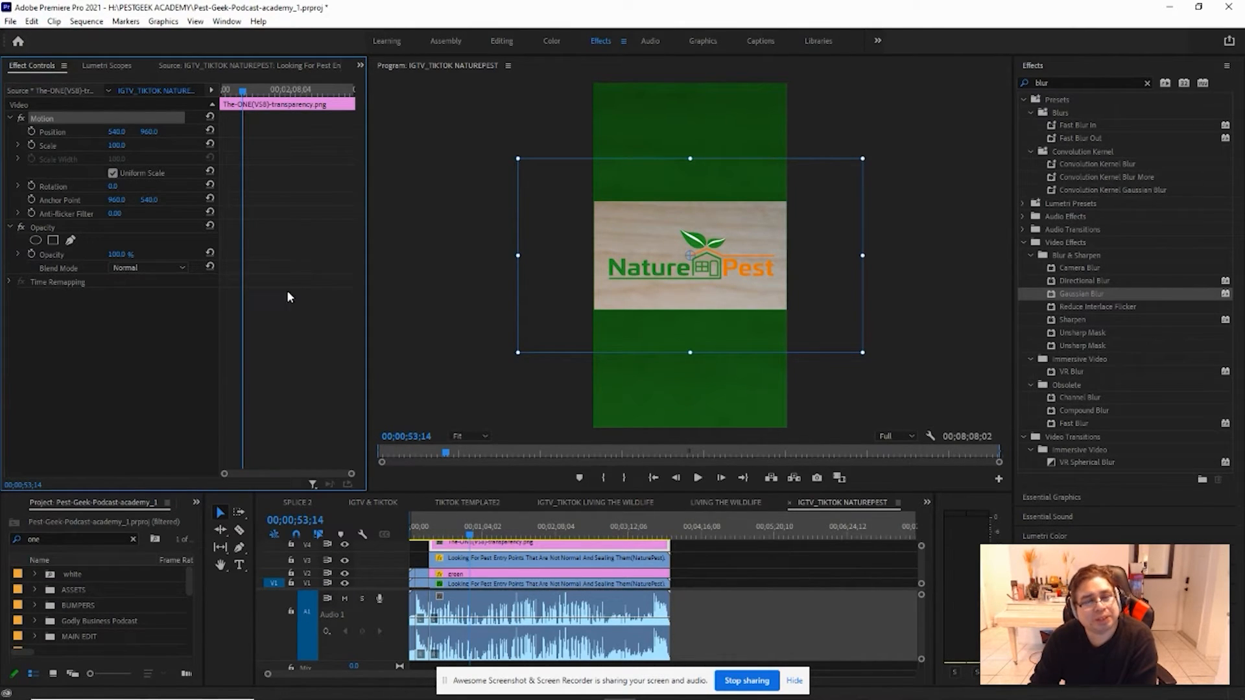
drag(660, 247, 632, 220)
key(ctrl+z)
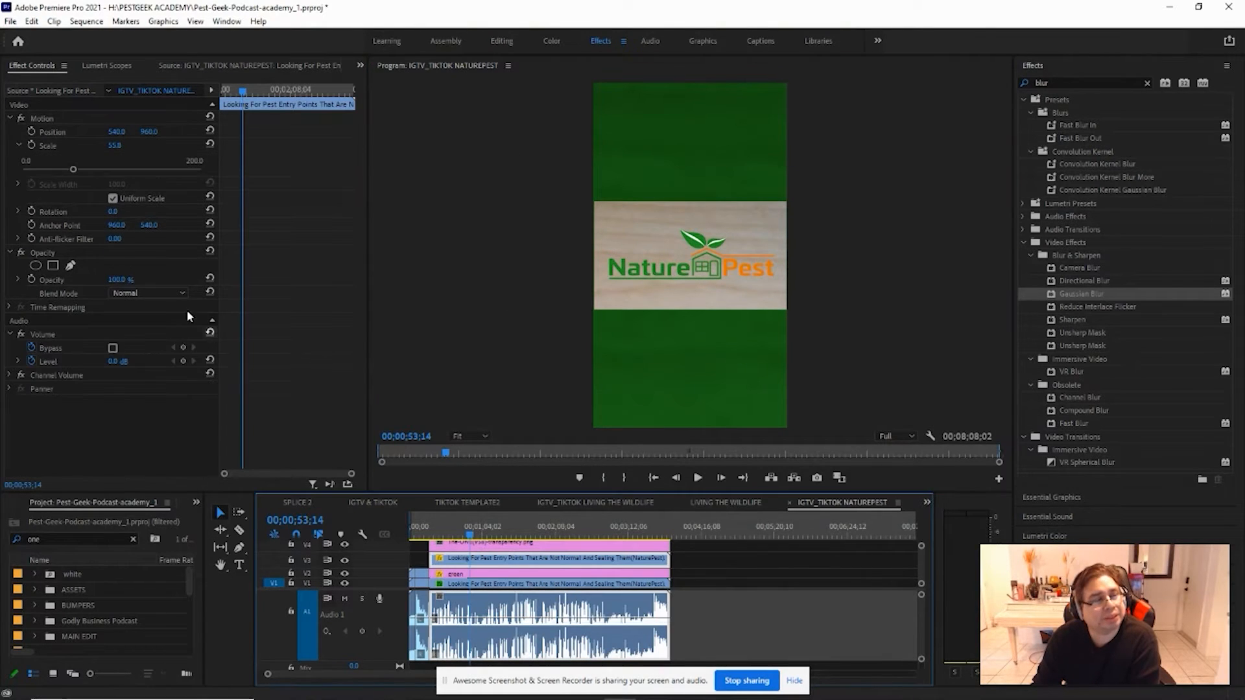
click(50, 116)
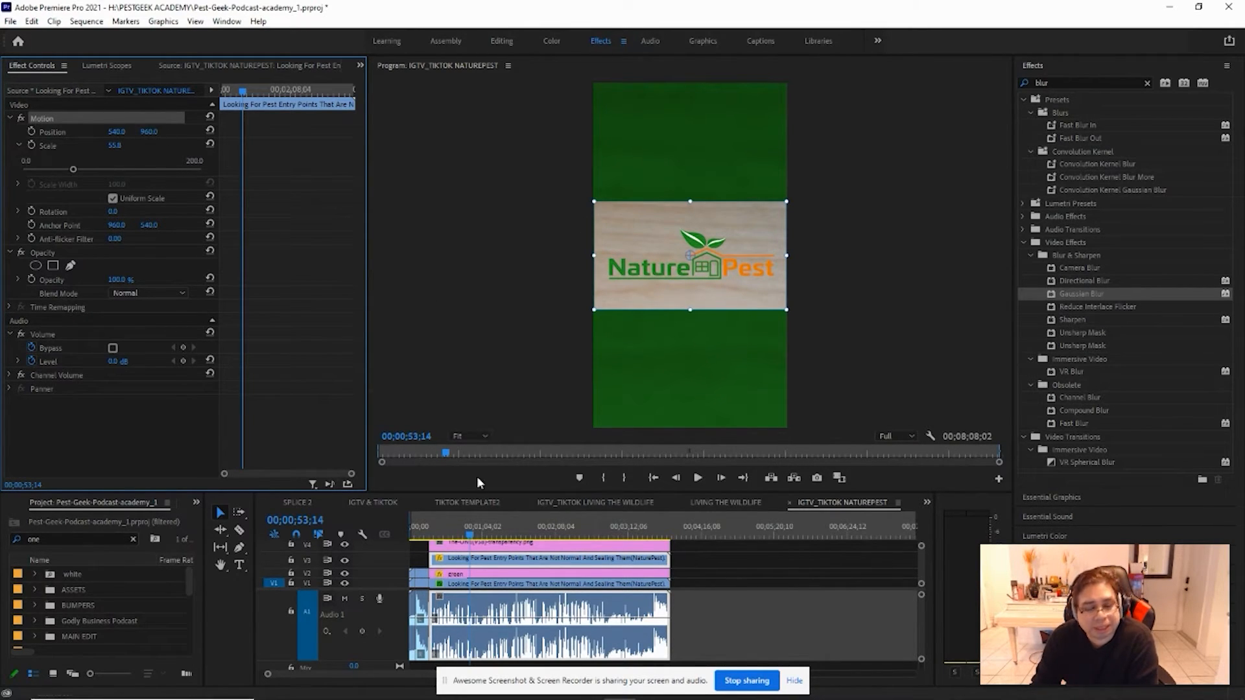
- Move the V4 NaturePest logo up into the green area above the clip, at position 540.0, 294.0
click(533, 545)
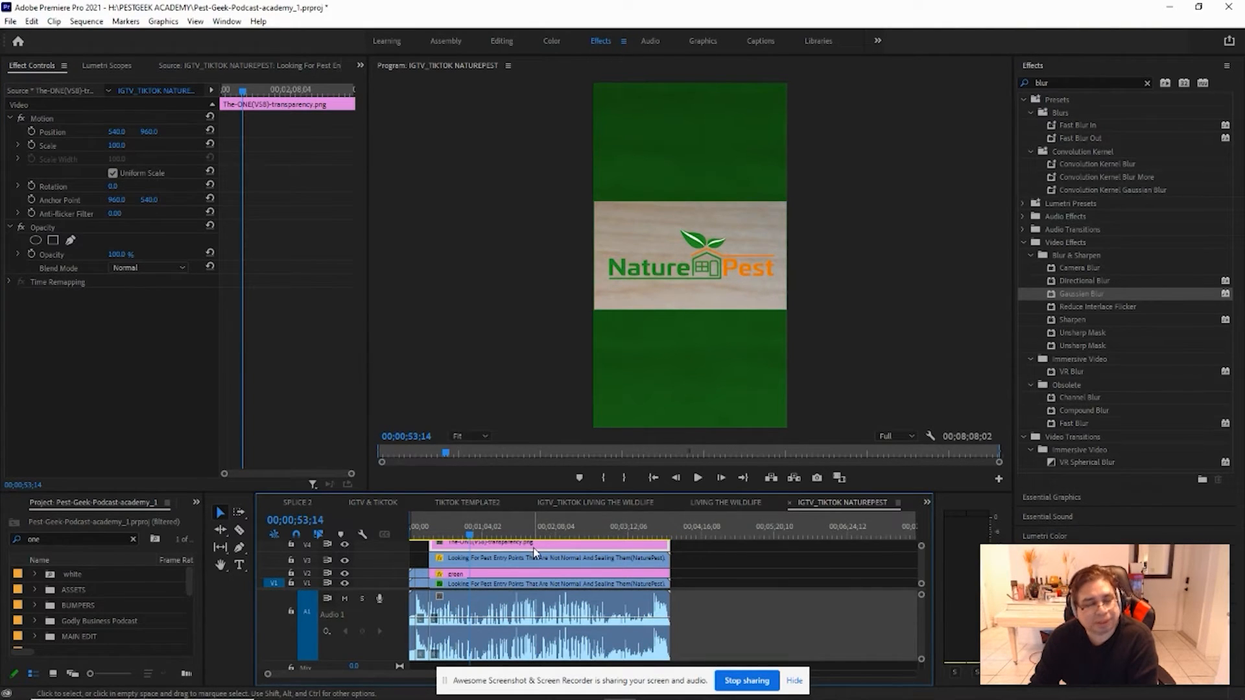
click(42, 119)
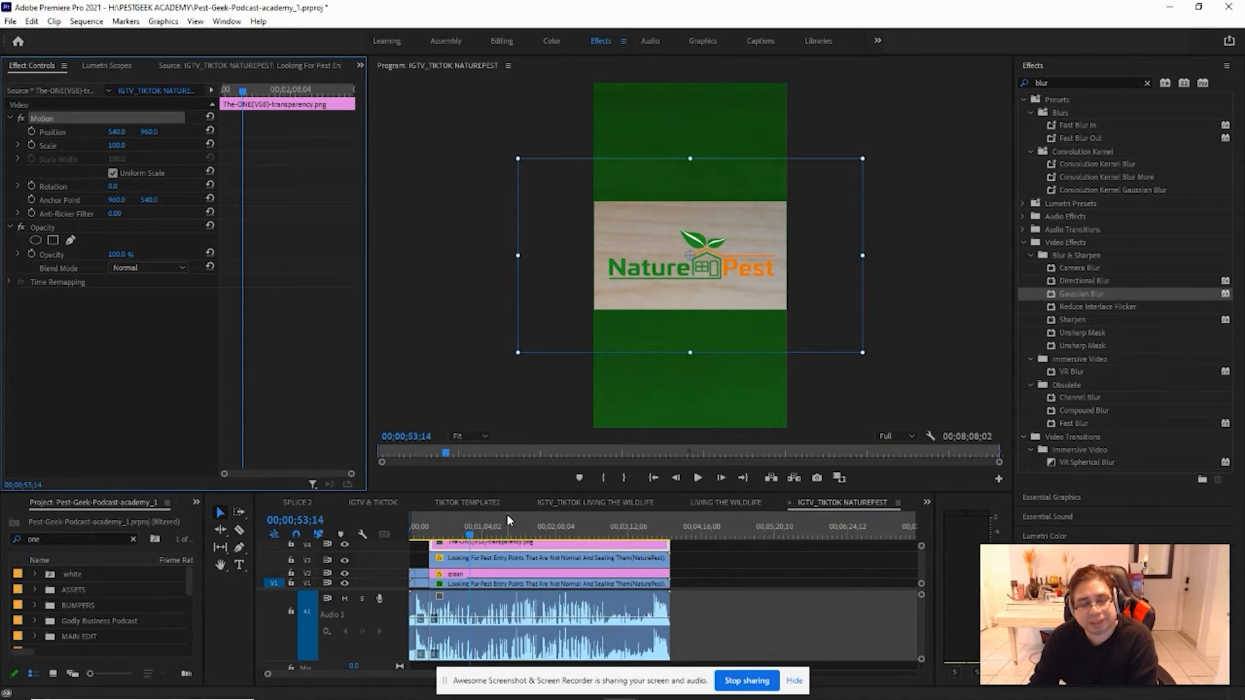
drag(668, 277, 708, 274)
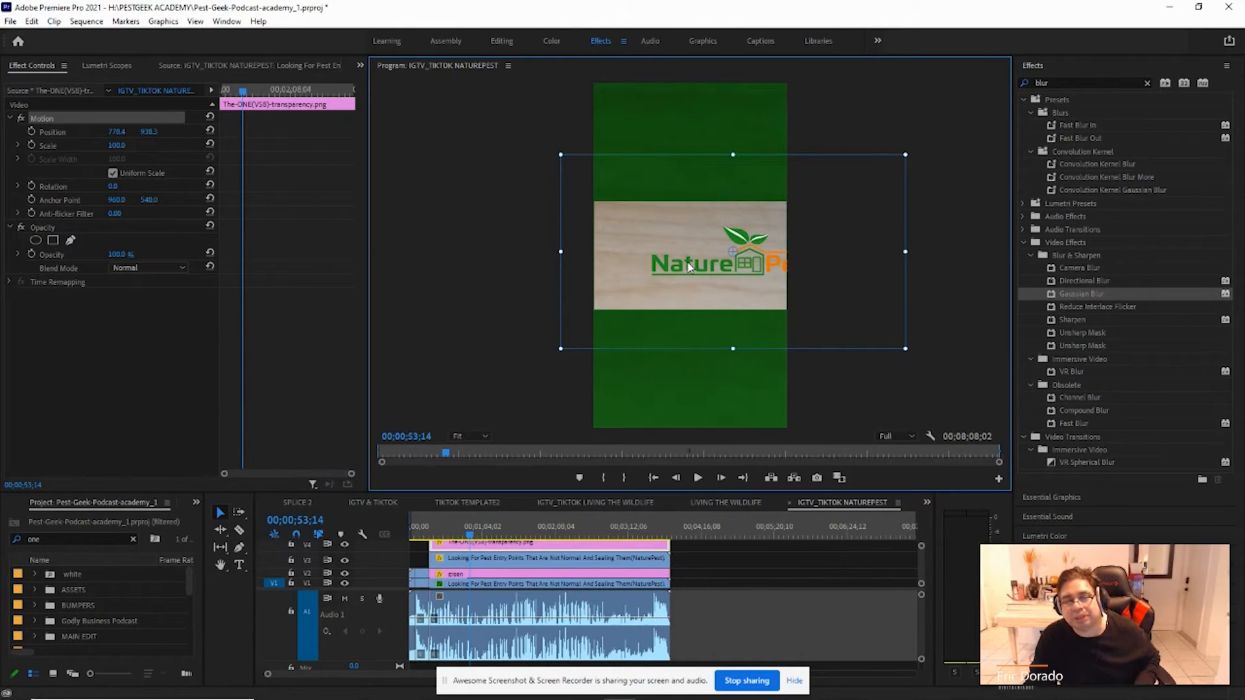
key(ctrl+z)
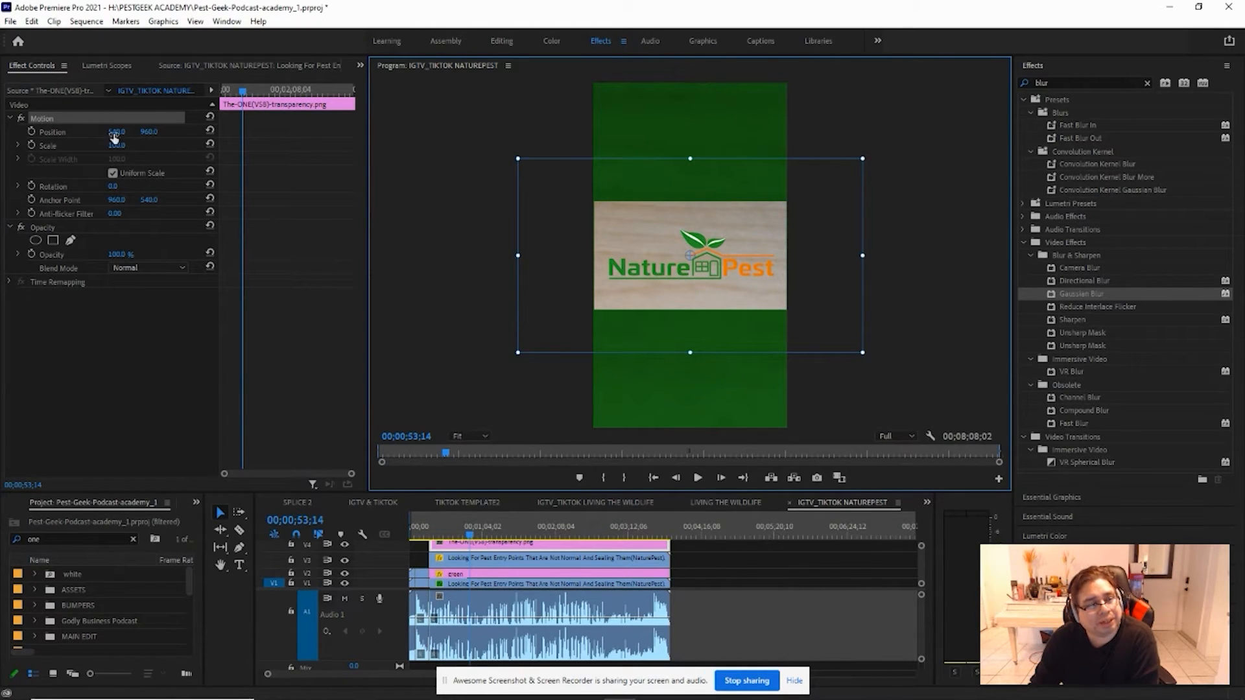
mouse_move(148, 138)
mouse_down()
mouse_move(105, 137)
mouse_move(167, 137)
mouse_up()
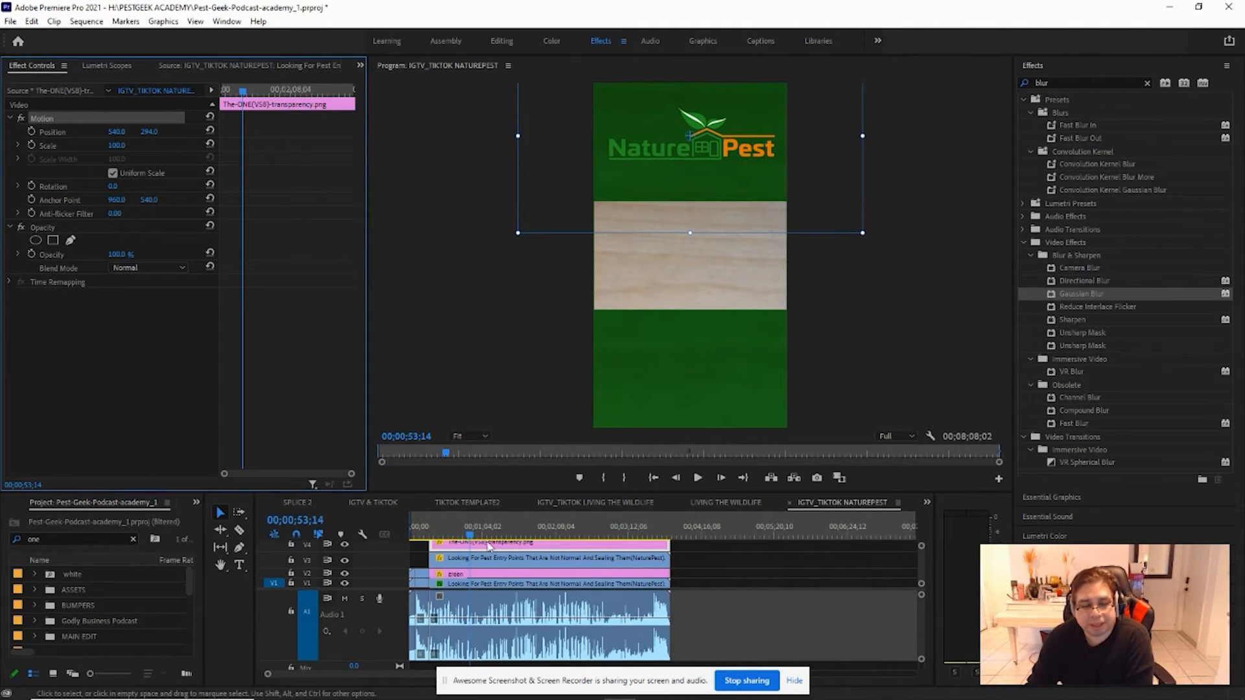
- Play the section from about 30 seconds to review the logo placement, and save the project
click(441, 536)
key(space)
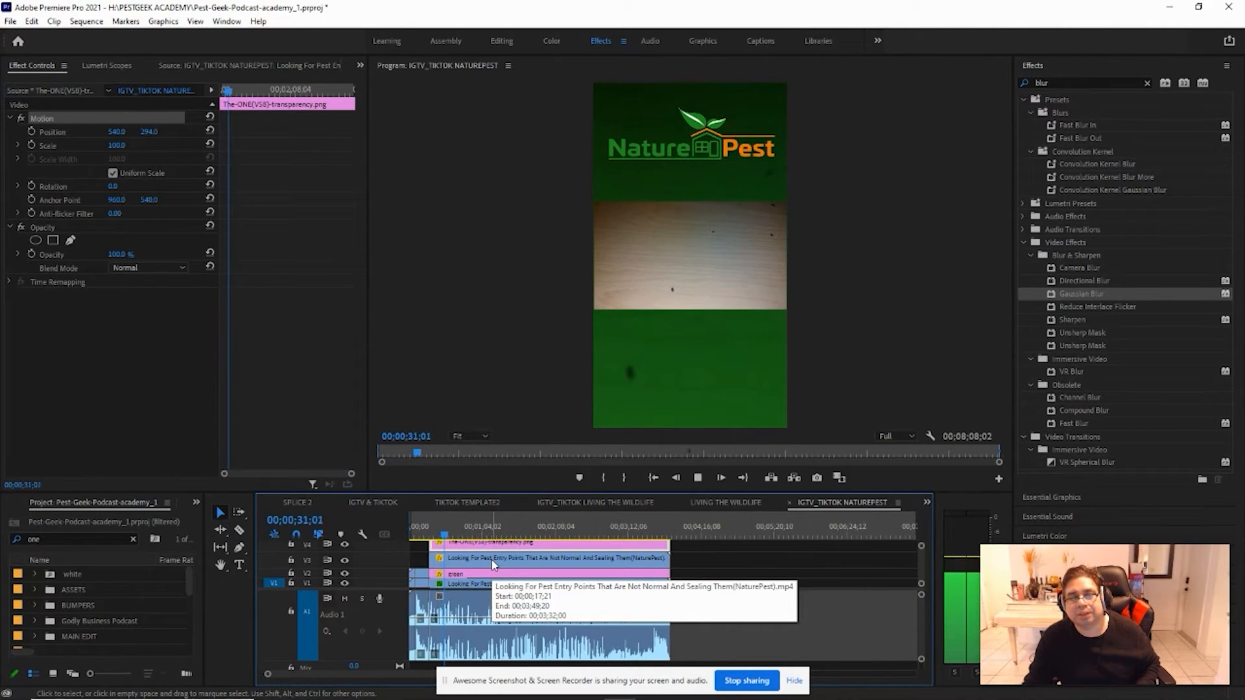
key(ctrl+s)
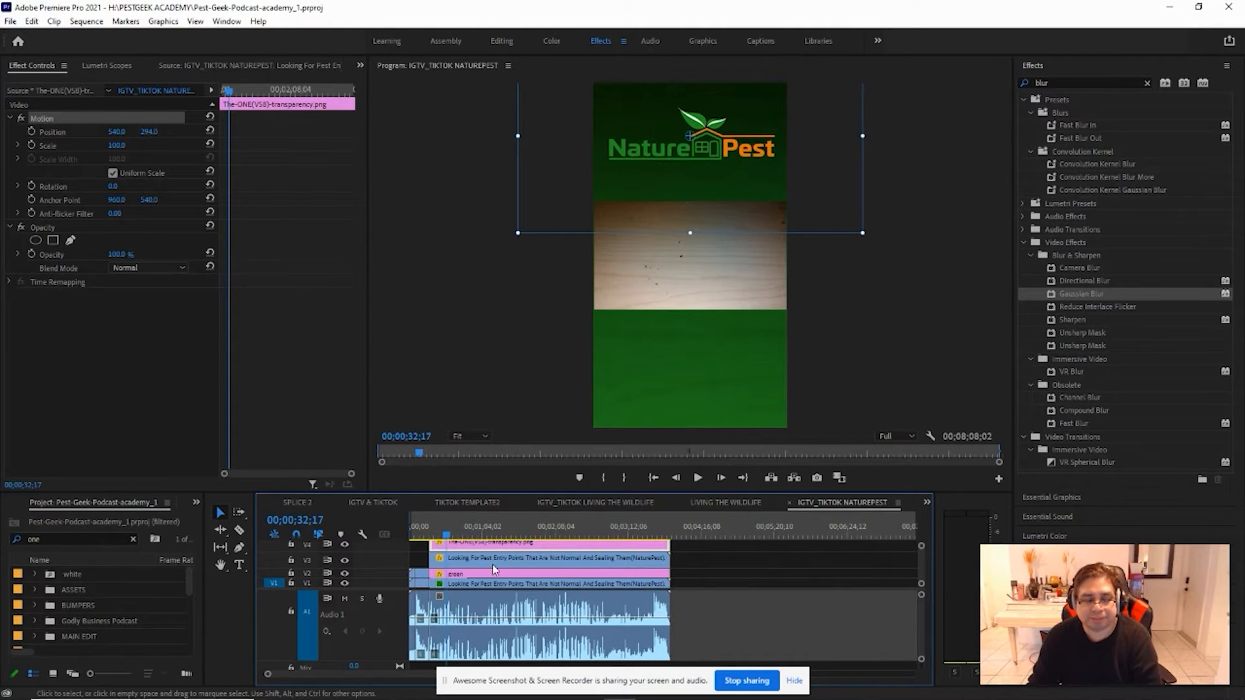
key(space)
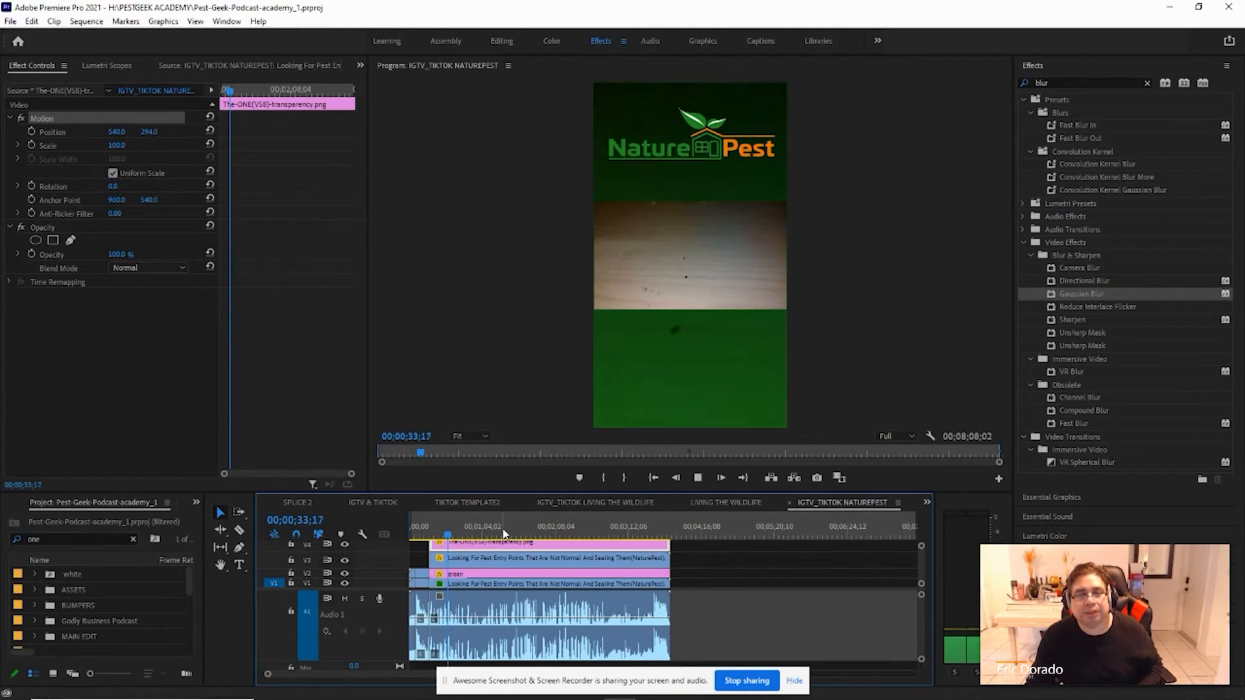
key(space)
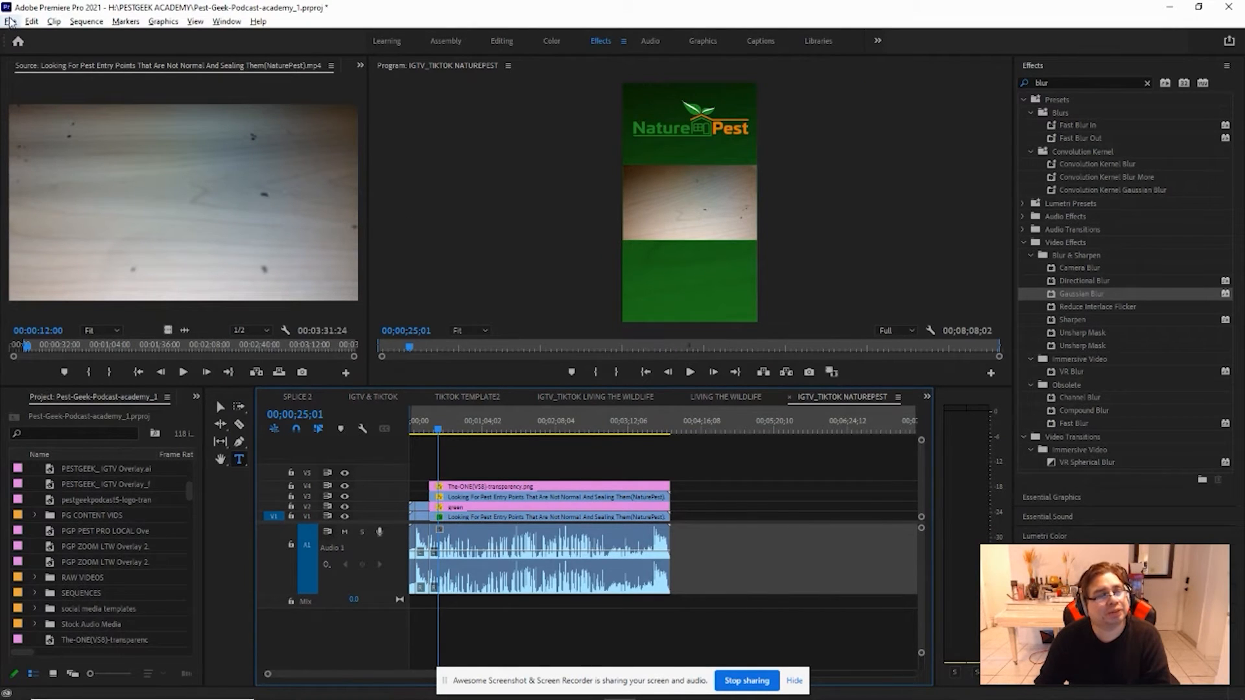
- Create a new legacy title named "naturepest topic" with the default video settings
click(10, 21)
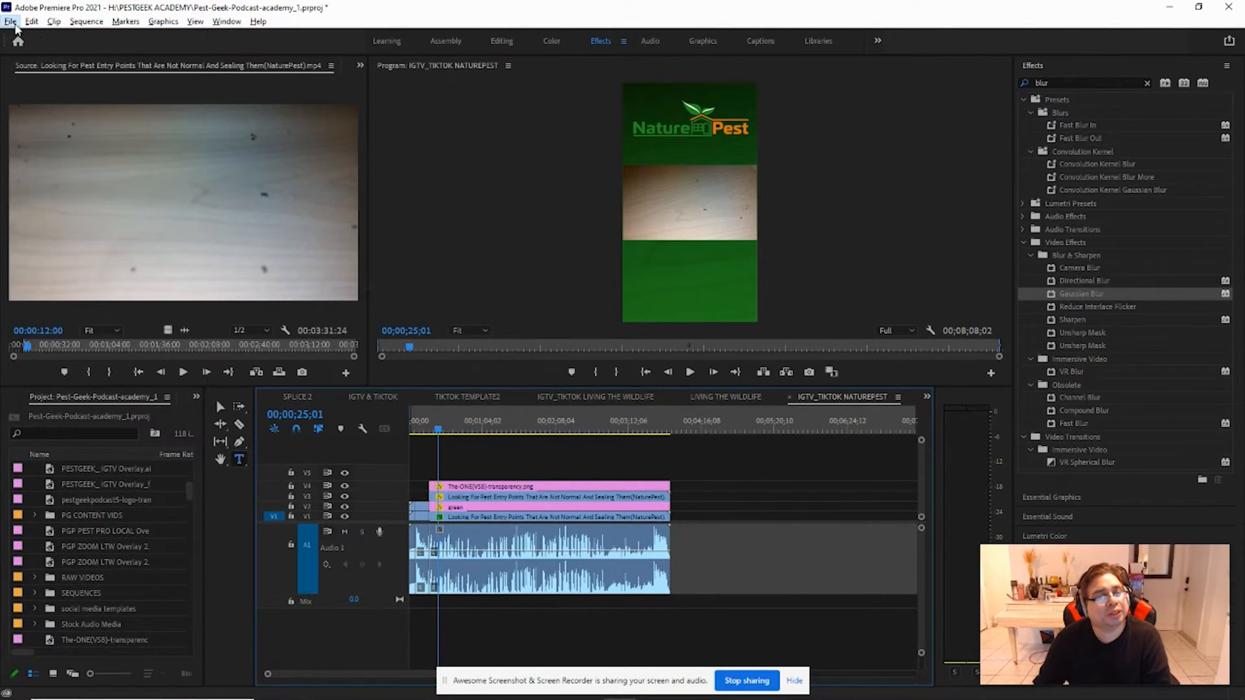
mouse_move(97, 37)
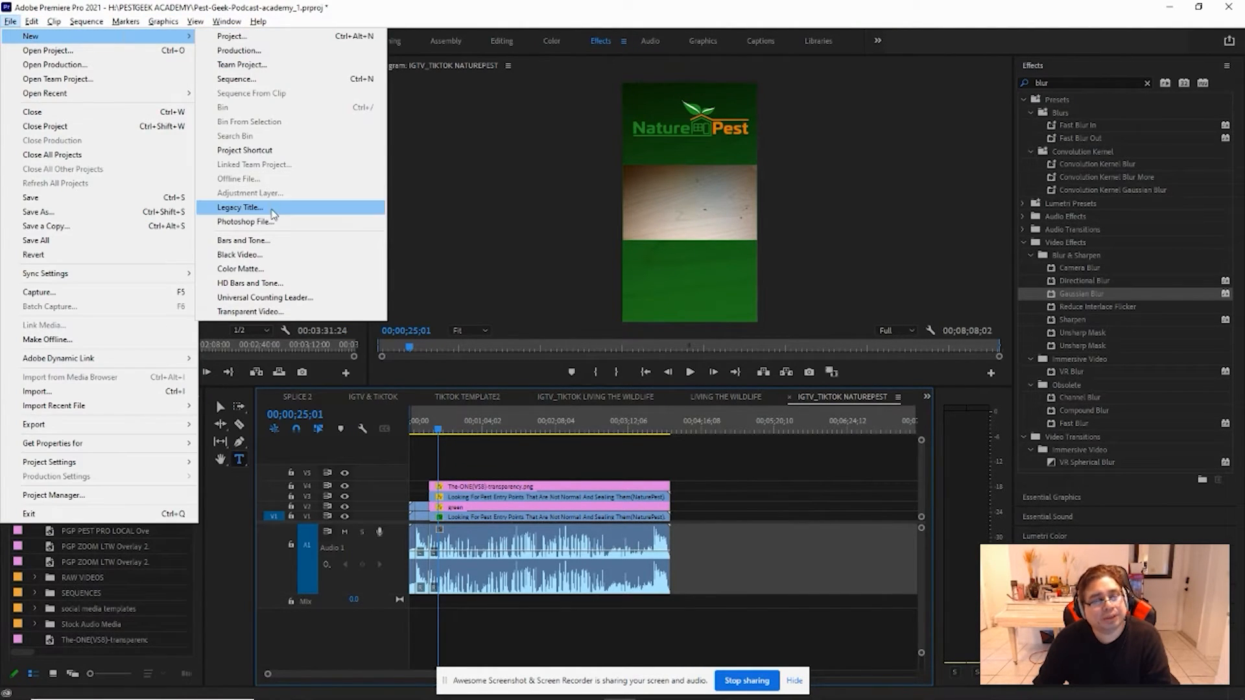
click(272, 211)
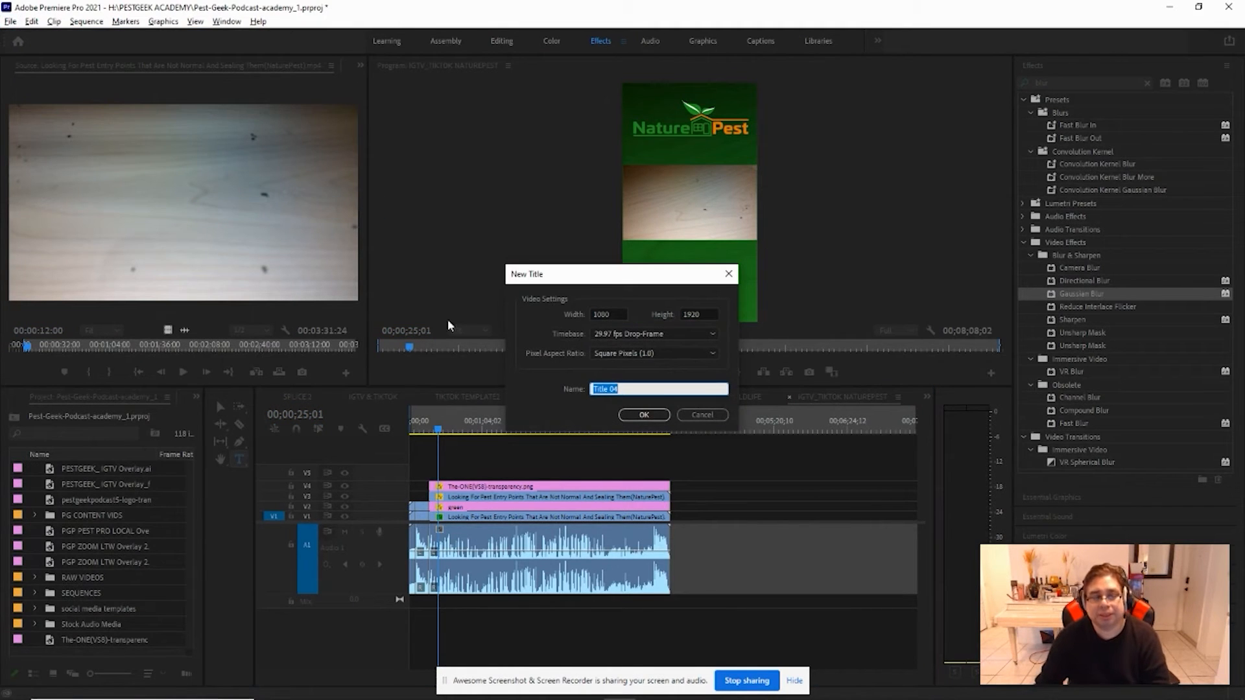
text(naturepest topic)
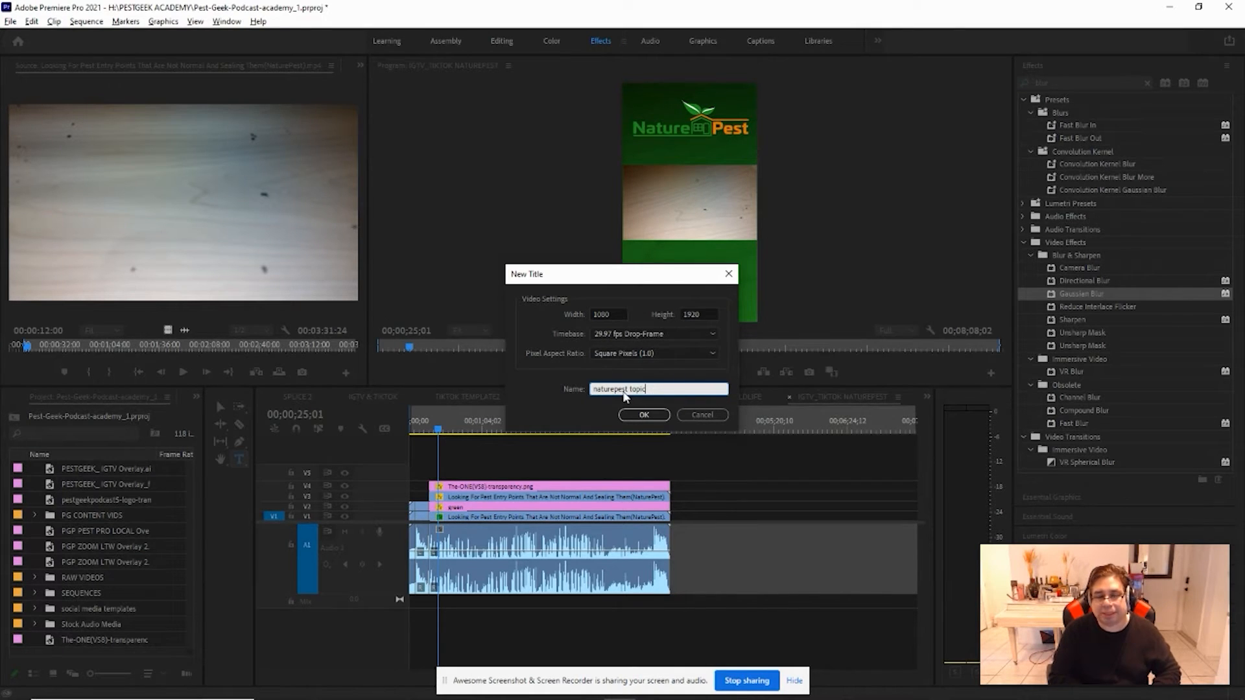
click(658, 419)
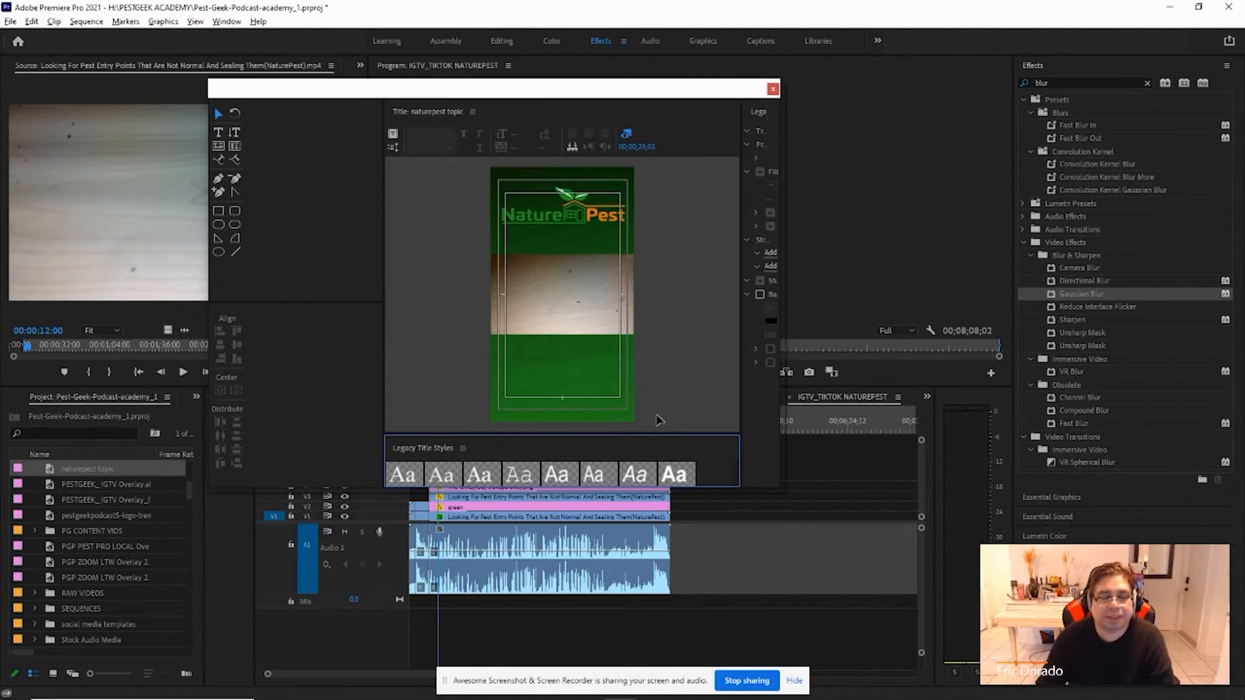
drag(626, 91, 643, 141)
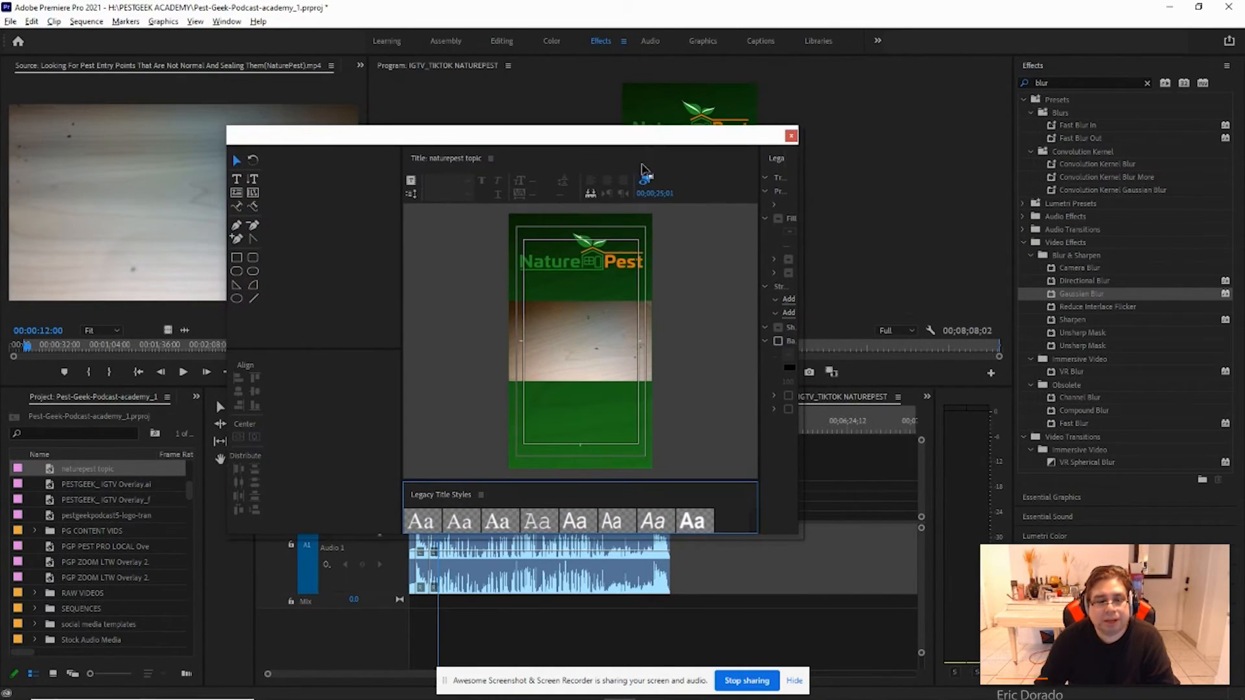
- Draw an area text box about 887 × 436 below the clip and enter "Looking For Pest Entry Points That Are Not Normal And Sealing Them(NaturePest)"
click(237, 195)
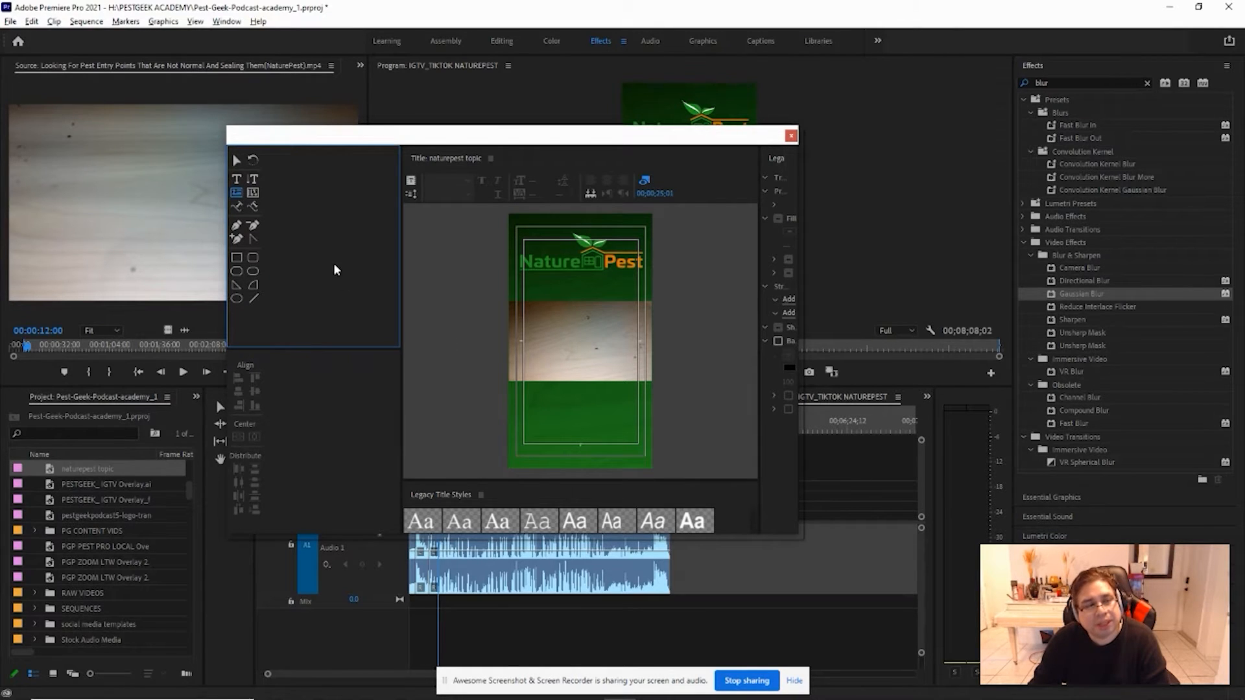
drag(520, 389, 640, 445)
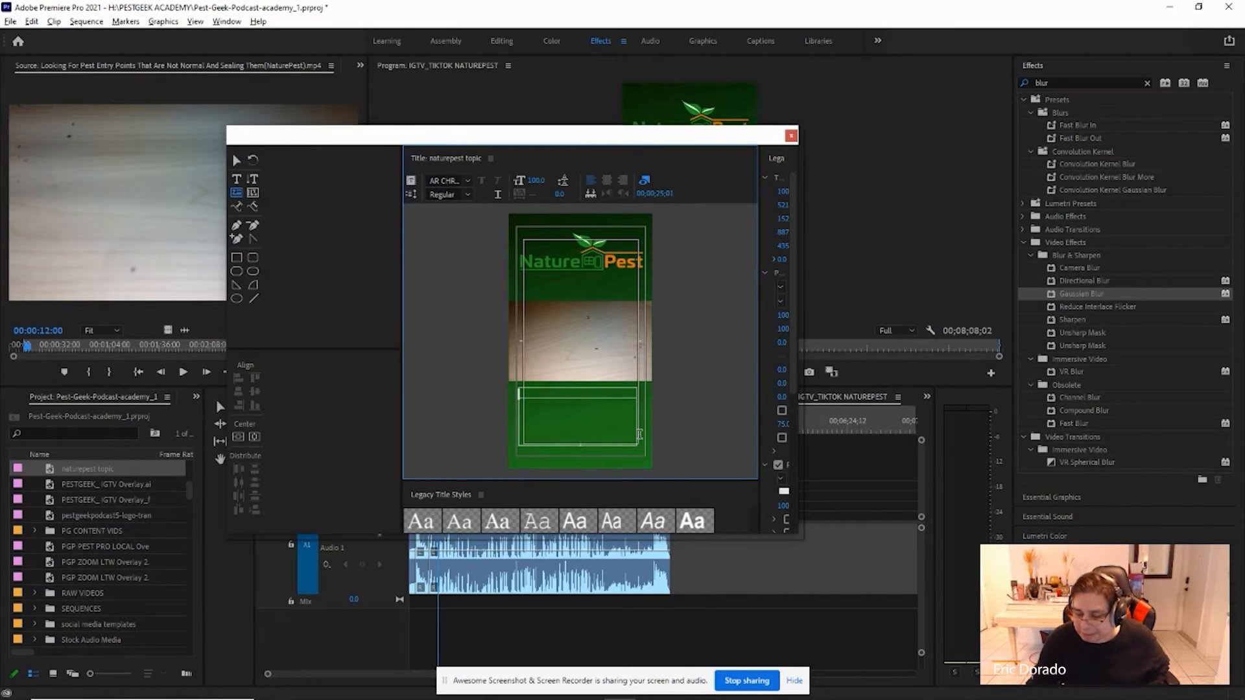
key(ctrl)
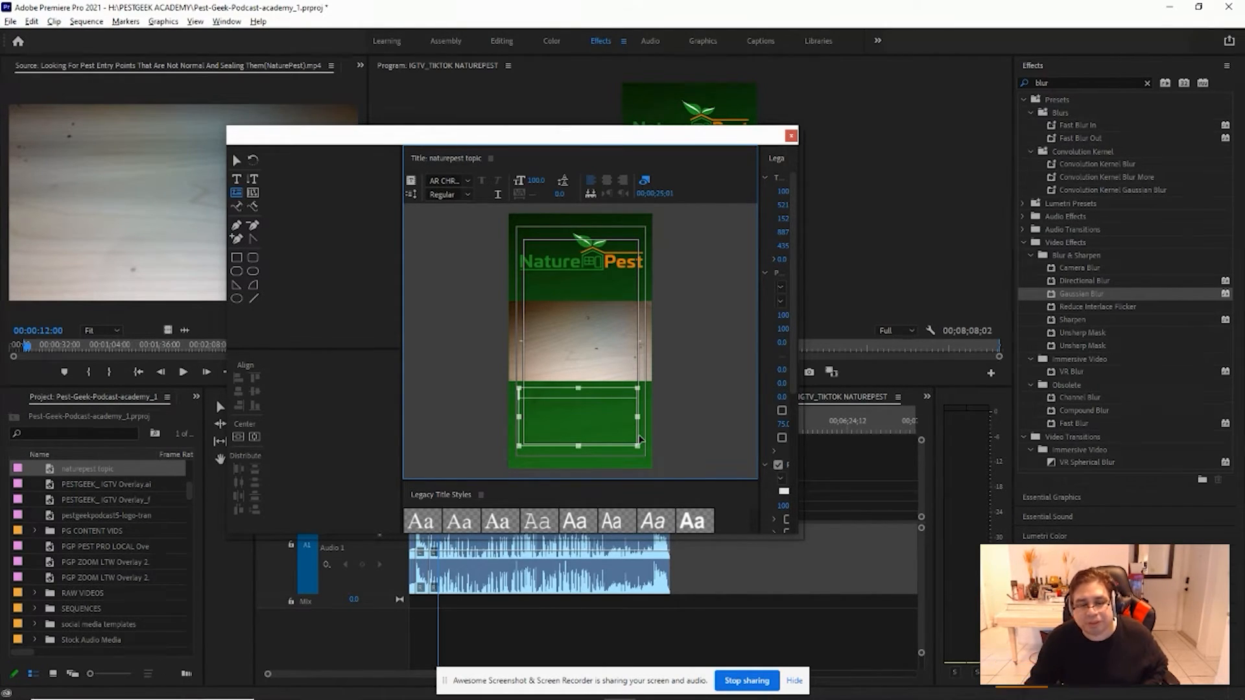
text(Looking For Pest Entry Points That Are Not Normal And Sealing Them(NaturePest))
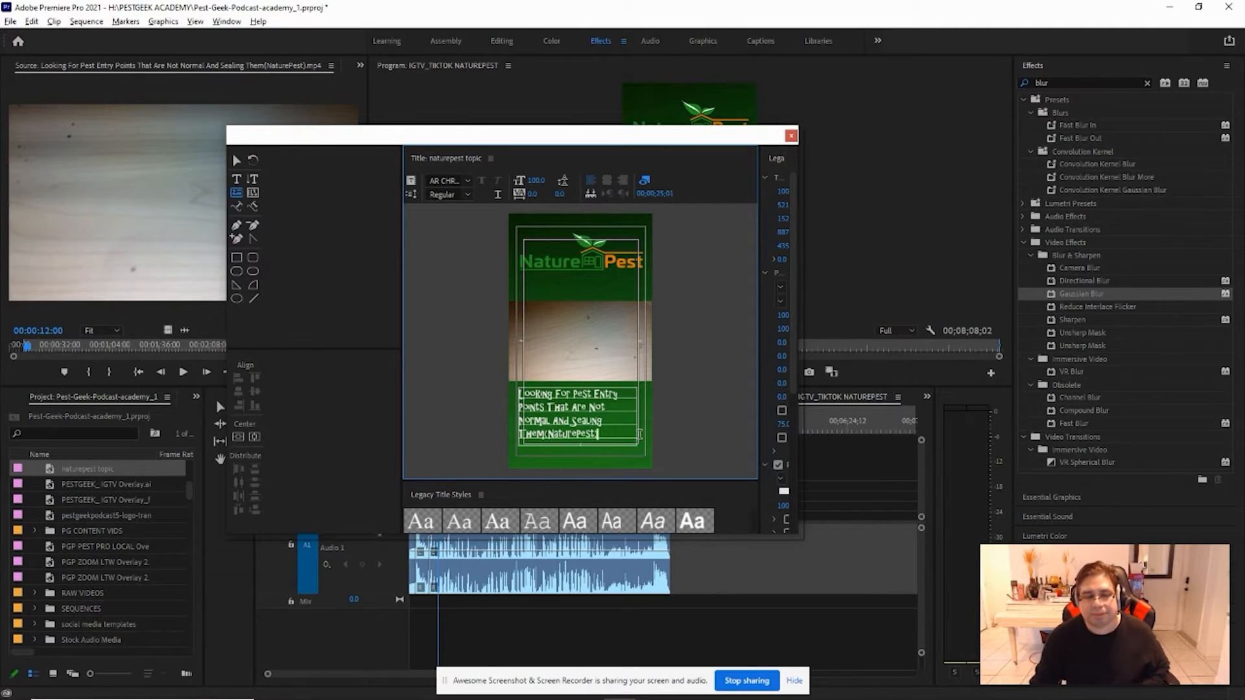
- Change the font family of the whole topic text to Bebas Neue, making room for the title properties in the editor
drag(600, 435, 516, 391)
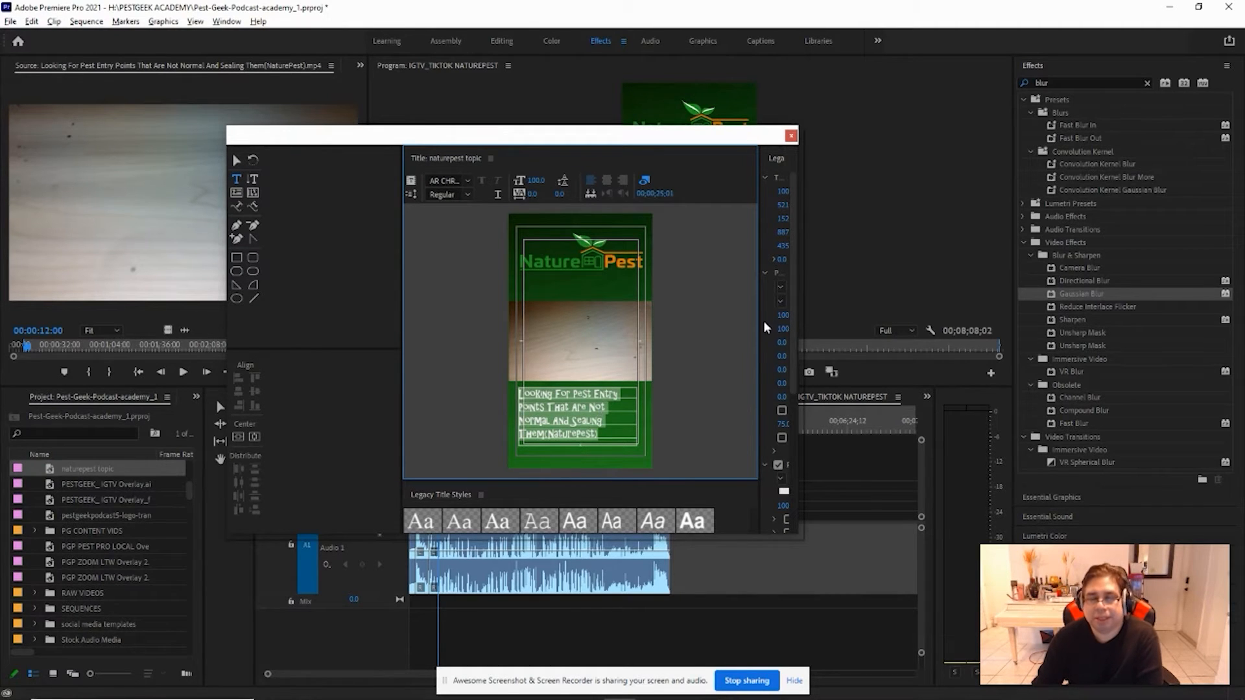
drag(764, 331, 687, 338)
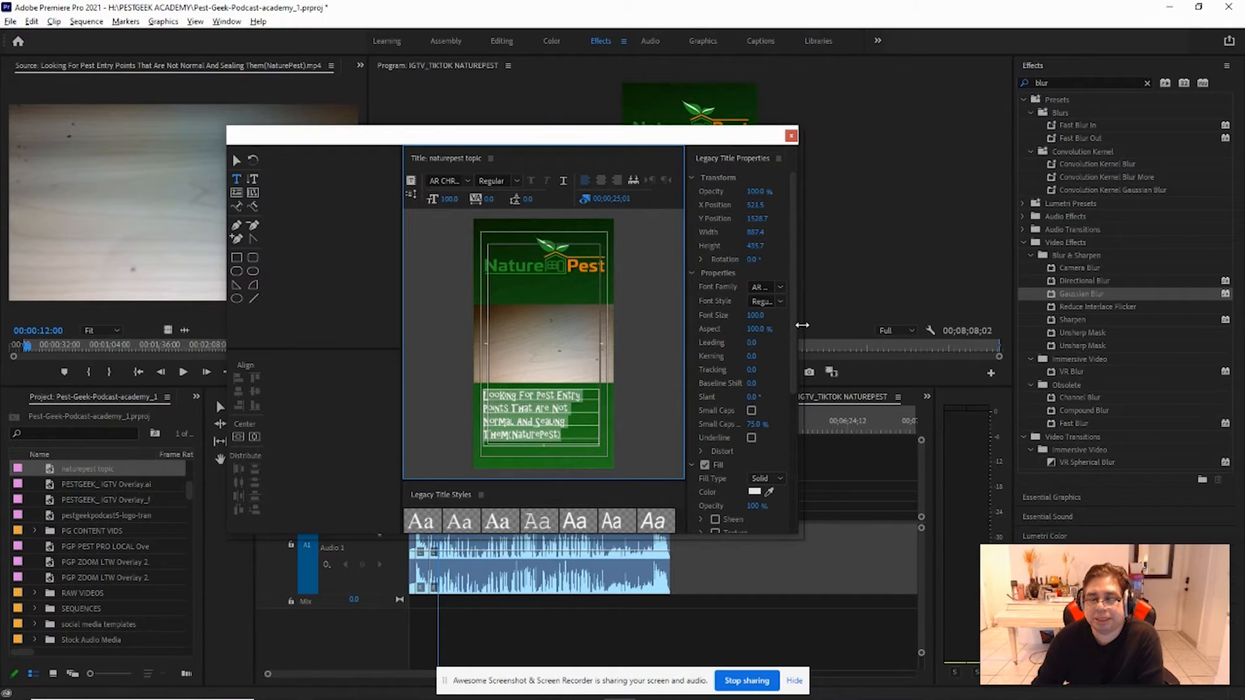
drag(802, 325, 974, 317)
drag(739, 144, 634, 133)
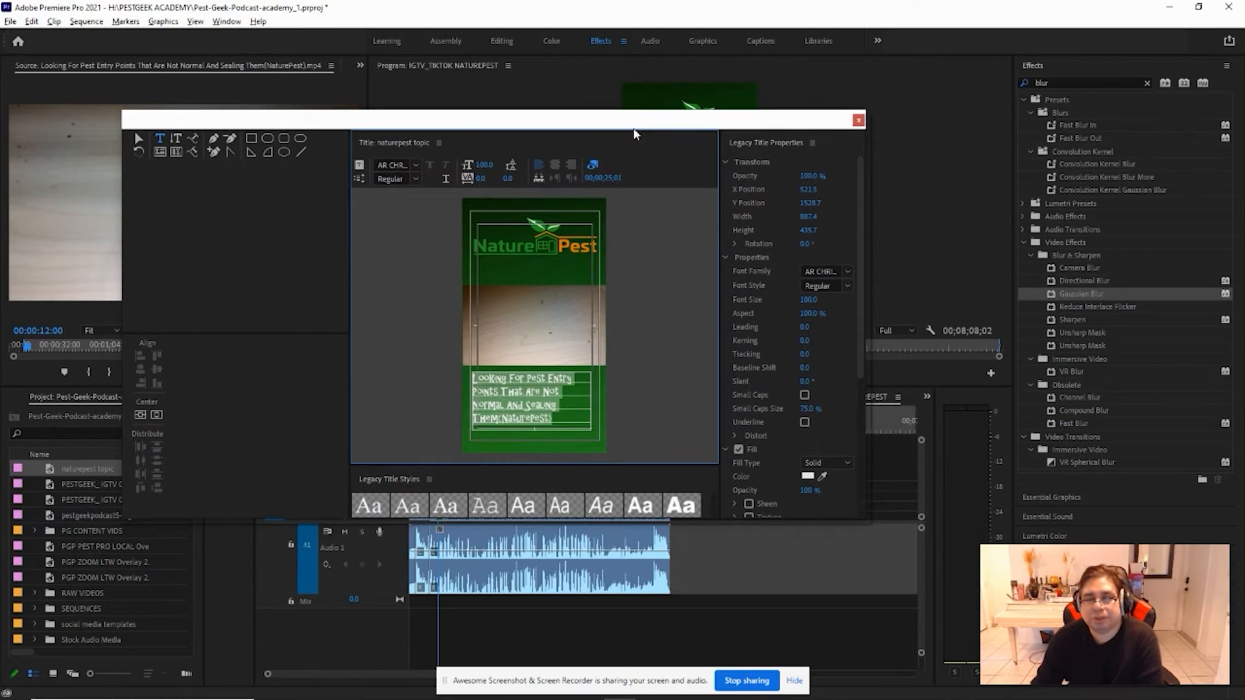
click(848, 273)
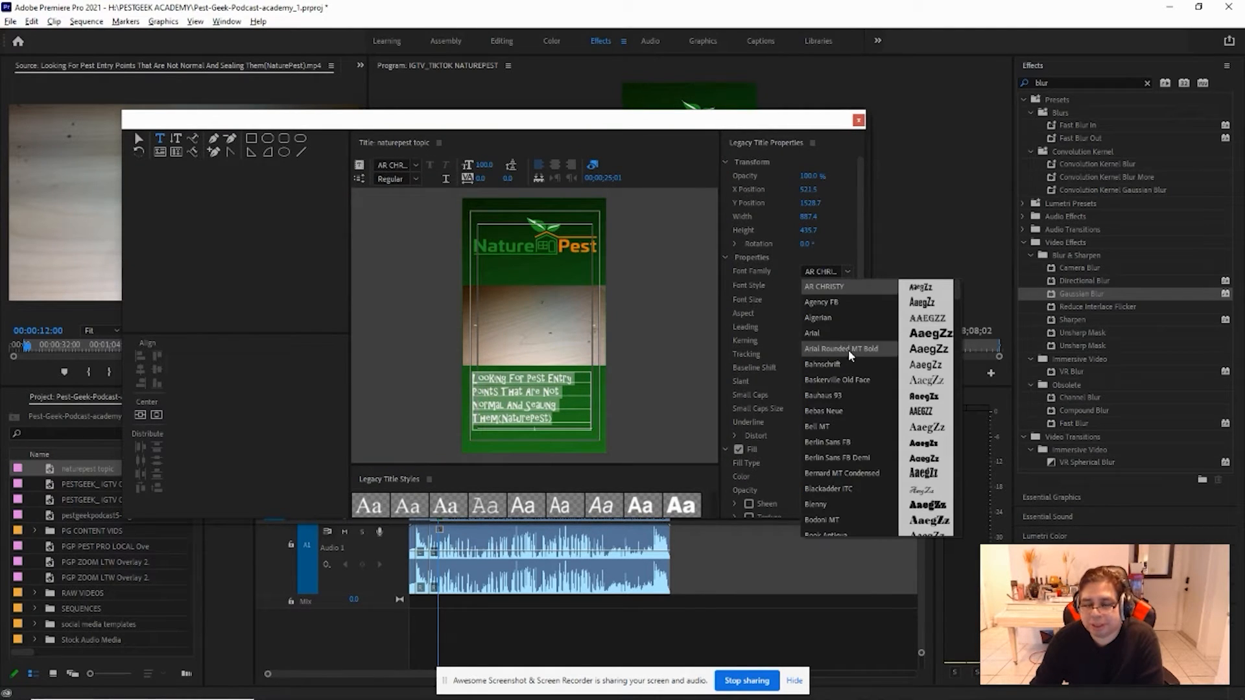
click(845, 410)
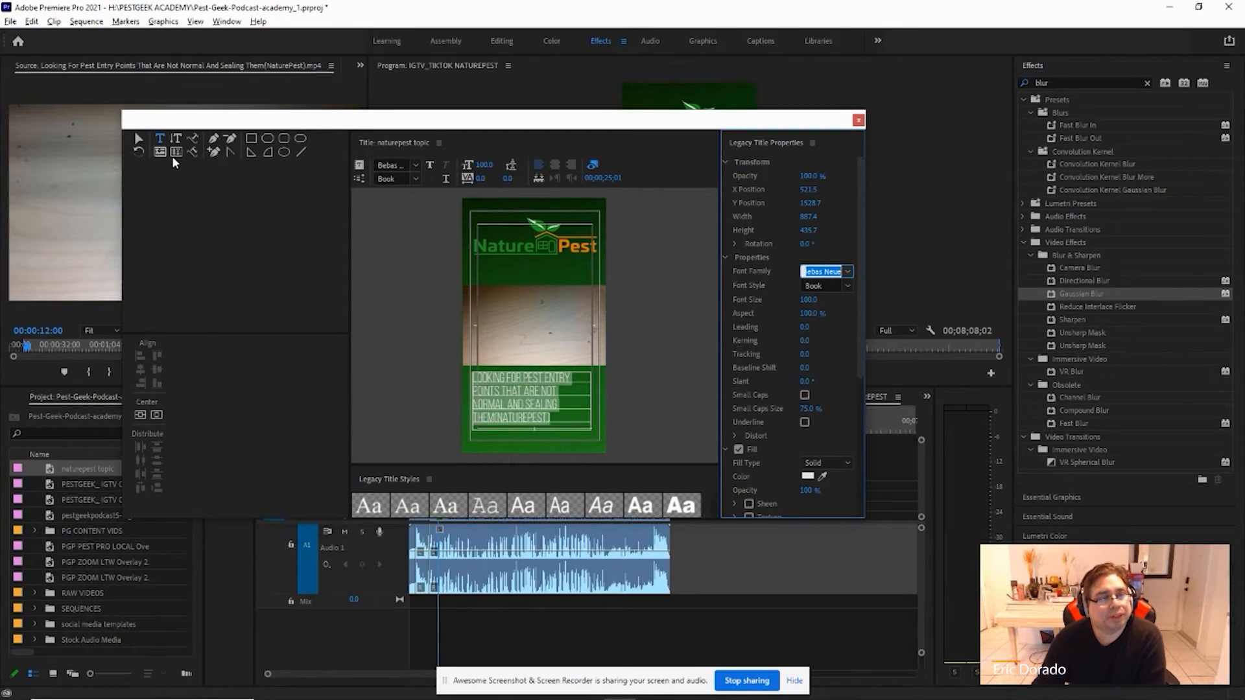
- Enlarge the topic text box to about 950 × 518 and set its font size to 120
click(138, 140)
click(522, 396)
drag(591, 402, 601, 397)
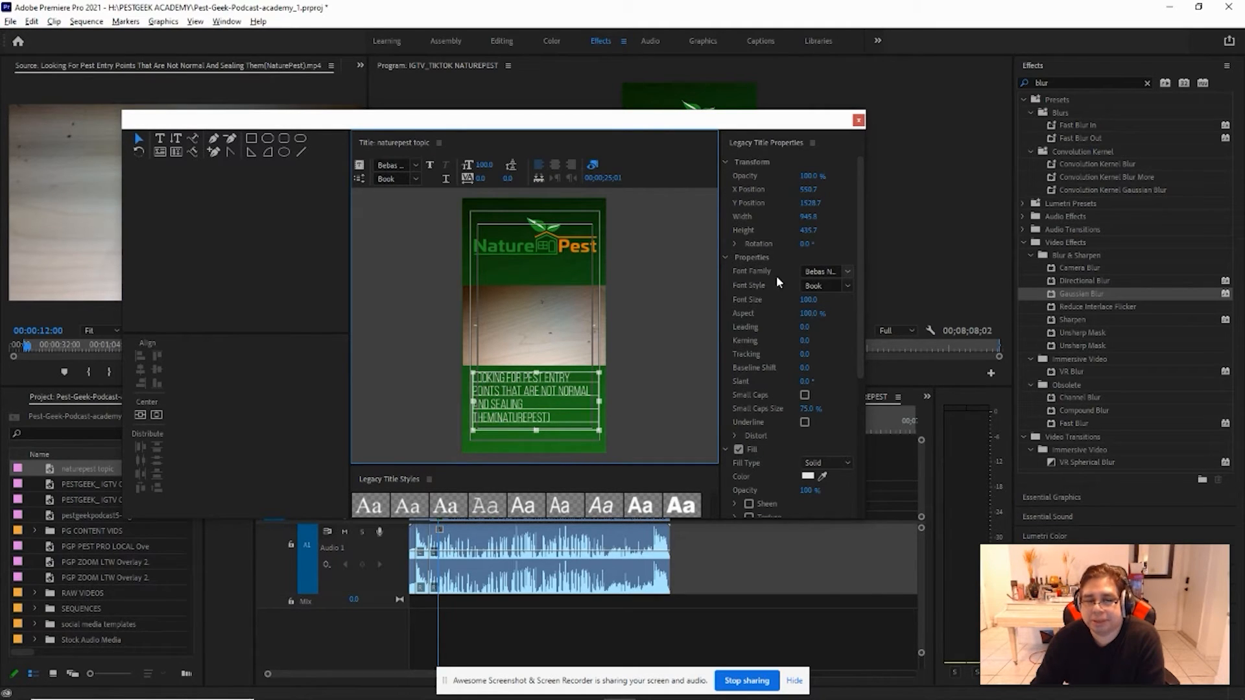
drag(469, 403, 469, 402)
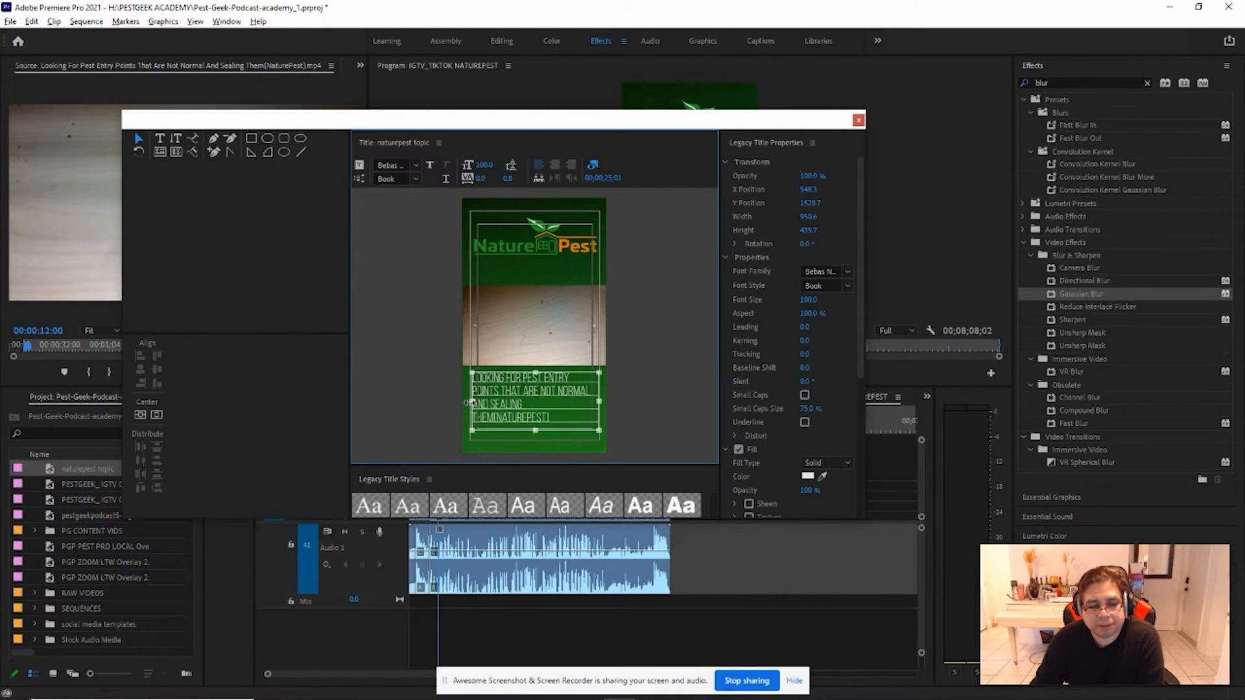
drag(536, 431, 536, 442)
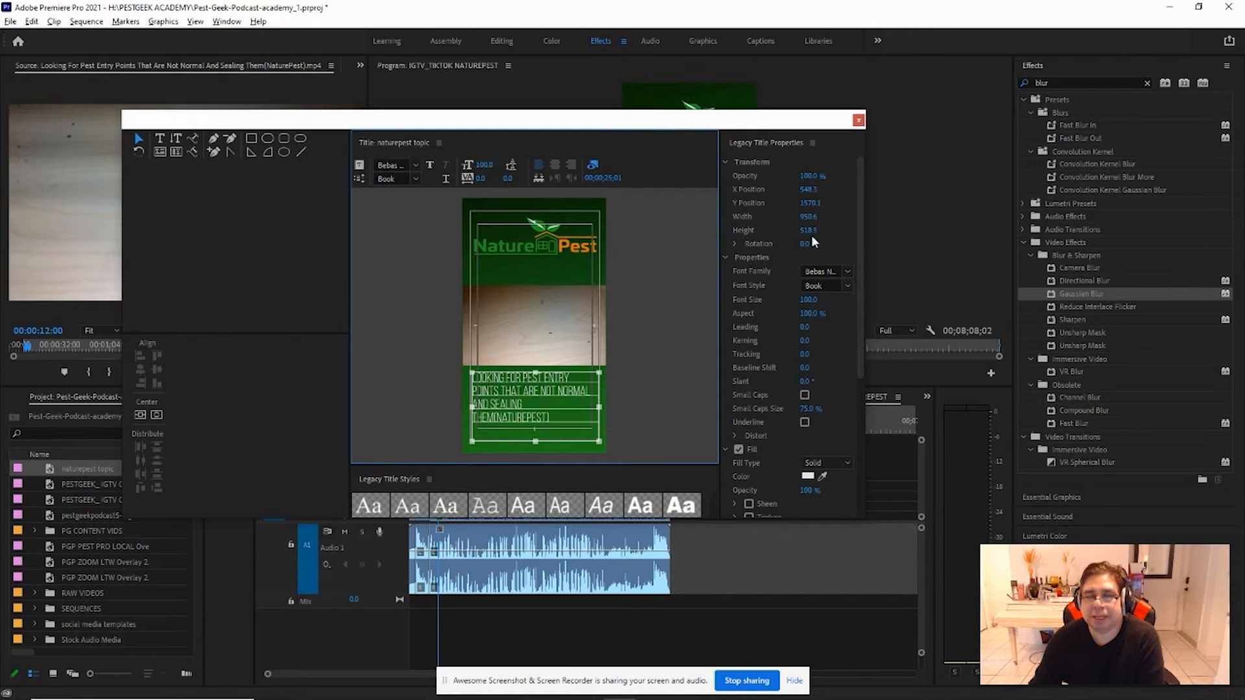
drag(807, 301, 827, 309)
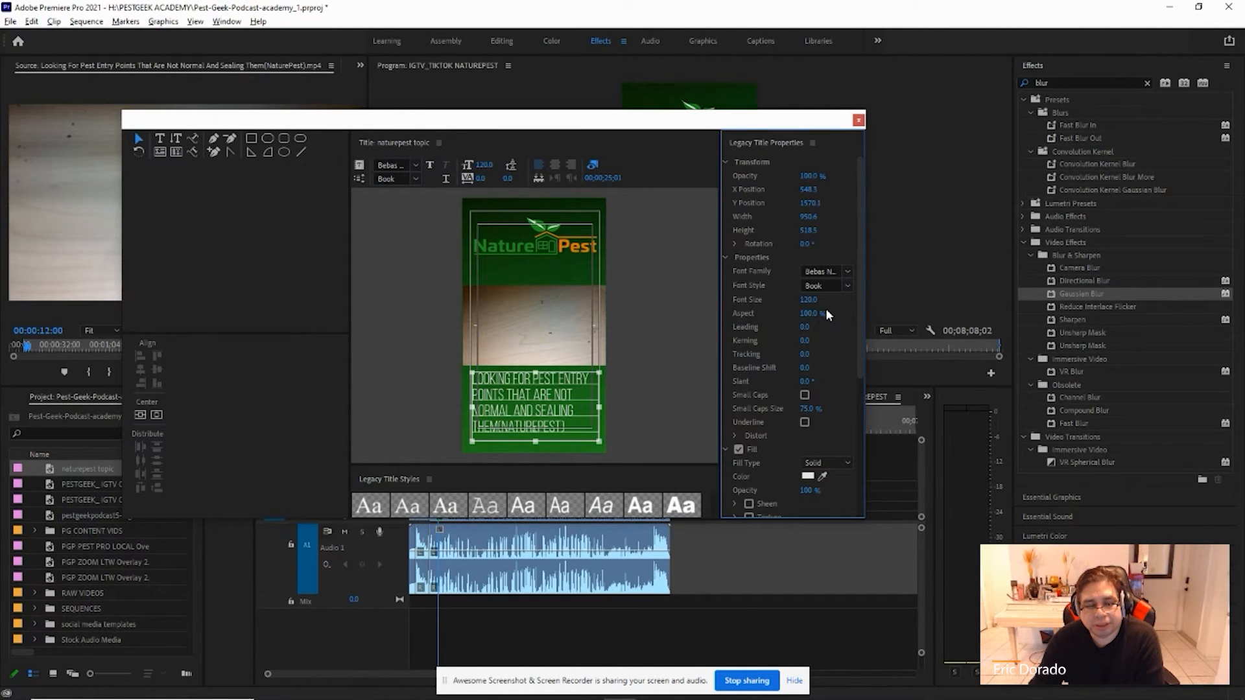
- Delete "(NaturePest)" from the end of the topic text
double_click(535, 432)
drag(569, 426, 503, 430)
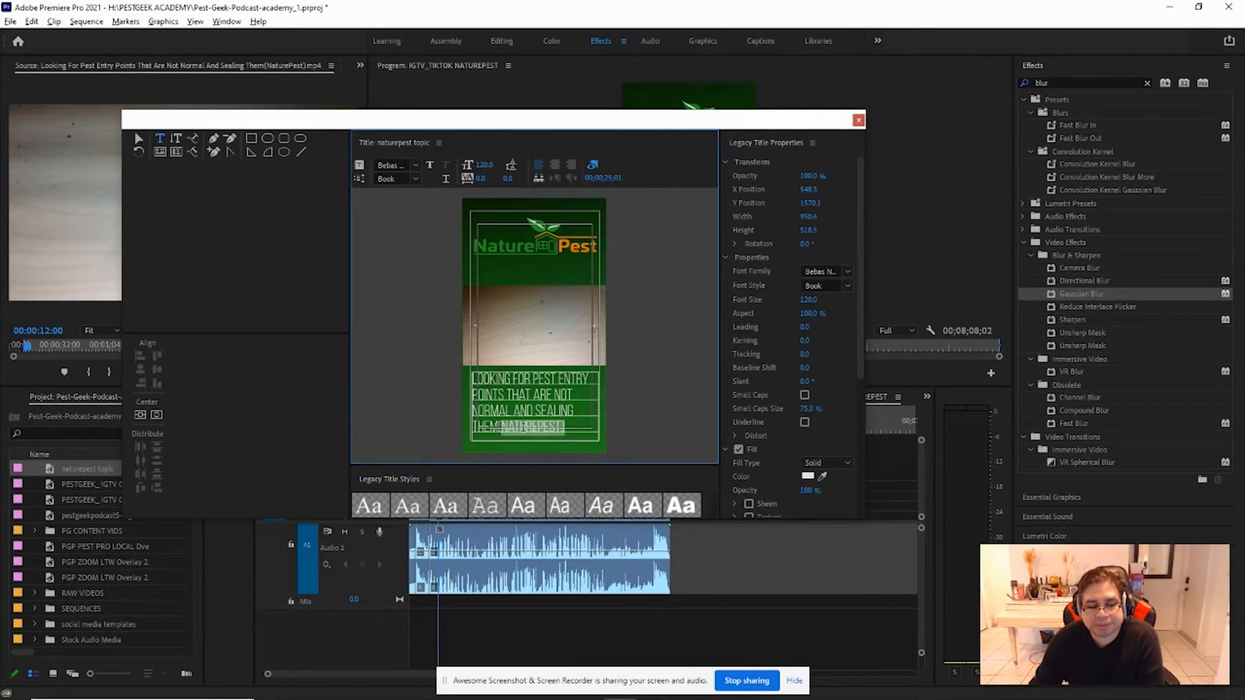
key(BackSpace)
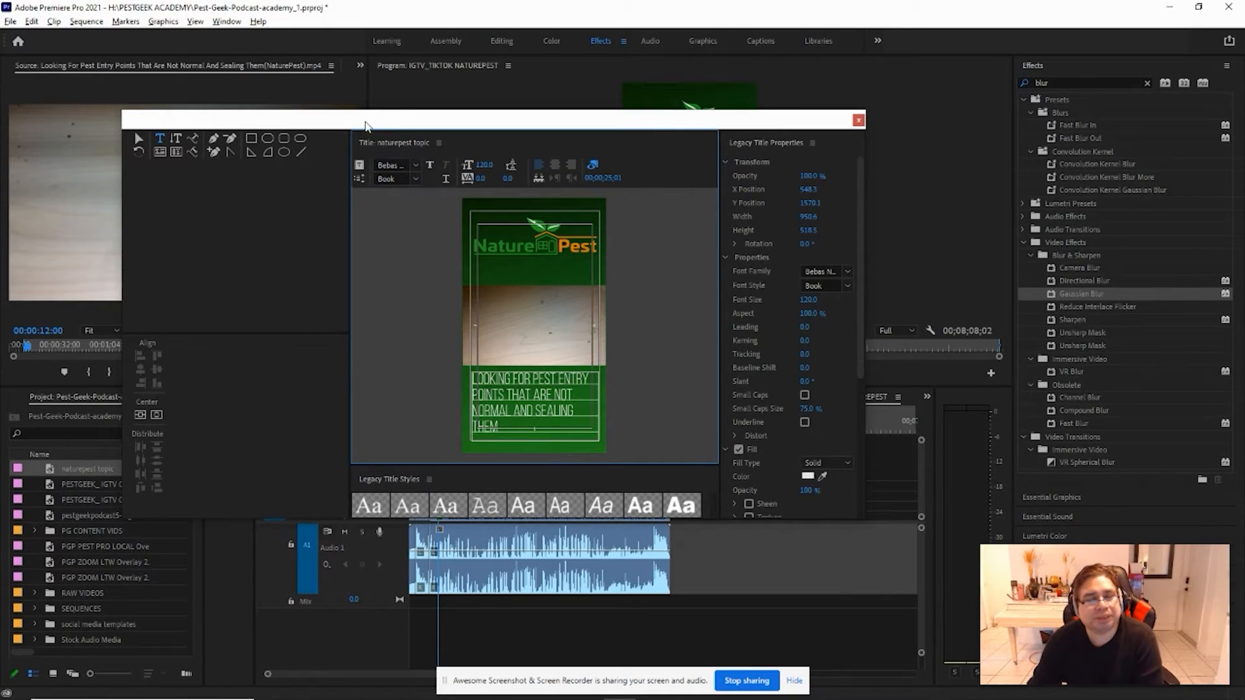
- Widen the text box to about 965, lower it to about Y 1604, and close the title editor
click(138, 139)
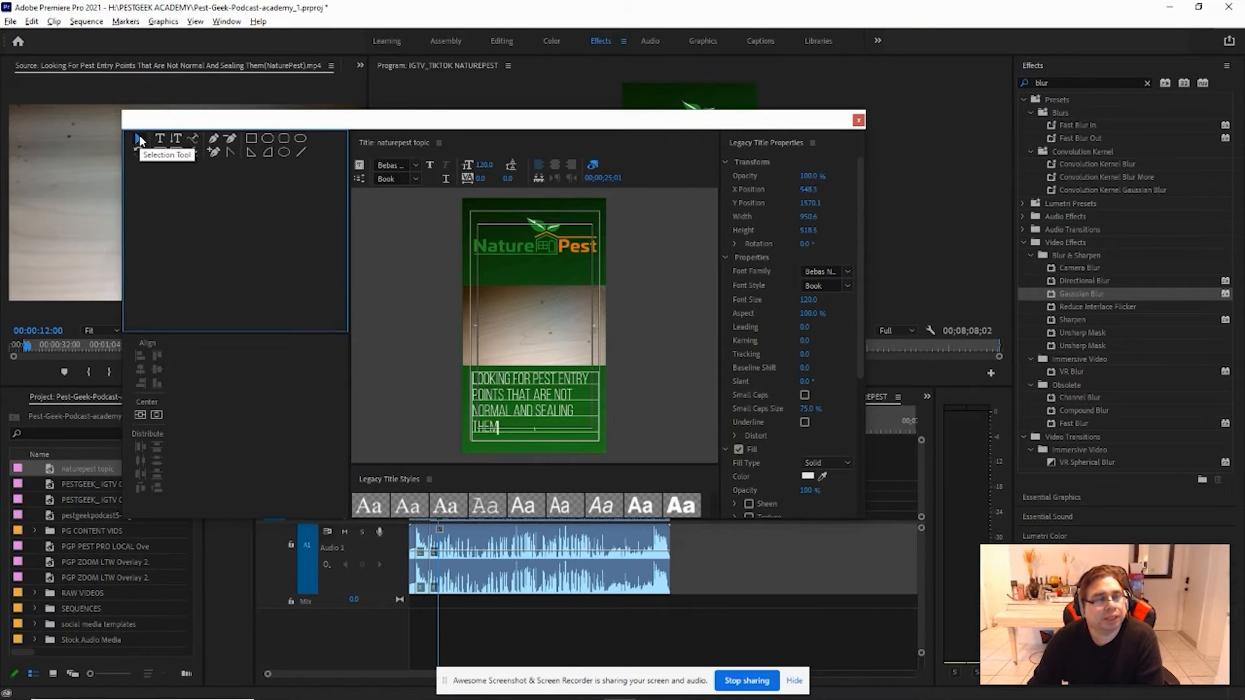
click(415, 411)
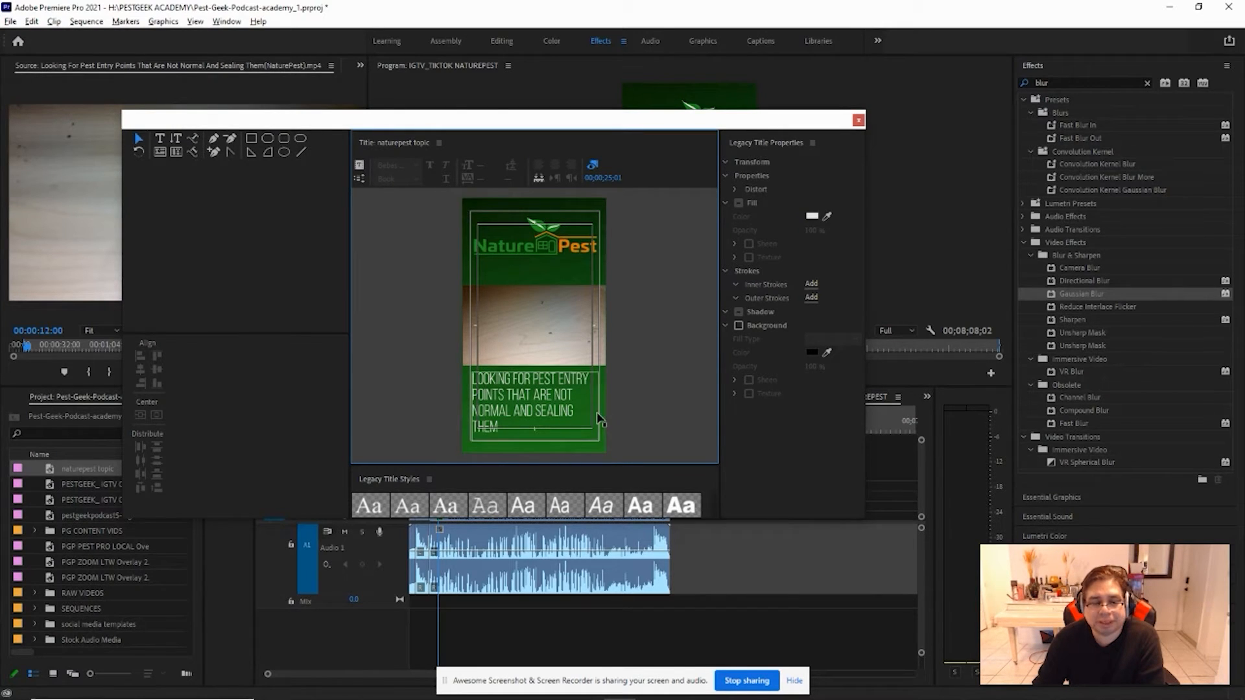
click(559, 394)
drag(599, 408, 603, 408)
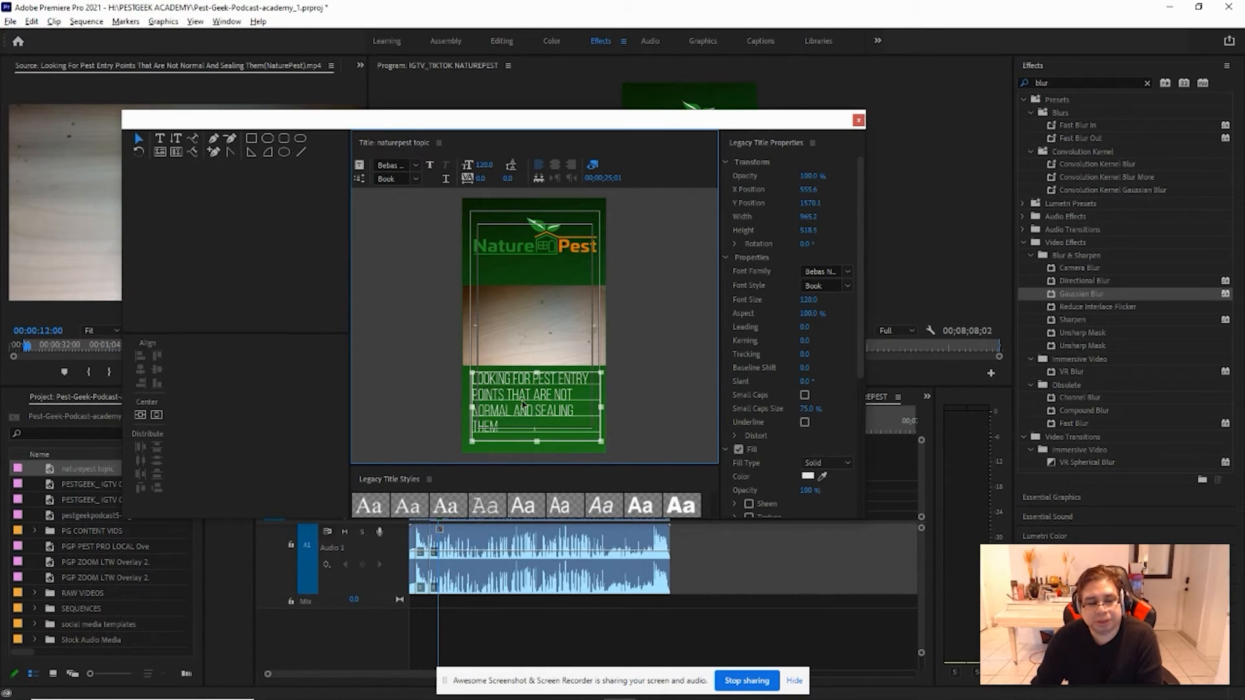
drag(520, 402, 521, 407)
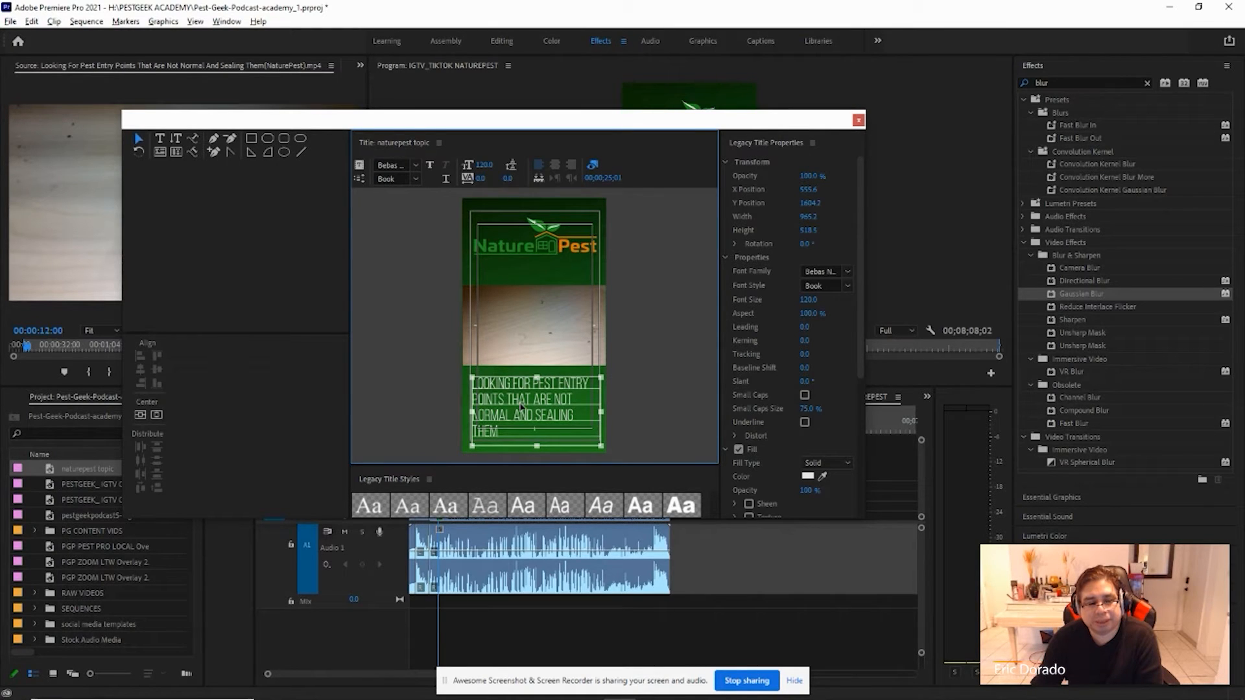
click(860, 120)
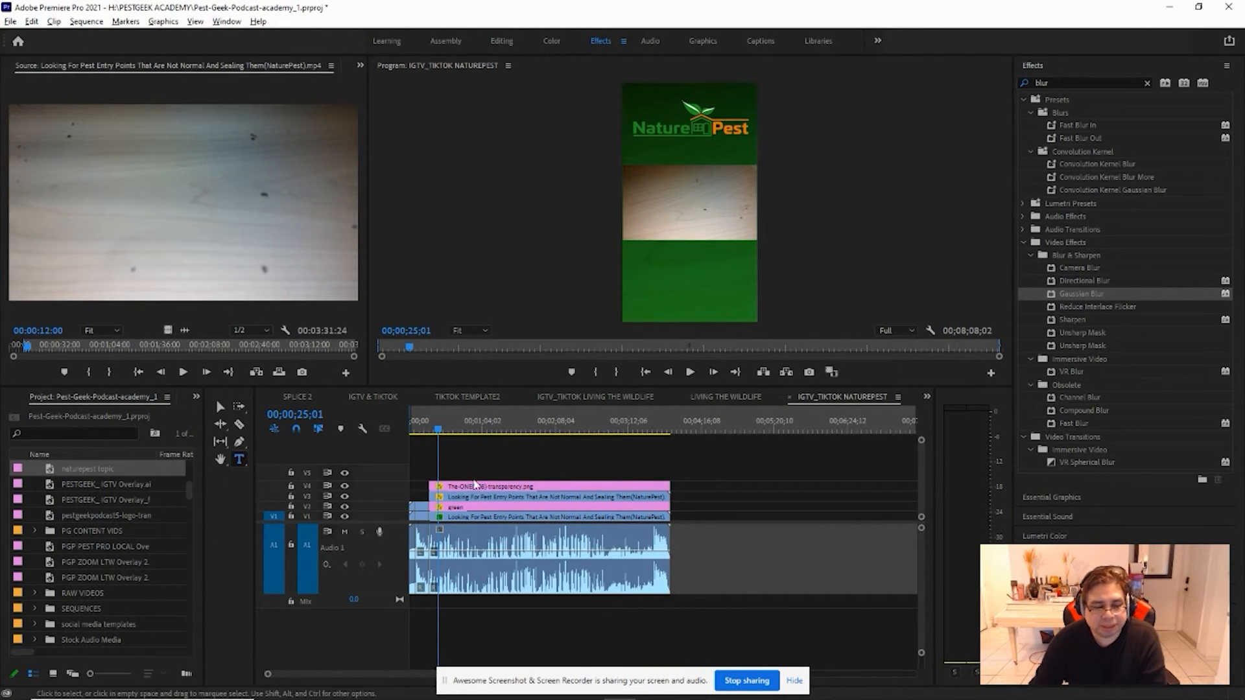
- Search the project for "naturepest" and place the edited topic title on V5 above the logo, extended to the end of the clips
drag(190, 495, 192, 585)
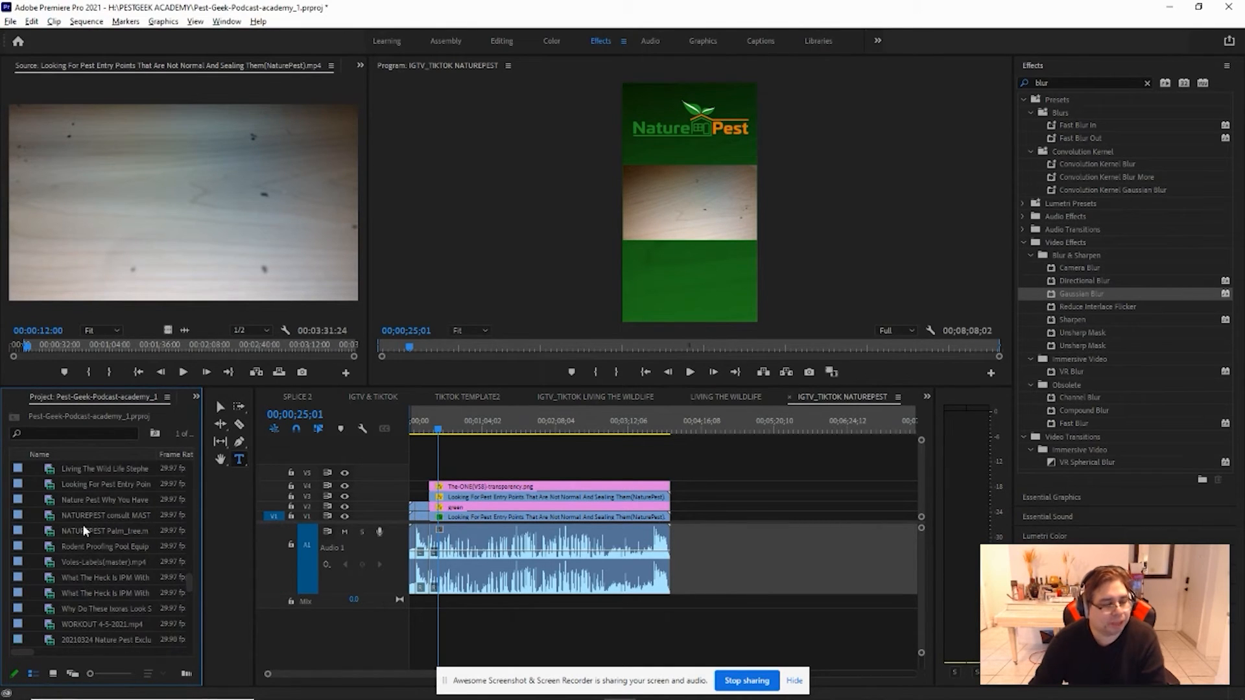
click(43, 434)
text(n)
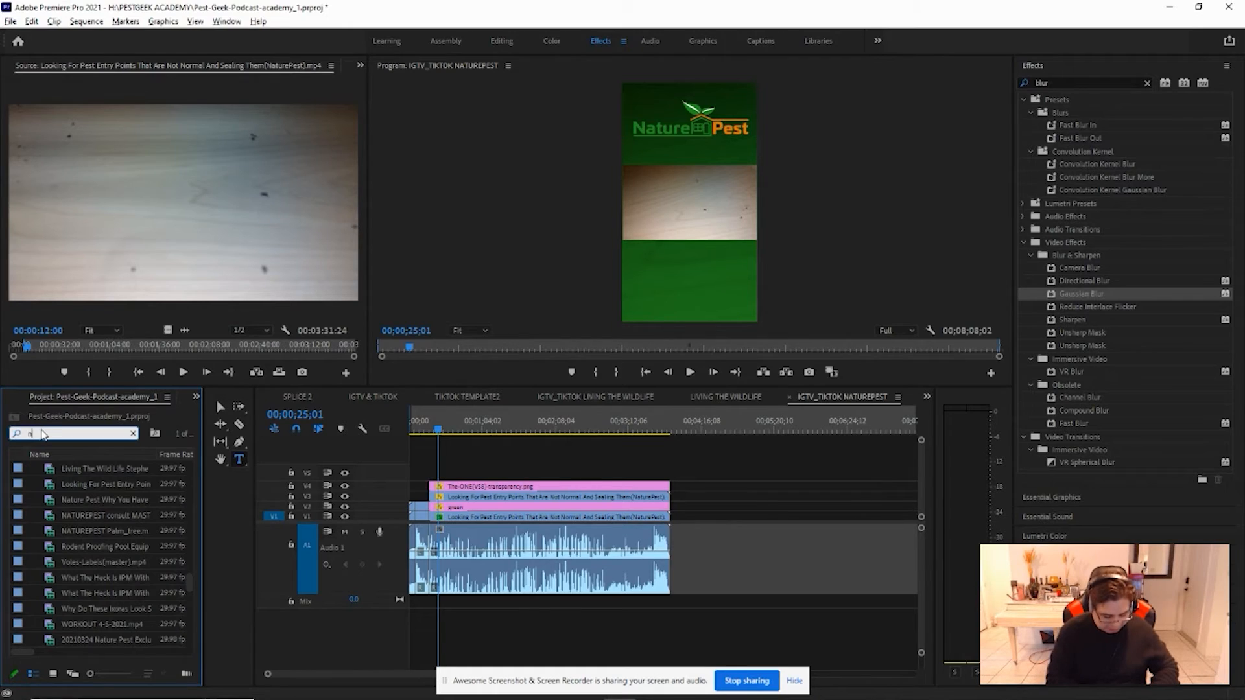
text(aturepest)
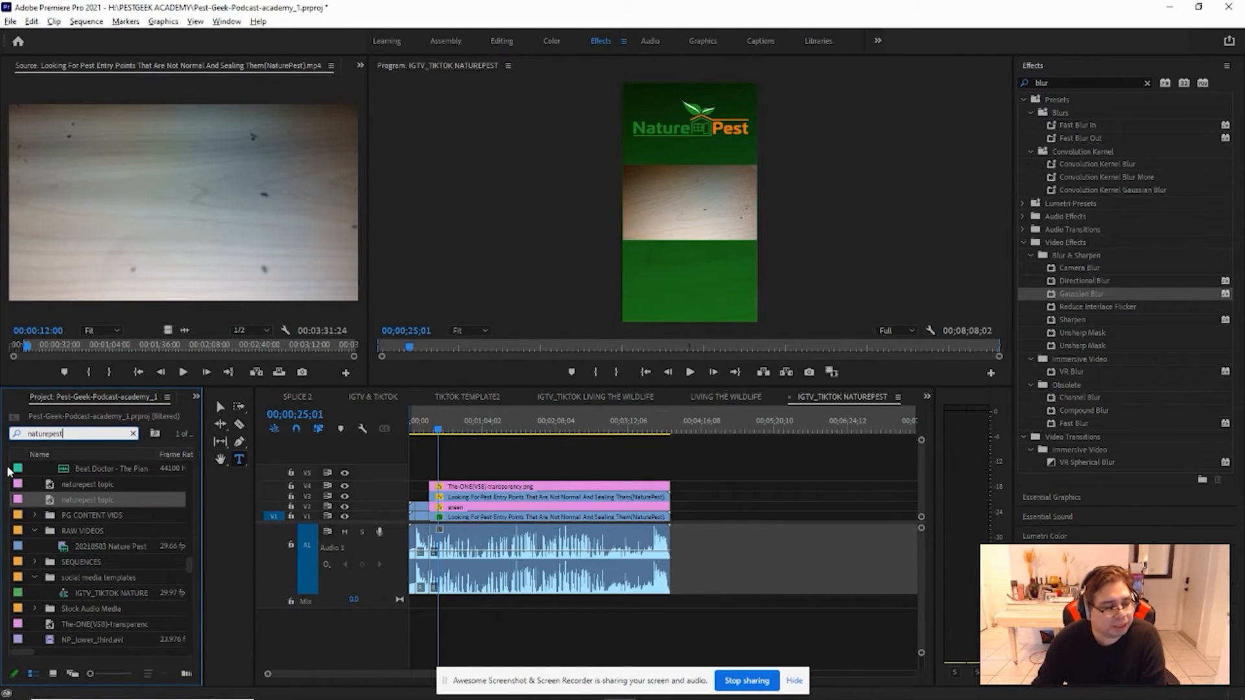
double_click(52, 500)
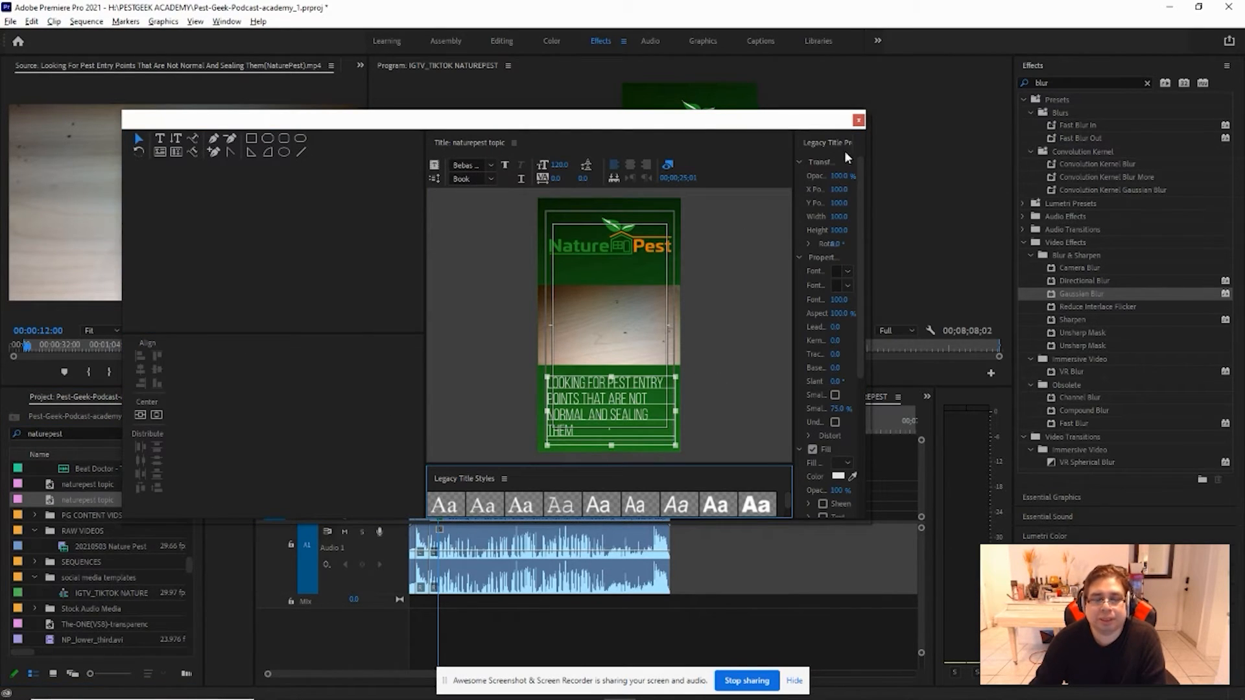
click(858, 123)
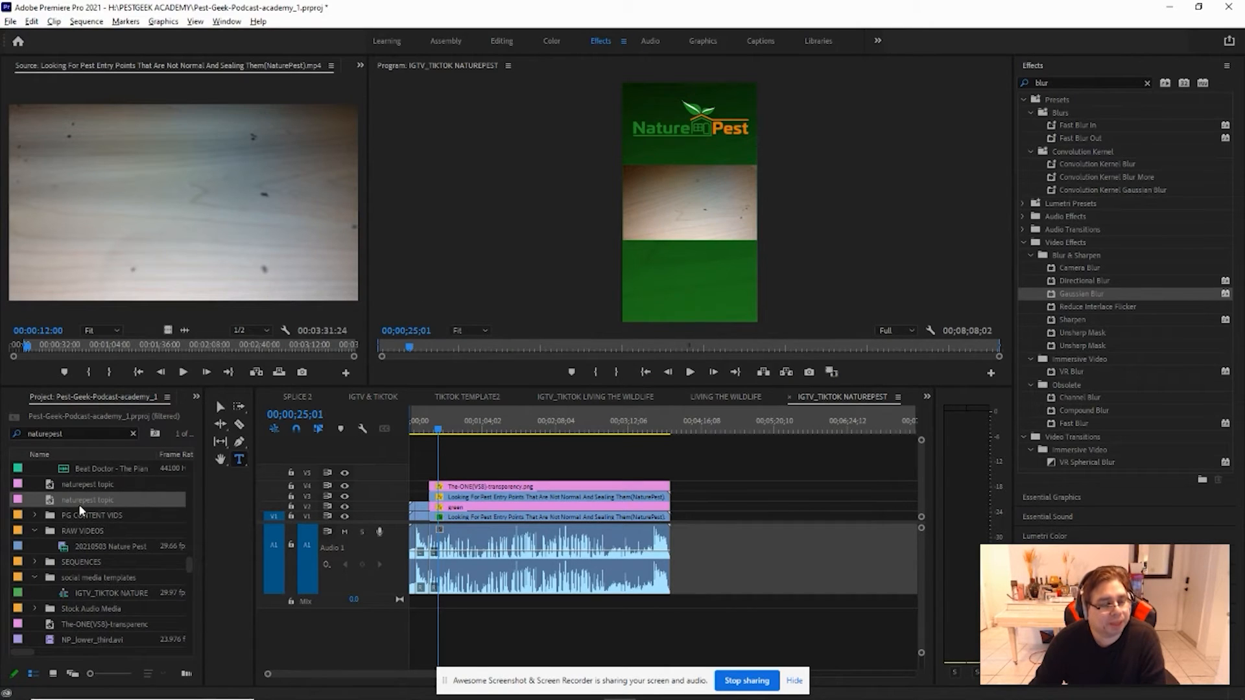
drag(52, 502, 434, 481)
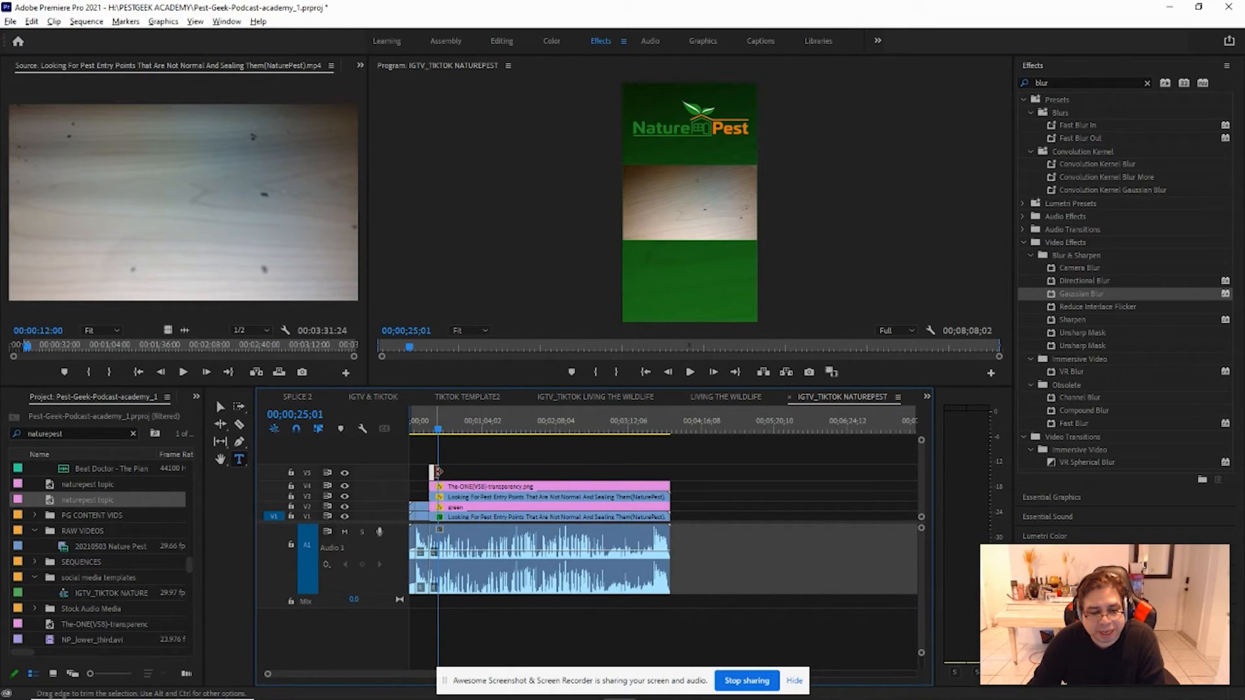
drag(436, 472, 673, 490)
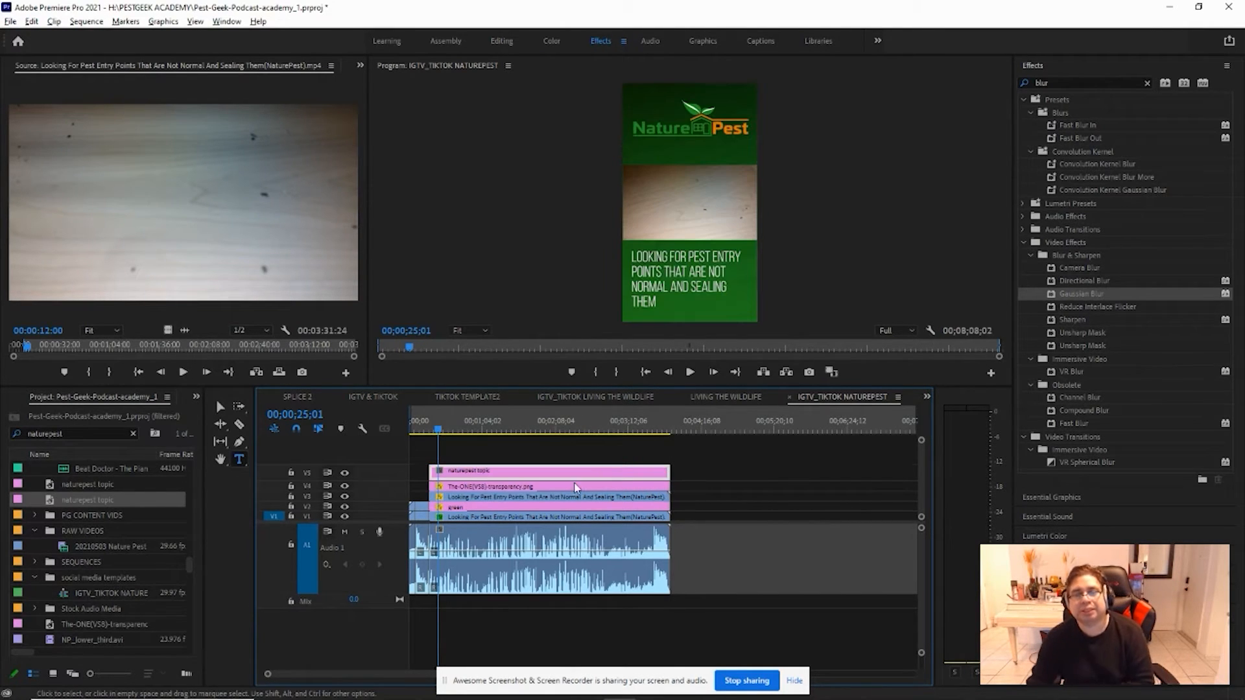
- Play back the topic title near its start, then examine the end of the sequence around 00;03;35;20 for the scene change
drag(435, 439, 429, 433)
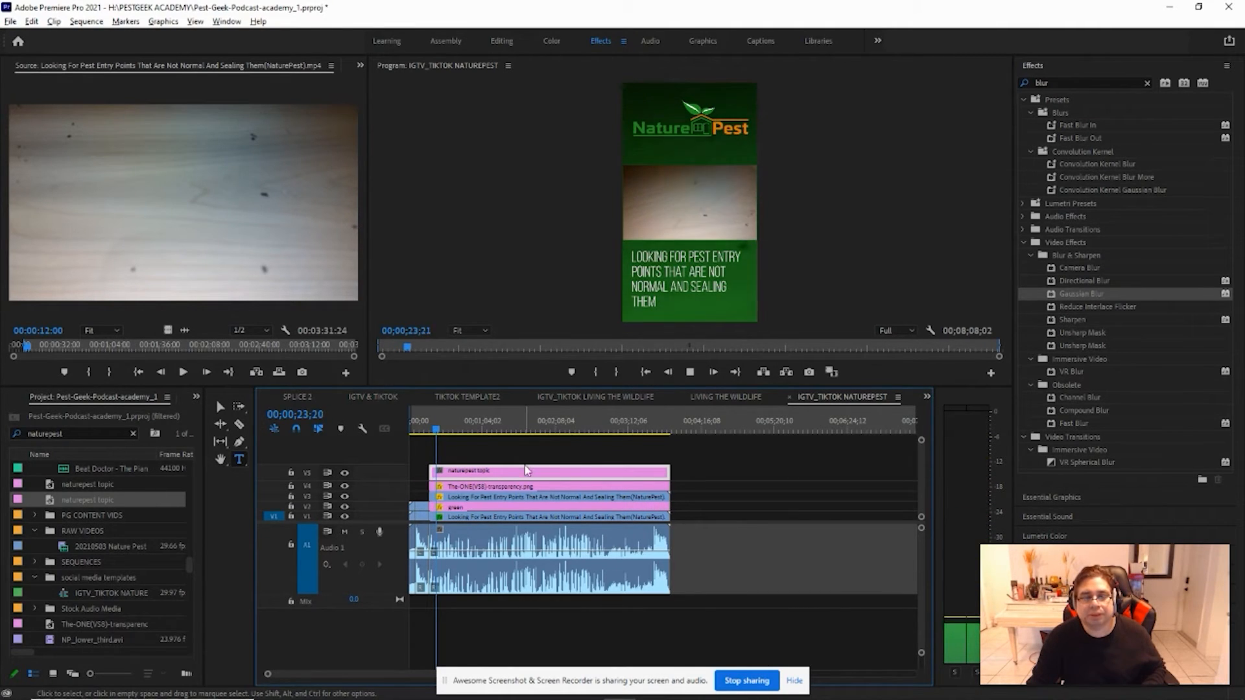
key(space)
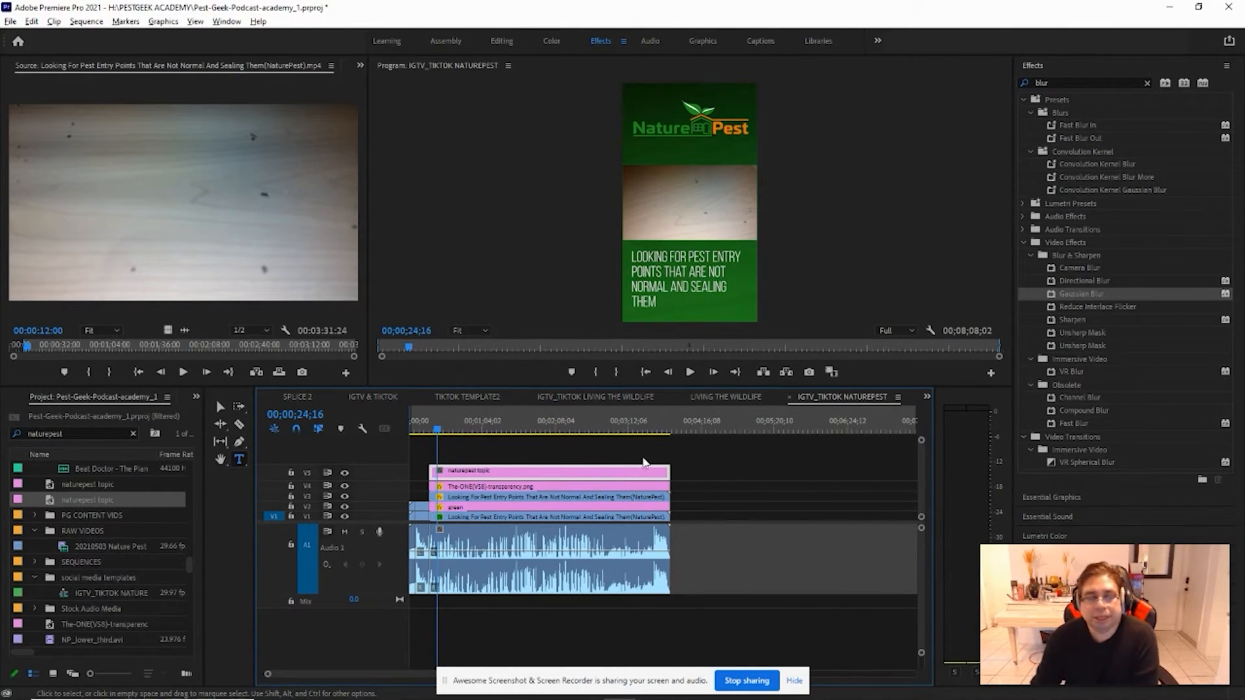
drag(447, 428, 642, 458)
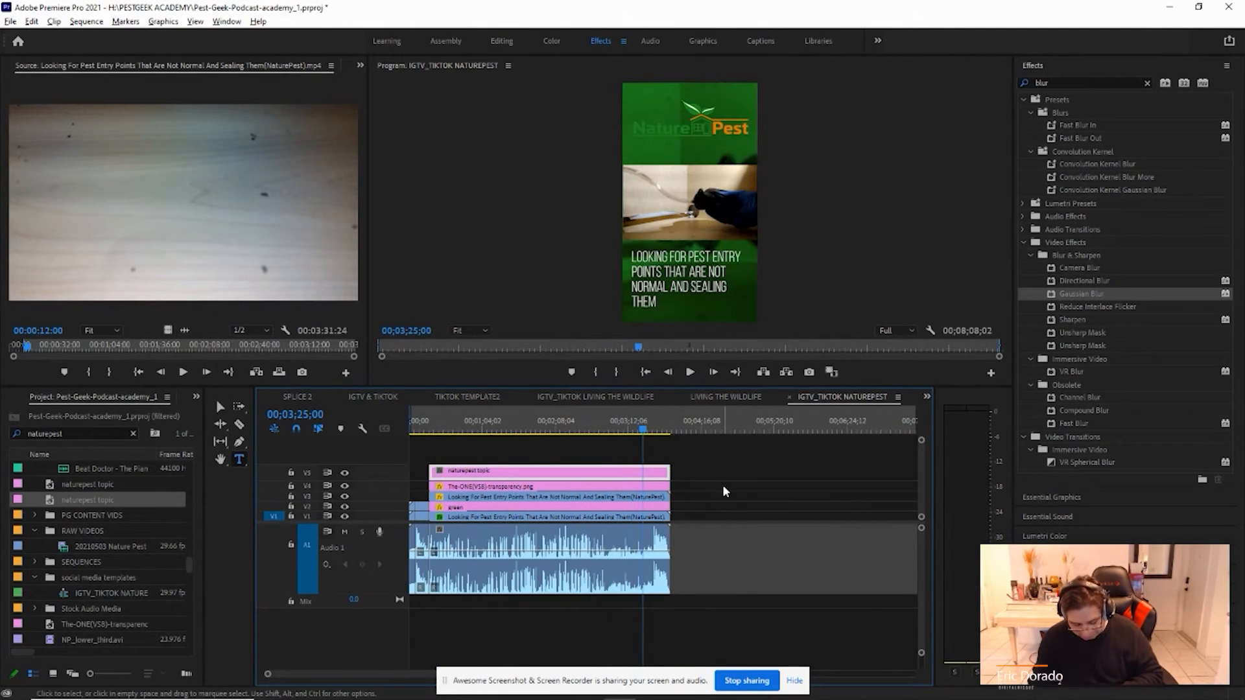
key(equal)
key(equal)
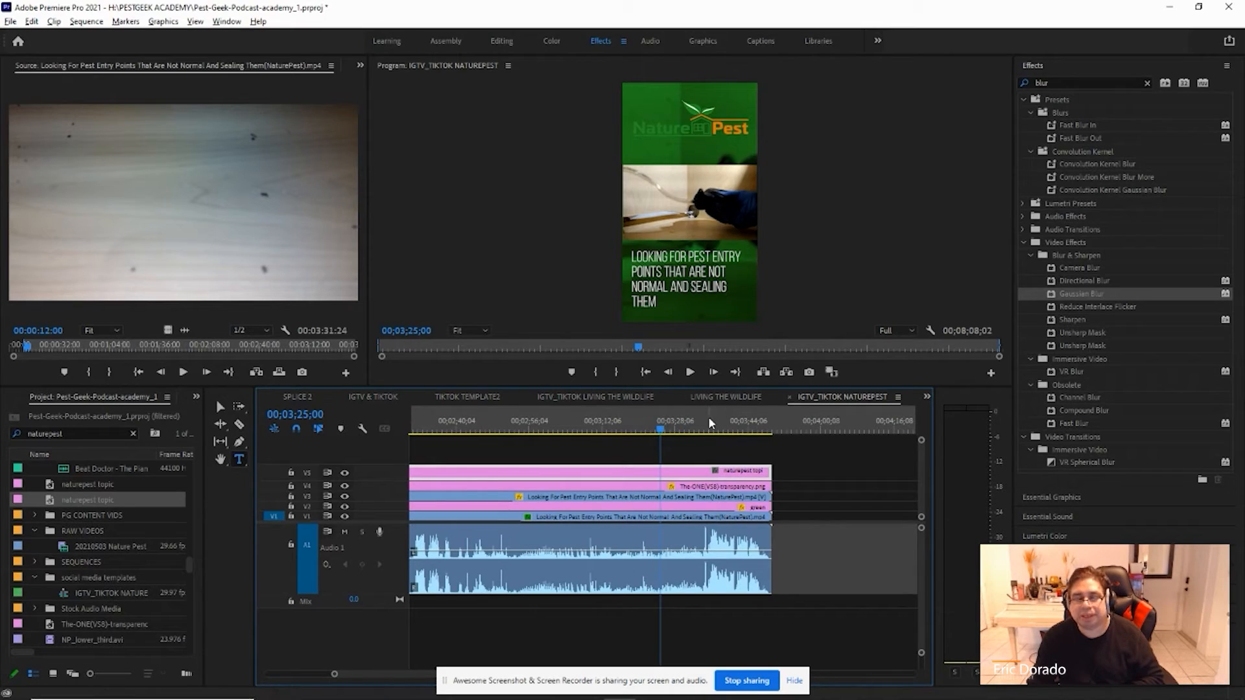
key(Down)
key(equal)
key(space)
mouse_move(679, 433)
mouse_down()
mouse_move(692, 430)
mouse_move(664, 430)
mouse_up()
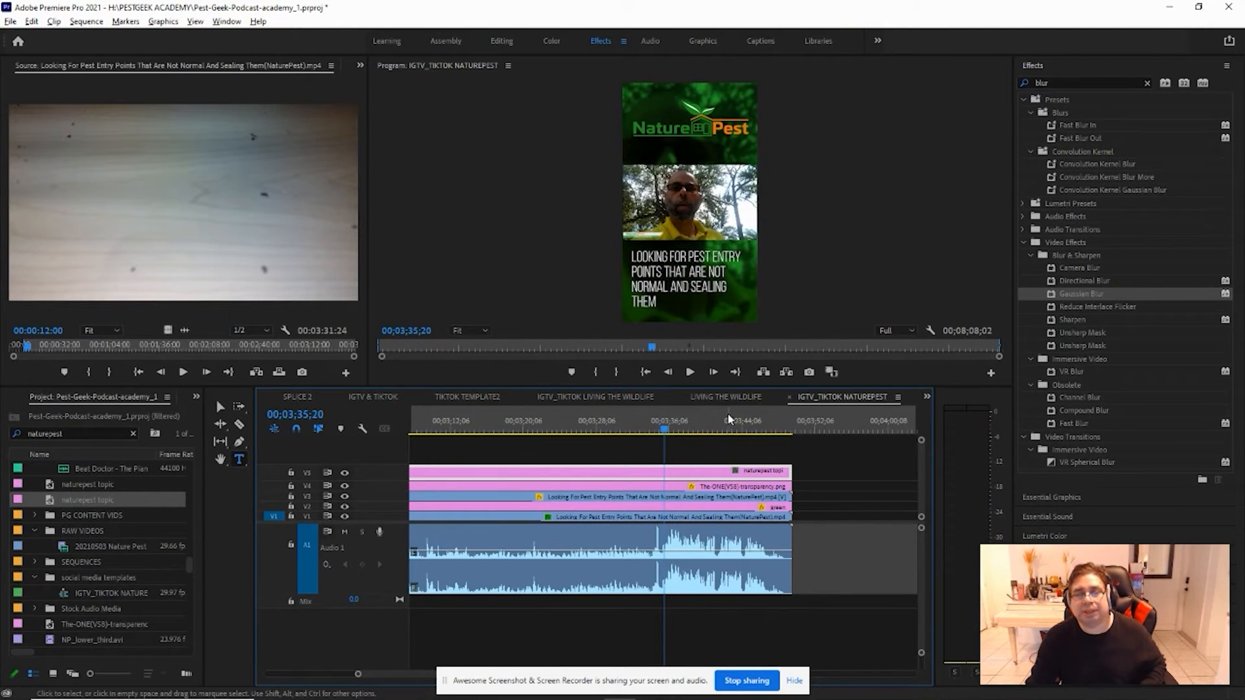
key(equal)
key(equal)
key(equal)
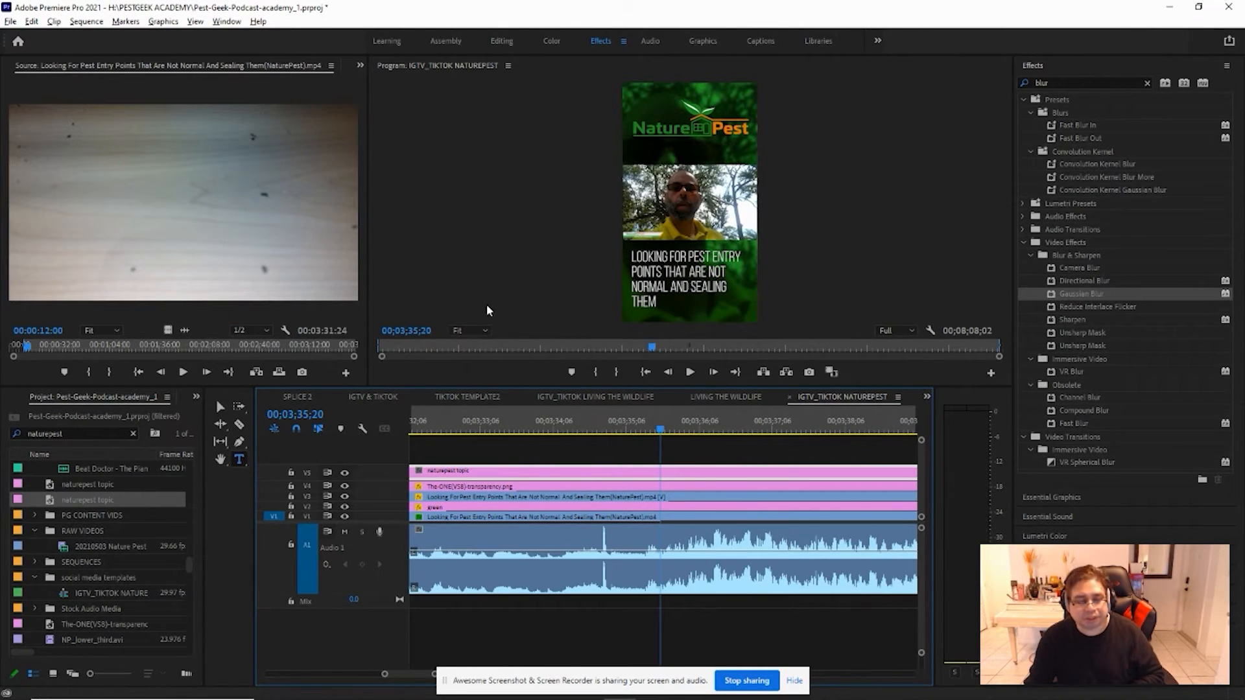
- Position the playhead at the scene change at 00;03;35;15 and split the V5 topic title there with the Razor tool
click(220, 407)
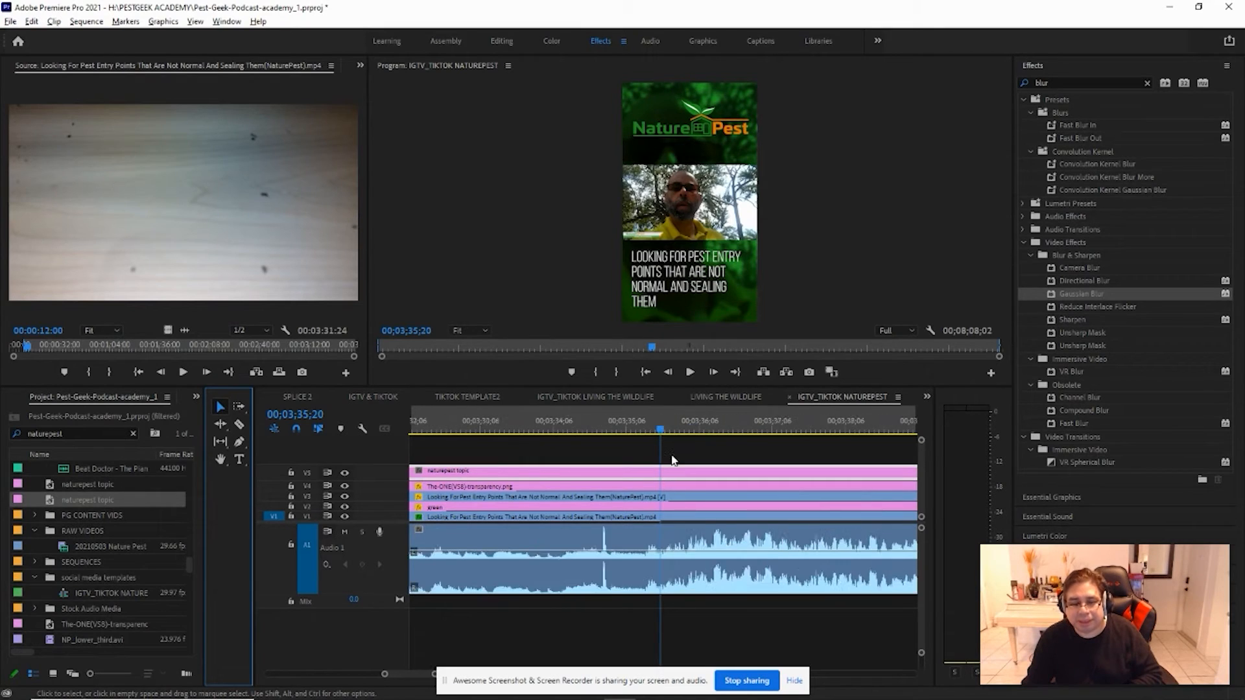
key(minus)
key(minus)
click(641, 428)
key(equal)
key(equal)
key(equal)
key(equal)
key(equal)
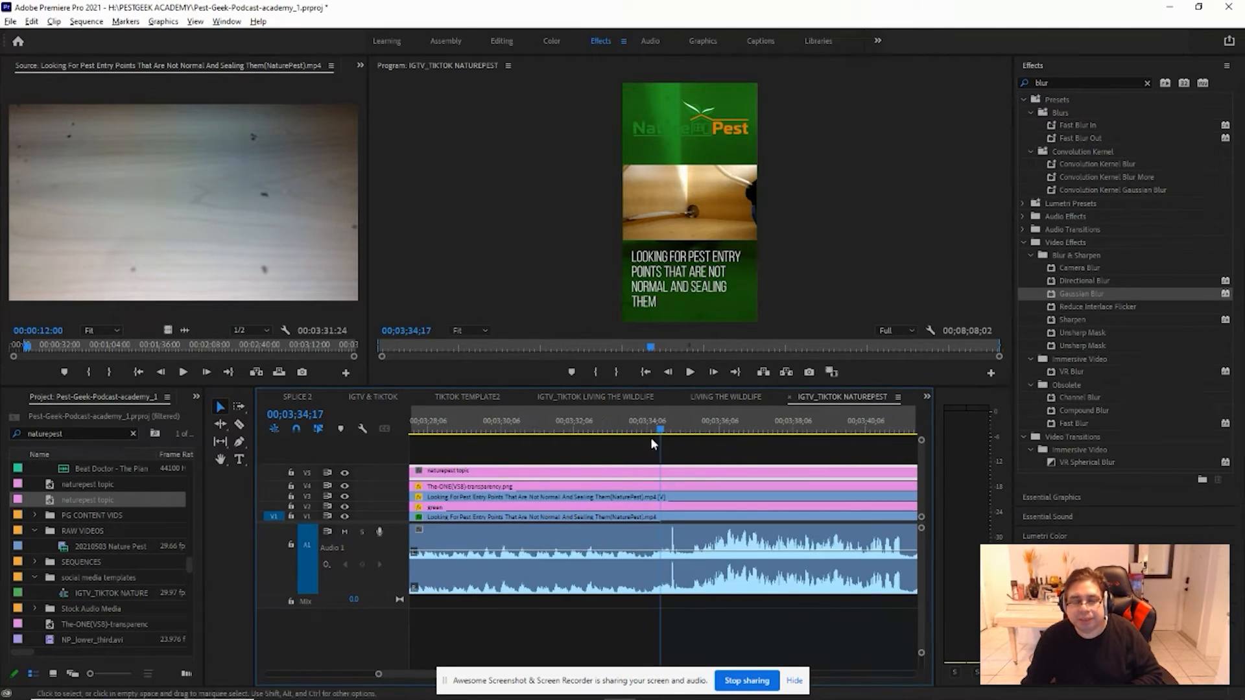
key(minus)
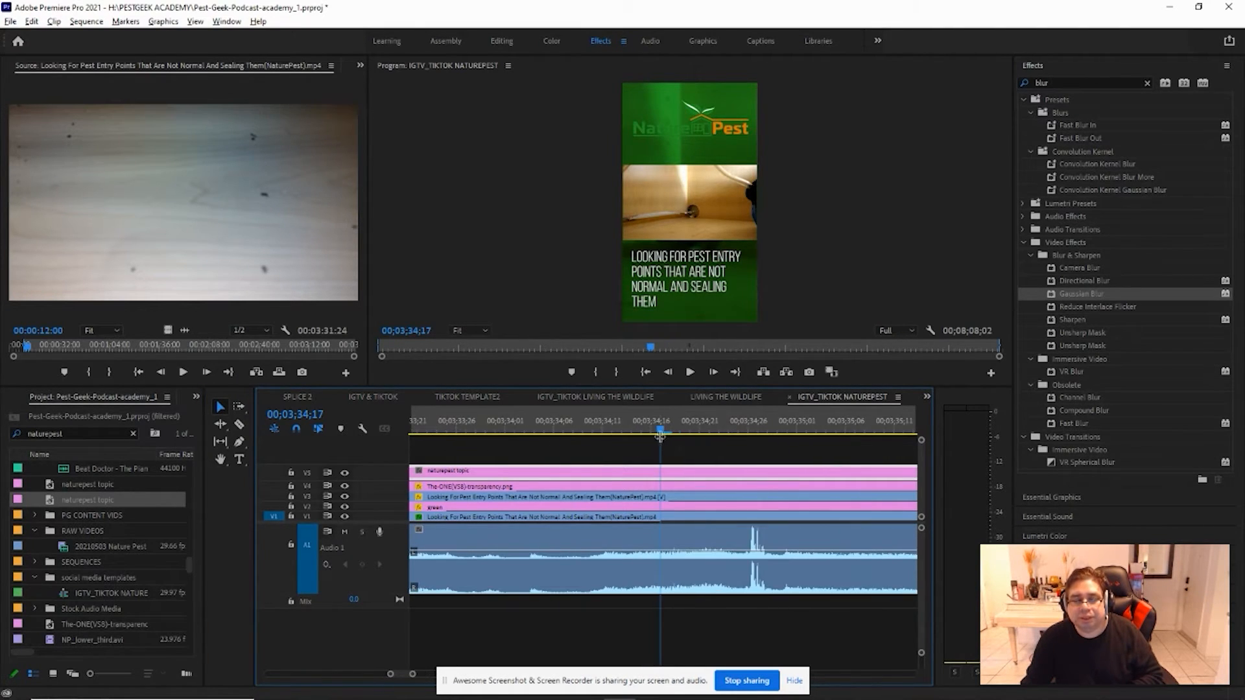
drag(663, 433, 821, 433)
key(minus)
drag(743, 430, 792, 433)
key(equal)
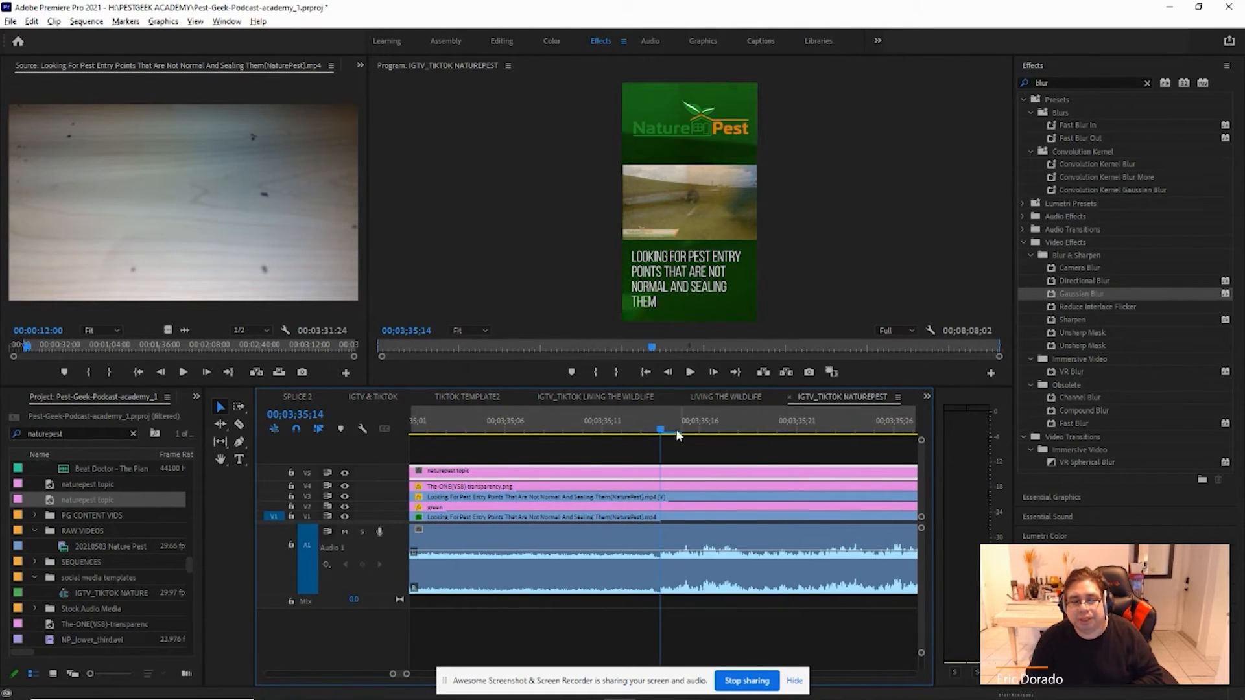
mouse_move(668, 433)
mouse_down()
mouse_move(695, 431)
mouse_move(663, 433)
mouse_move(673, 430)
mouse_up()
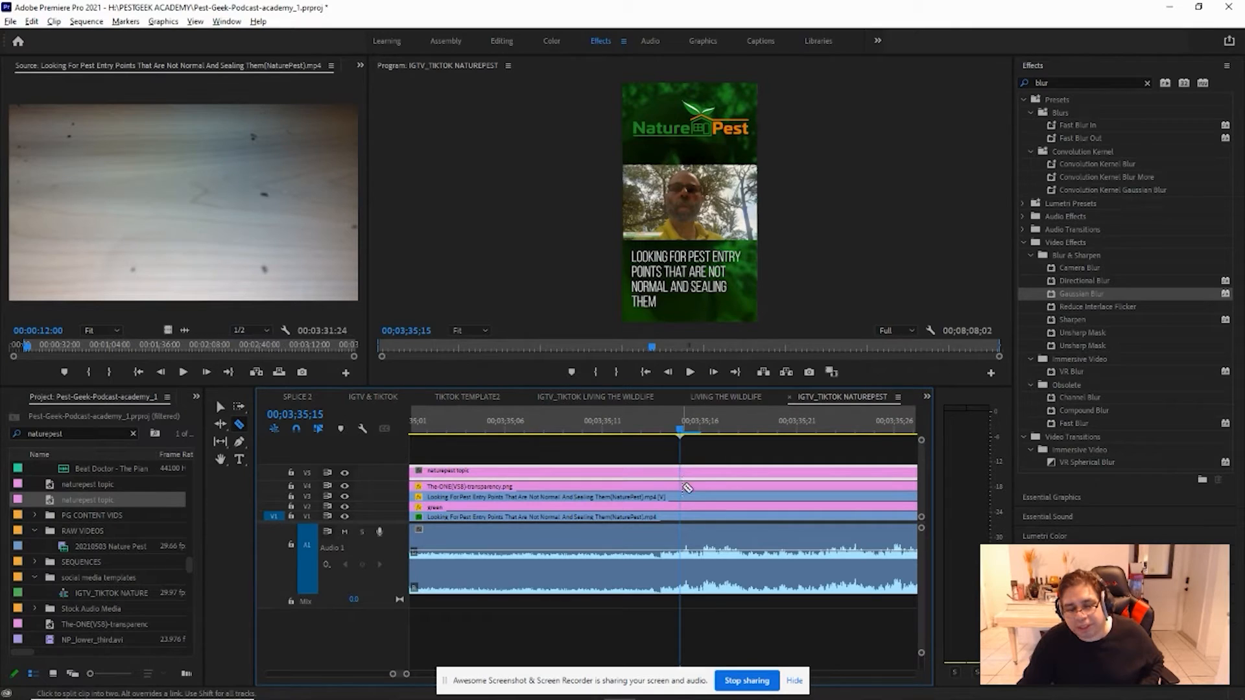
click(681, 473)
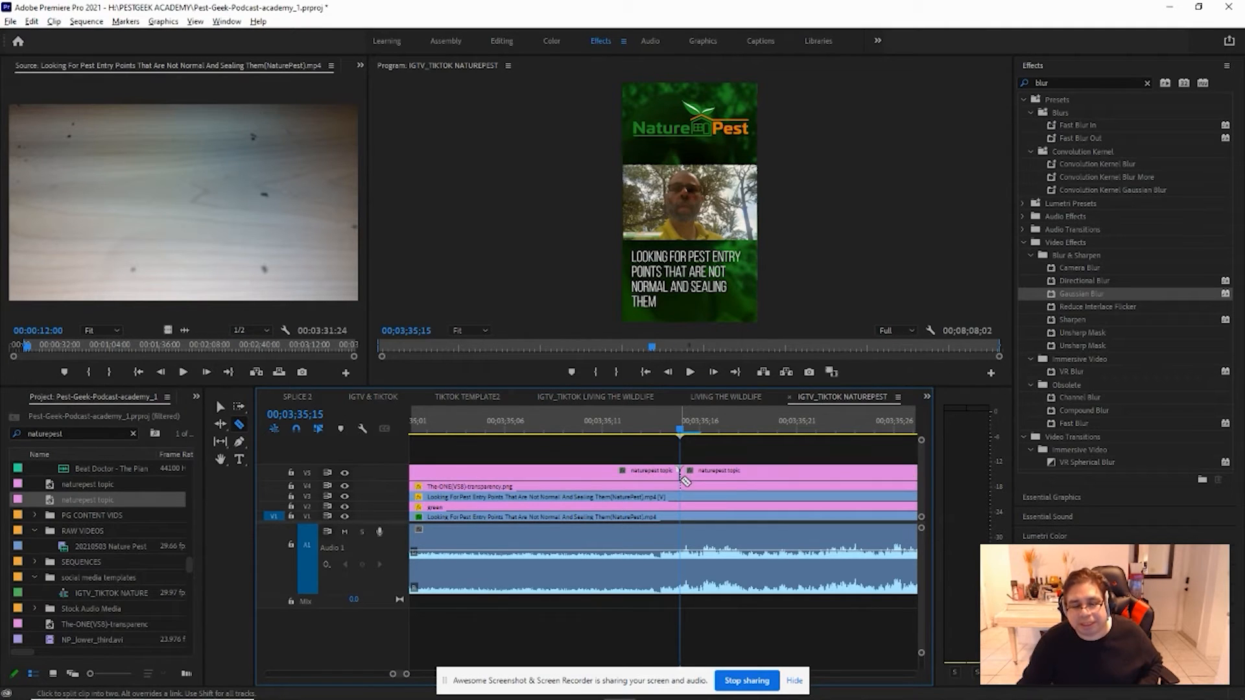
- Split the logo, main video, green overlay and background clips on V4 to V1 at 00;03;35;15 with the Razor tool
click(683, 486)
click(683, 497)
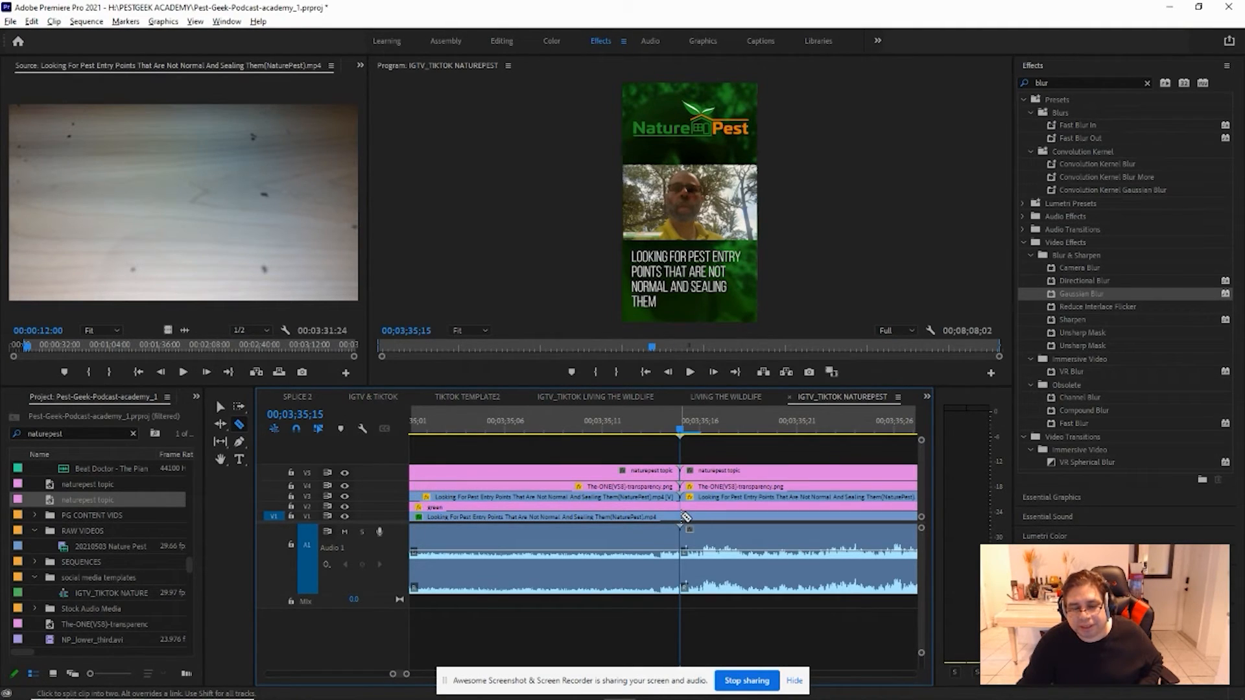
click(683, 507)
click(685, 517)
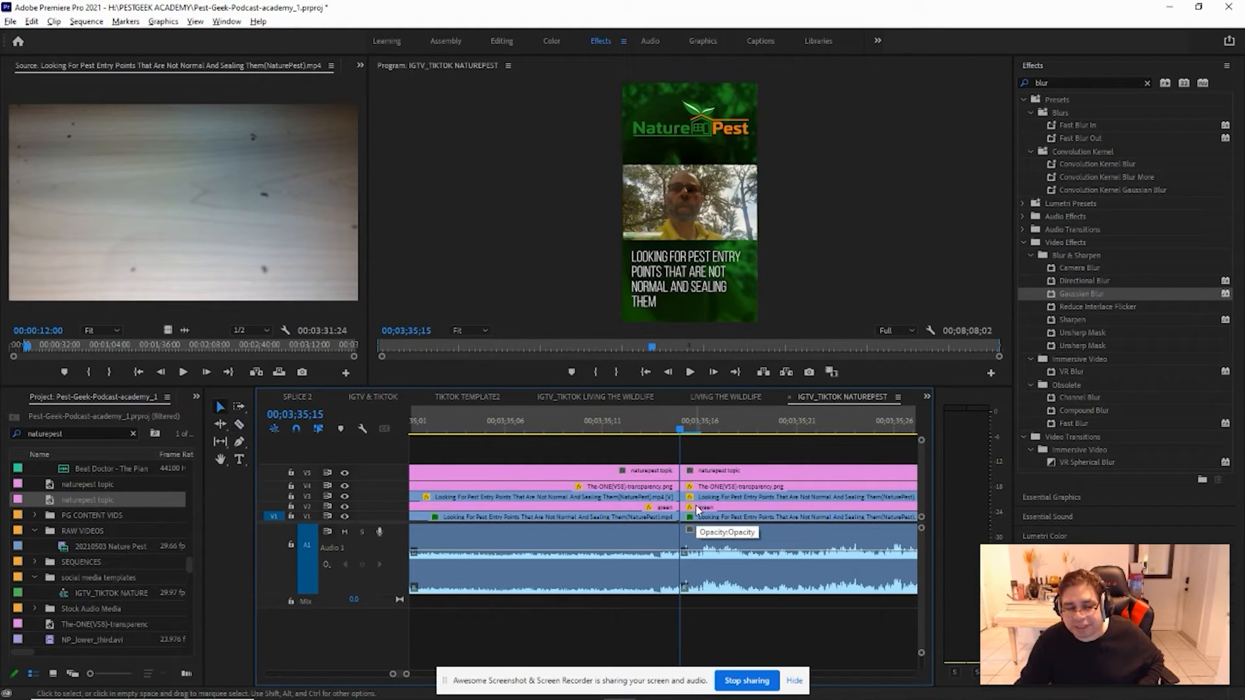
key(v)
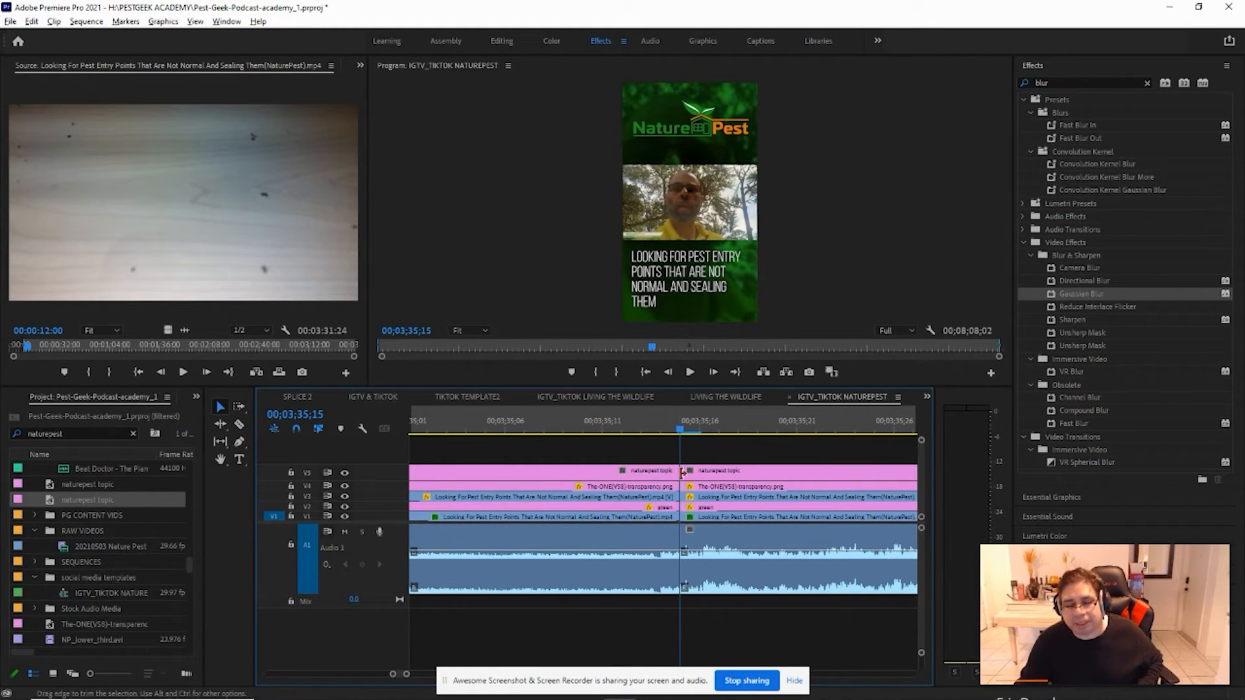
- Delete the topic title and logo segments on V5 and V4 that follow the cut at 00;03;35;15
key(minus)
key(minus)
key(minus)
key(minus)
key(minus)
key(minus)
key(minus)
key(equal)
key(equal)
key(minus)
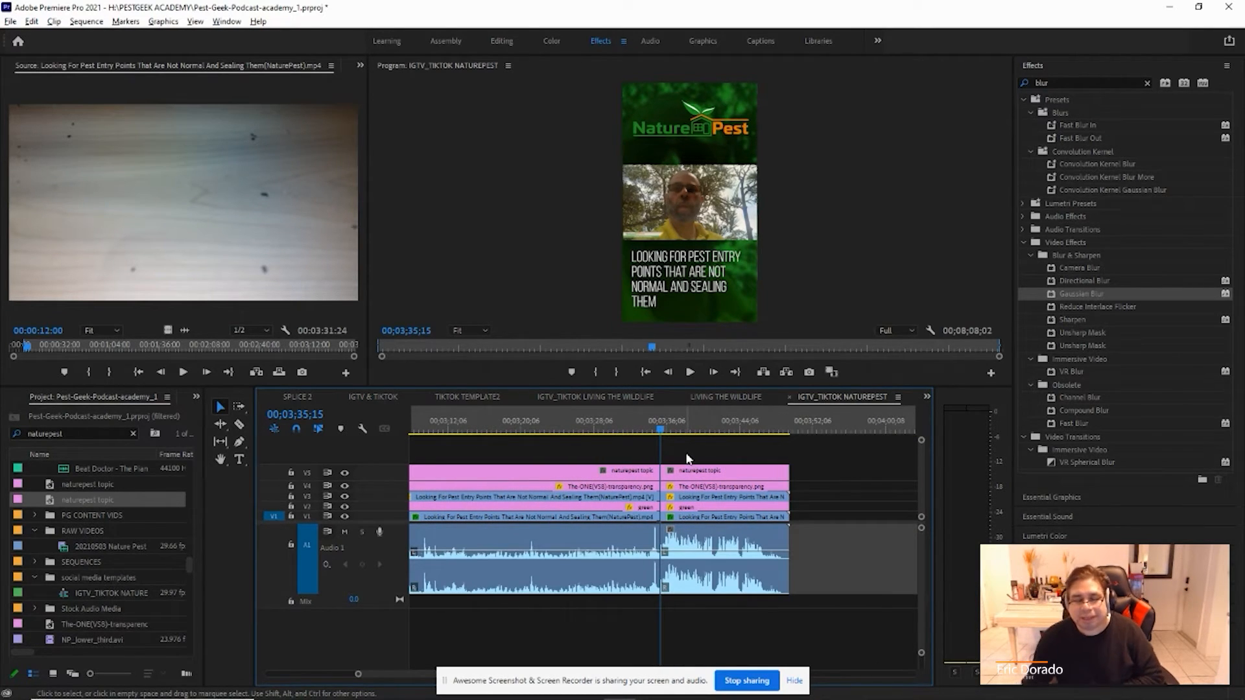
key(space)
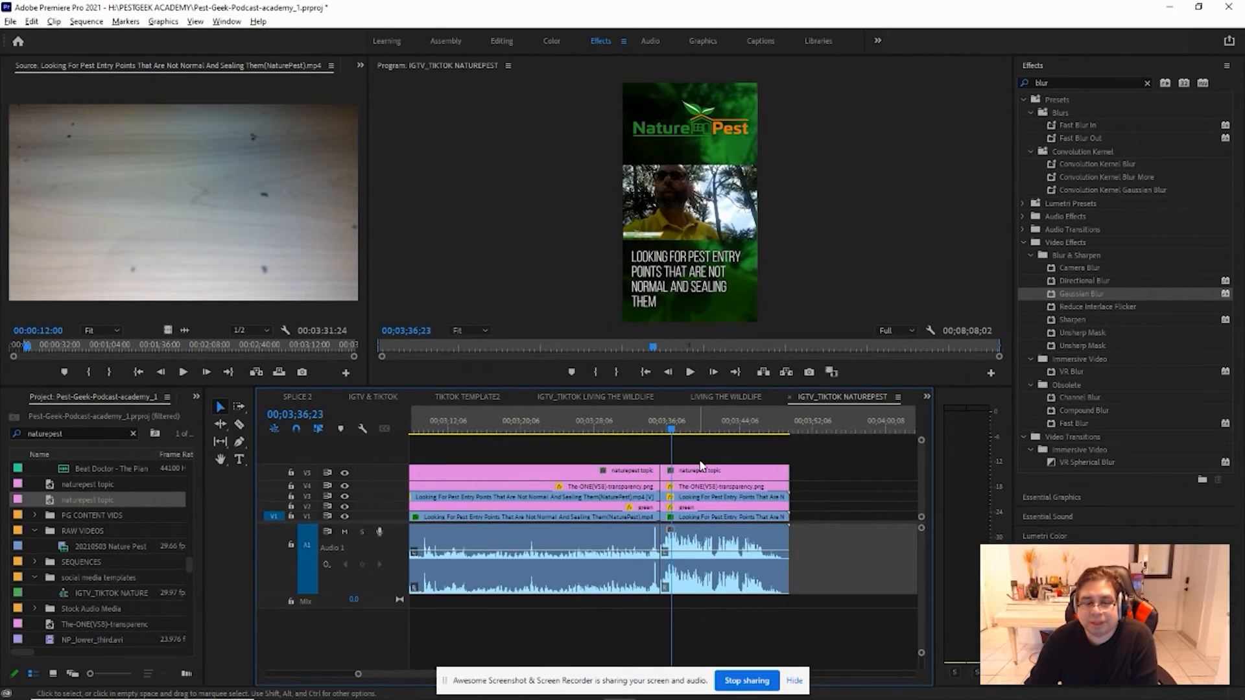
click(717, 477)
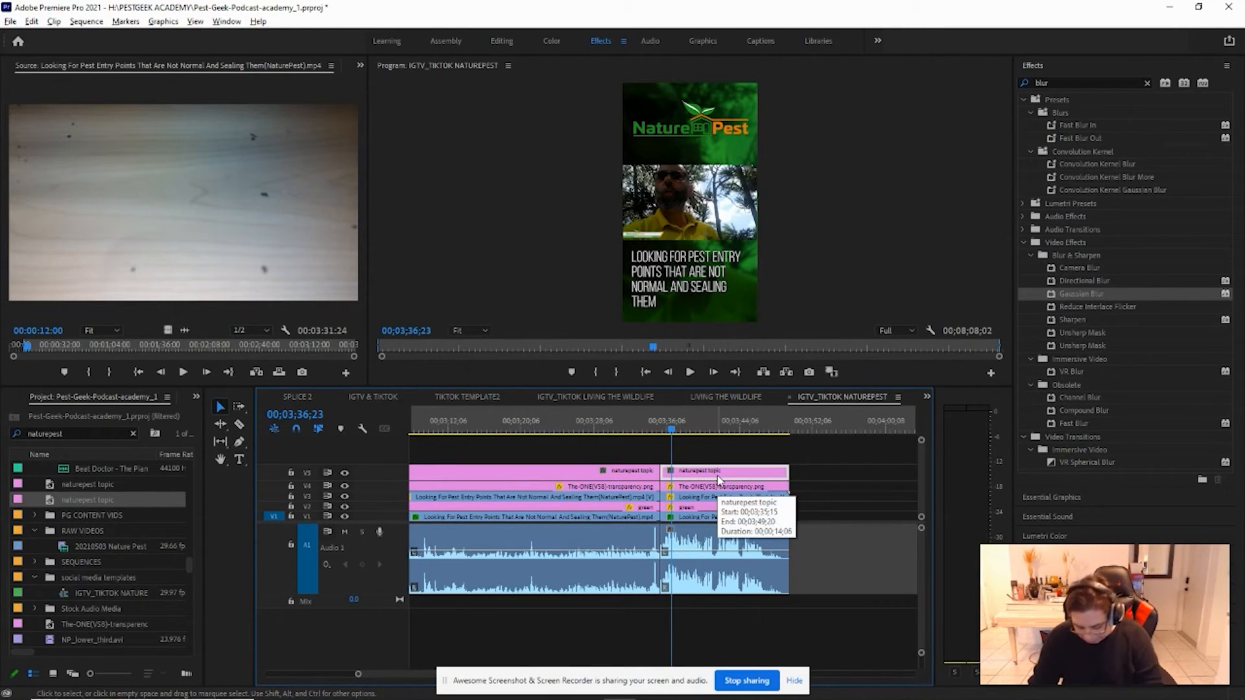
key(Delete)
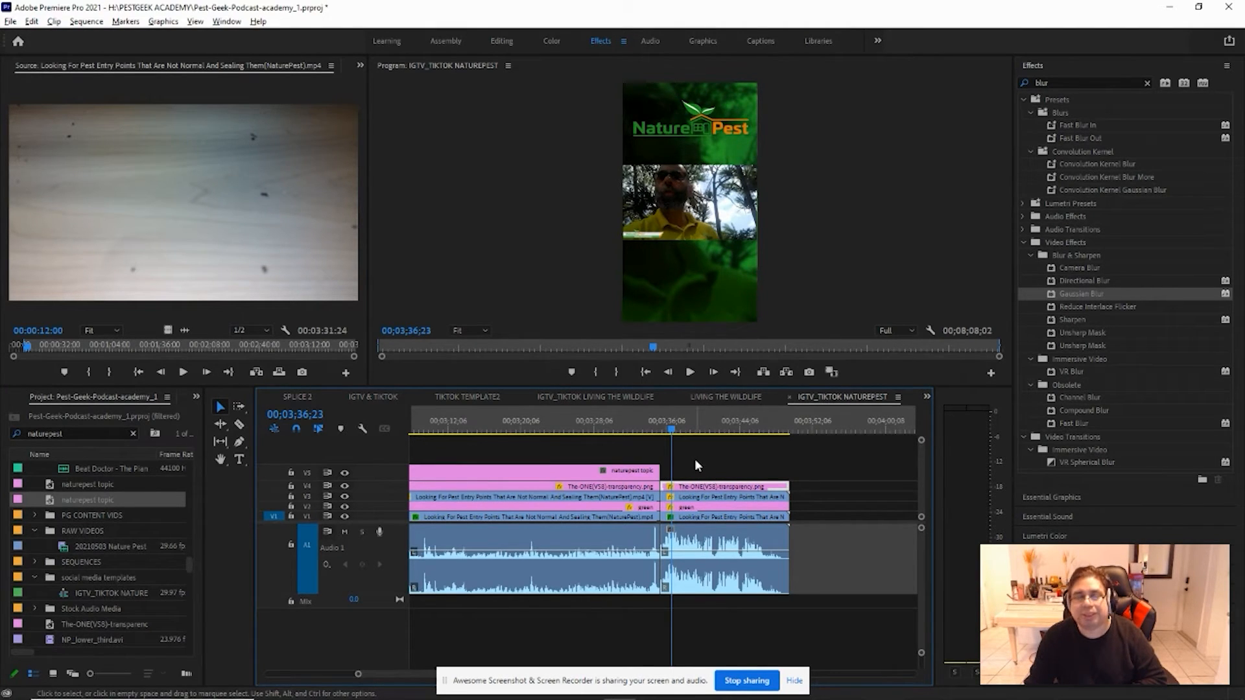
key(Delete)
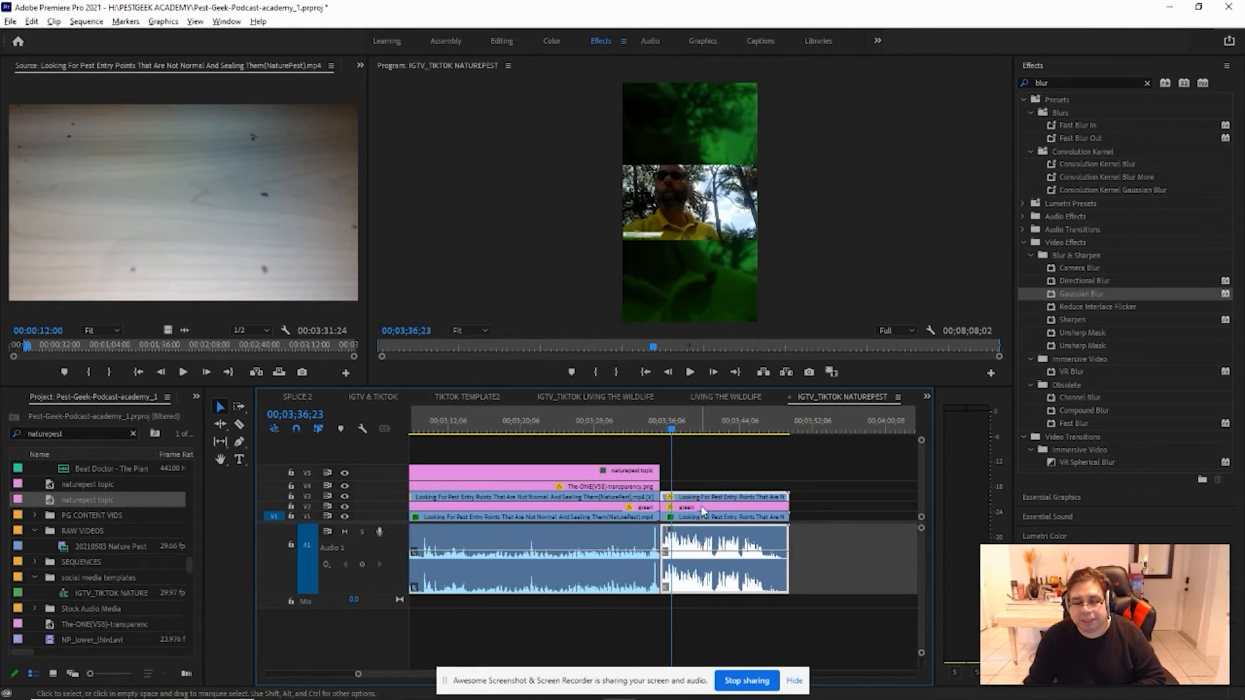
- Delete the green overlay and the blurred background segments beneath the closing scene on V2 and V1
click(703, 509)
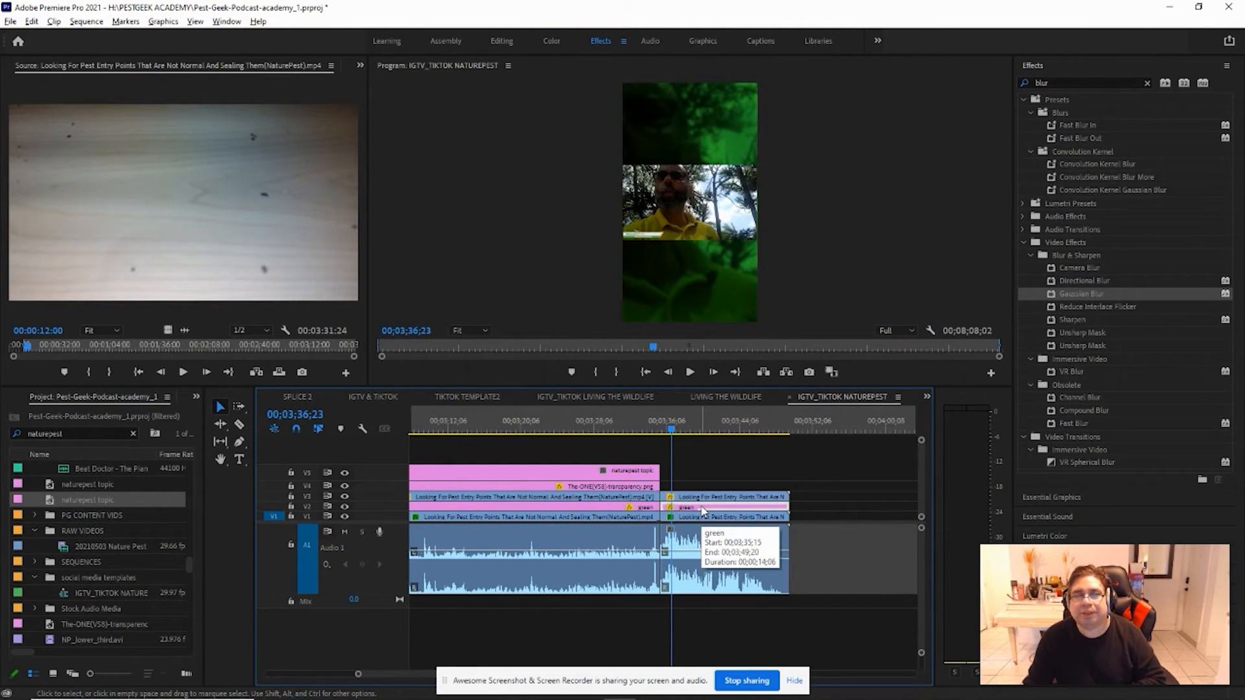
key(Delete)
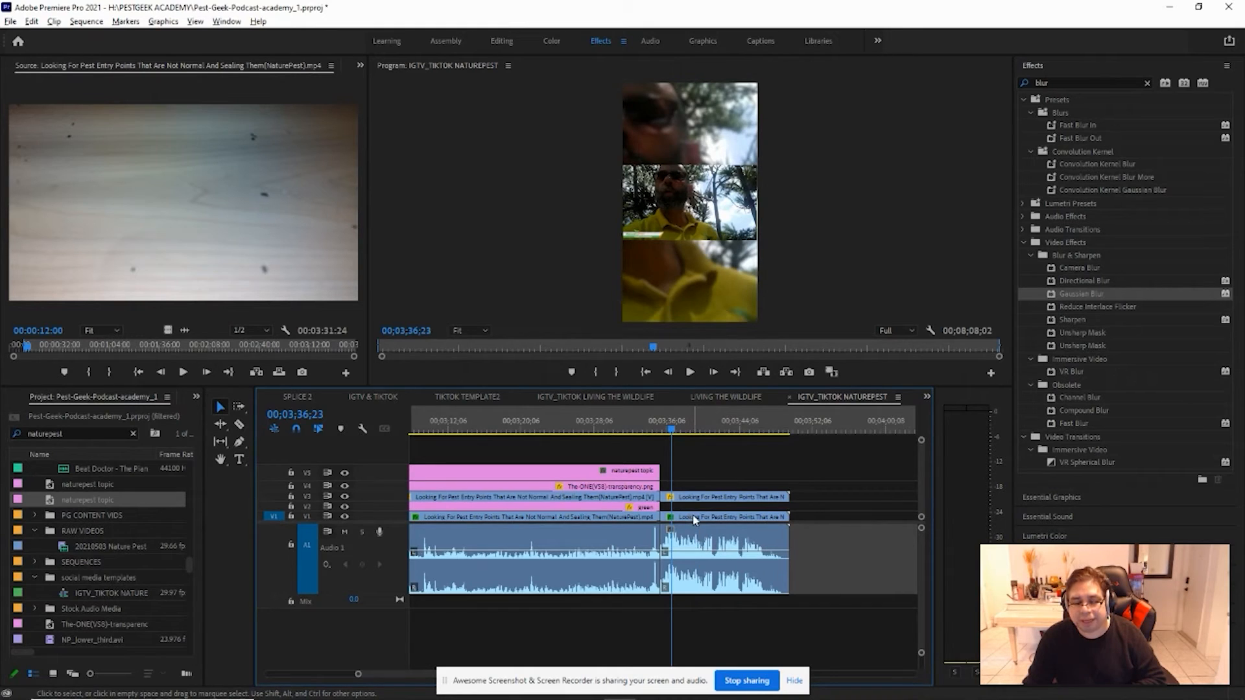
click(694, 519)
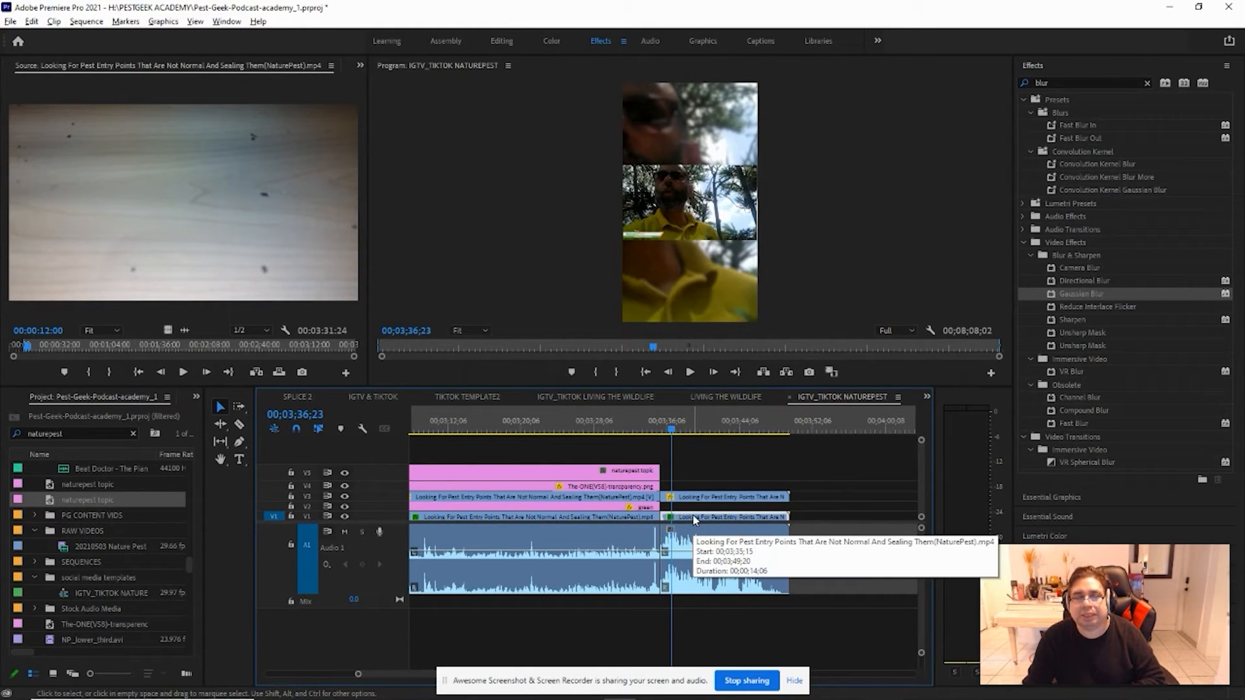
key(Delete)
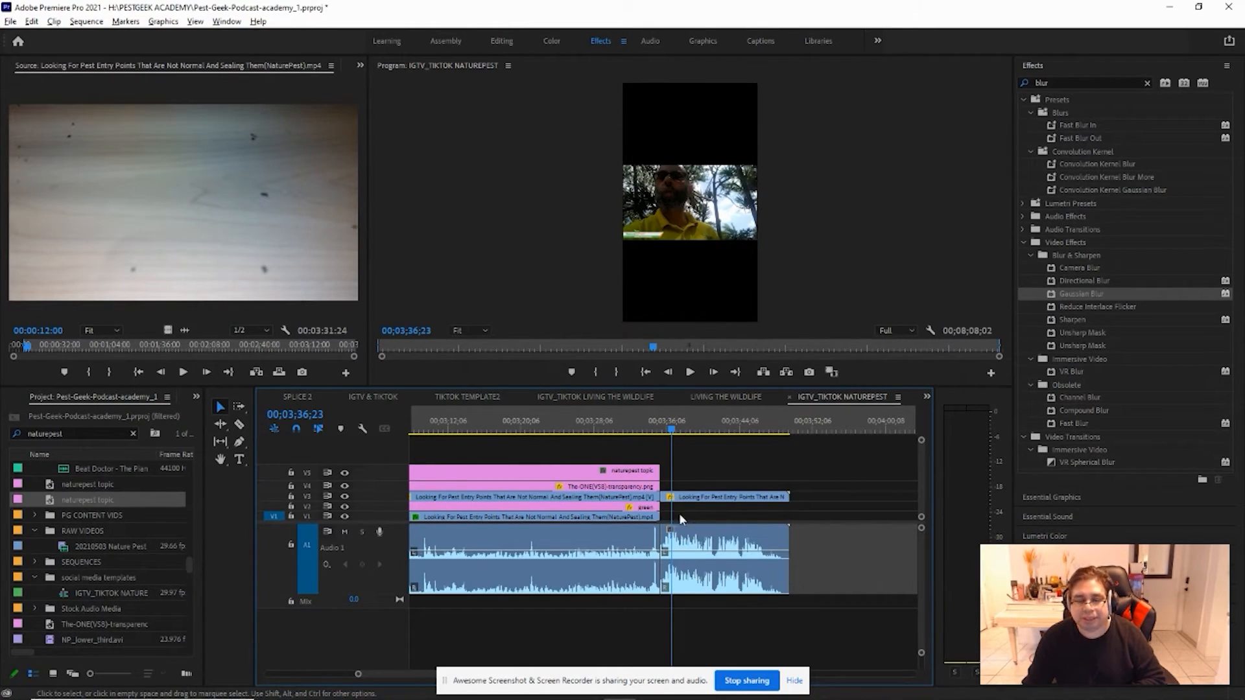
- Select the closing V3 clip with the playhead at 00;03;37;06 and show its effect controls
click(691, 497)
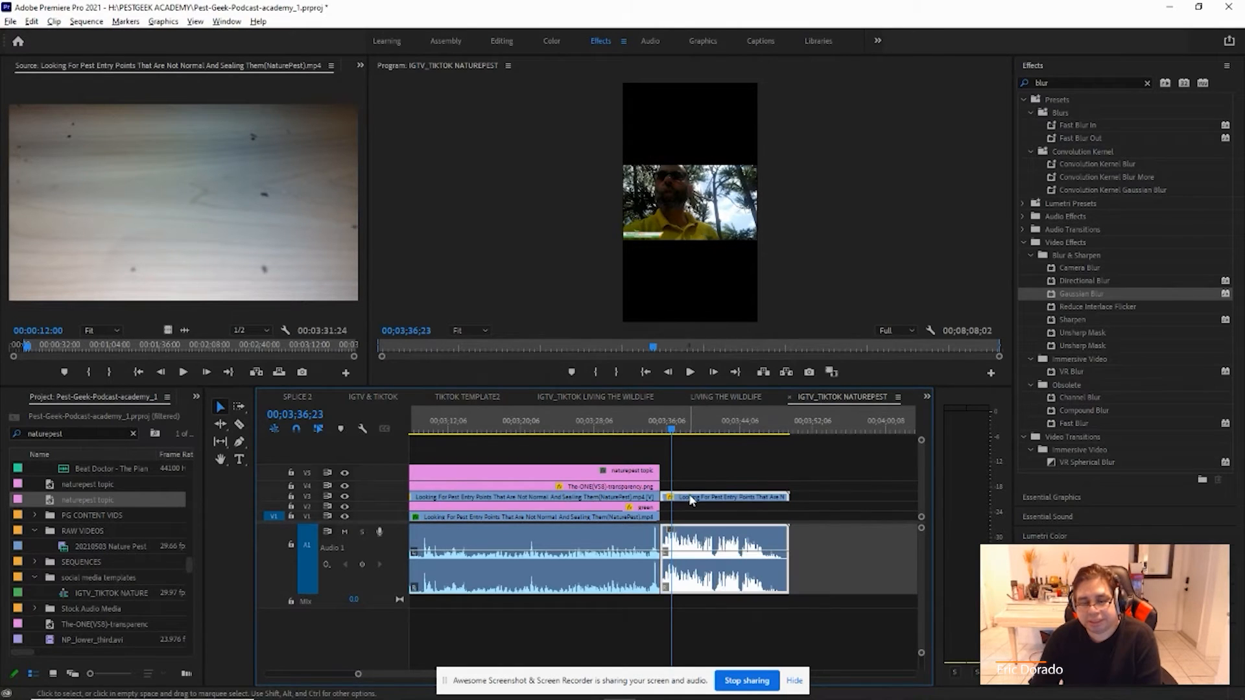
click(677, 429)
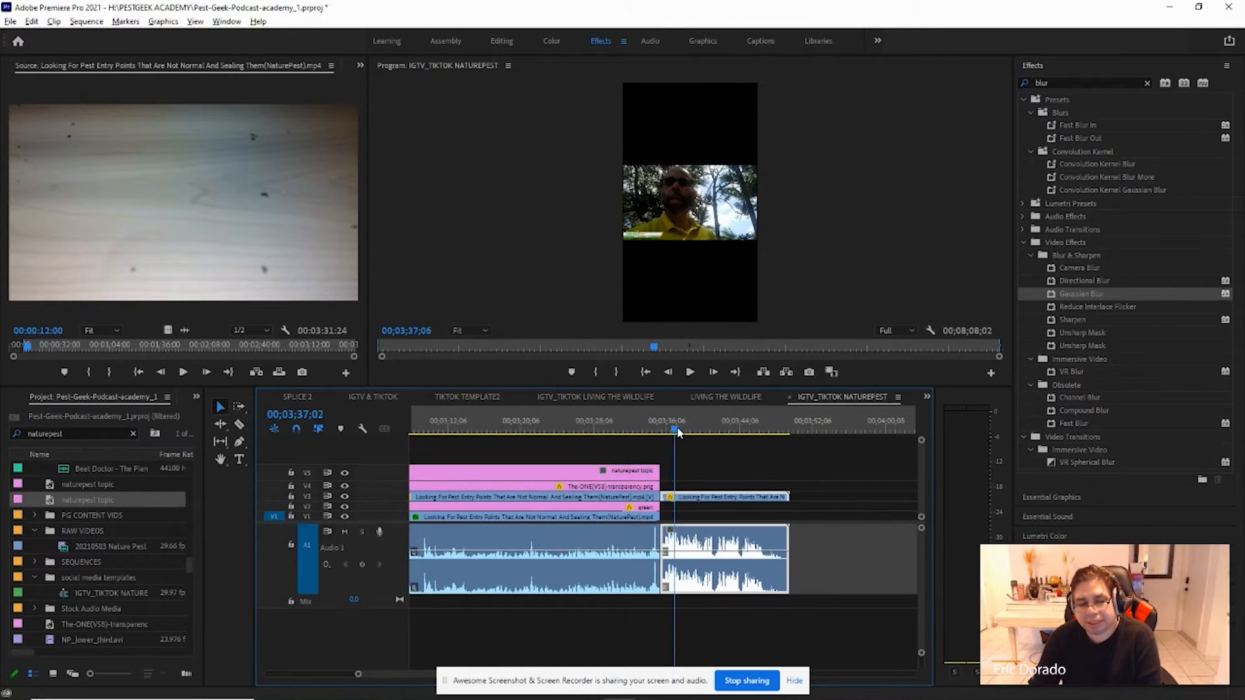
click(713, 484)
click(720, 500)
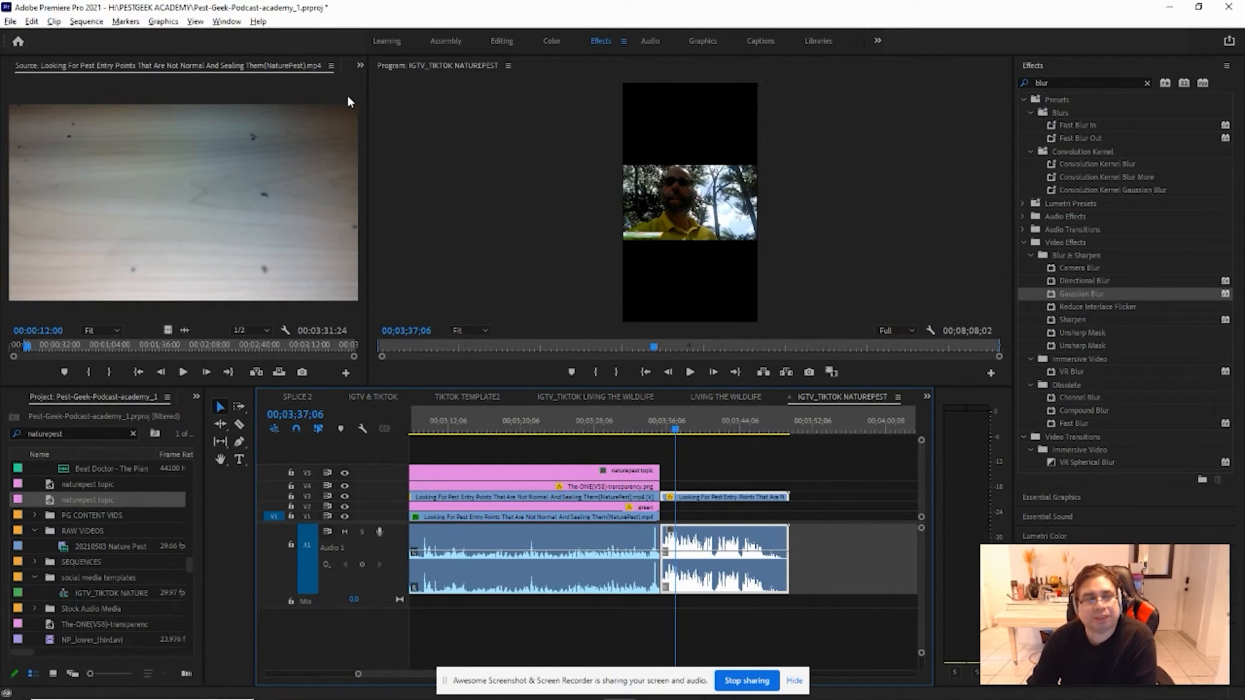
click(360, 66)
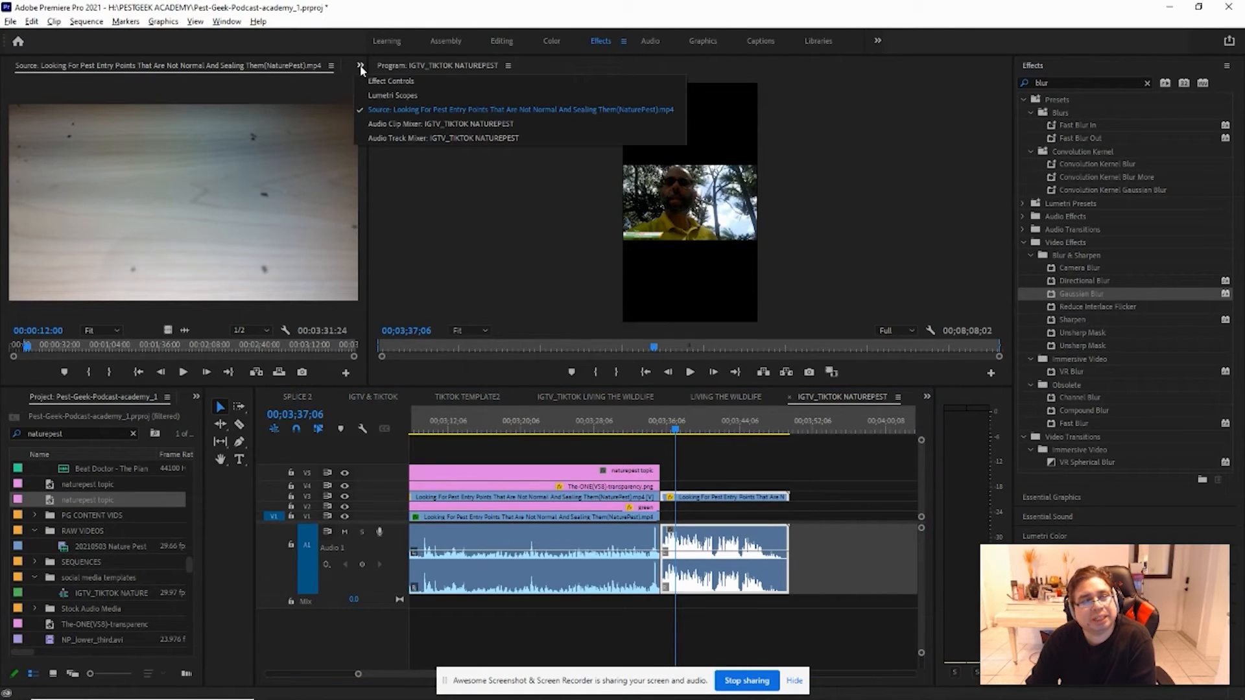
click(392, 81)
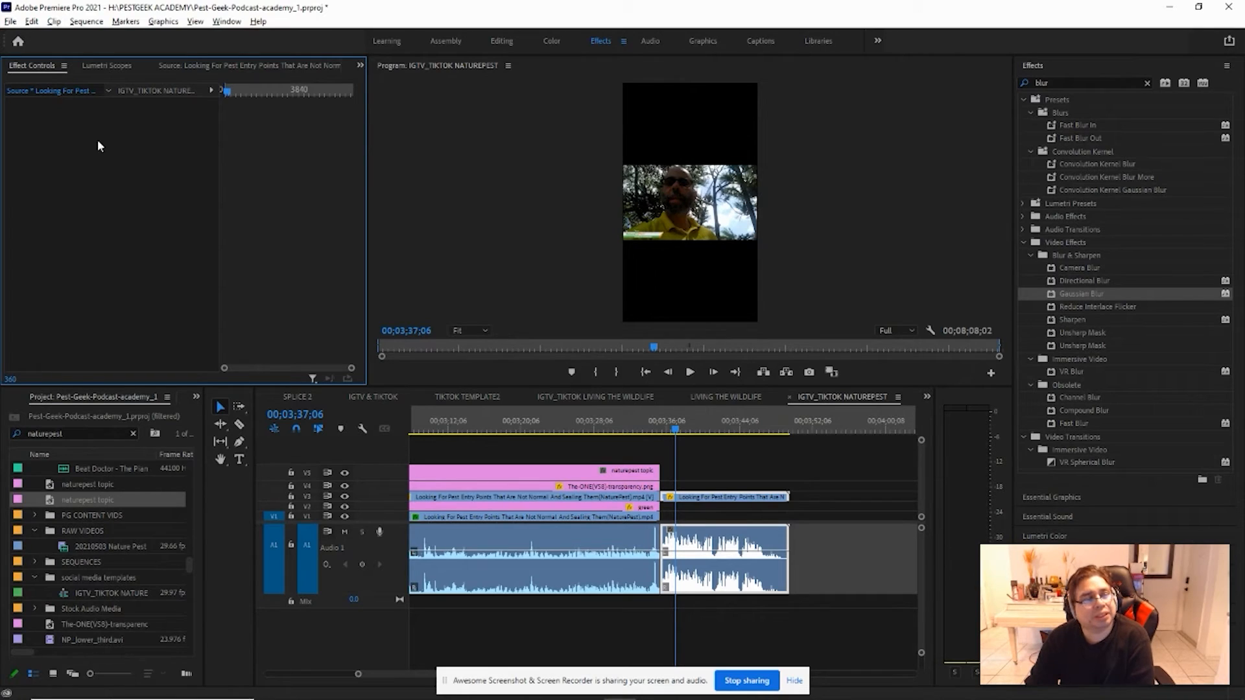
click(720, 464)
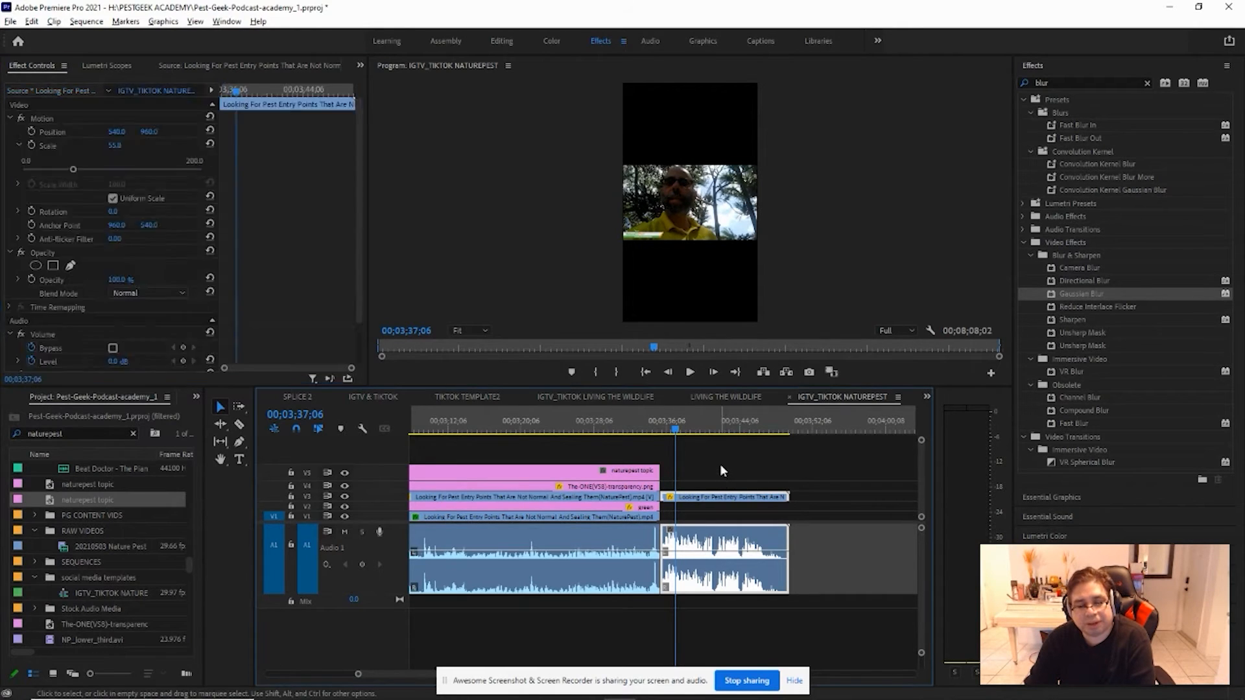
click(718, 496)
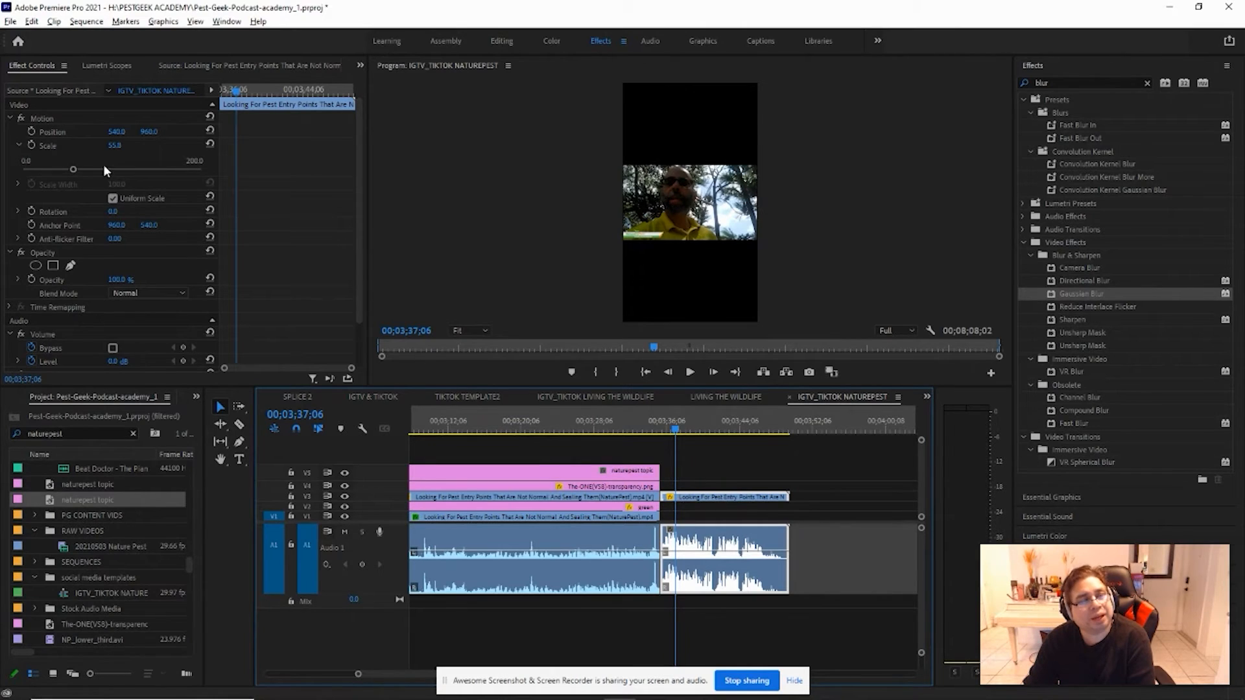
- Scale the closing clip up to about 197.5 and position it at about 867, 1048 so the speaker's face fills the frame
click(41, 115)
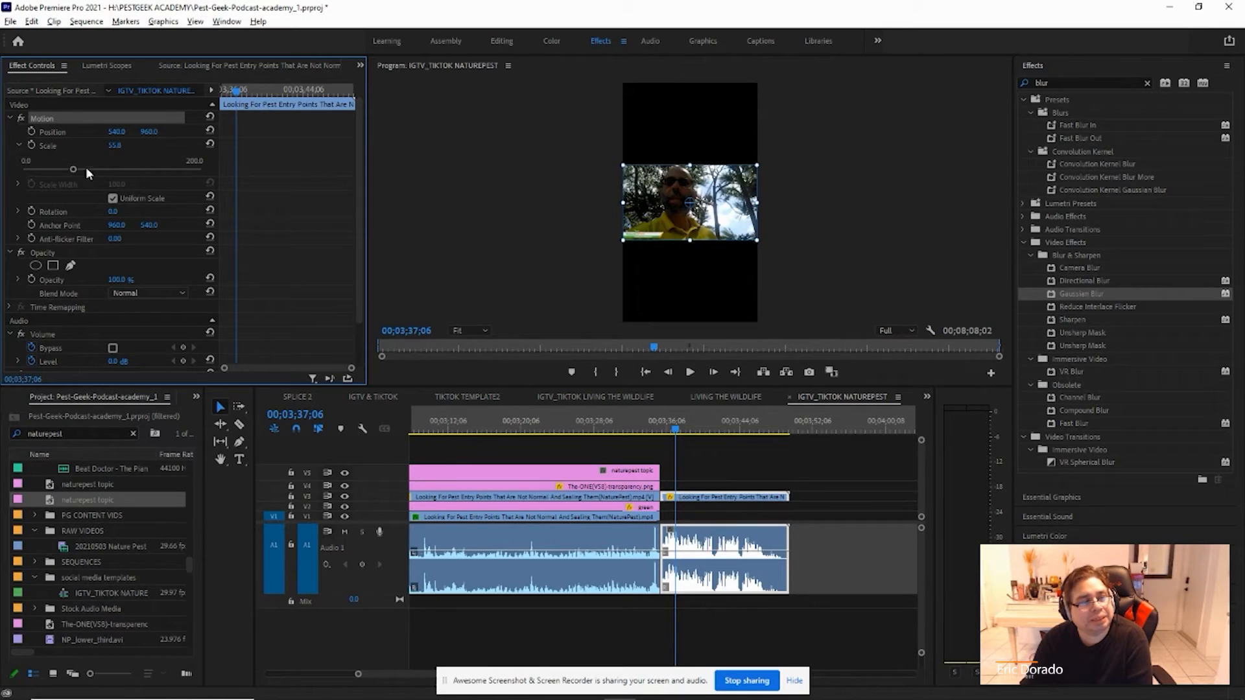
drag(74, 171, 89, 174)
drag(109, 177, 195, 196)
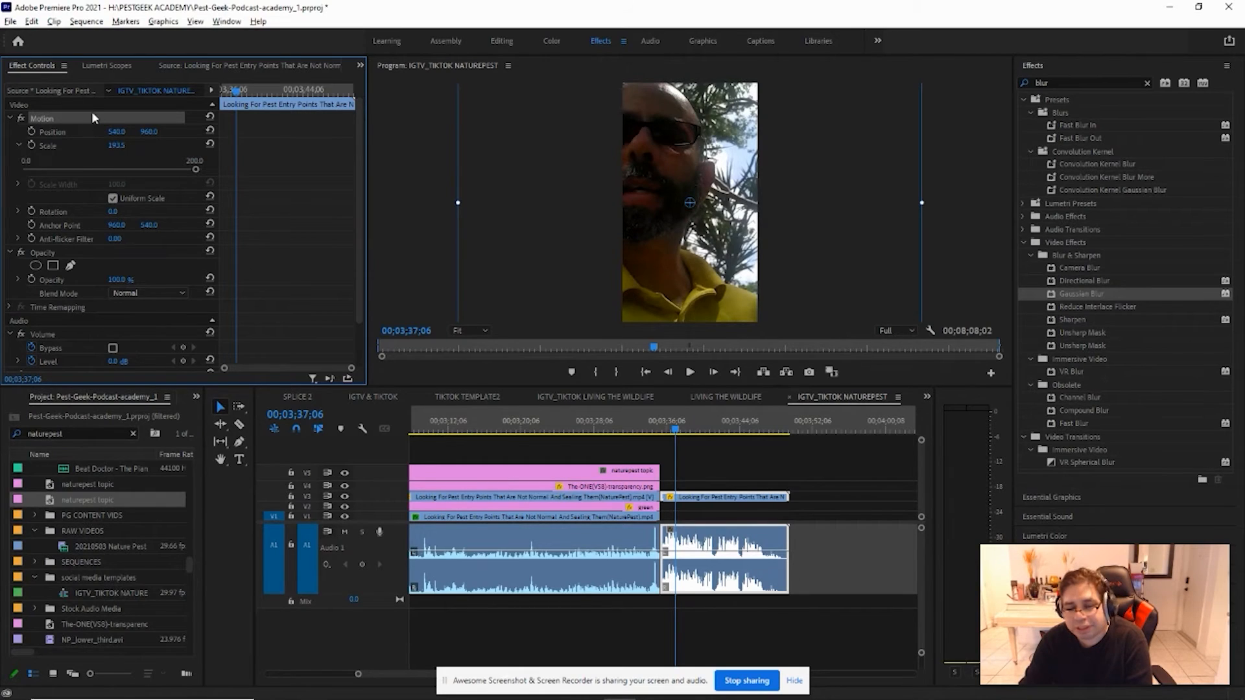
drag(662, 138, 707, 146)
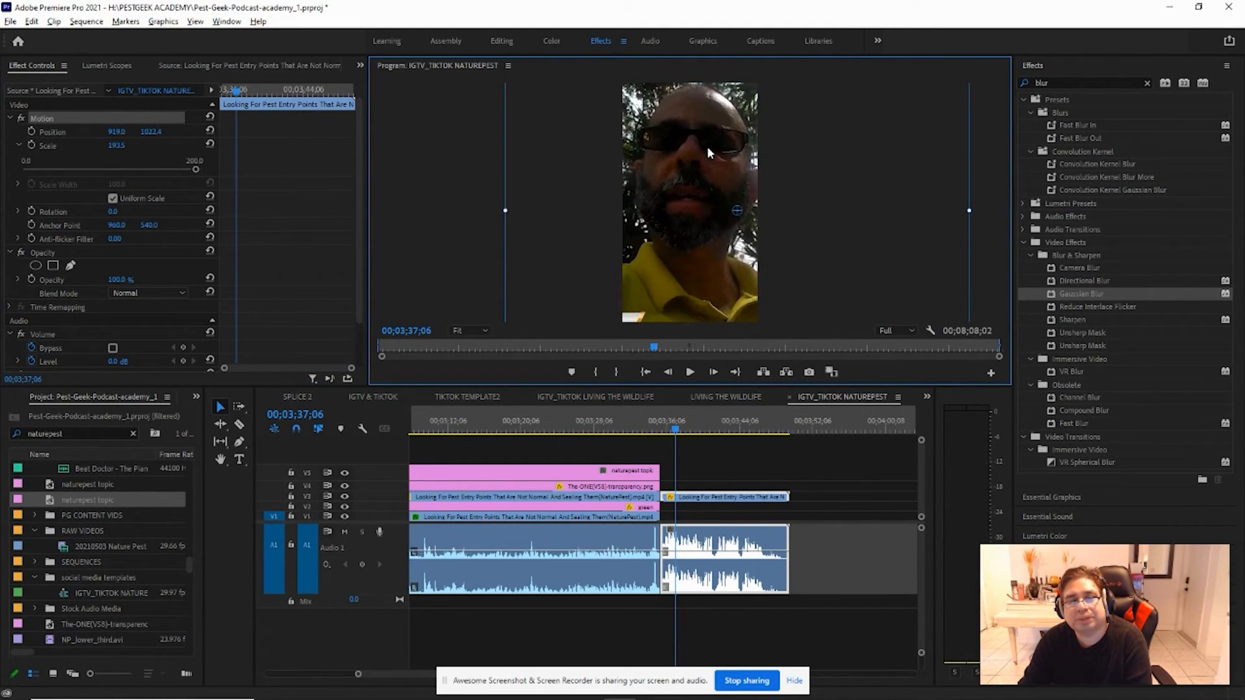
drag(115, 147, 124, 152)
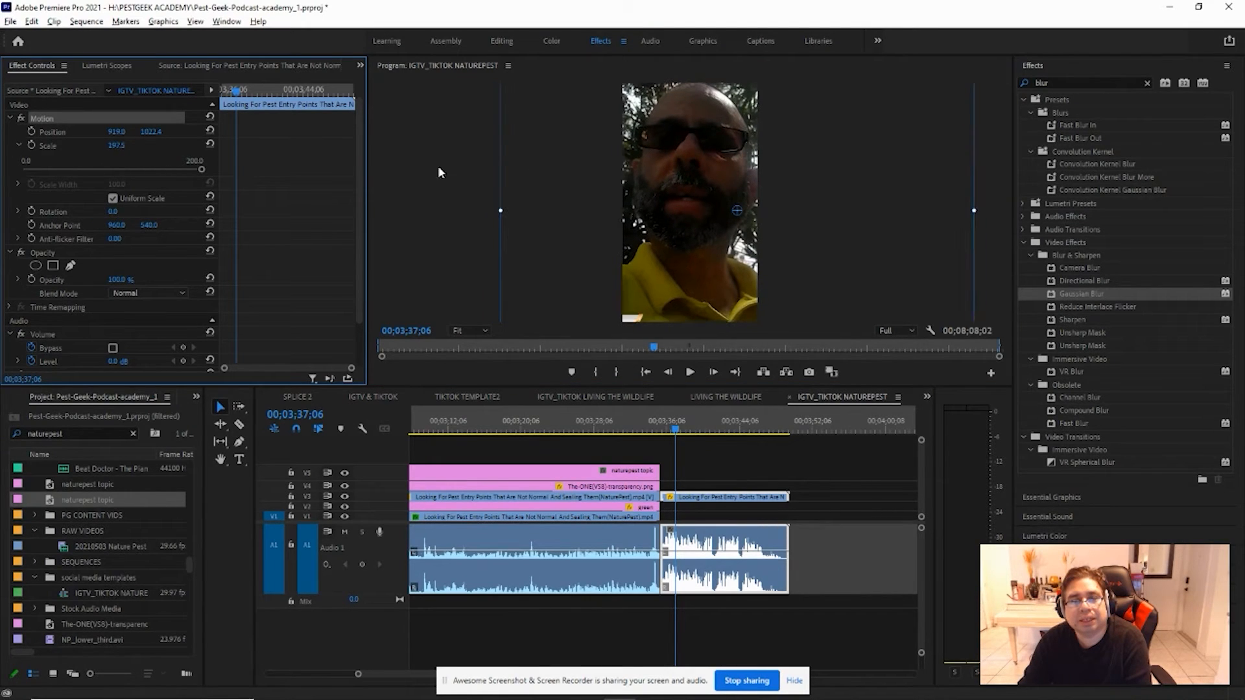
drag(688, 182, 682, 184)
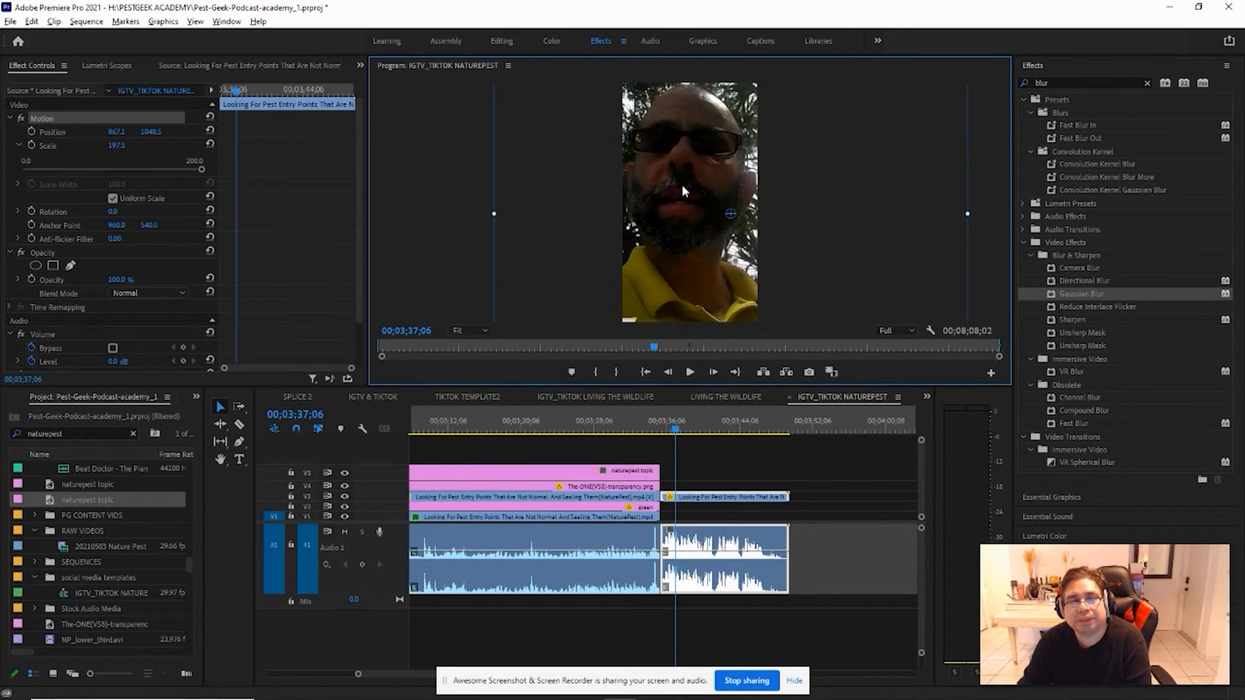
- Play back the change into the enlarged closing clip, starting from about 00;03;33;15
click(655, 429)
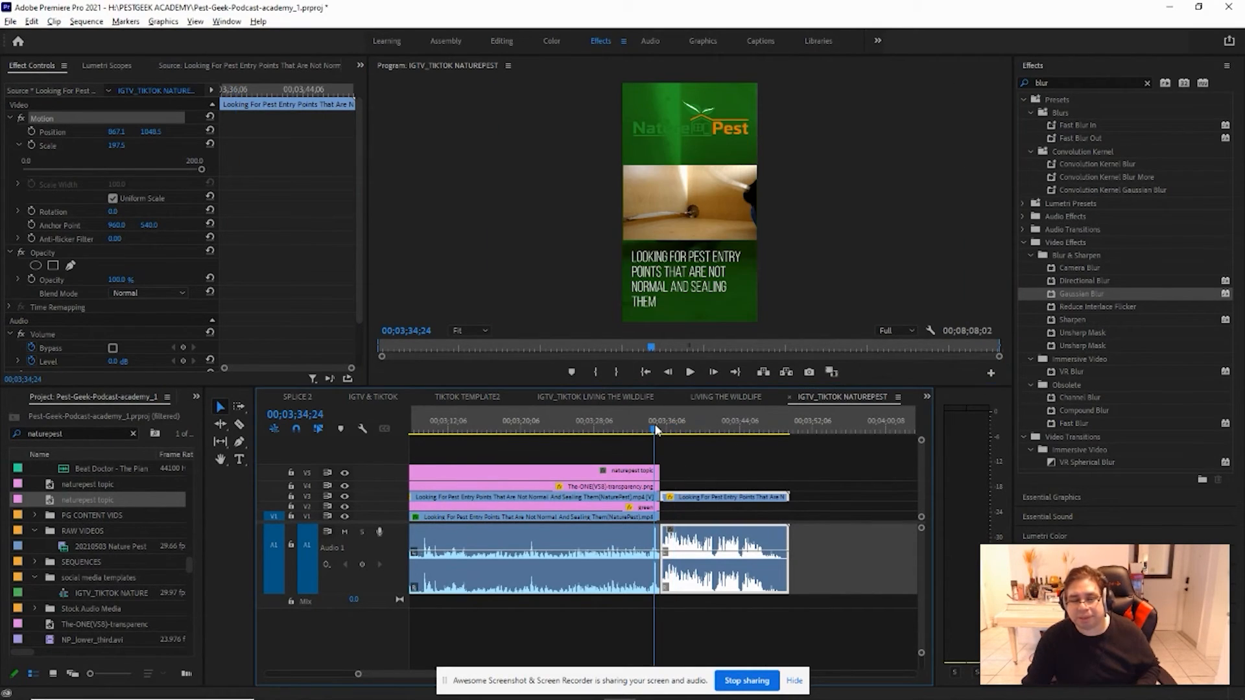
drag(655, 429, 645, 433)
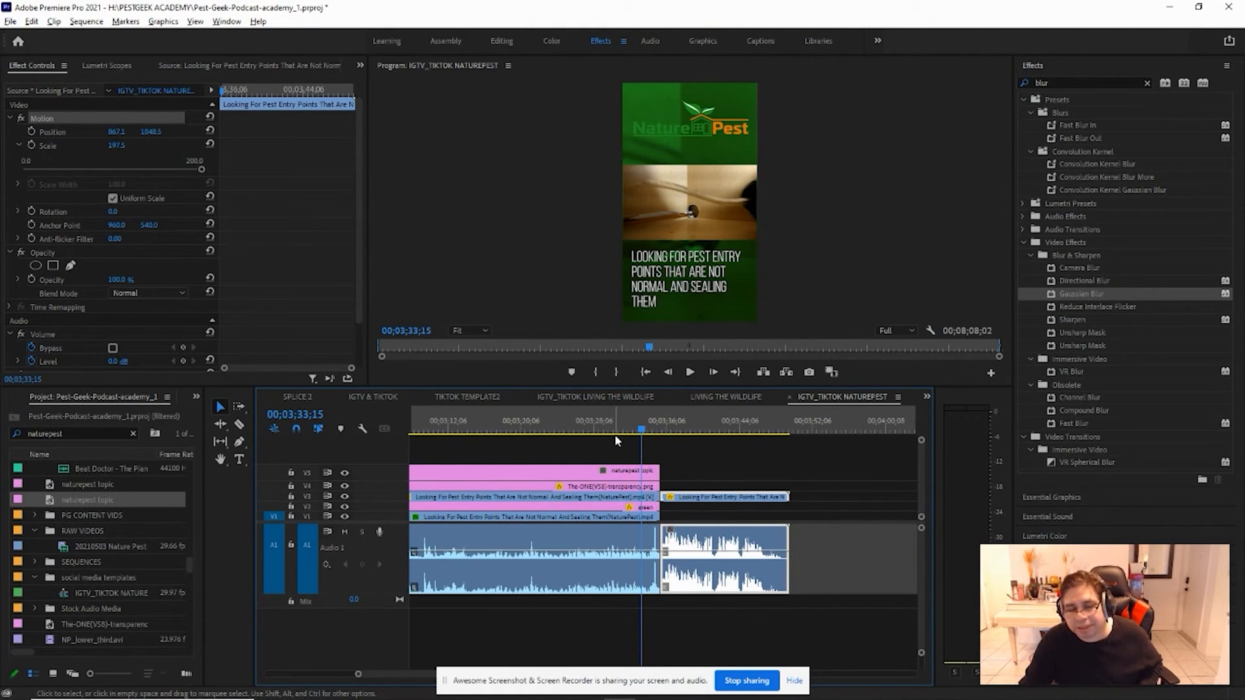
key(space)
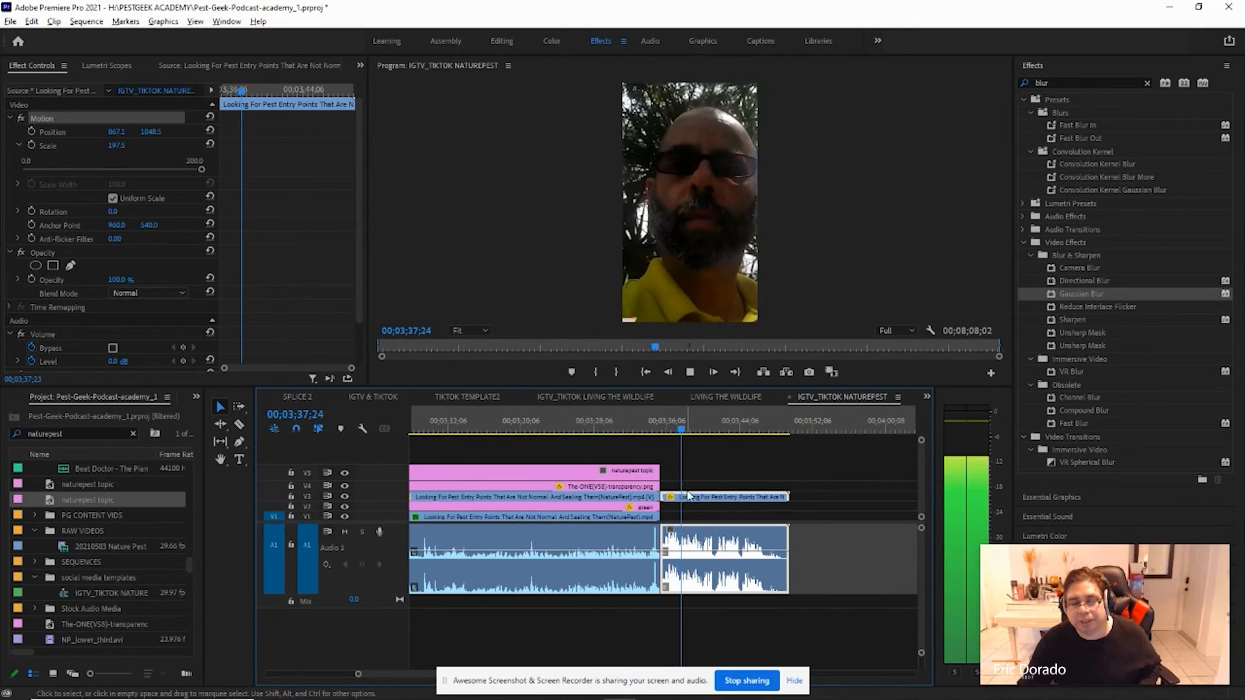
key(space)
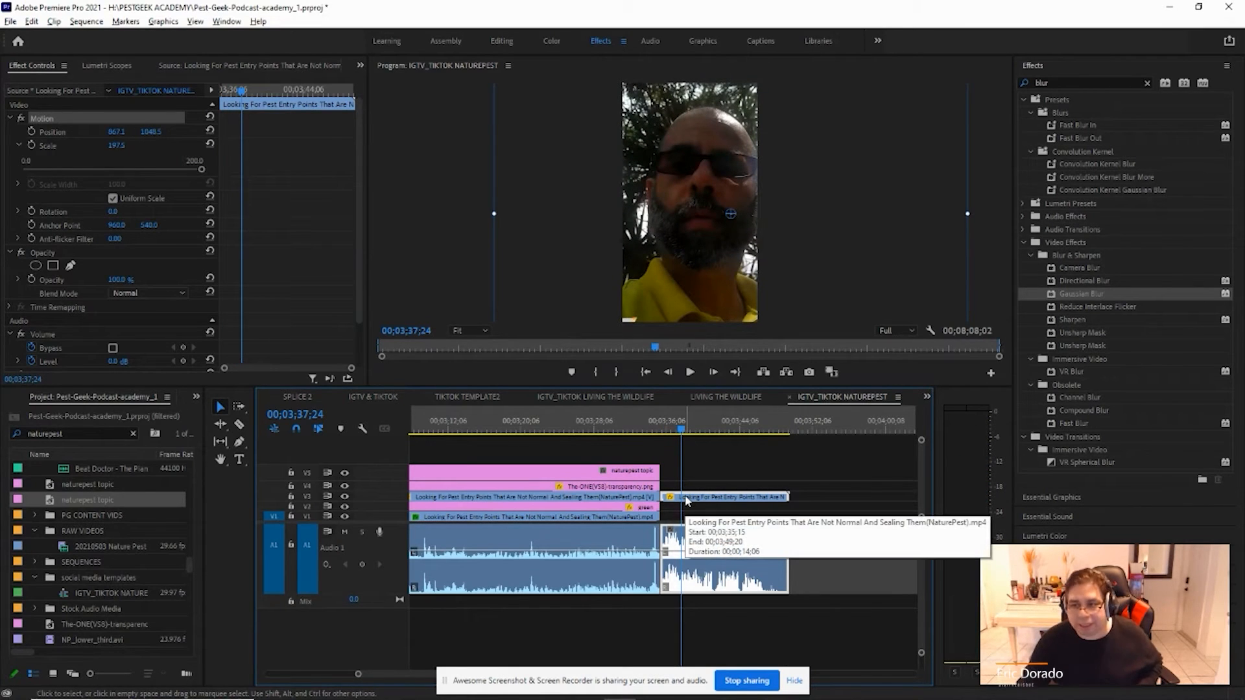
- Apply the default video transition to the end of the closing V3 clip and play back across the cut
click(679, 432)
drag(680, 433, 666, 432)
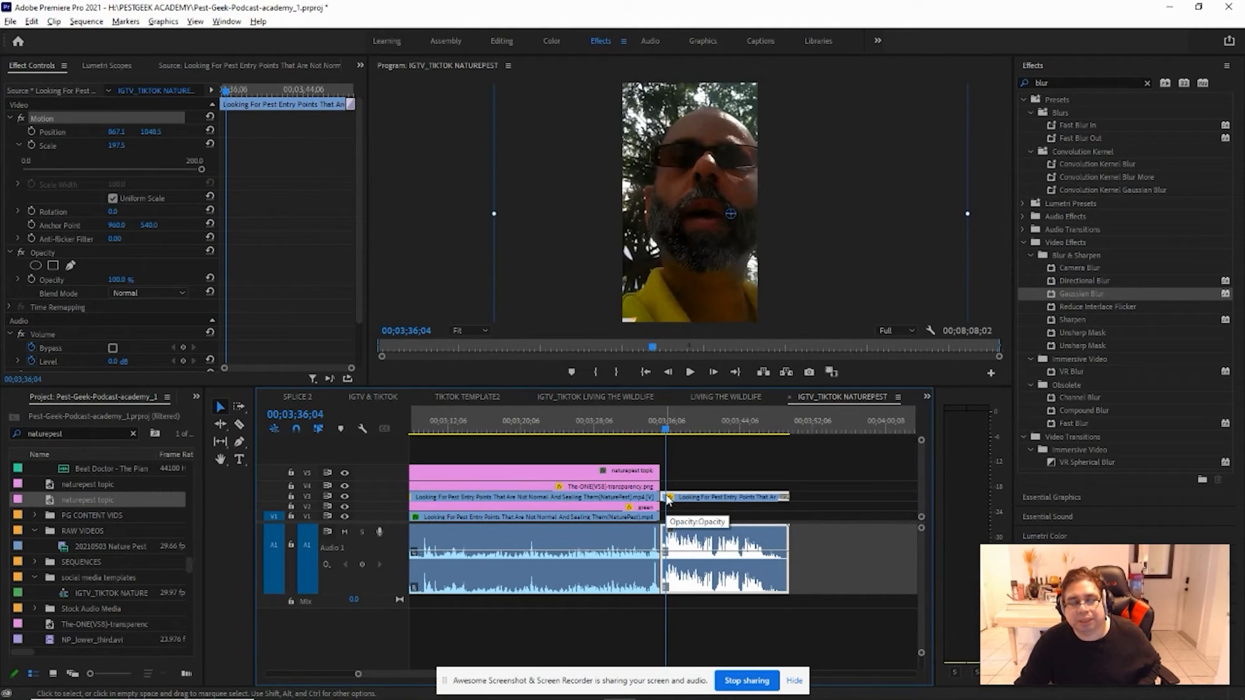
drag(661, 434, 653, 433)
key(space)
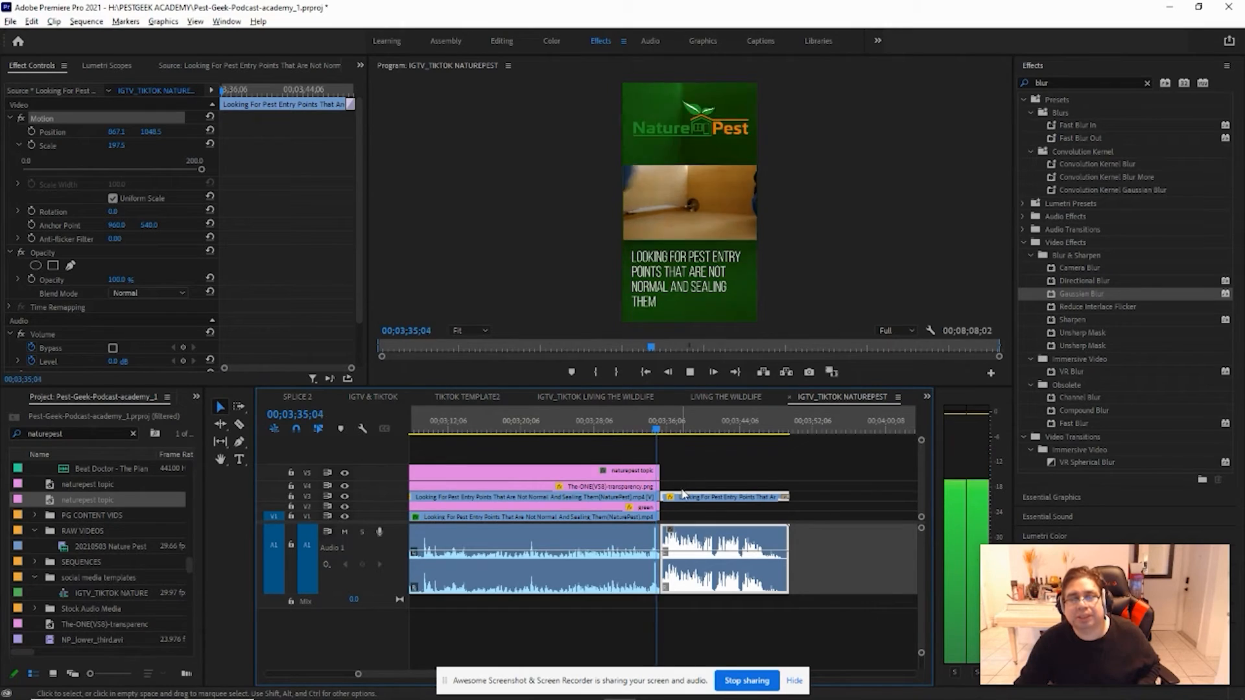
click(681, 498)
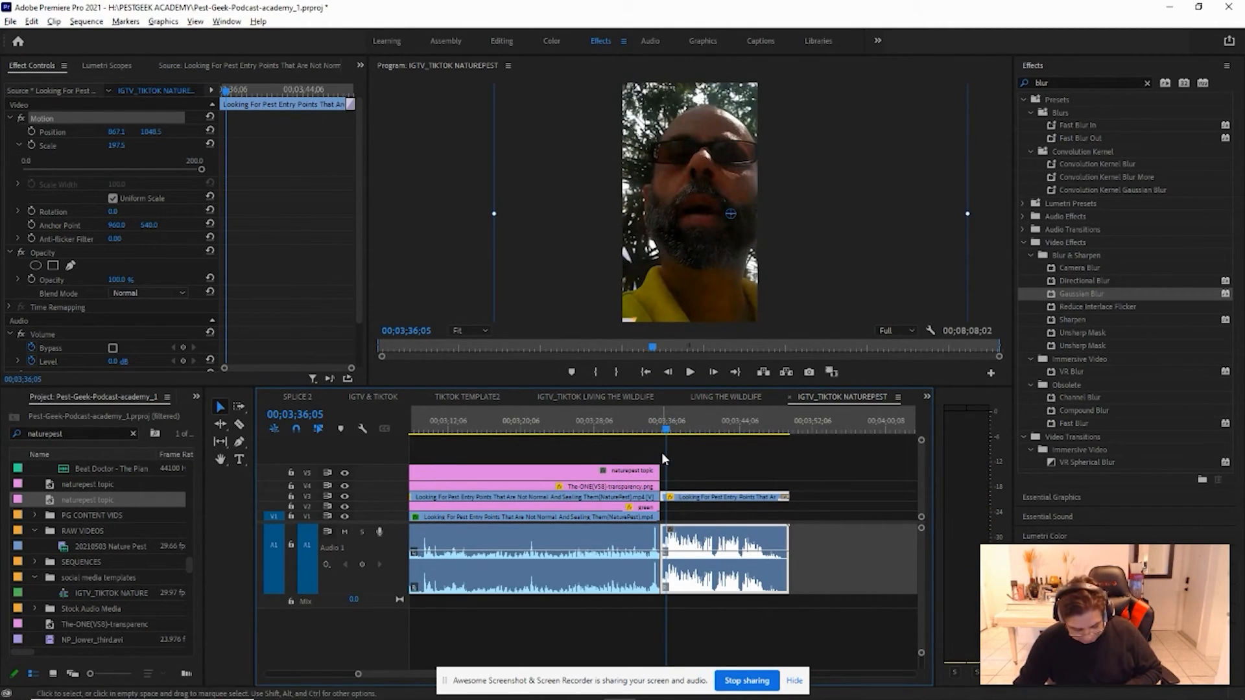
- Move the closing V3 clip slightly away from the preceding clips so it starts at 00;03;35;18
key(=)
key(=)
key(=)
key(=)
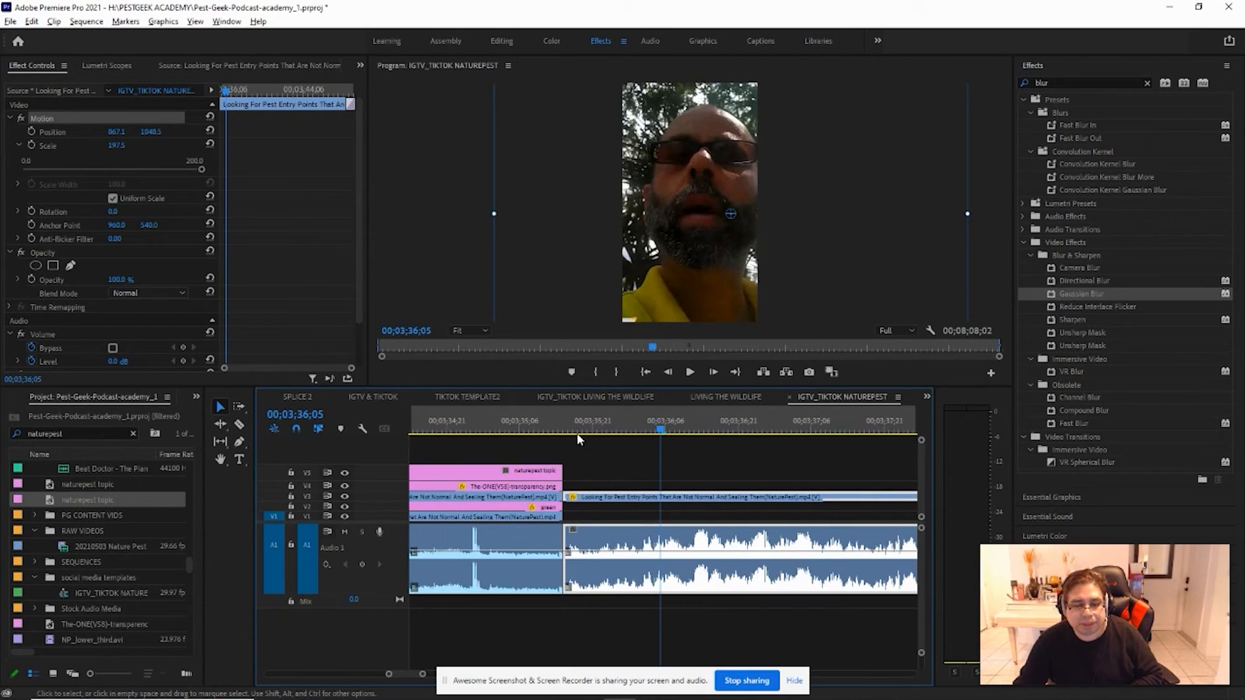
click(579, 439)
drag(590, 500, 606, 499)
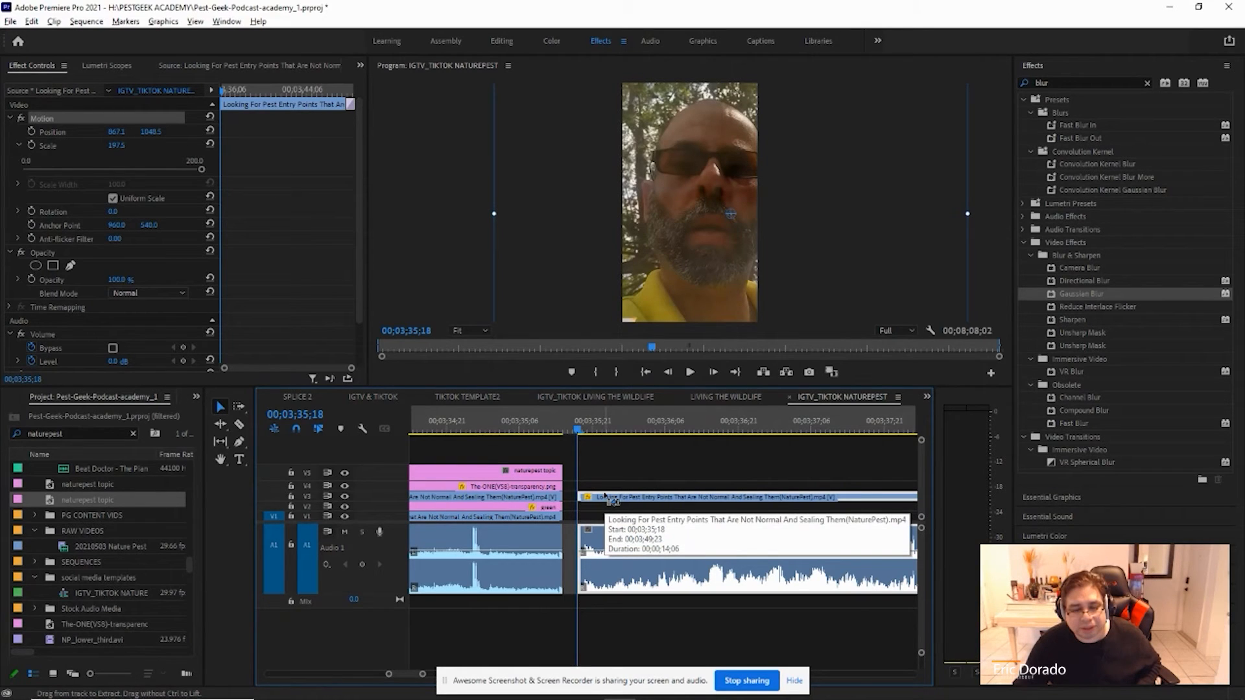
- Apply the default transition to the start of the closing clip, preview it, and move the clip back against the preceding one
key(ctrl+d)
key(space)
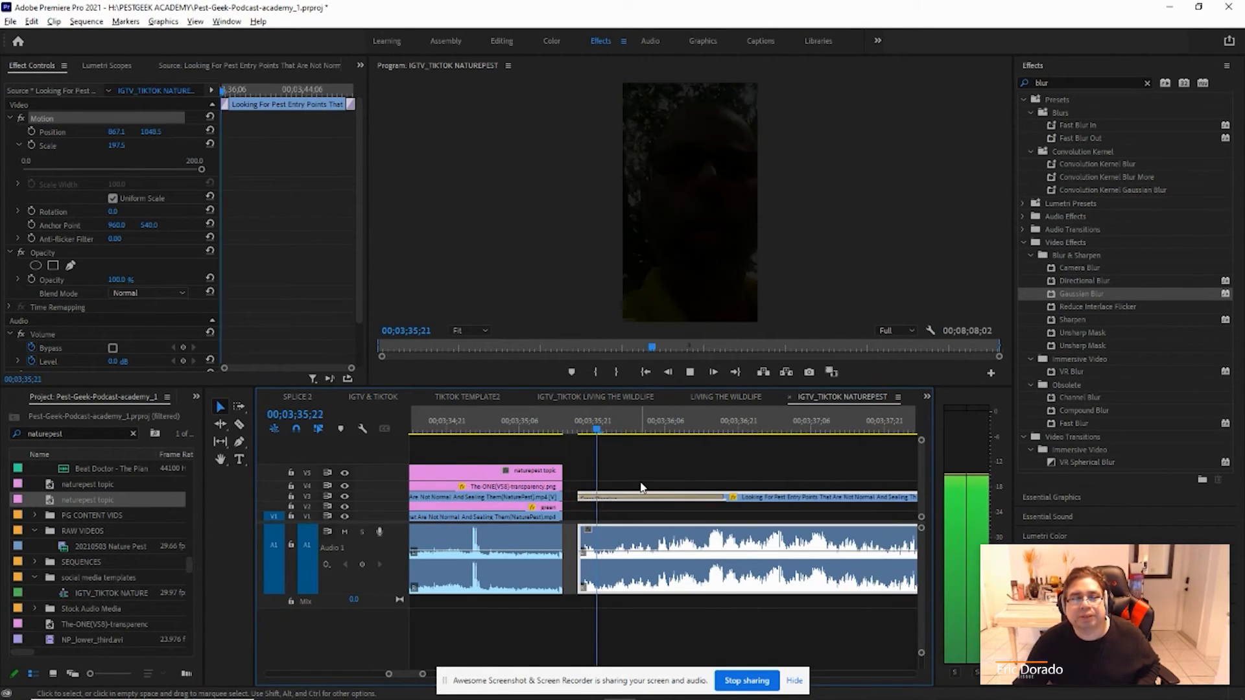
key(space)
drag(779, 497, 764, 497)
click(547, 421)
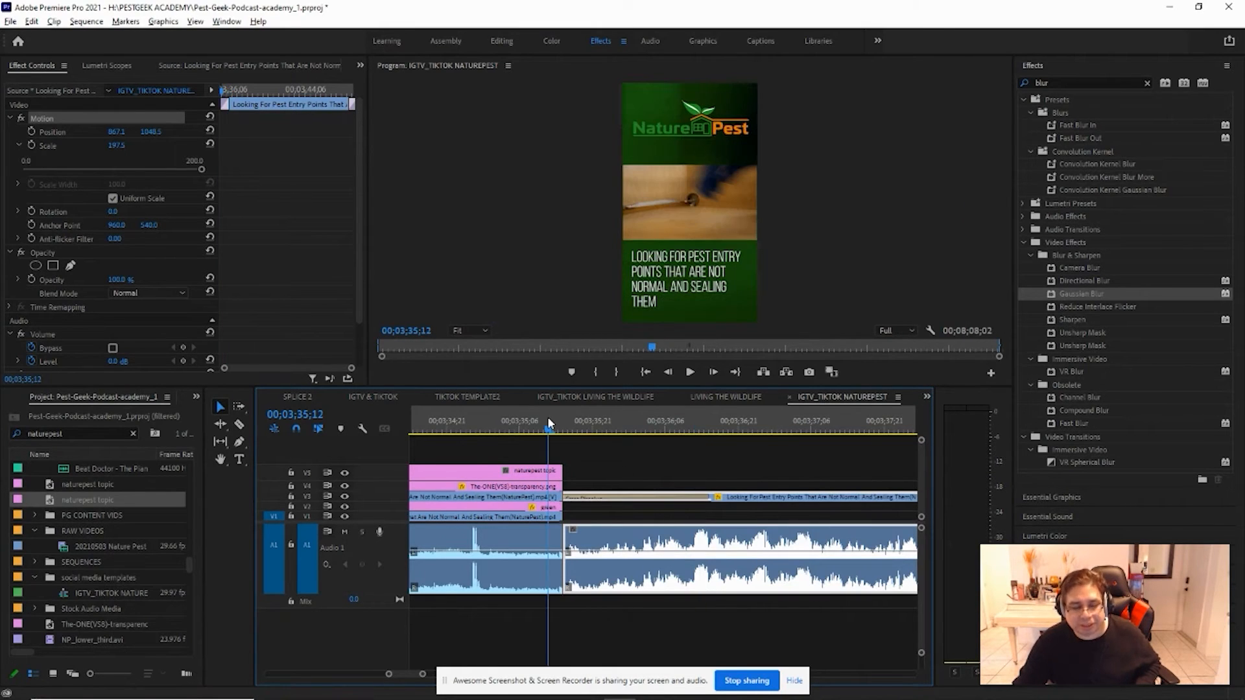
- Play back the transition into the closing V3 clip, starting from 00;03;32;23
key(minus)
key(minus)
key(minus)
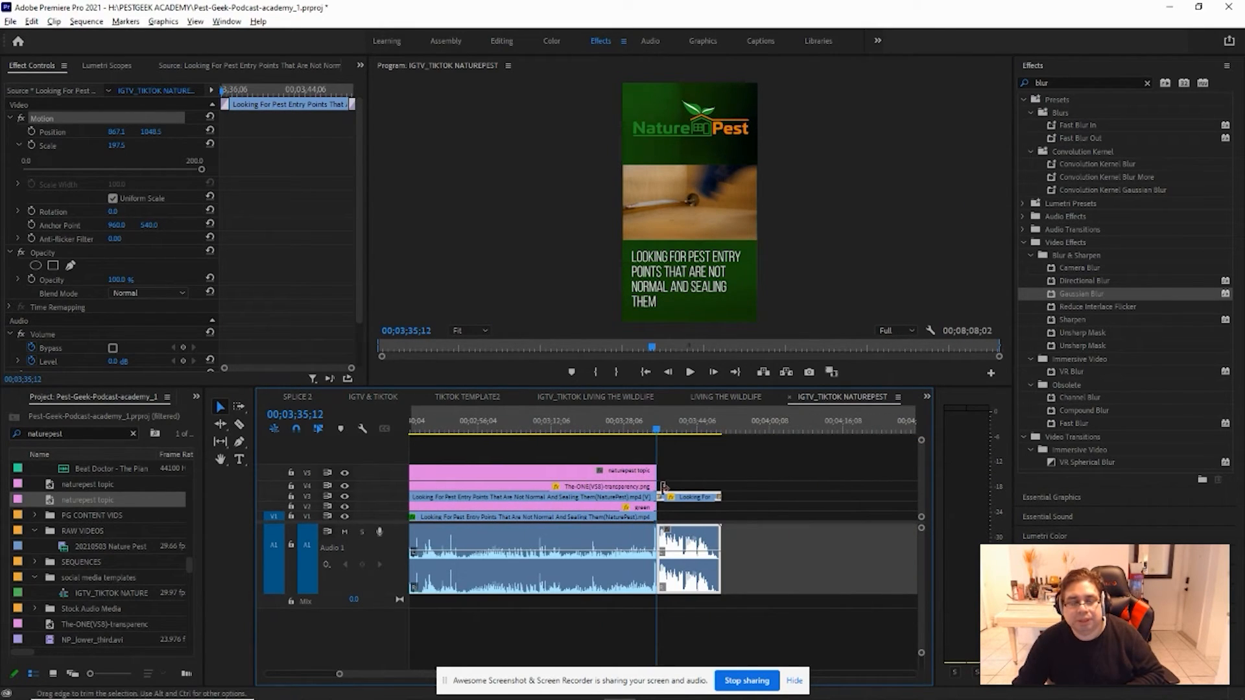
click(646, 429)
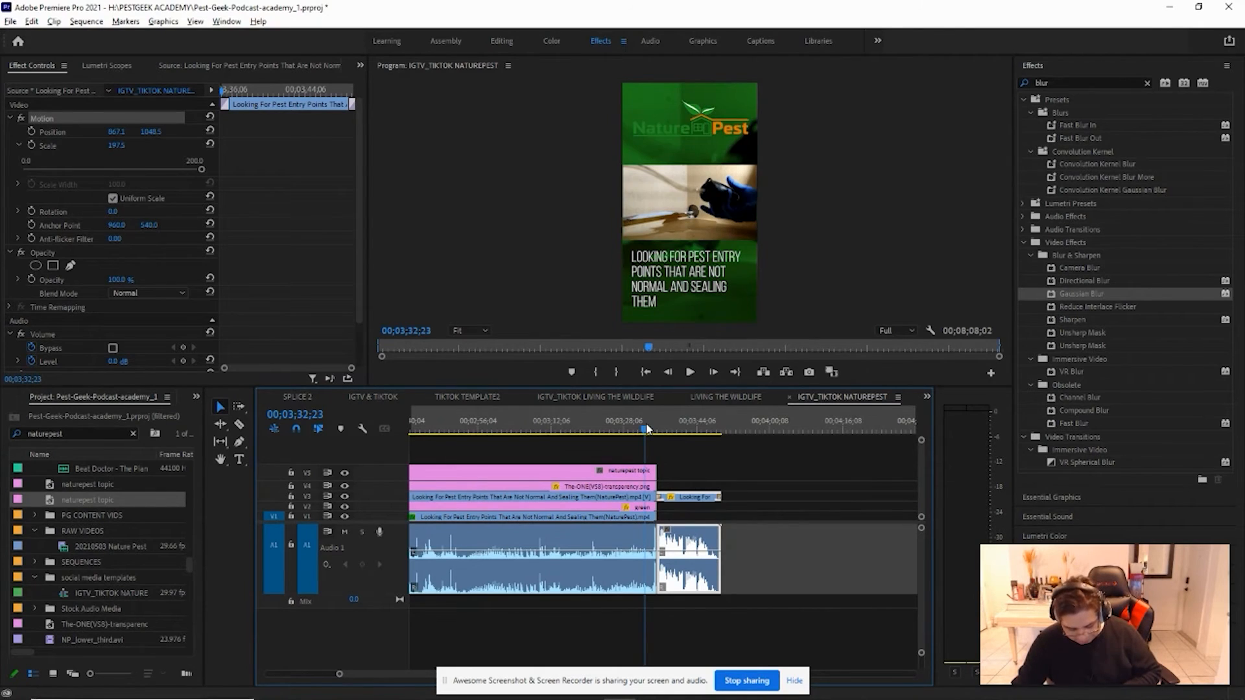
key(equal)
key(equal)
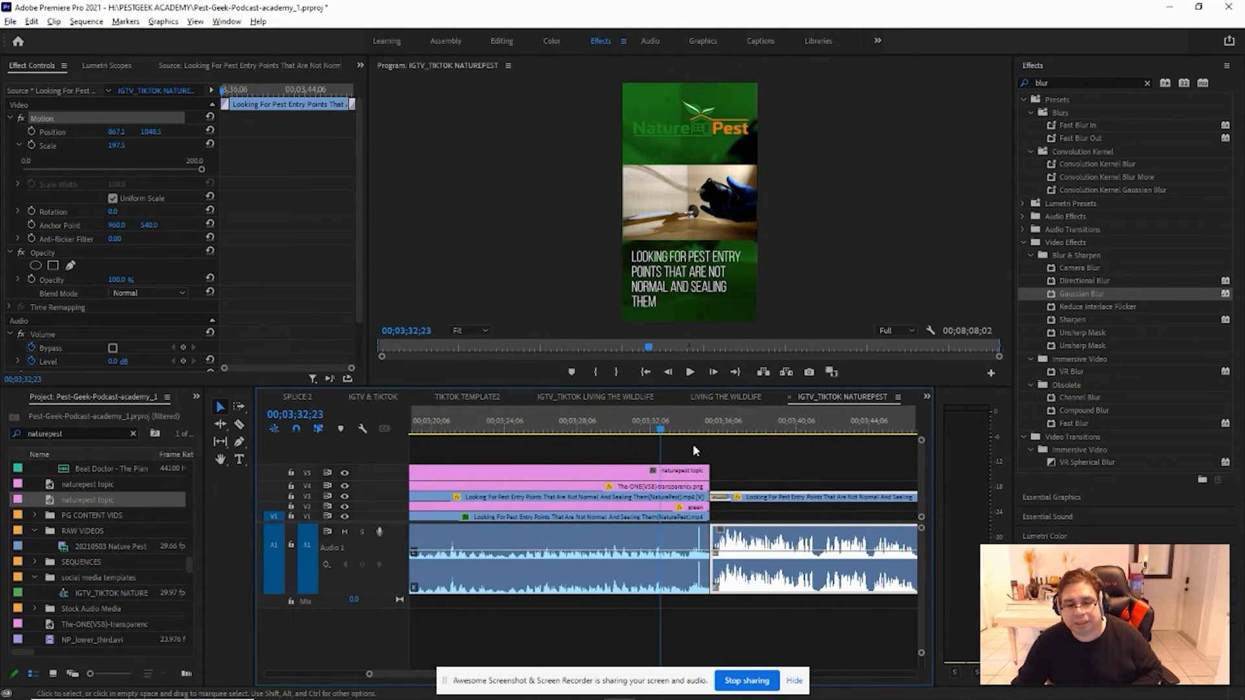
key(space)
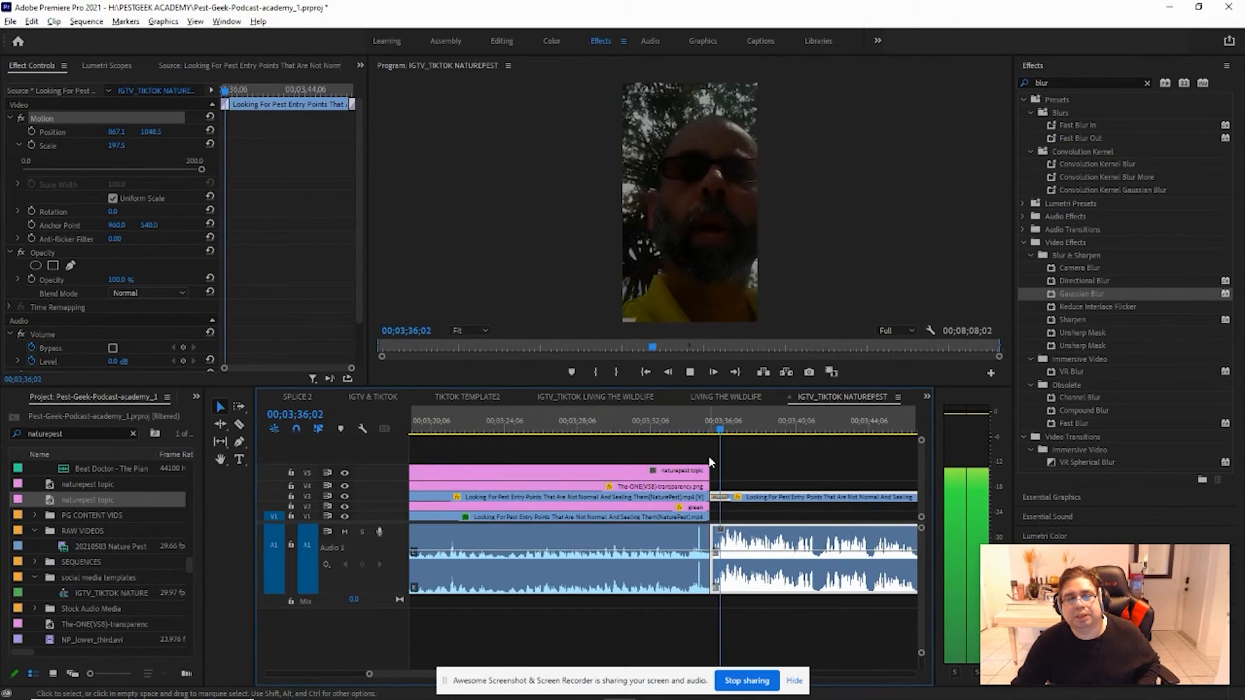
key(space)
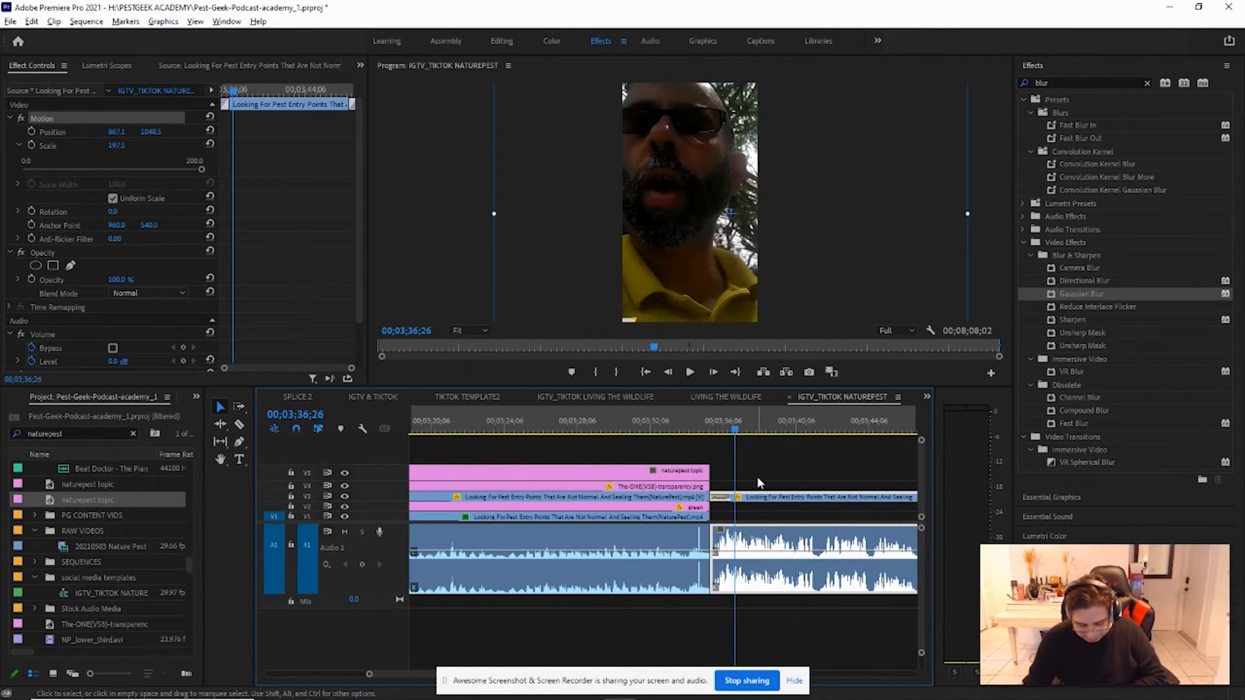
- Examine the frames at the cut around 00;03;35;14 and select the Cross Dissolve at the start of the closing clip
key(minus)
key(minus)
key(equal)
key(equal)
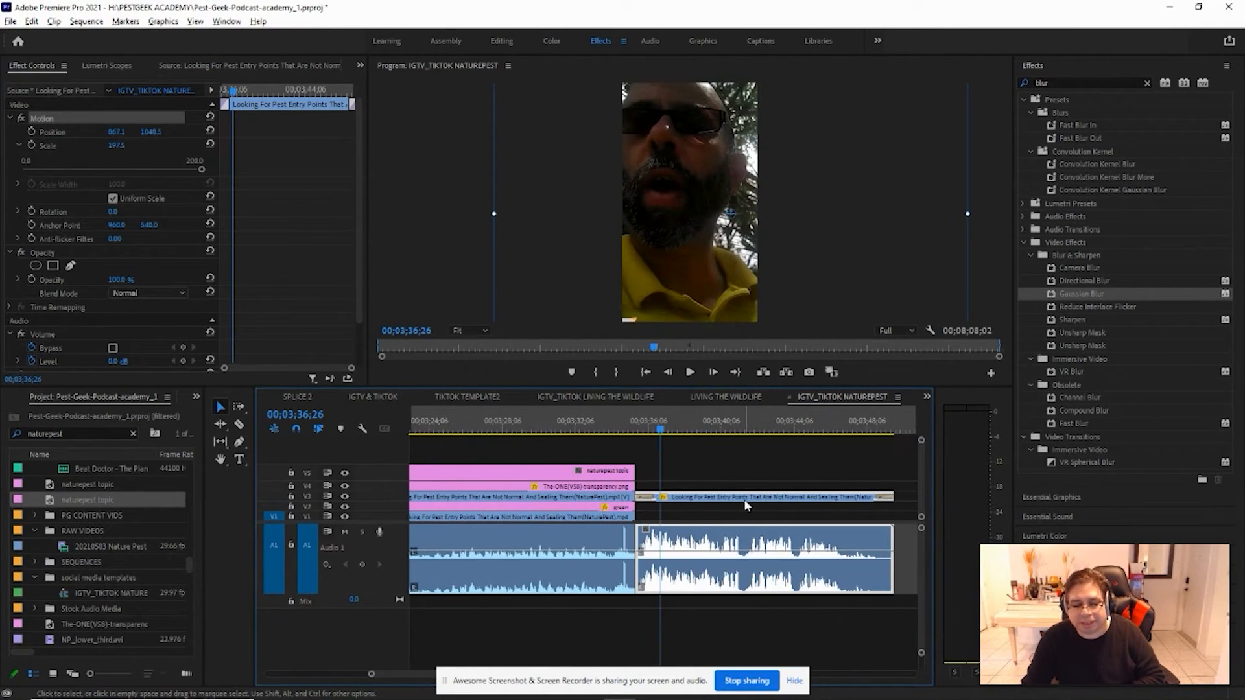
click(633, 431)
key(equal)
key(equal)
key(equal)
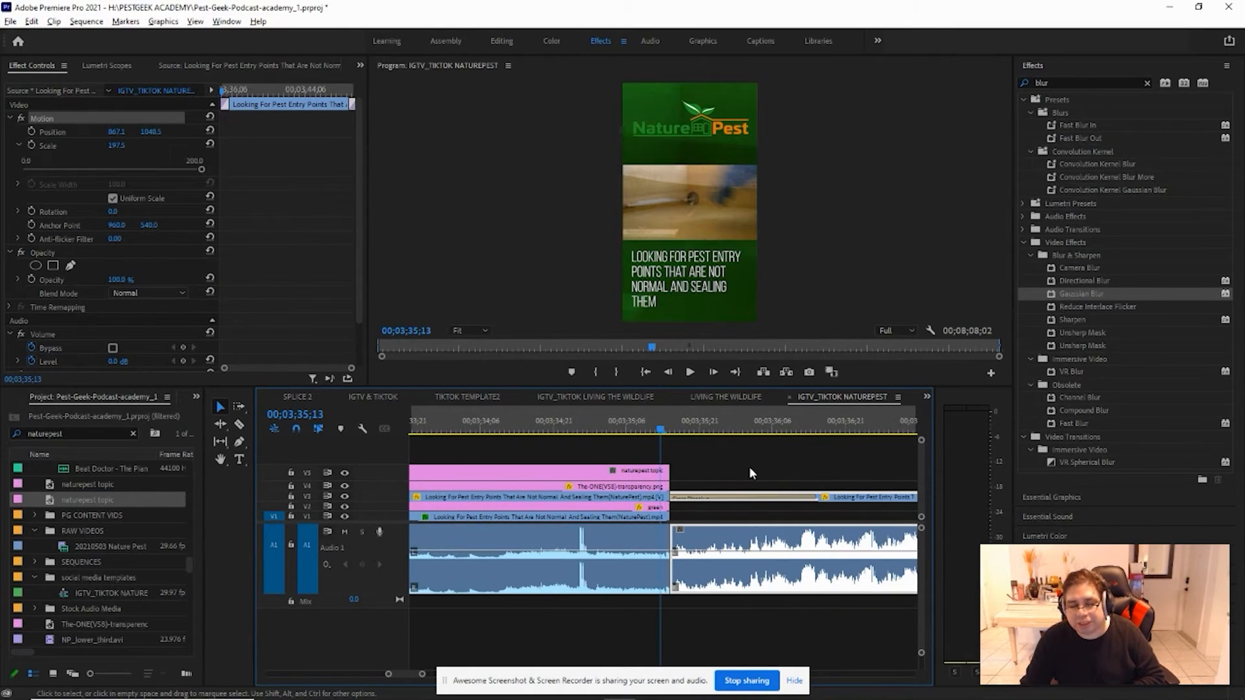
key(Right)
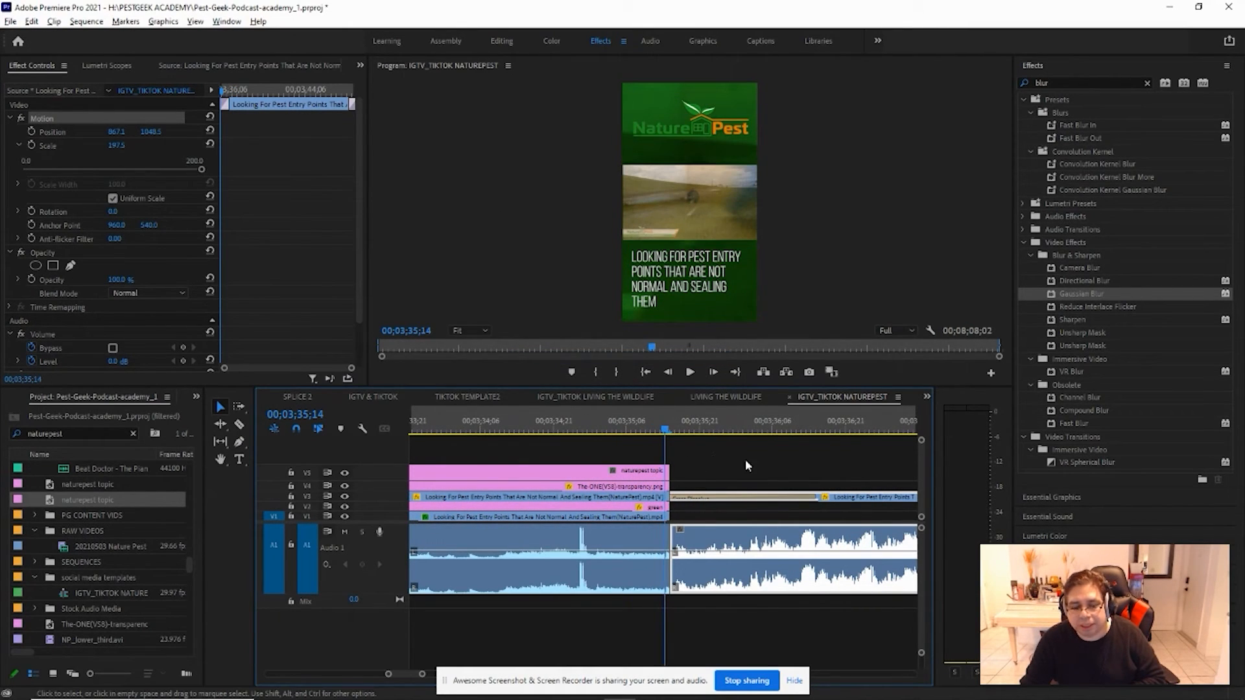
key(minus)
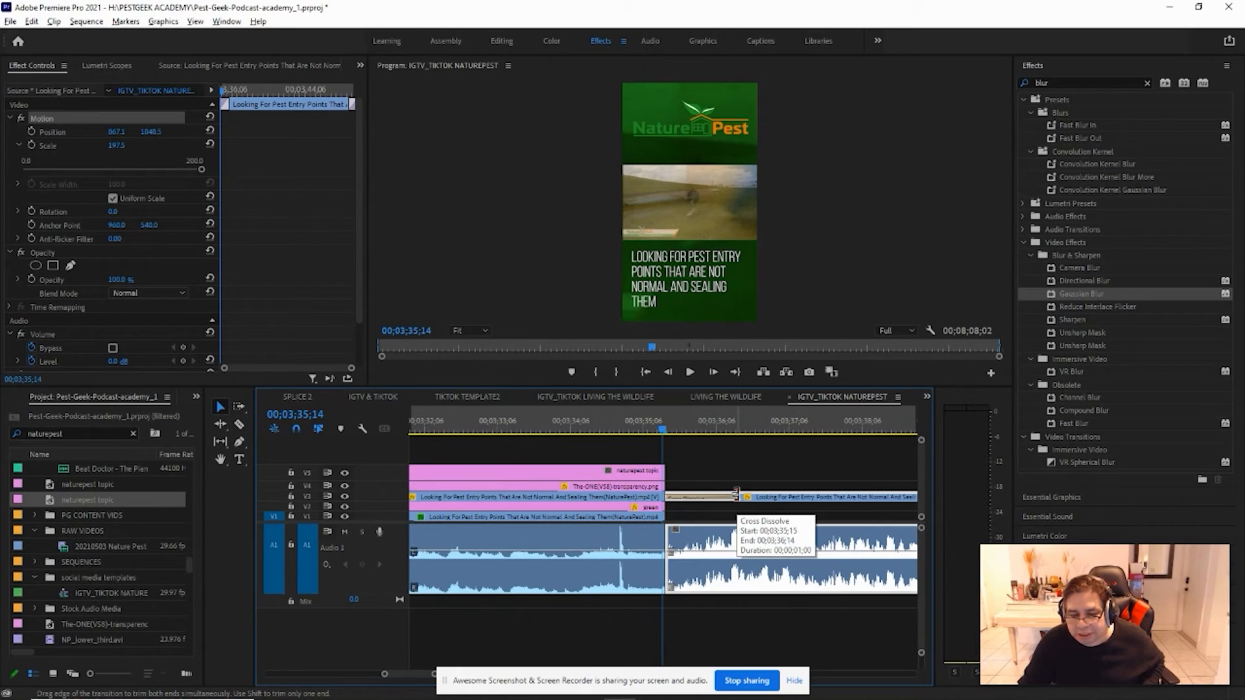
mouse_move(736, 495)
mouse_down()
mouse_move(706, 495)
mouse_move(866, 491)
mouse_move(738, 497)
mouse_up()
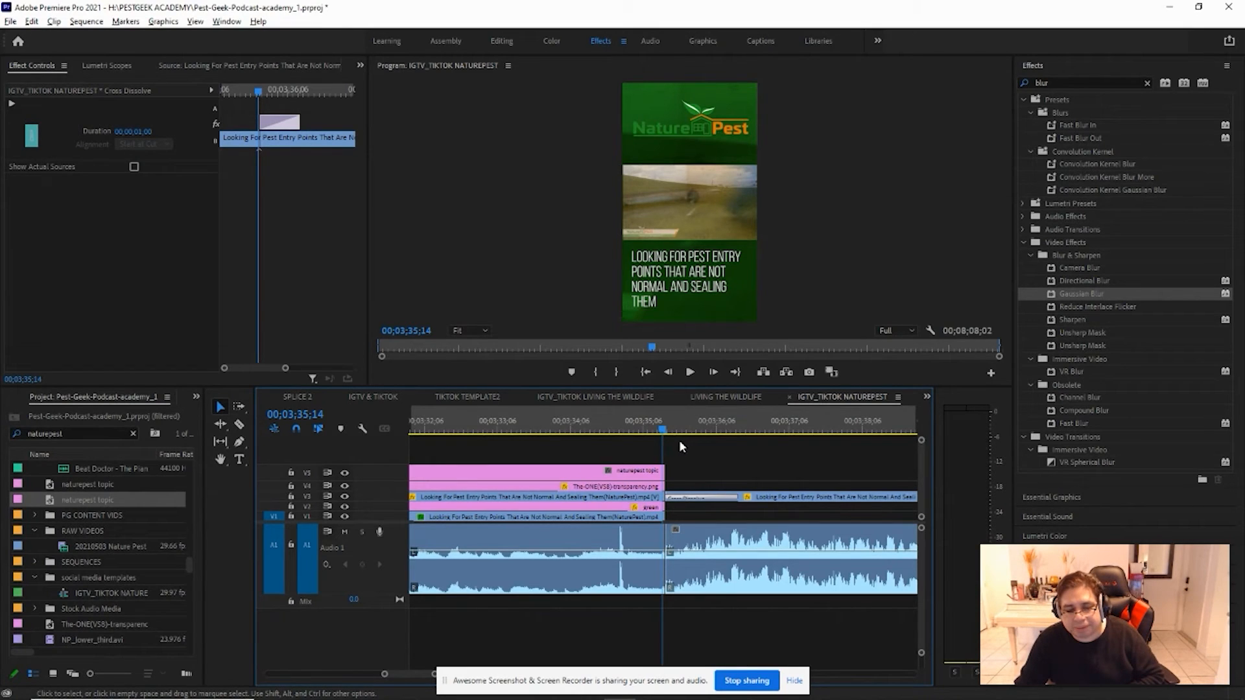
- Play back the closing clip from 00;03;35;14 to about 00;03;45;15 to check its framing
key(minus)
key(minus)
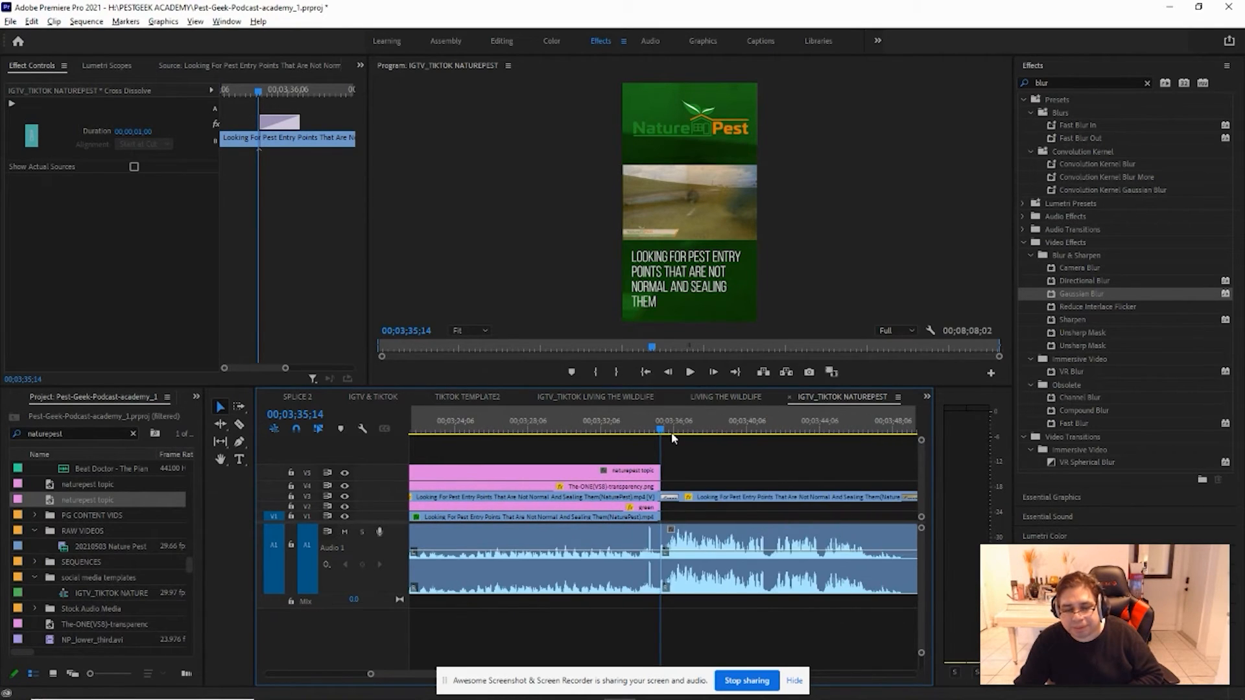
key(minus)
key(minus)
key(minus)
key(equal)
key(equal)
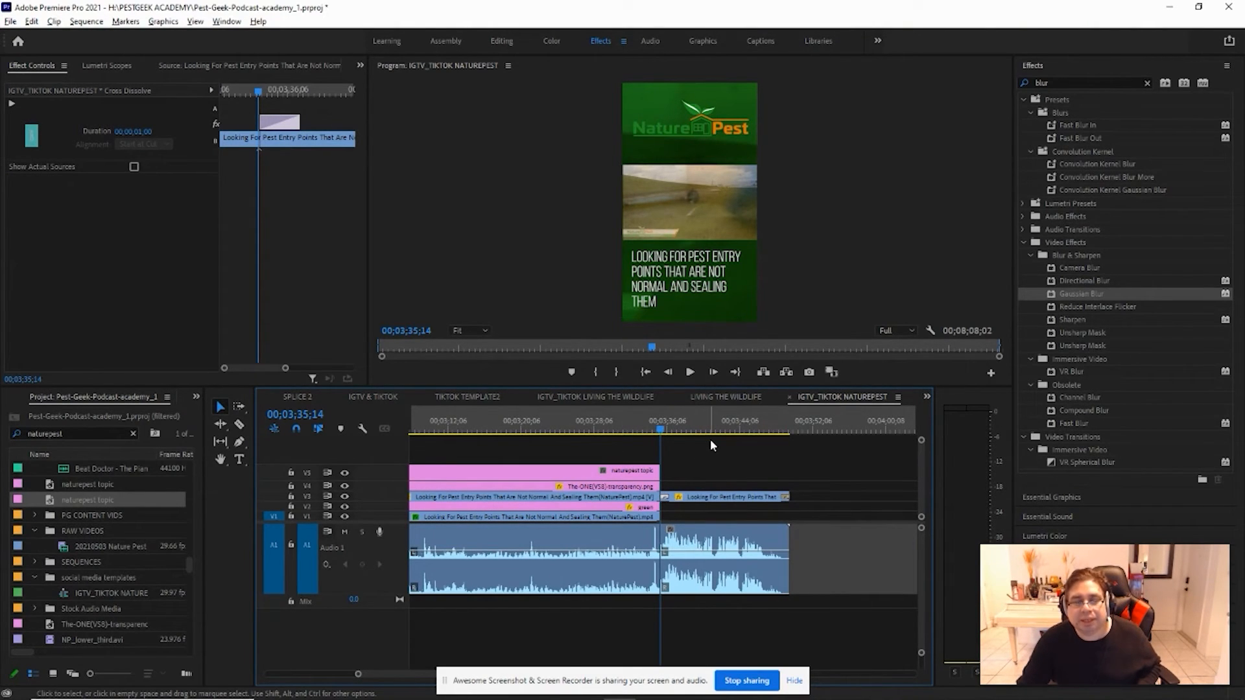
key(space)
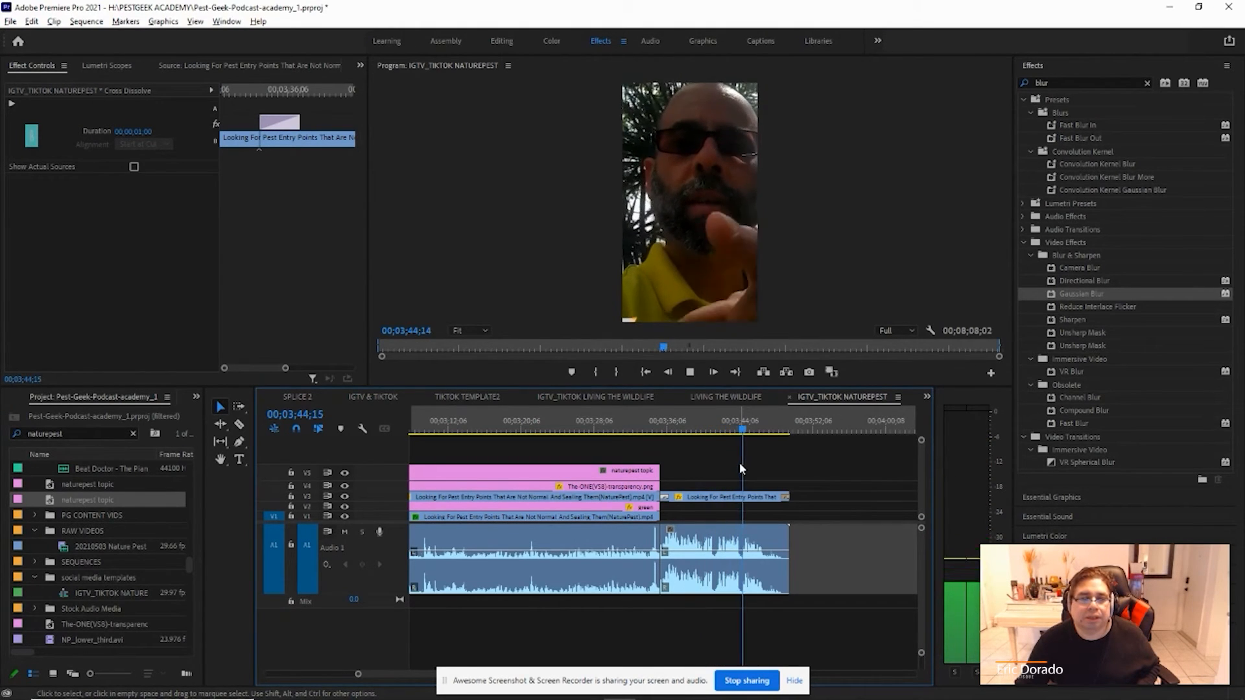
key(space)
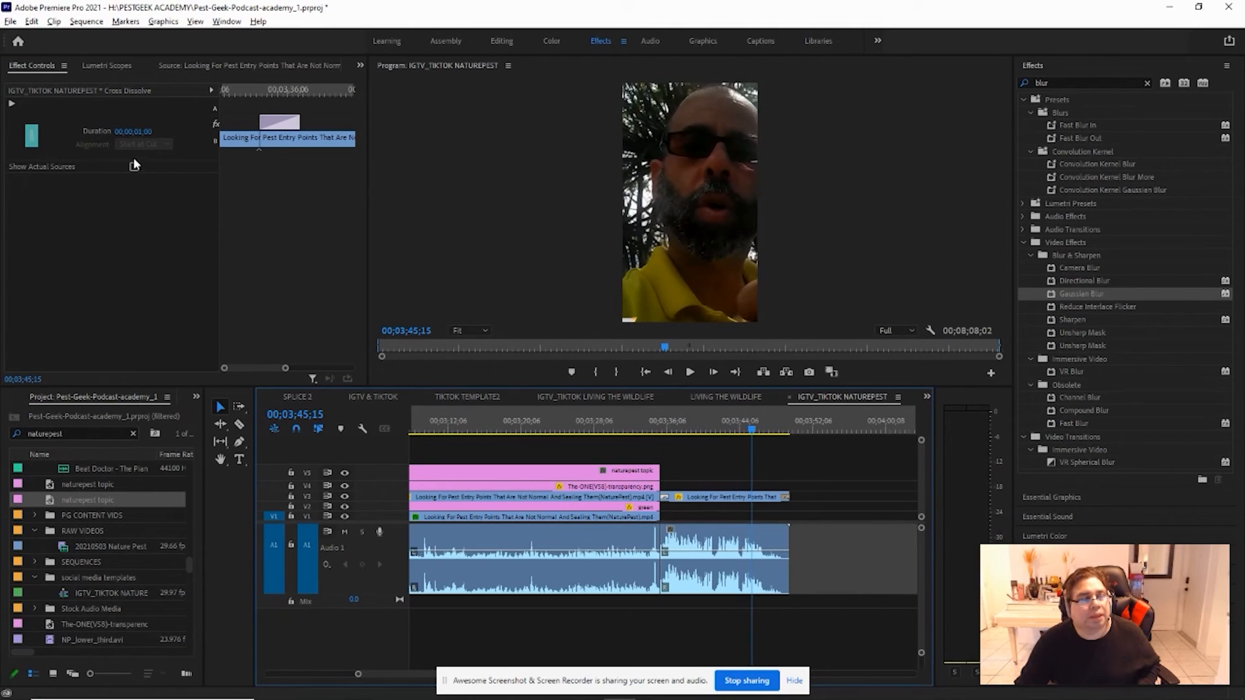
- Set the closing clip's scale to 197.9 and reposition it to about 659.4, 1043.3 so the speaker's face is centred
click(709, 498)
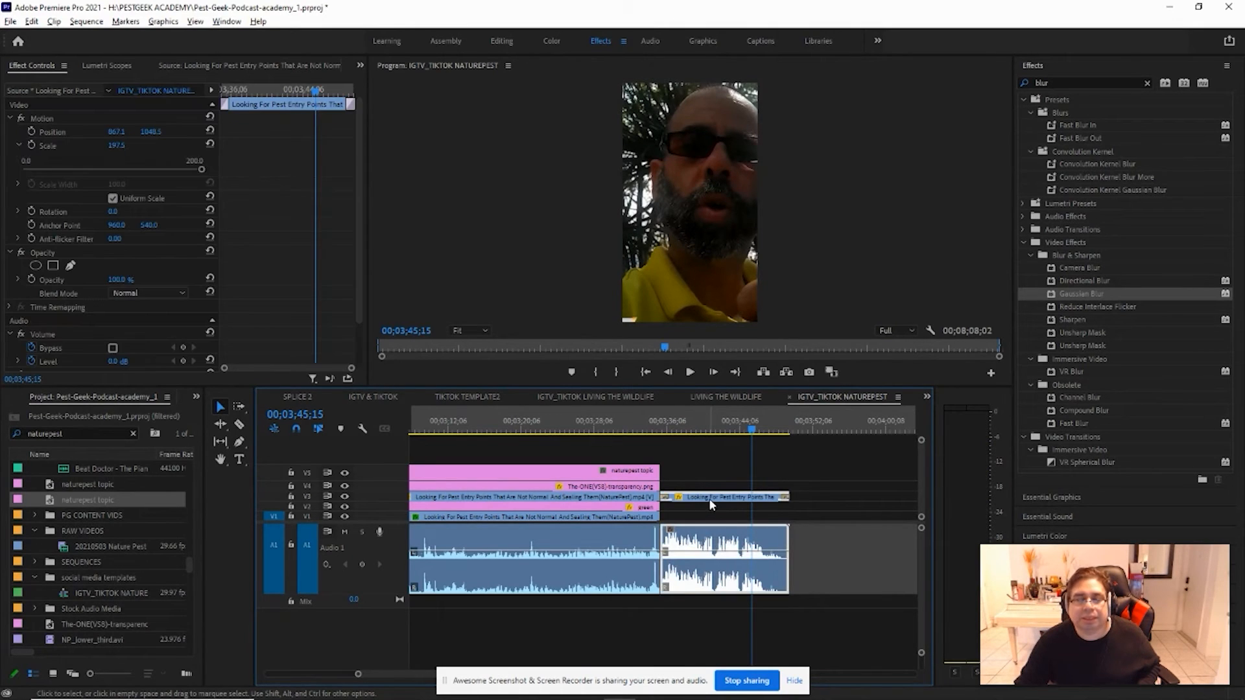
click(120, 117)
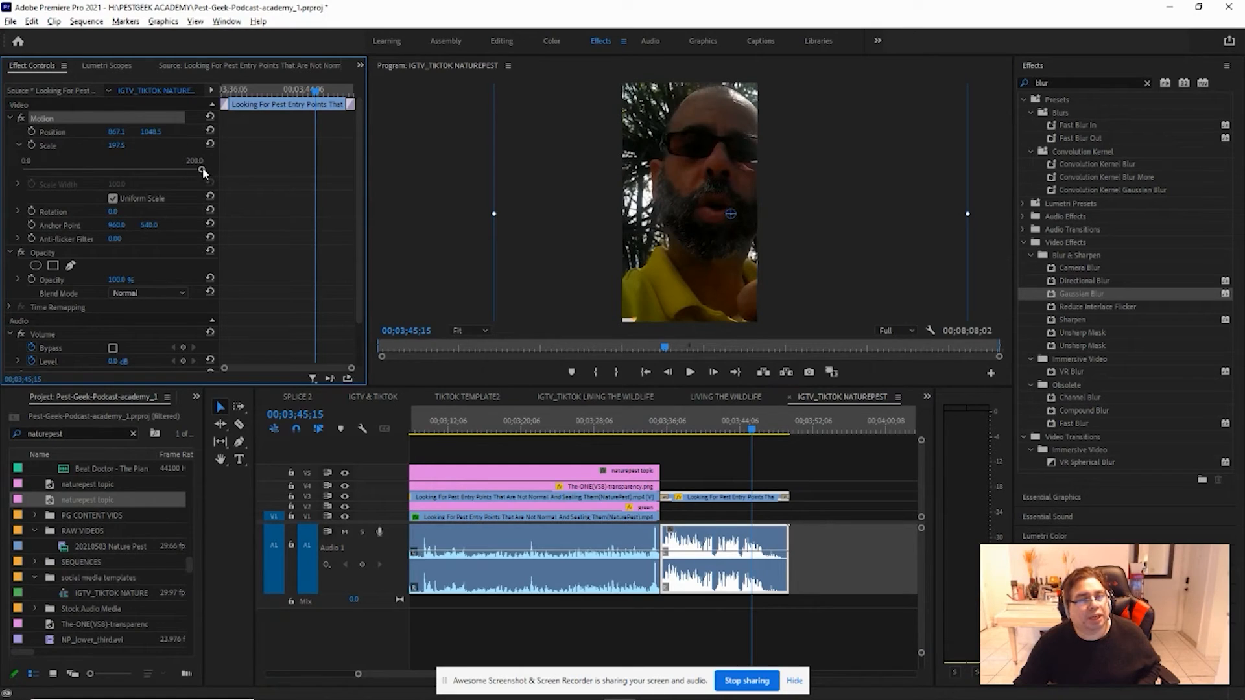
drag(202, 170, 197, 173)
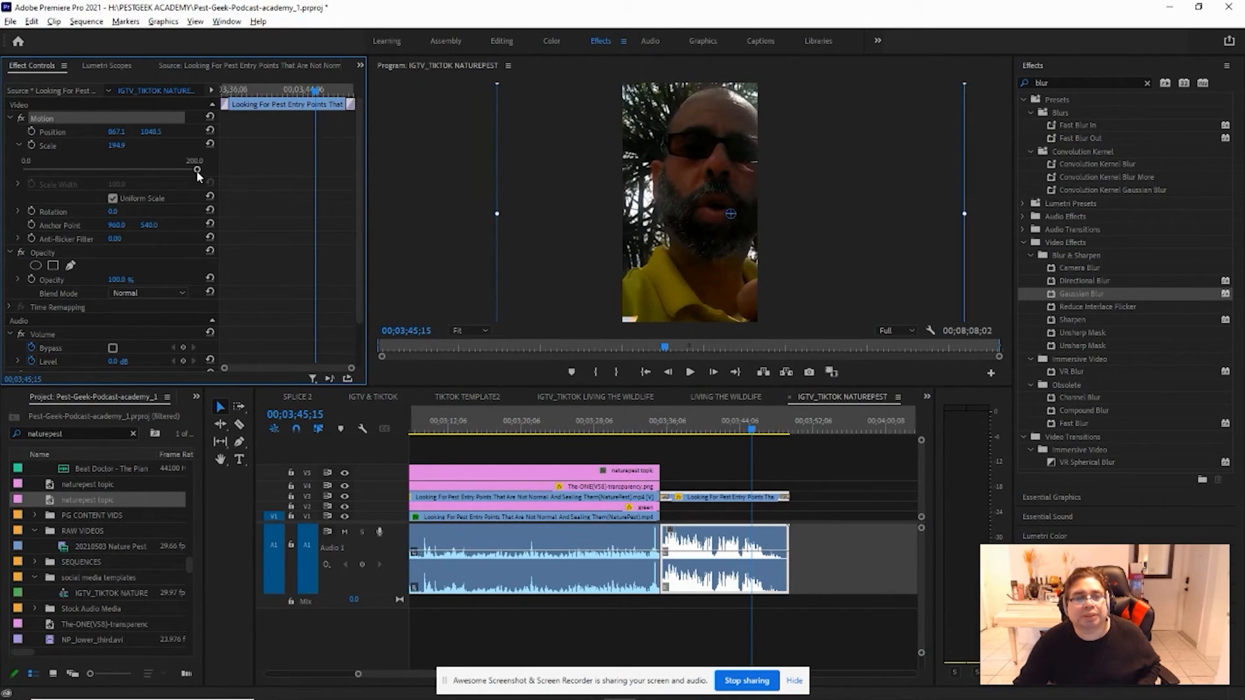
drag(117, 146, 119, 146)
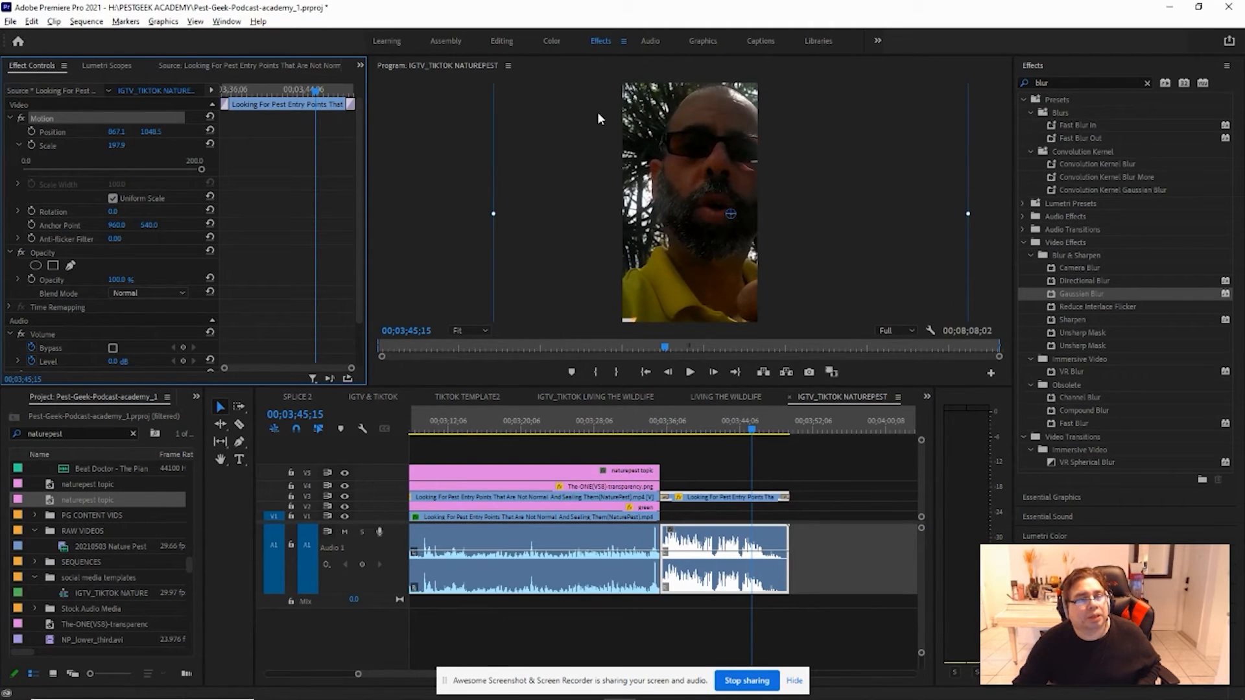
drag(721, 142, 693, 145)
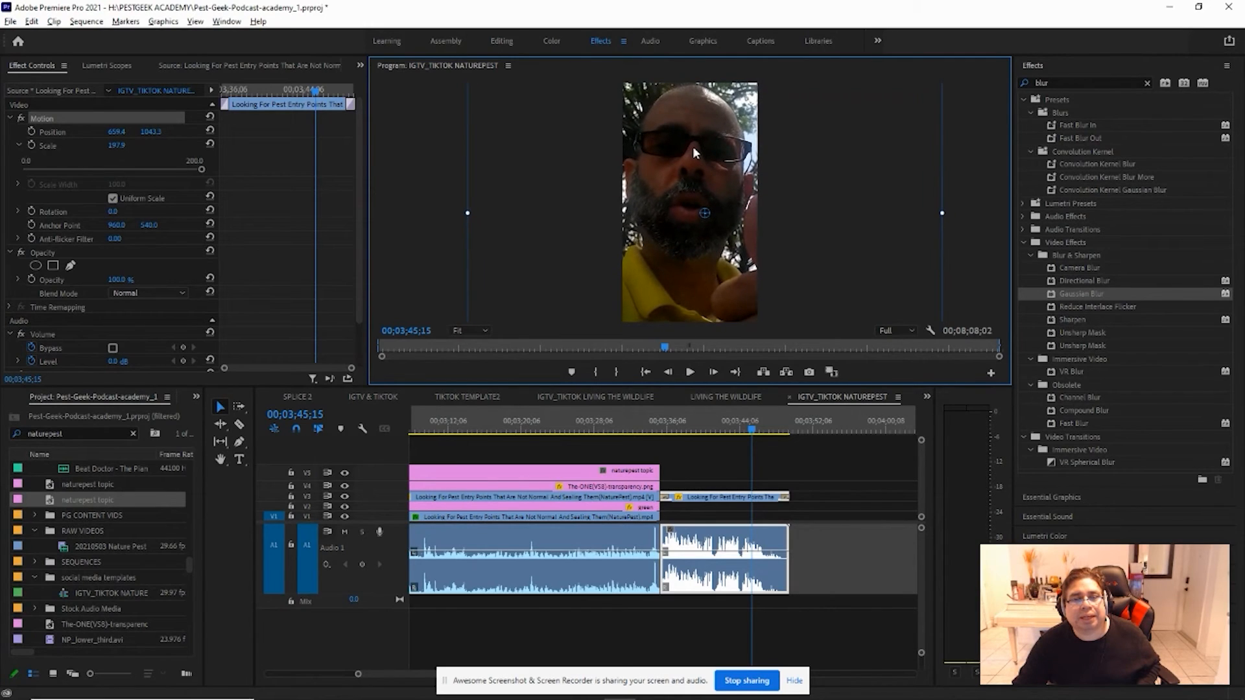
- Review the reframed closing clip from about 00;03;40 through the appearance of the NaturePest logo
click(700, 428)
key(space)
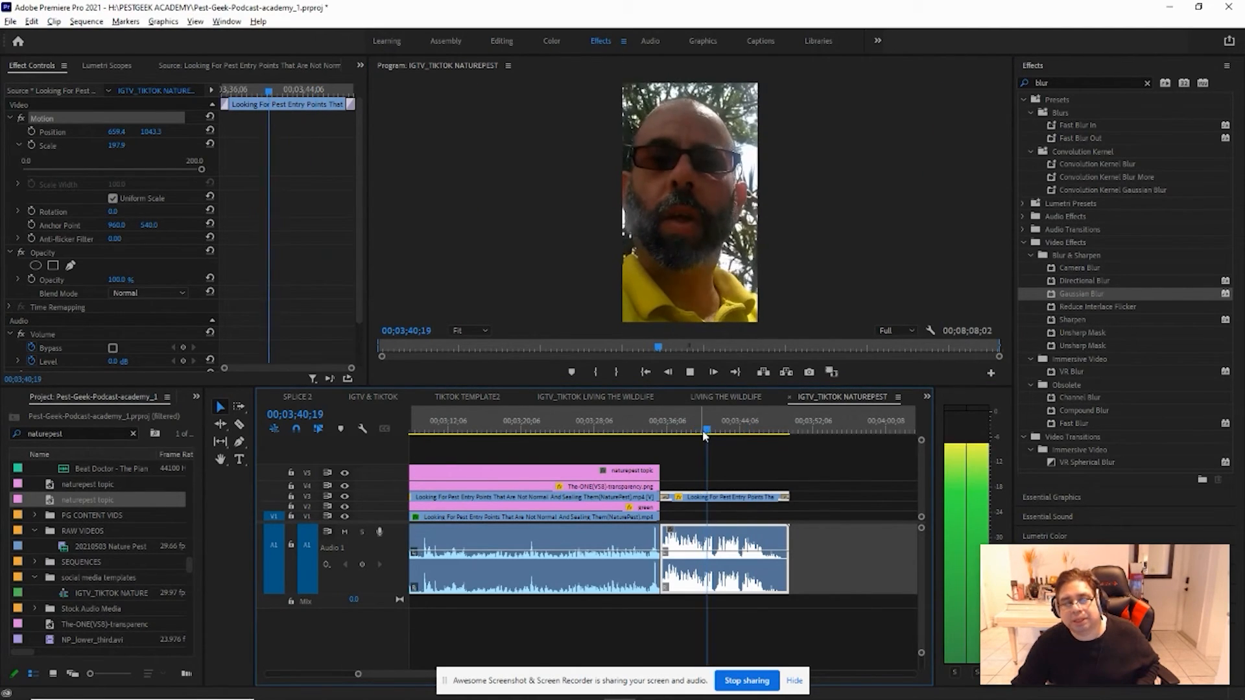
drag(713, 433, 762, 433)
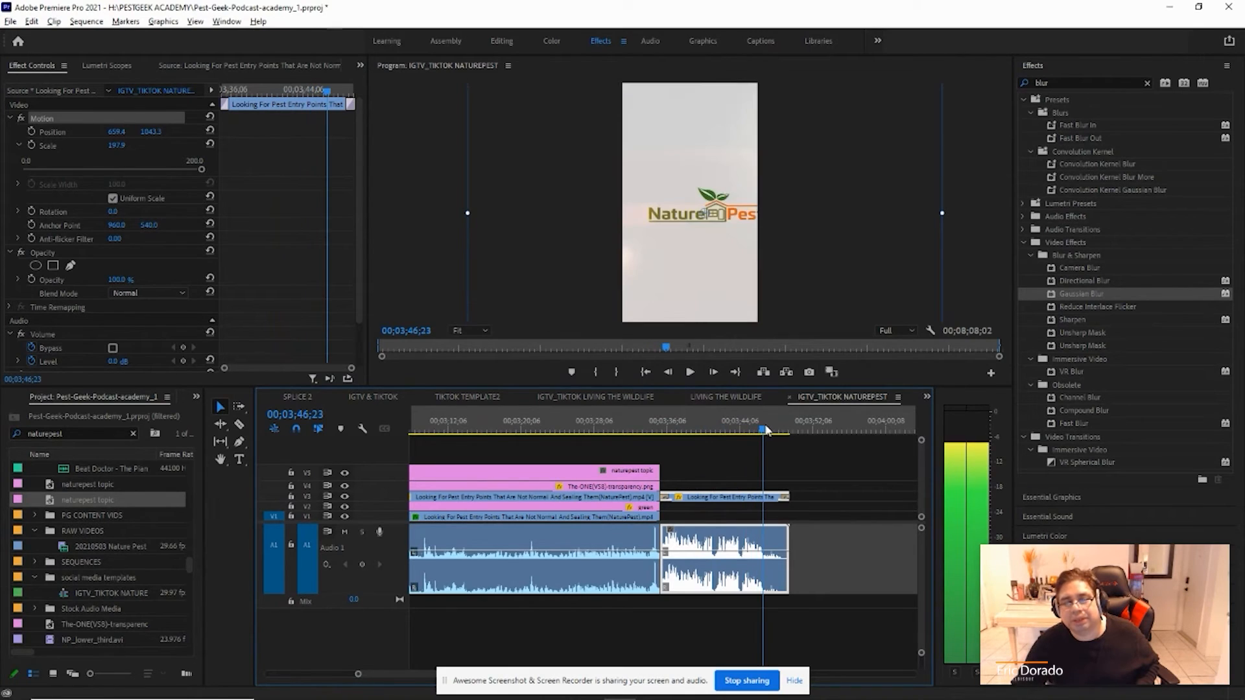
key(space)
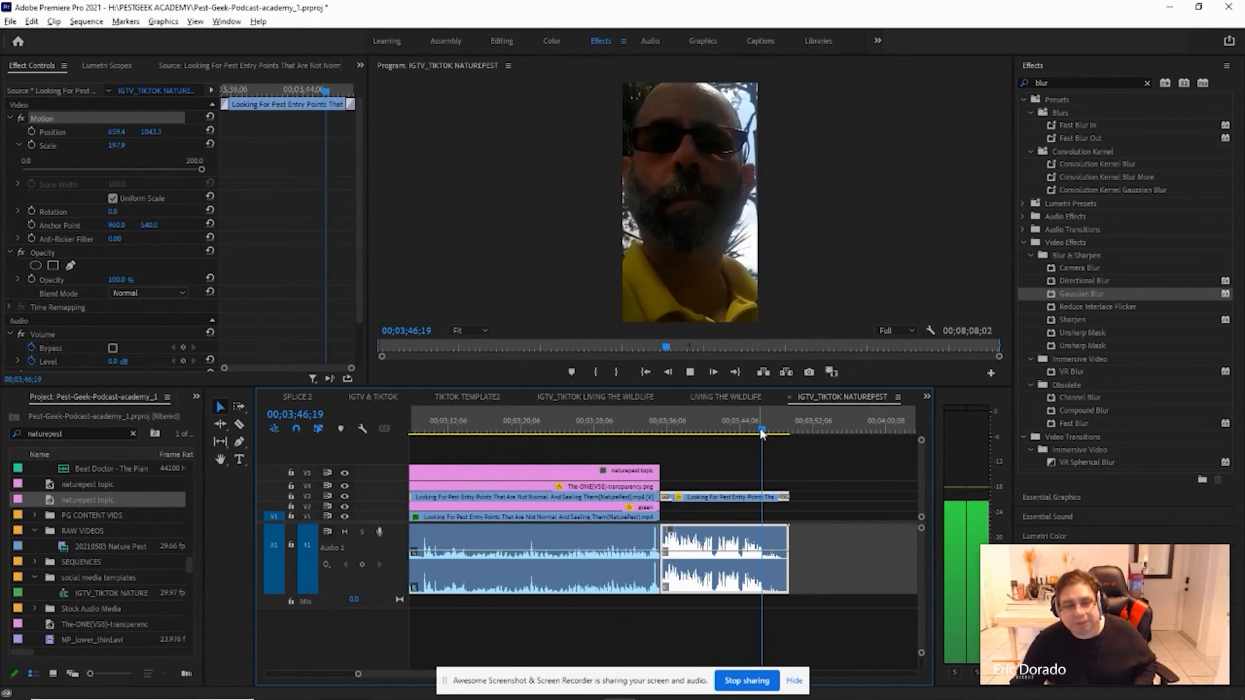
key(space)
- Split the closing V3 clip at 00;03;46;22, where the footage changes to the NaturePest logo
key(equal)
key(equal)
key(equal)
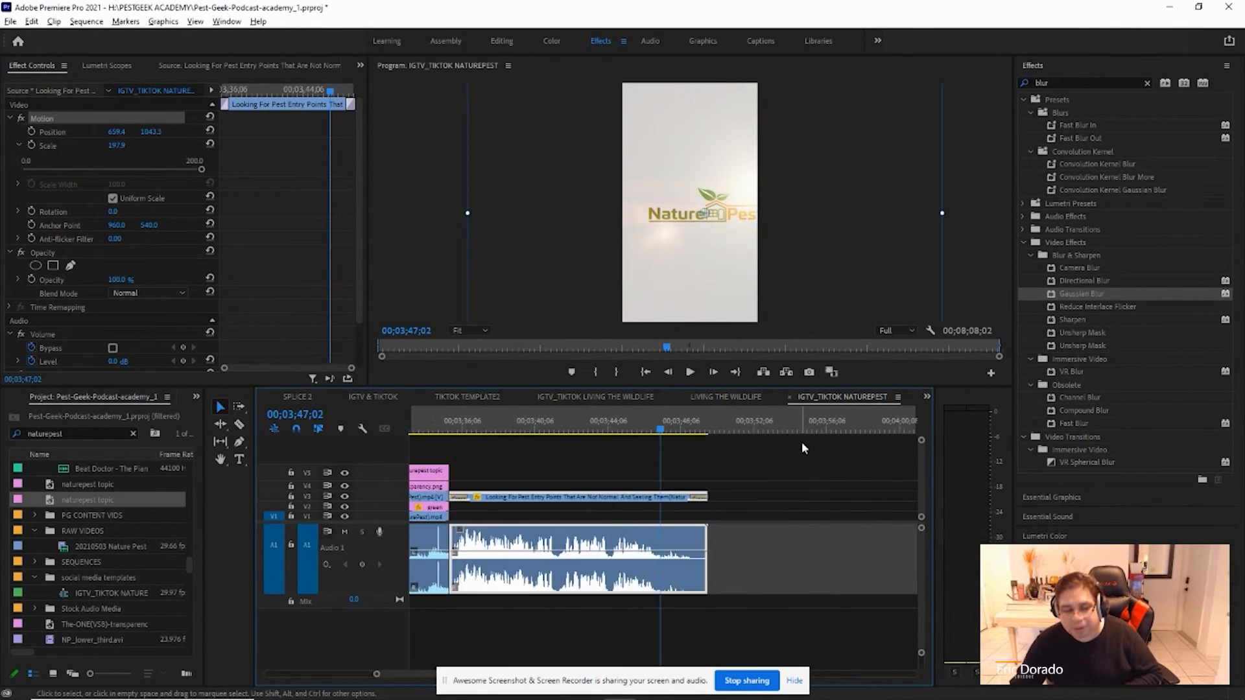
key(equal)
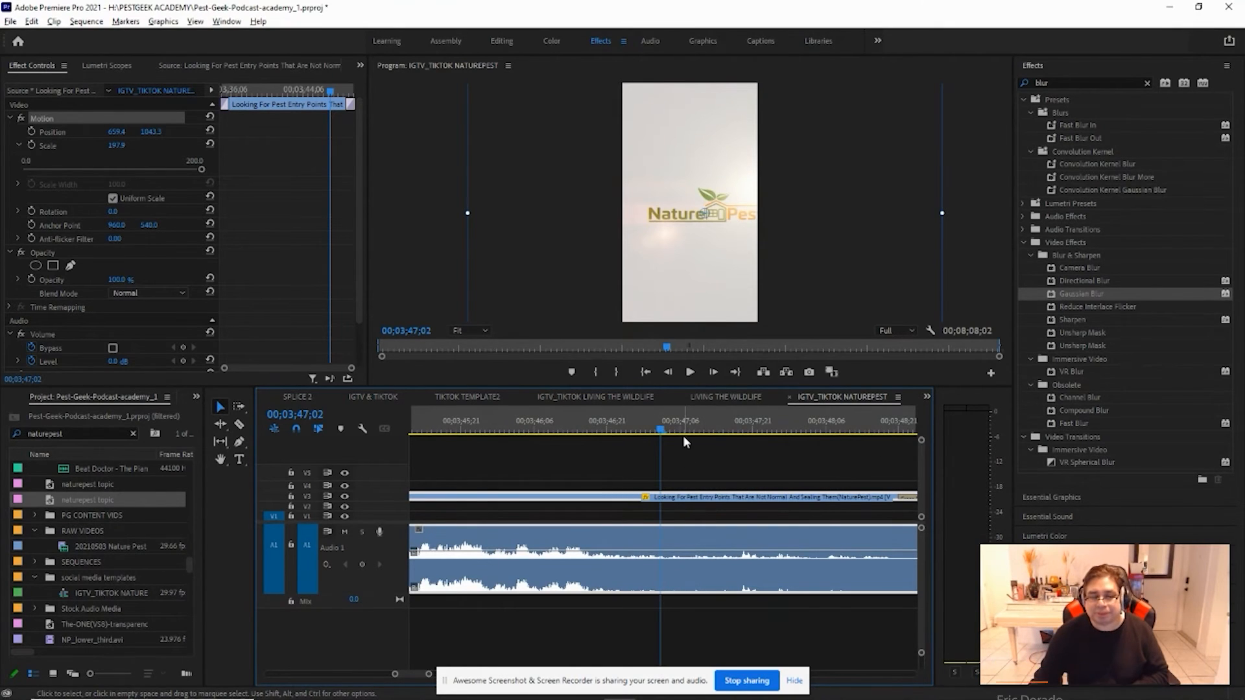
click(621, 433)
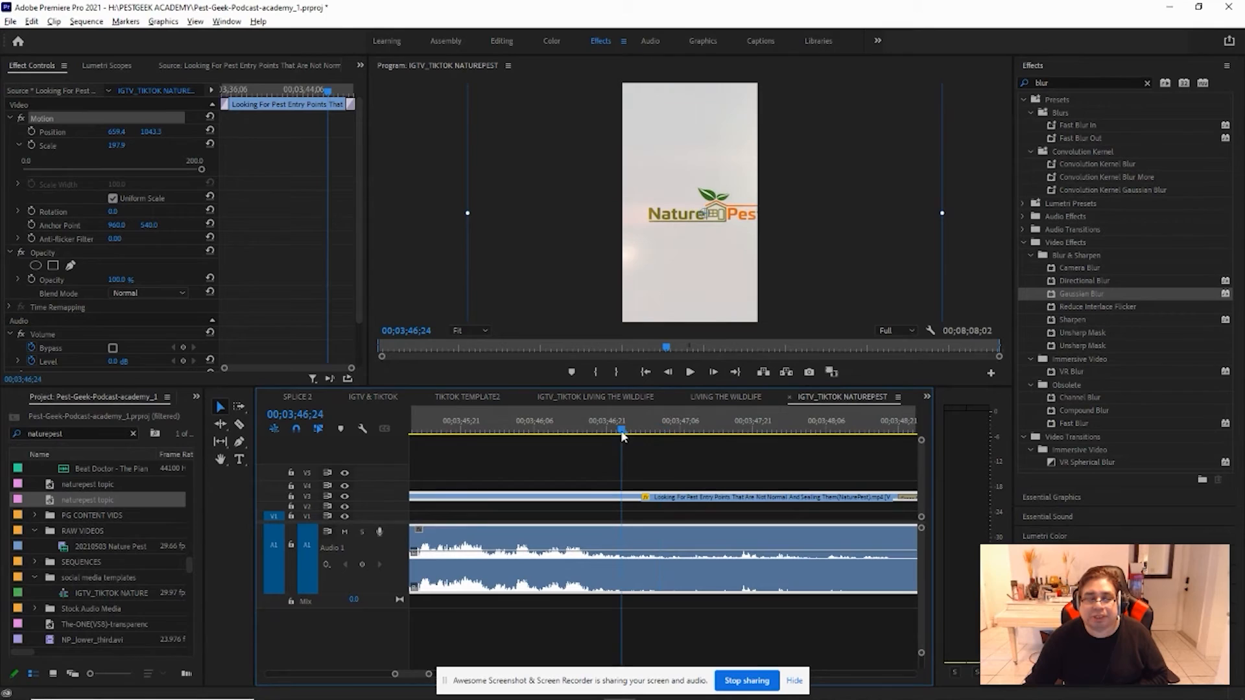
drag(622, 430, 607, 431)
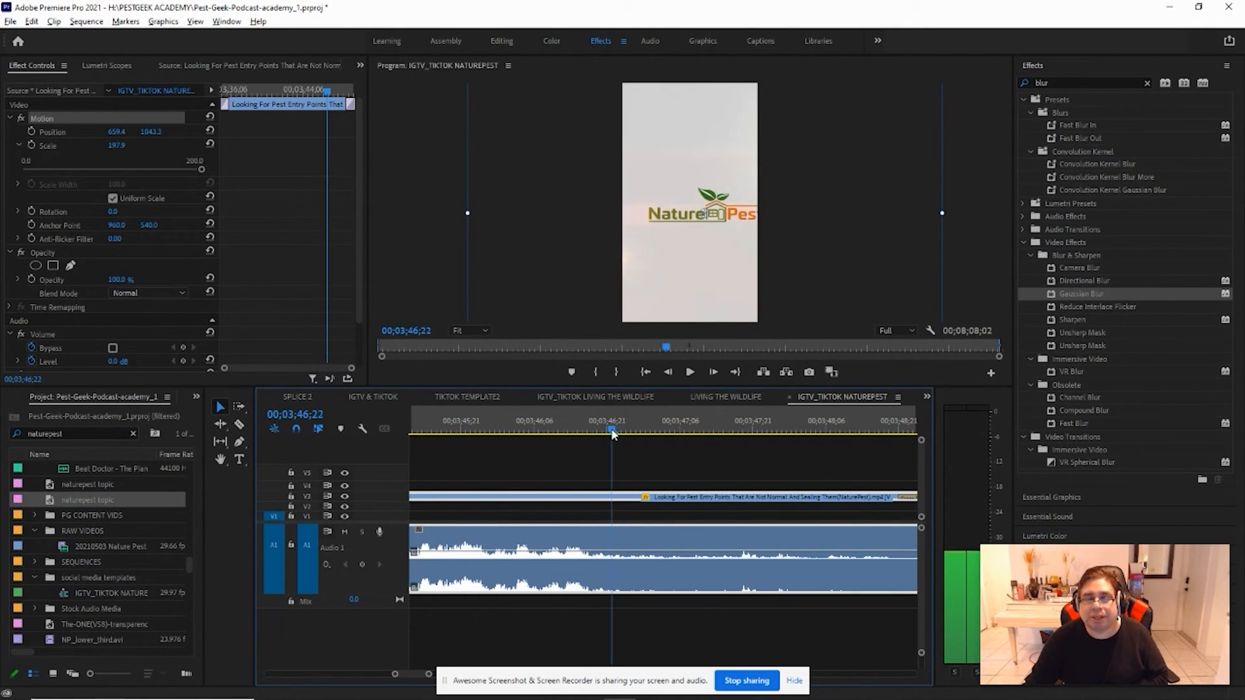
key(equal)
key(equal)
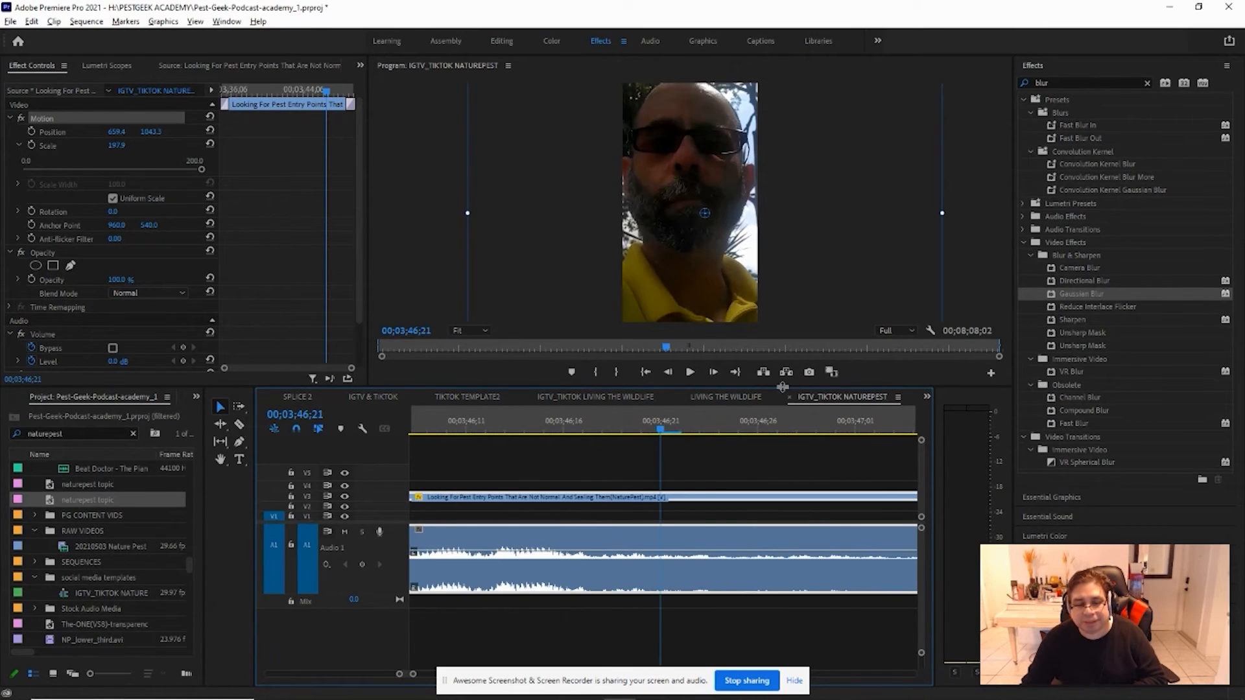
drag(675, 434, 683, 431)
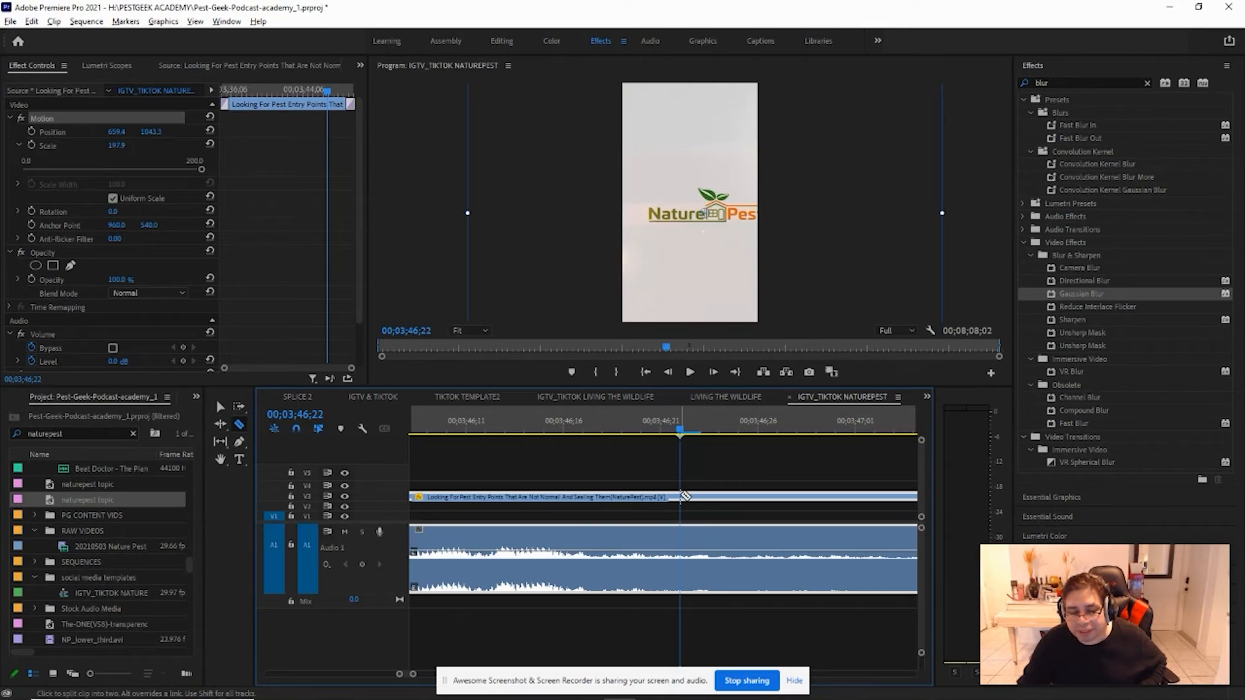
click(684, 497)
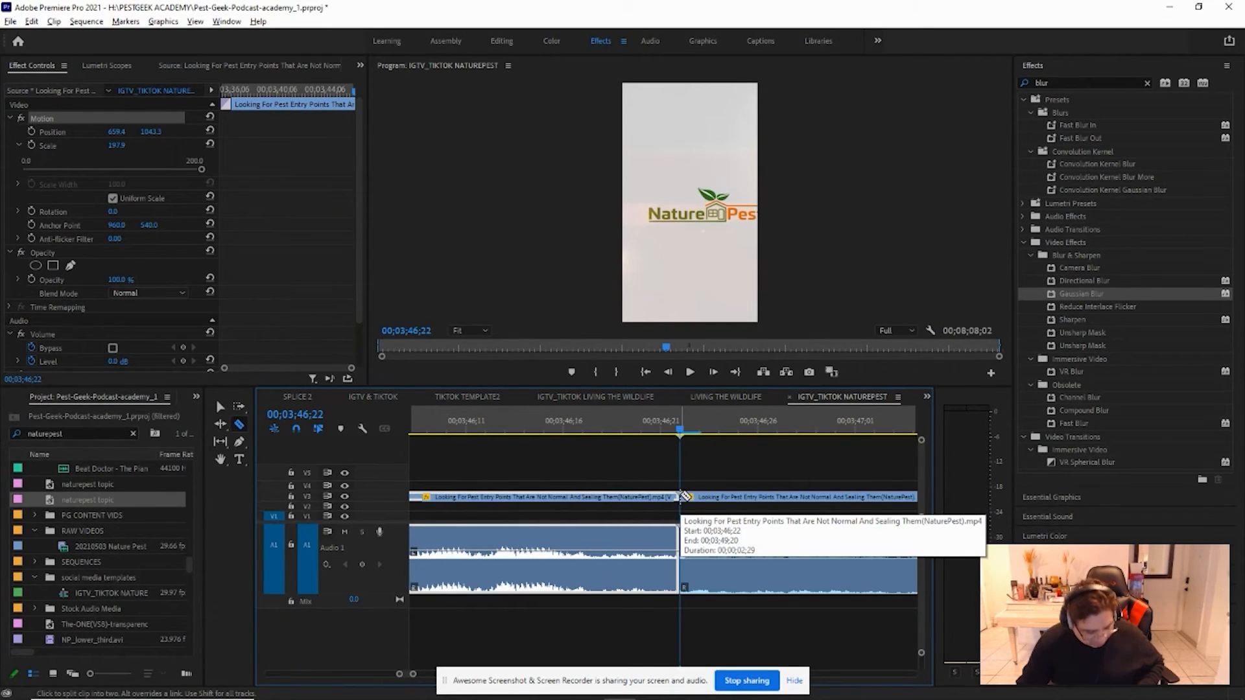
key(v)
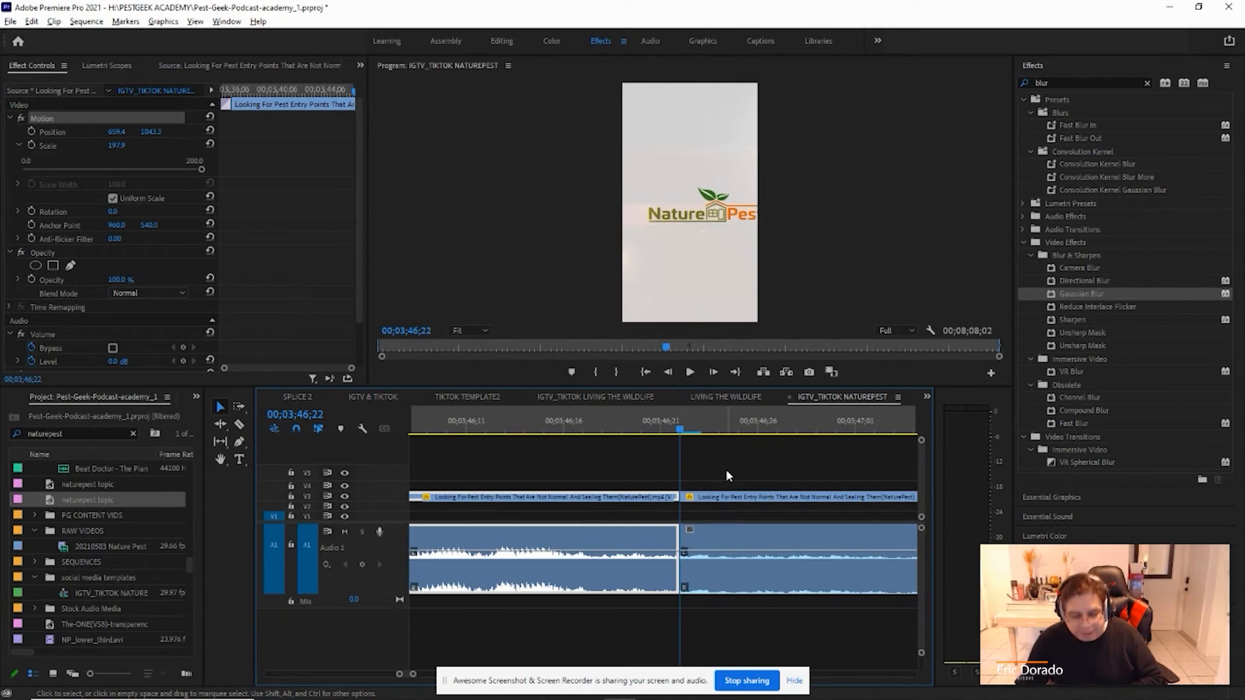
- Review the frames around the new cut, select the split-off logo segment, and move the playhead to 00;03;45;25
key(minus)
key(minus)
key(minus)
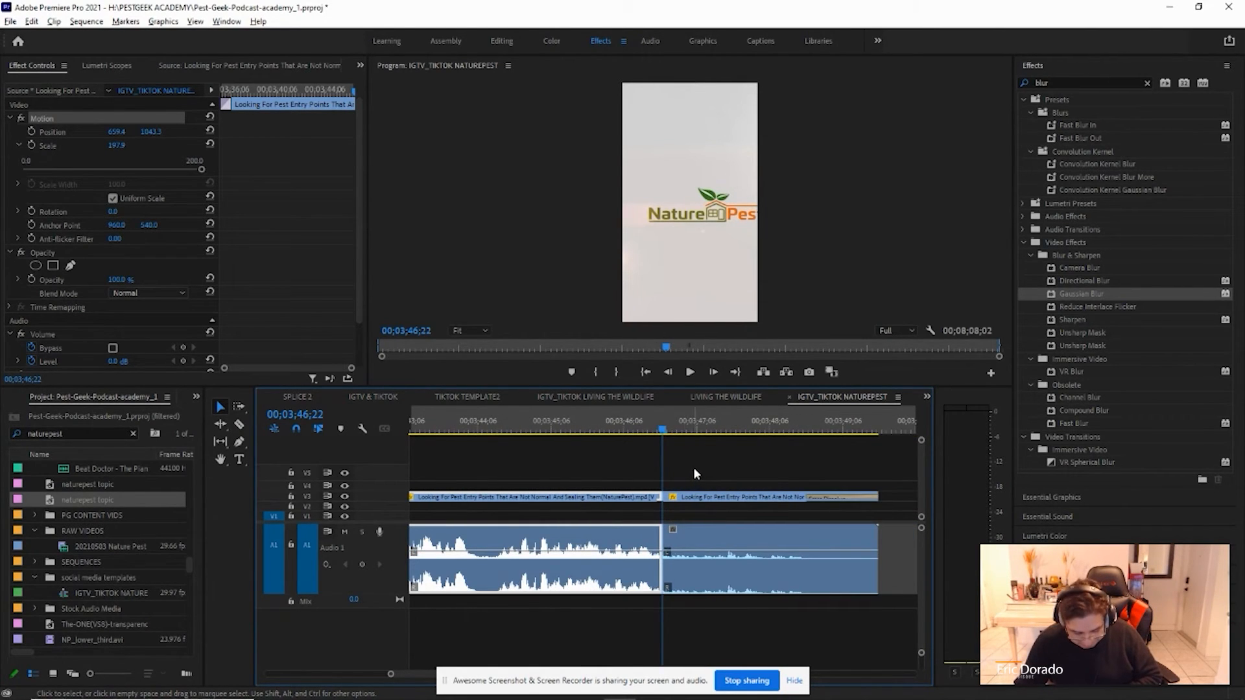
key(equal)
key(equal)
key(equal)
key(minus)
key(minus)
key(minus)
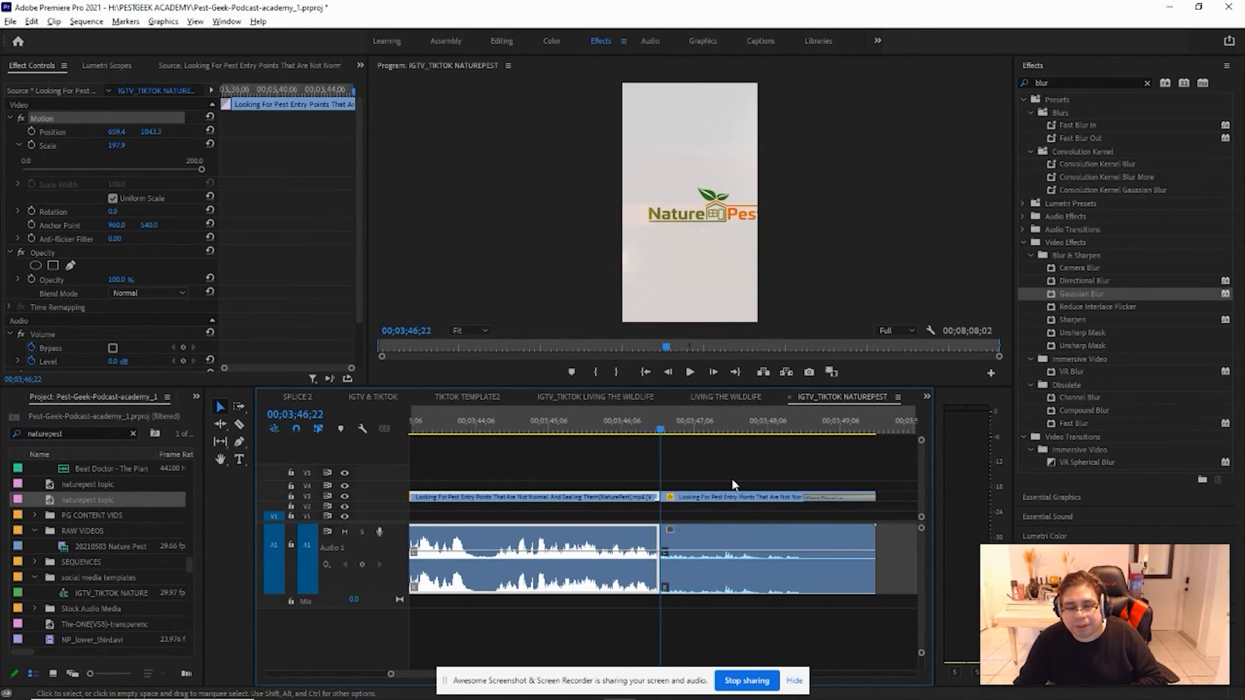
drag(662, 428, 704, 428)
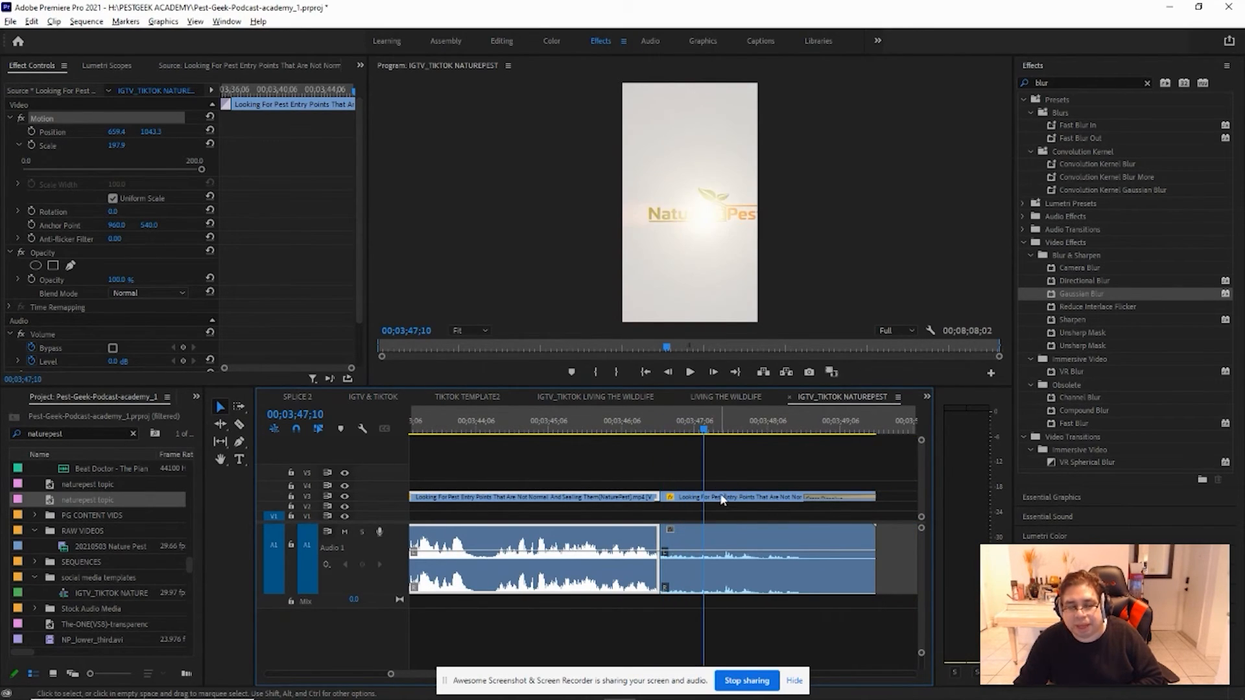
click(721, 499)
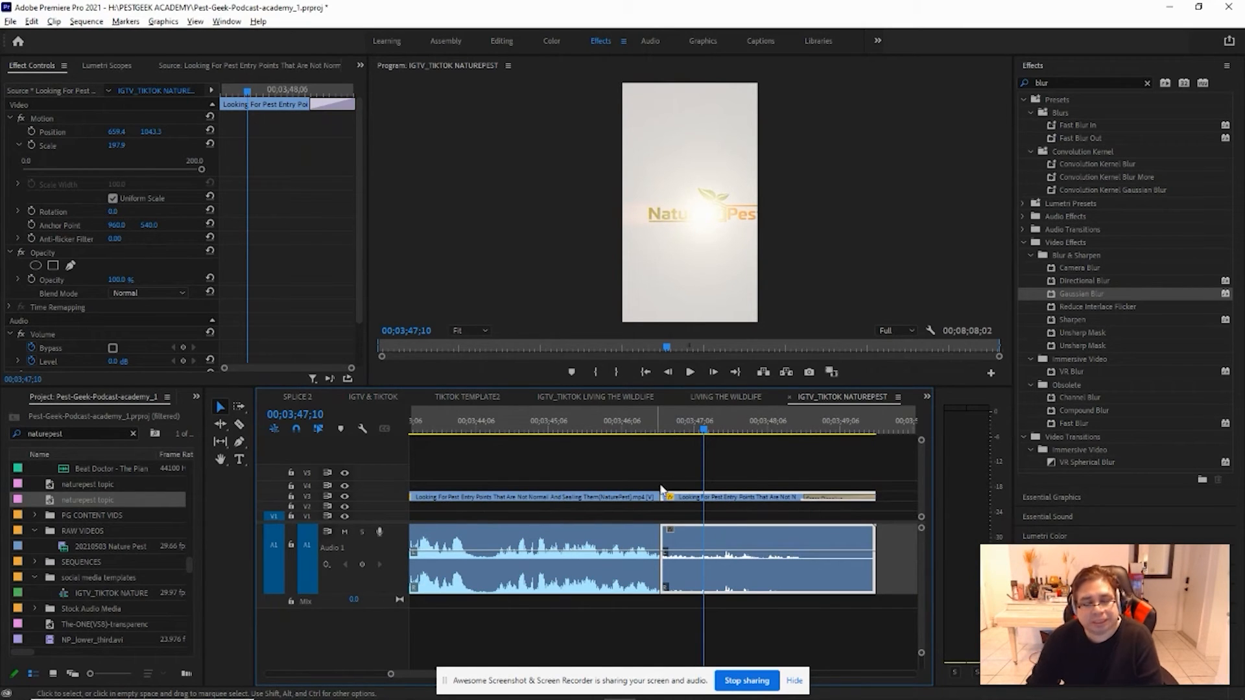
click(590, 423)
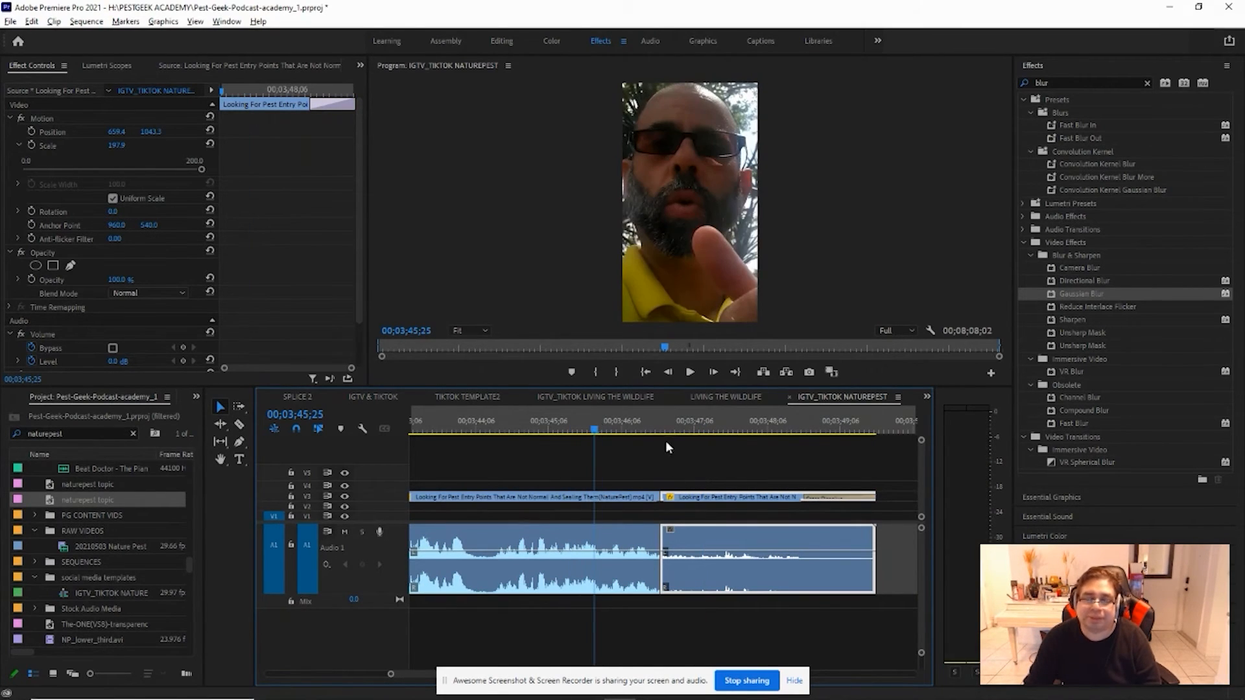
- Reset the NaturePest logo segment's position and scale to their defaults, then set its scale to 182.6 so it fills the frame
click(687, 429)
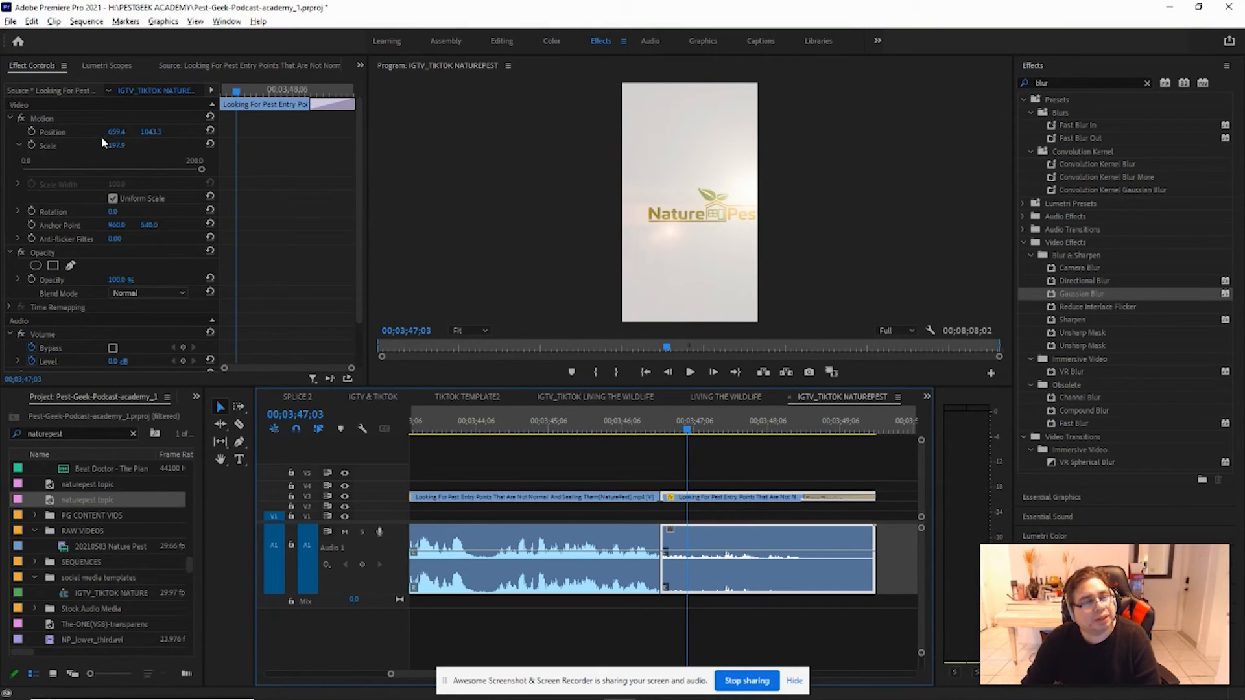
click(41, 117)
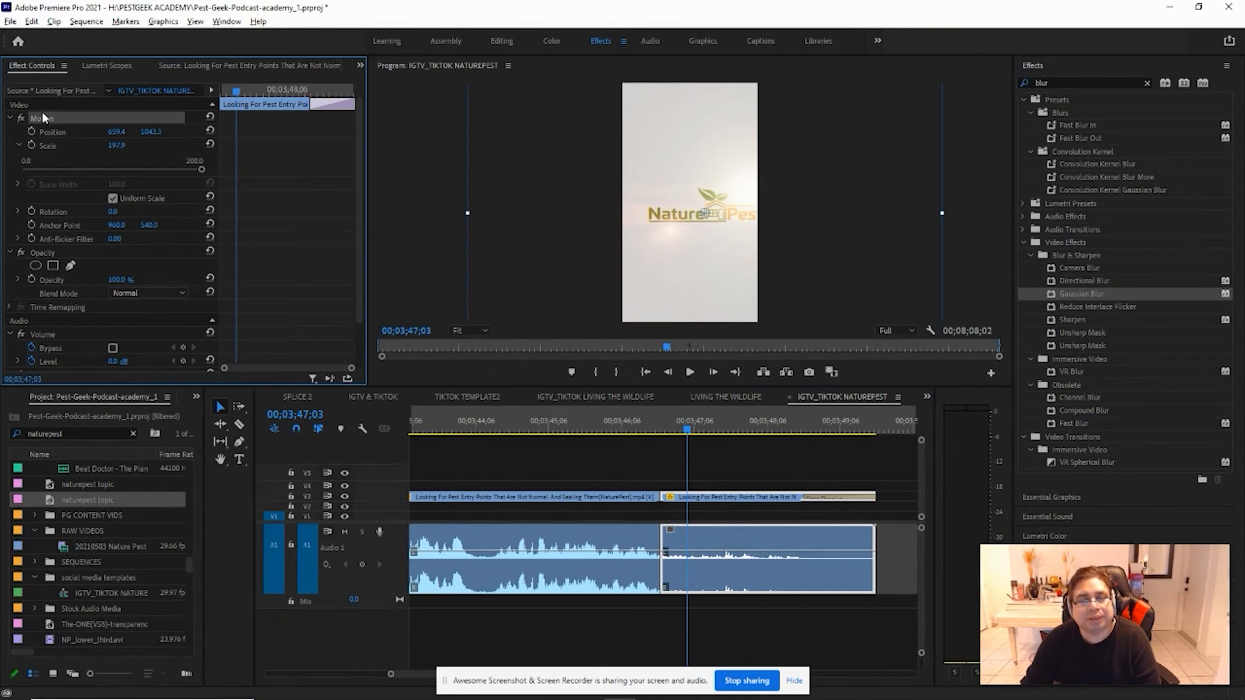
click(210, 132)
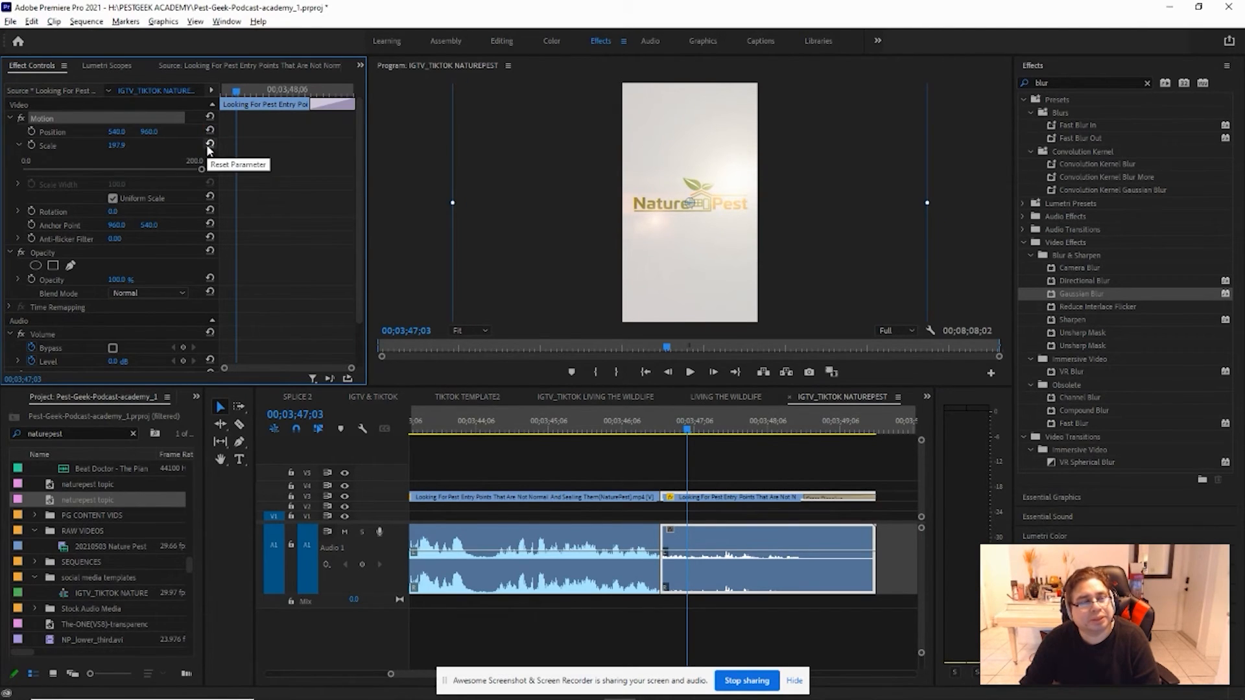
click(209, 146)
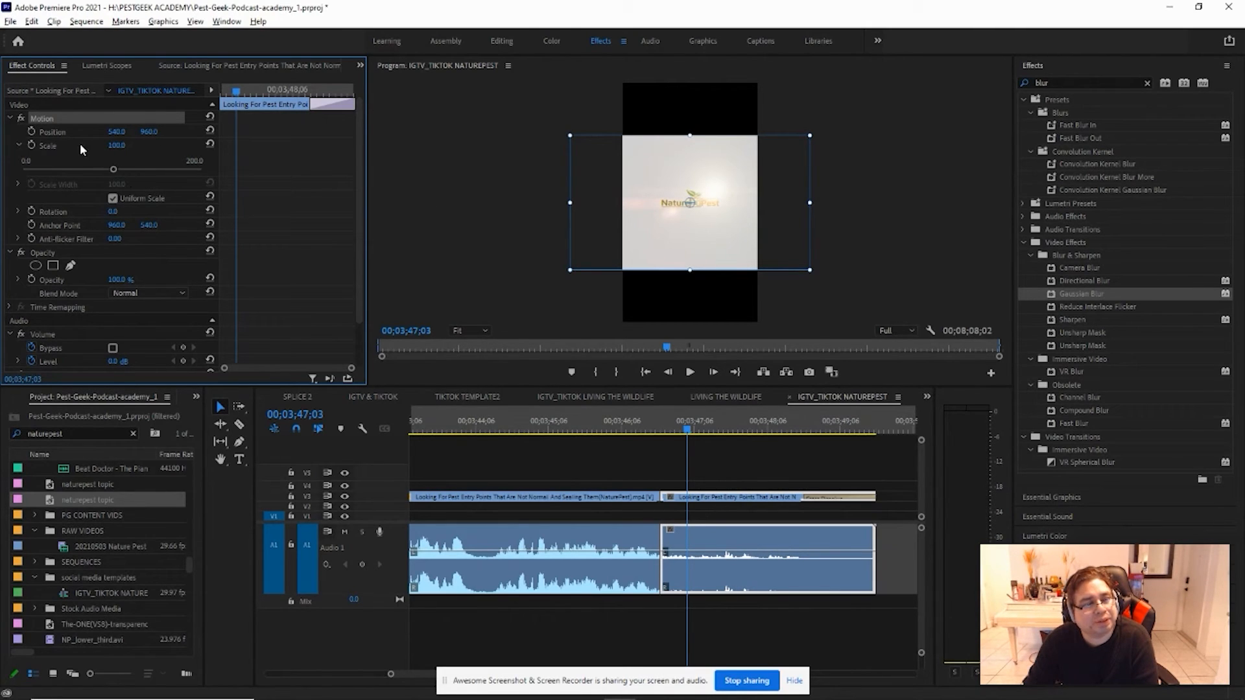
drag(112, 168, 185, 185)
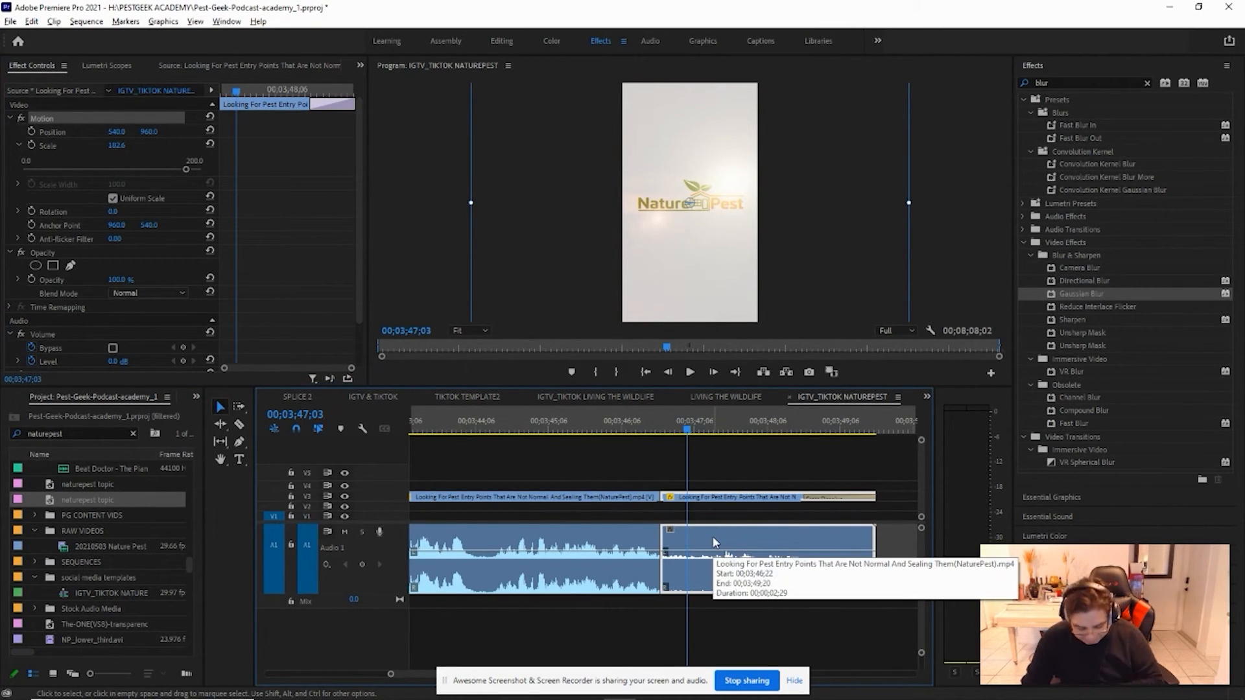
- Review the closing scene from about 00;03;40;11 through the rescaled logo segment to the end of the footage
key(backslash)
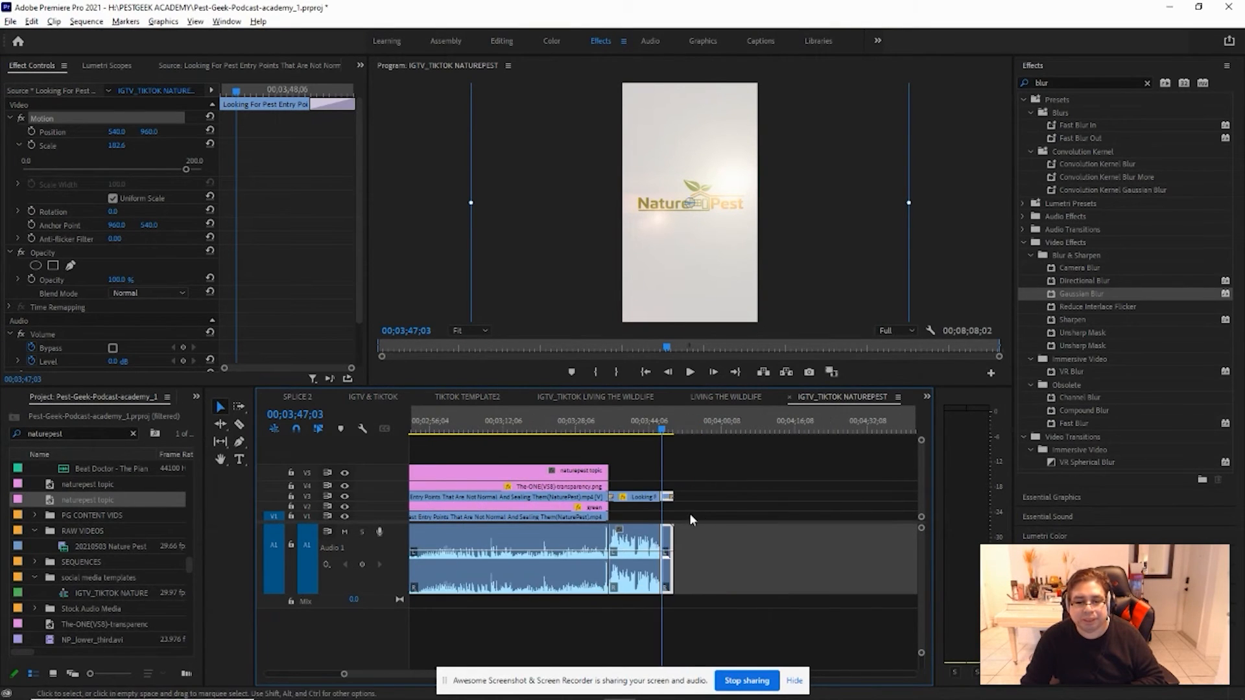
key(minus)
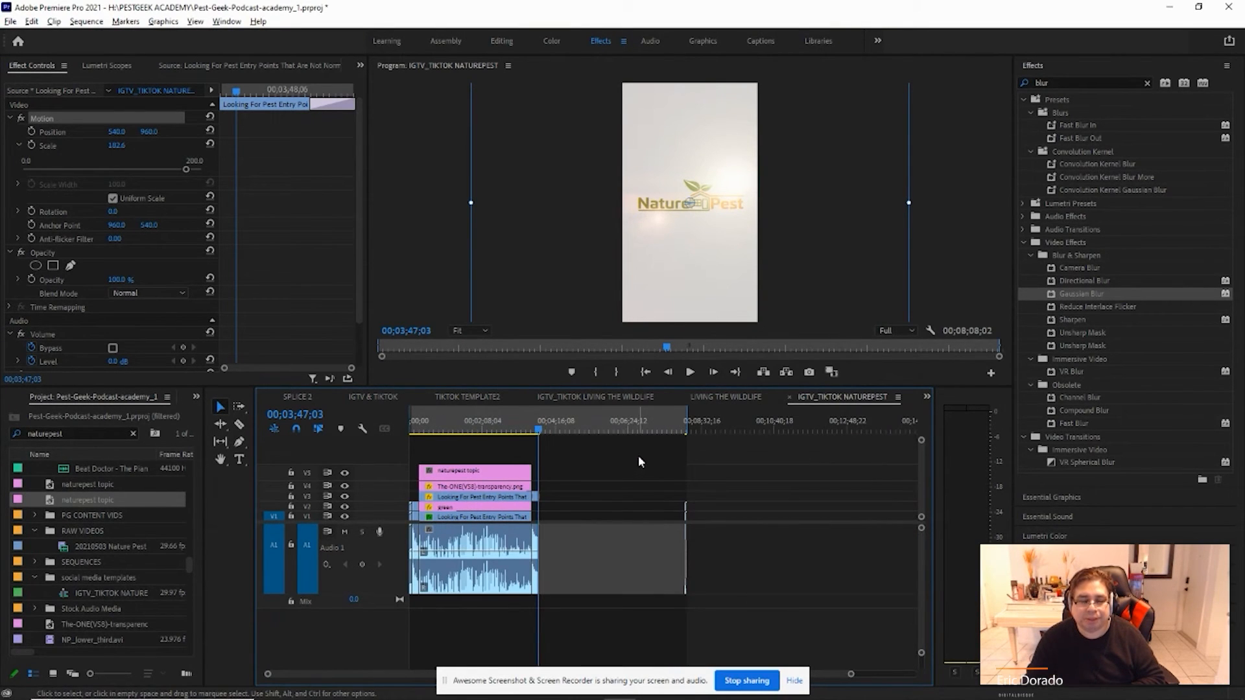
click(535, 428)
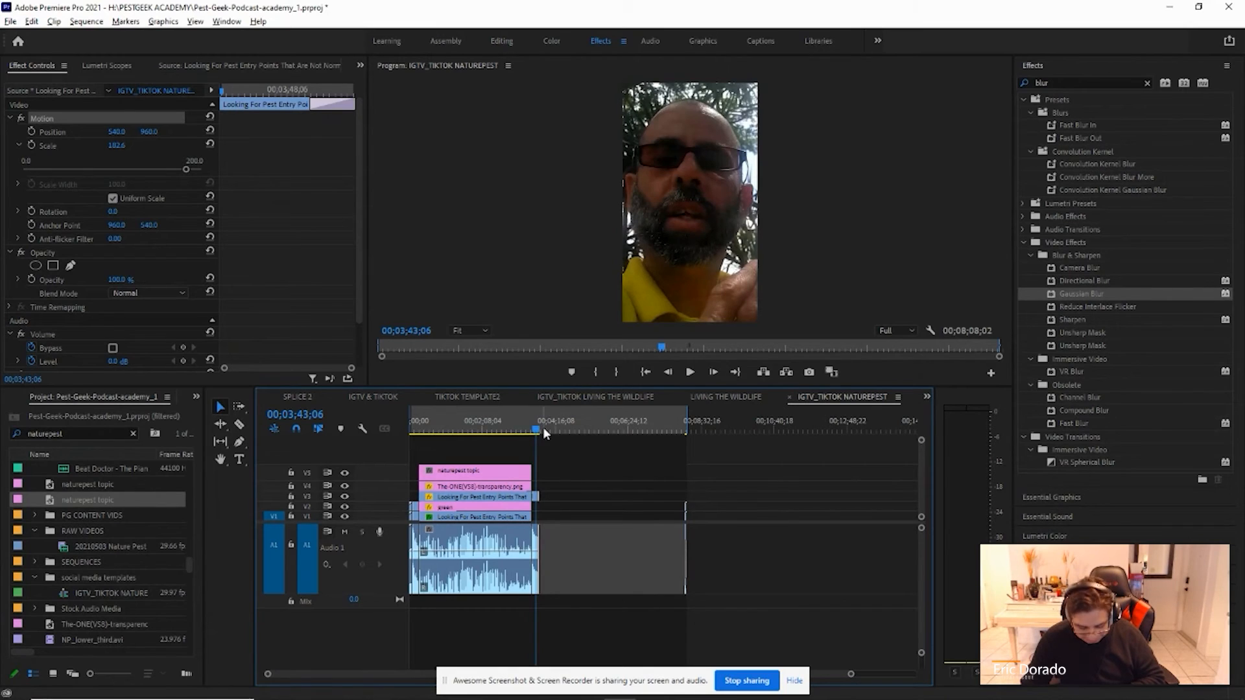
key(equal)
click(633, 428)
click(655, 428)
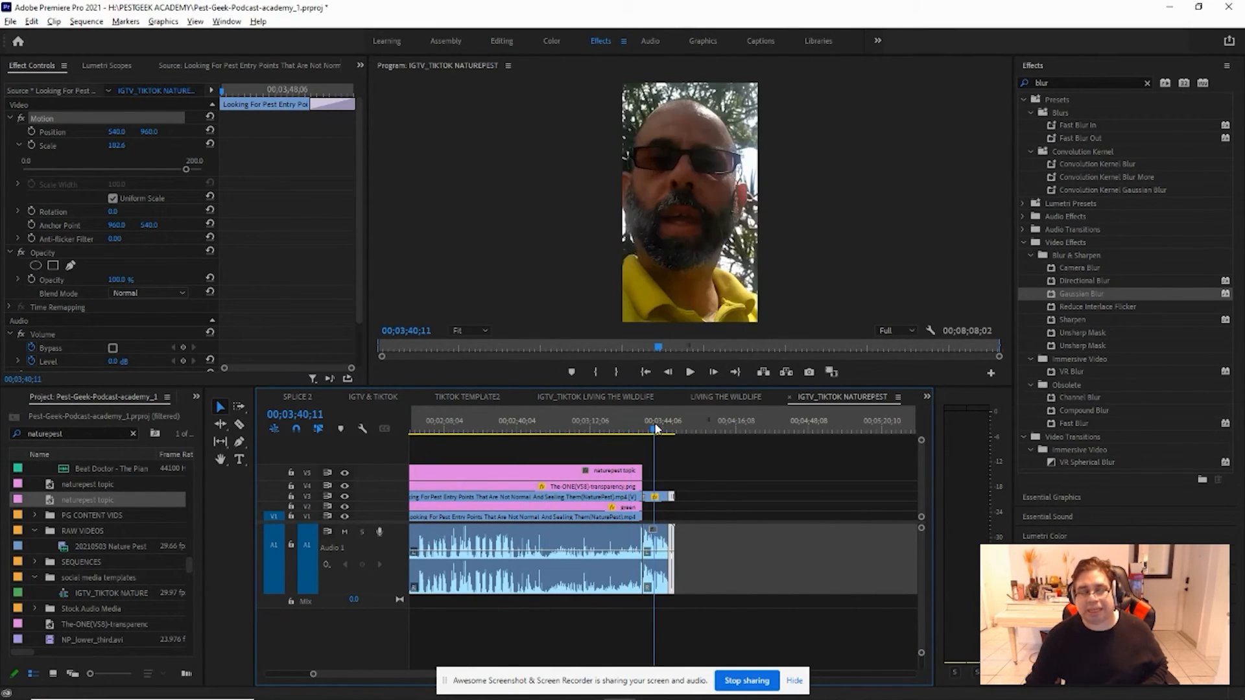
key(space)
key(equal)
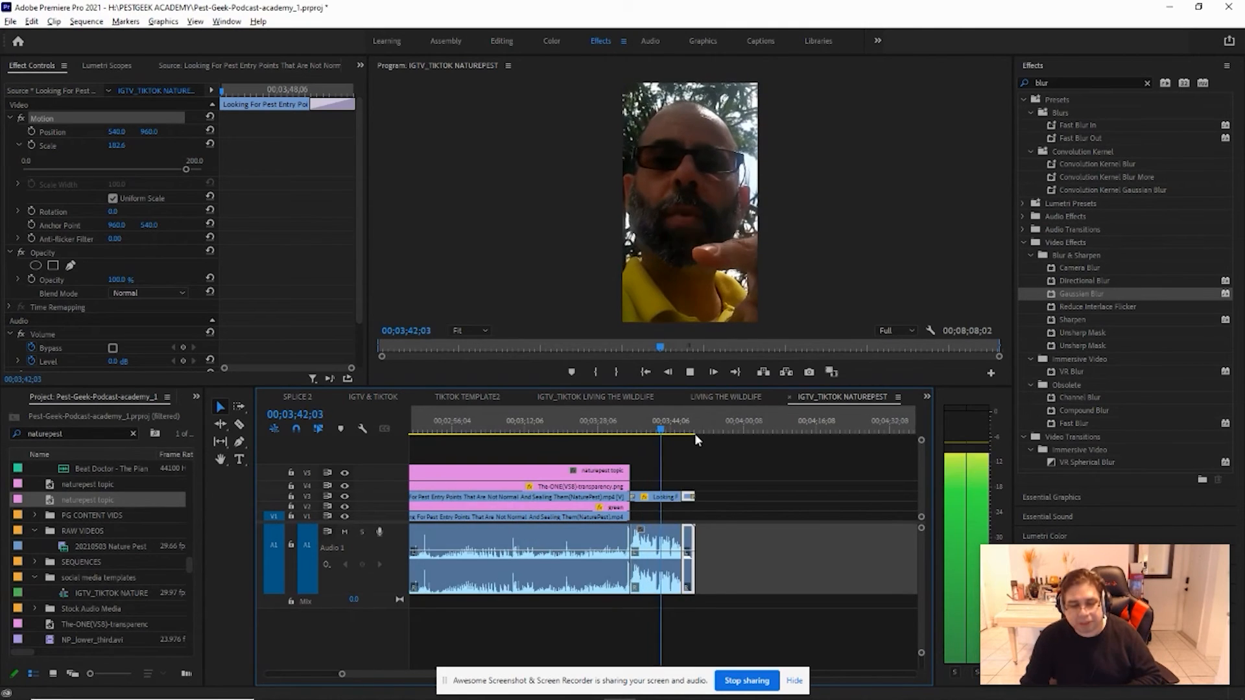
key(equal)
key(equal)
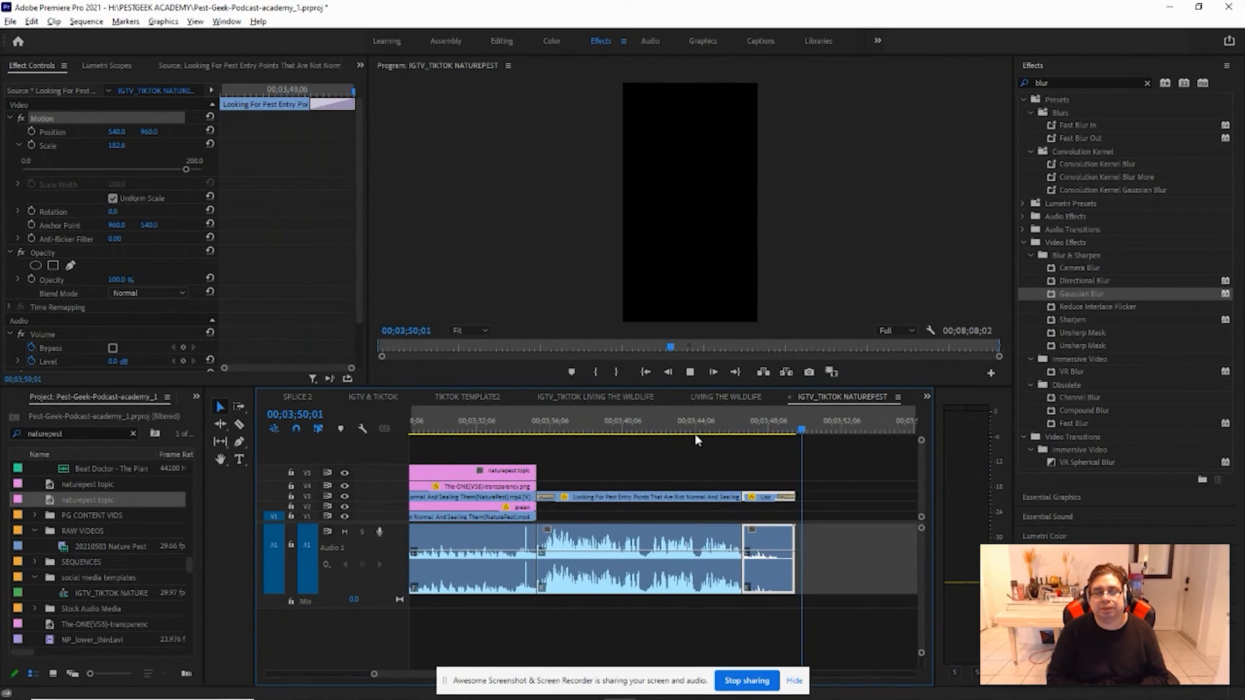
key(space)
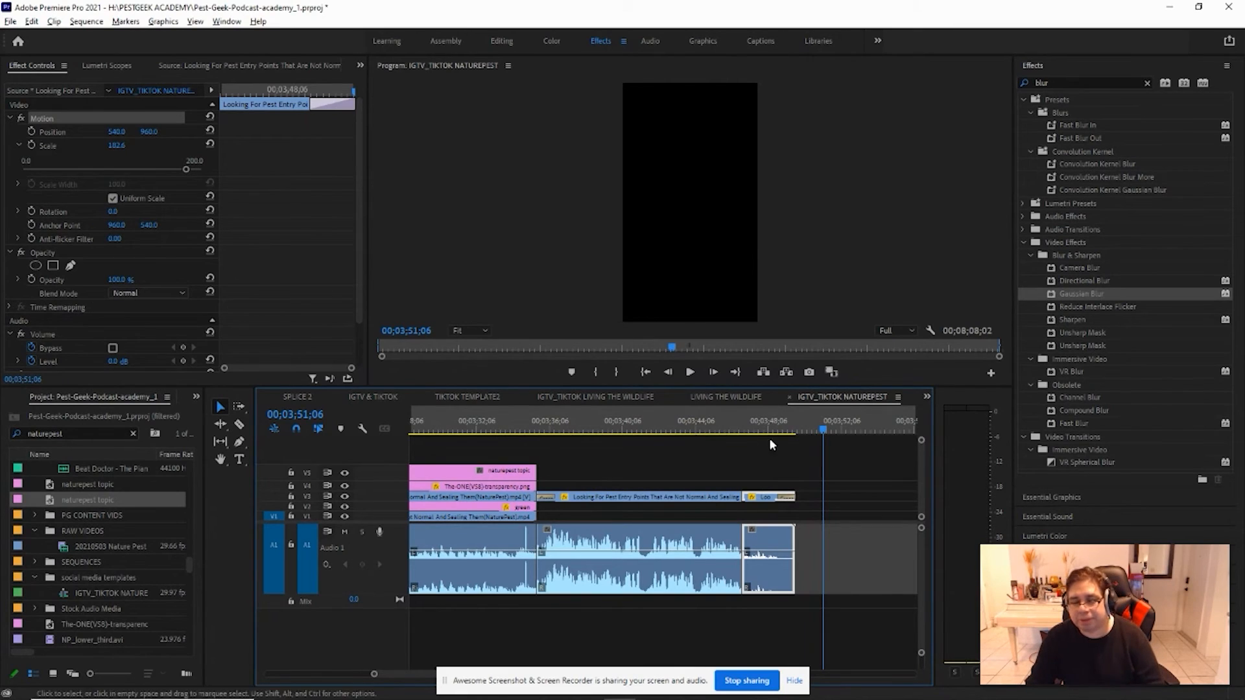
- Locate the end of the last clip and mark the sequence's out point at 00;03;49;21
click(794, 426)
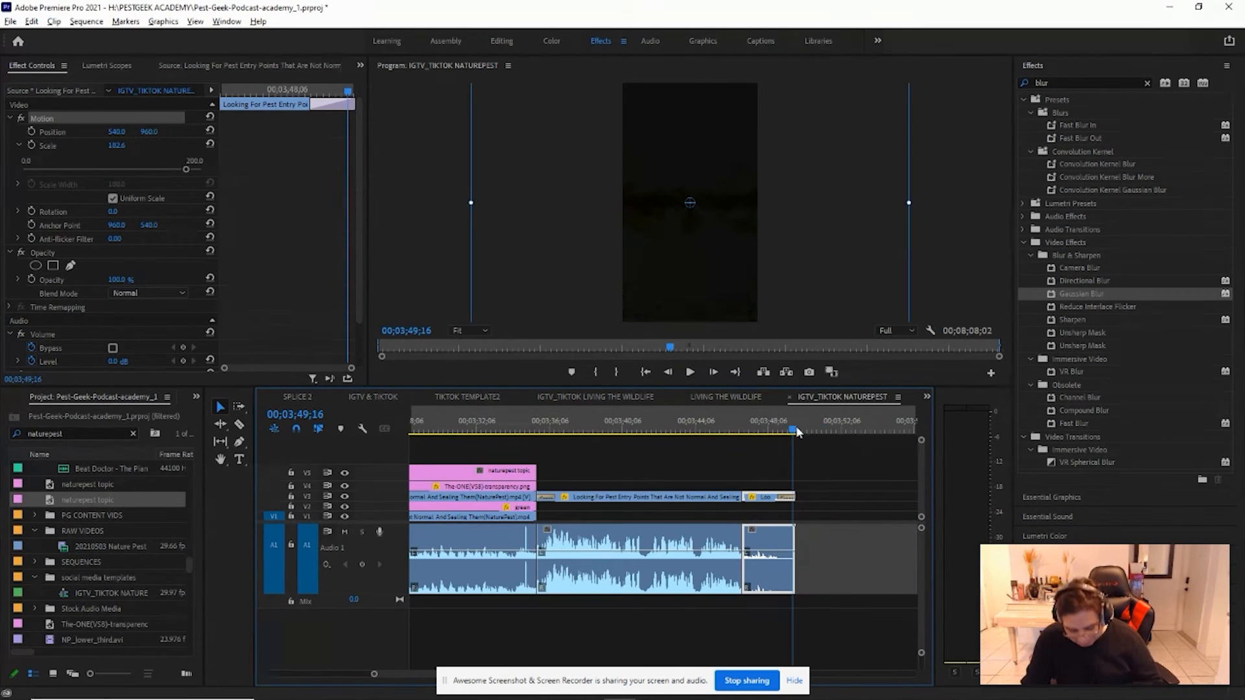
key(equal)
key(equal)
key(equal)
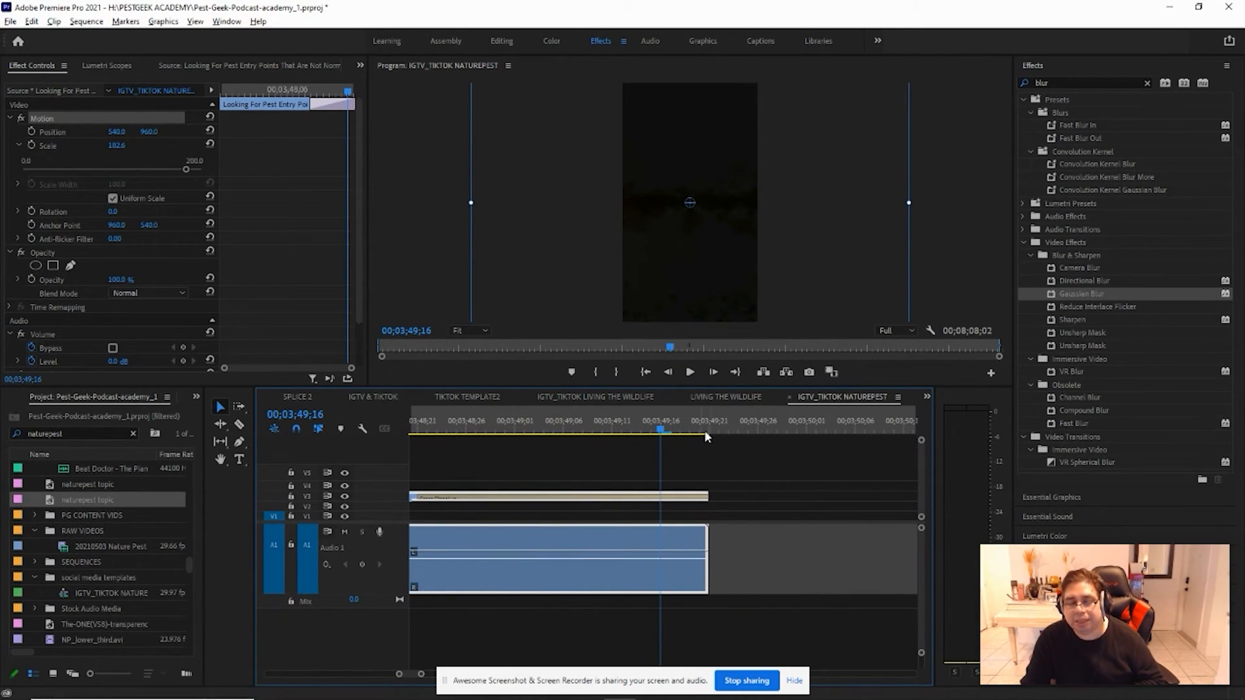
click(711, 430)
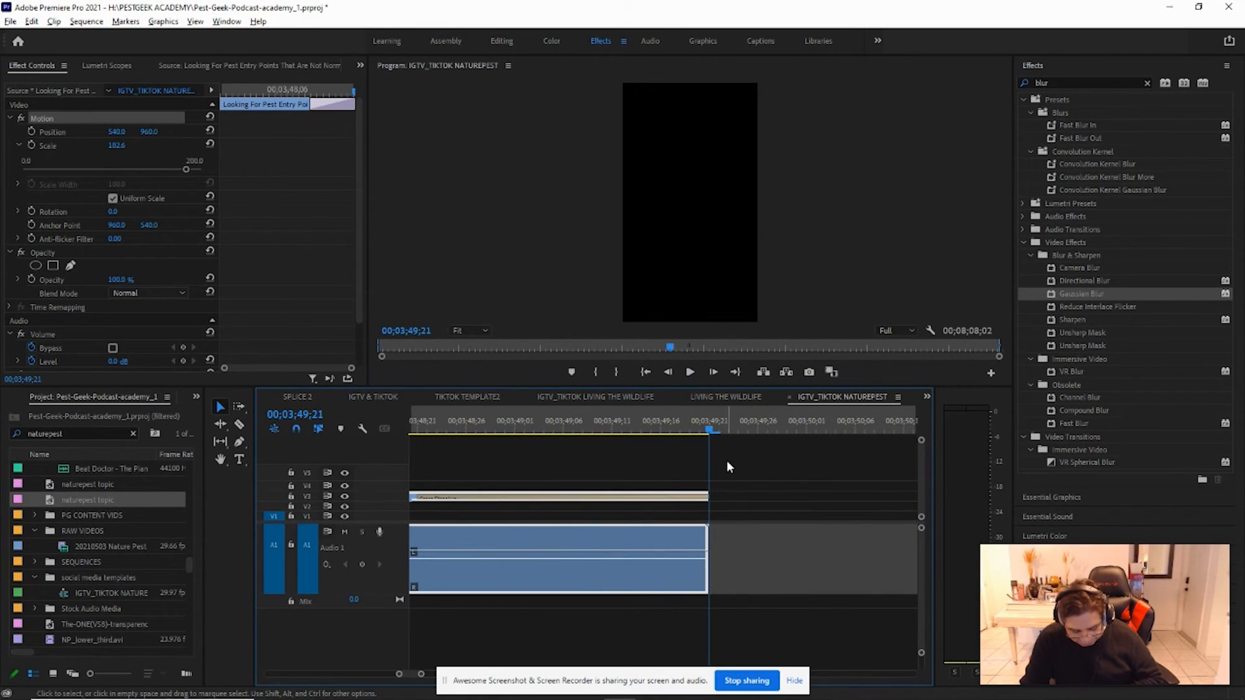
click(700, 430)
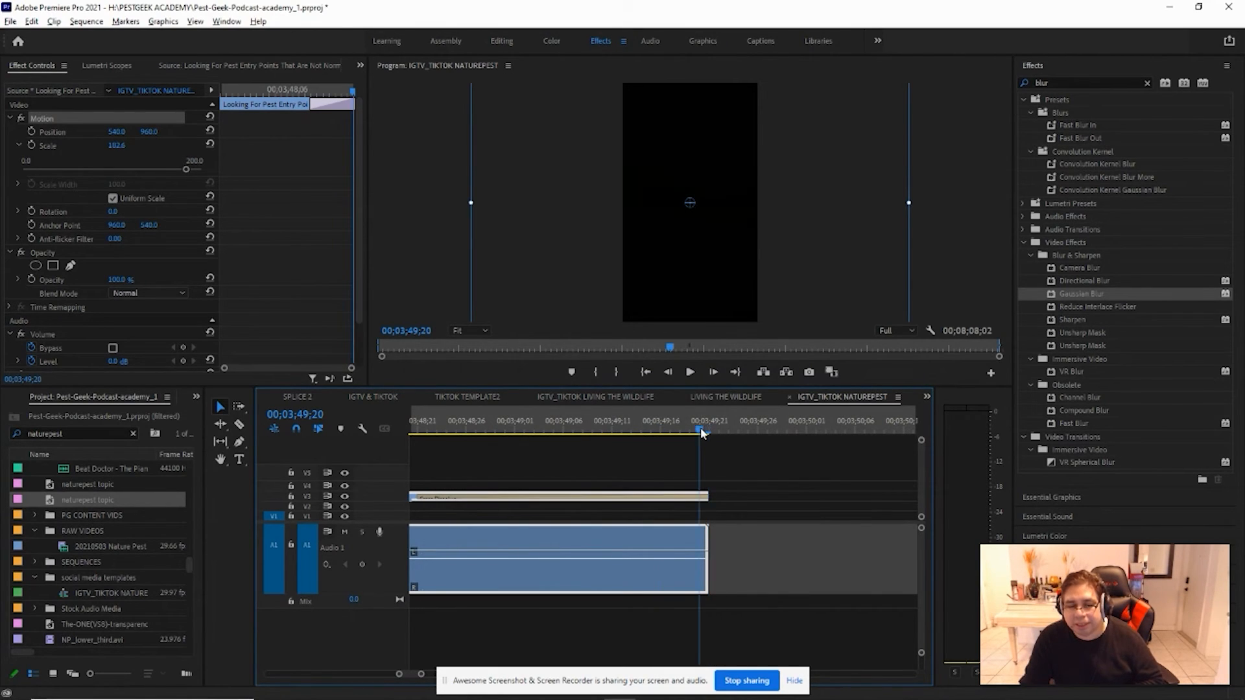
key(Left)
key(Left)
key(Left)
key(Left)
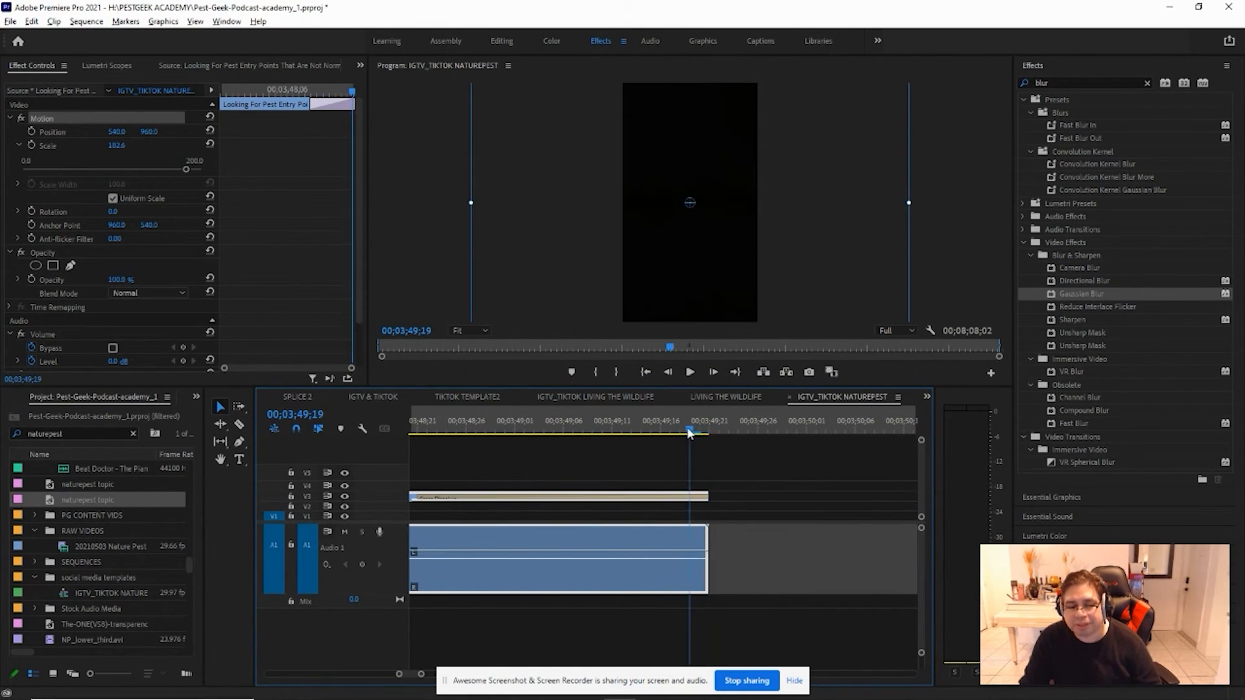
drag(679, 433, 708, 430)
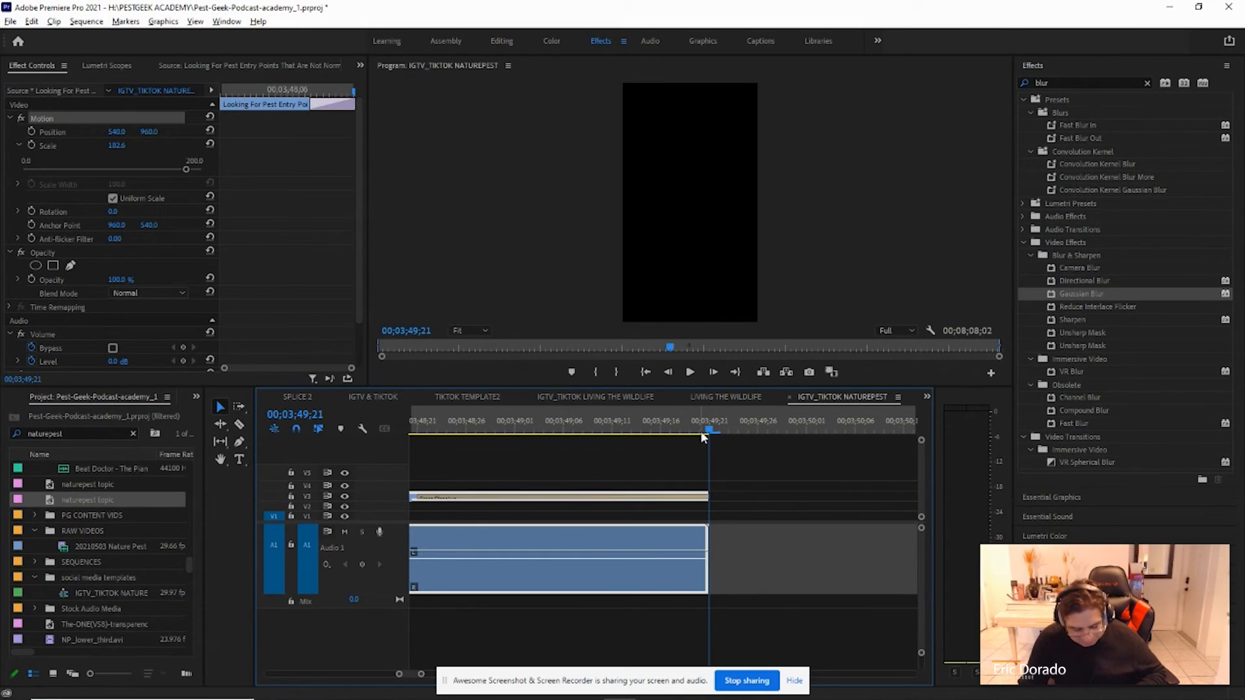
key(o)
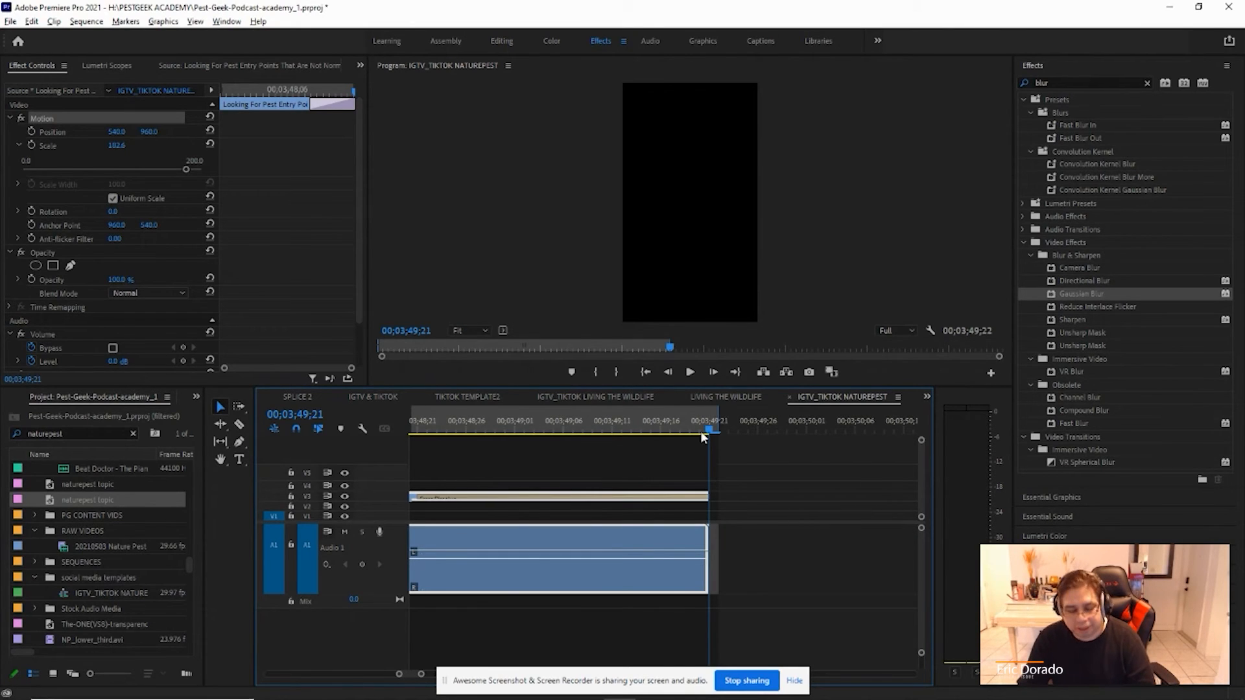
- Pull the sequence's out point back by one frame so it lines up with the end of the last clip
scroll(740, 423, up, 2)
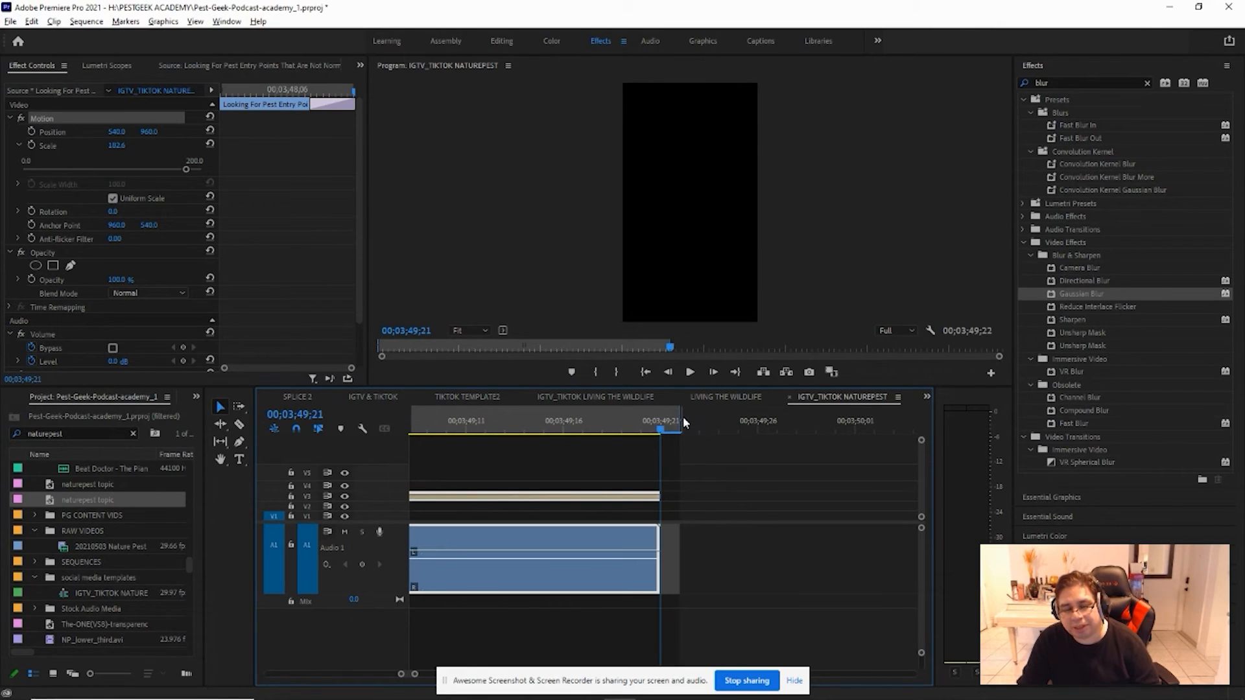
mouse_move(678, 423)
mouse_down()
mouse_move(661, 423)
mouse_move(679, 421)
mouse_up()
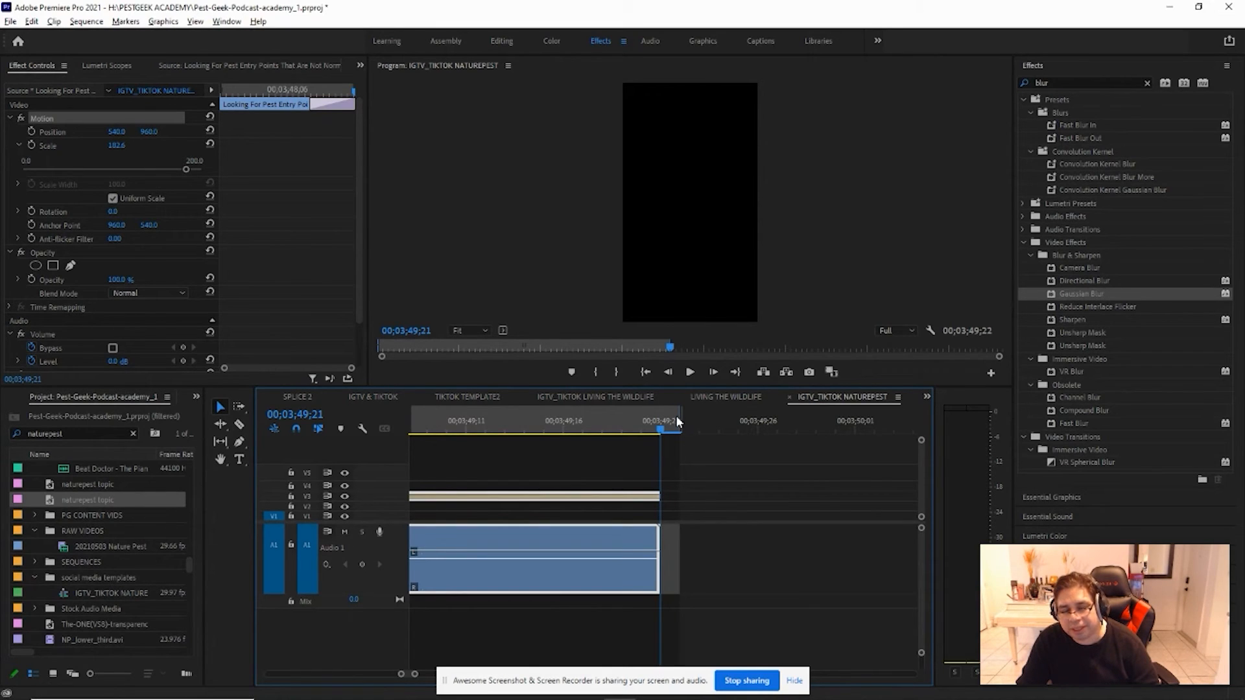
drag(680, 415, 661, 418)
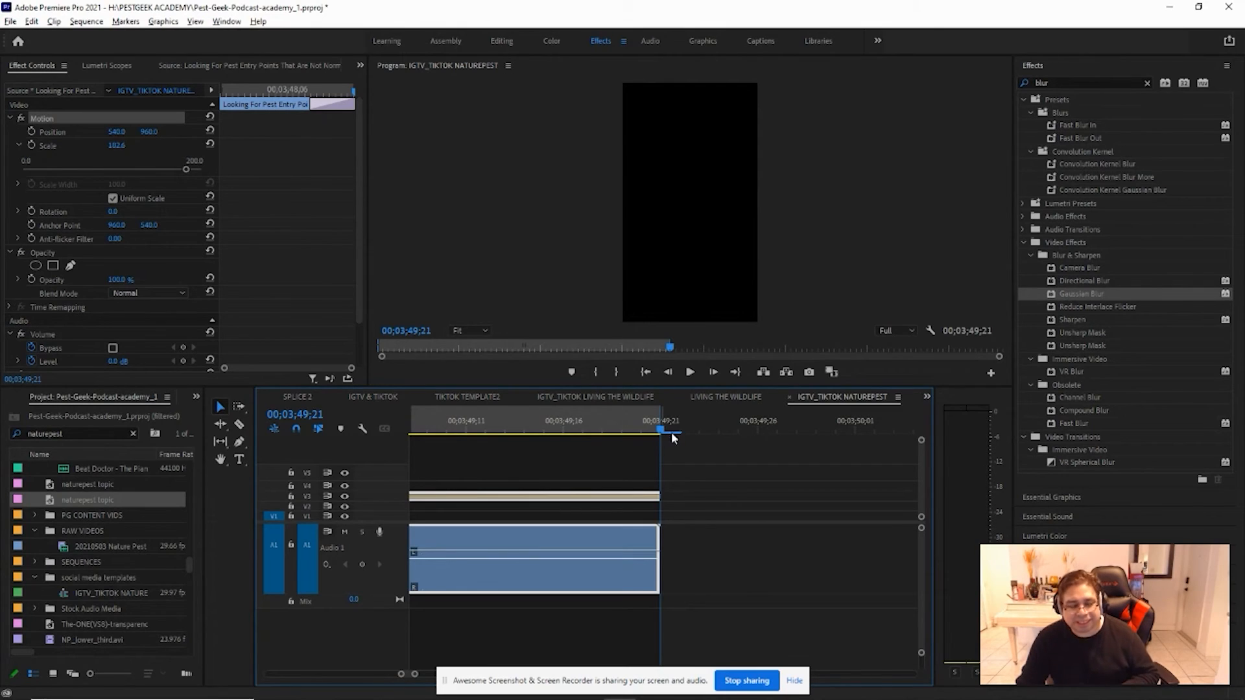
mouse_move(662, 418)
mouse_down()
mouse_move(676, 418)
mouse_move(662, 421)
mouse_up()
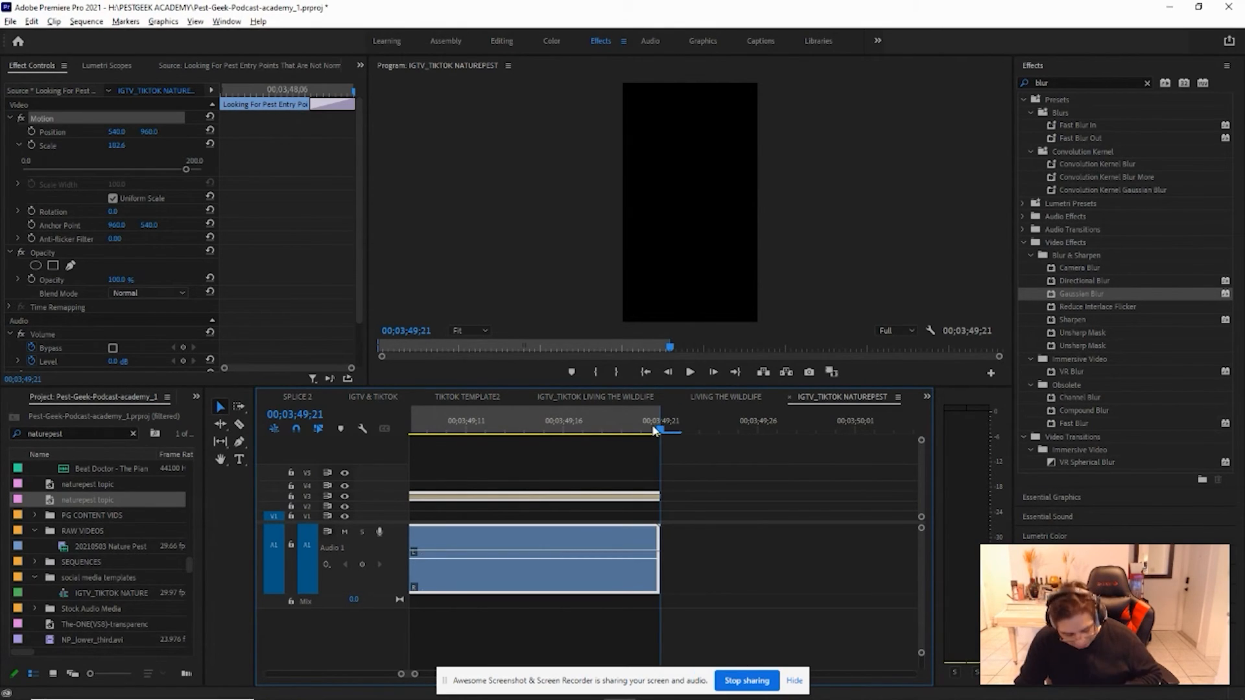
- Return the playhead to the start of the sequence at 00;00;00;00
key(minus)
key(minus)
key(minus)
key(minus)
key(minus)
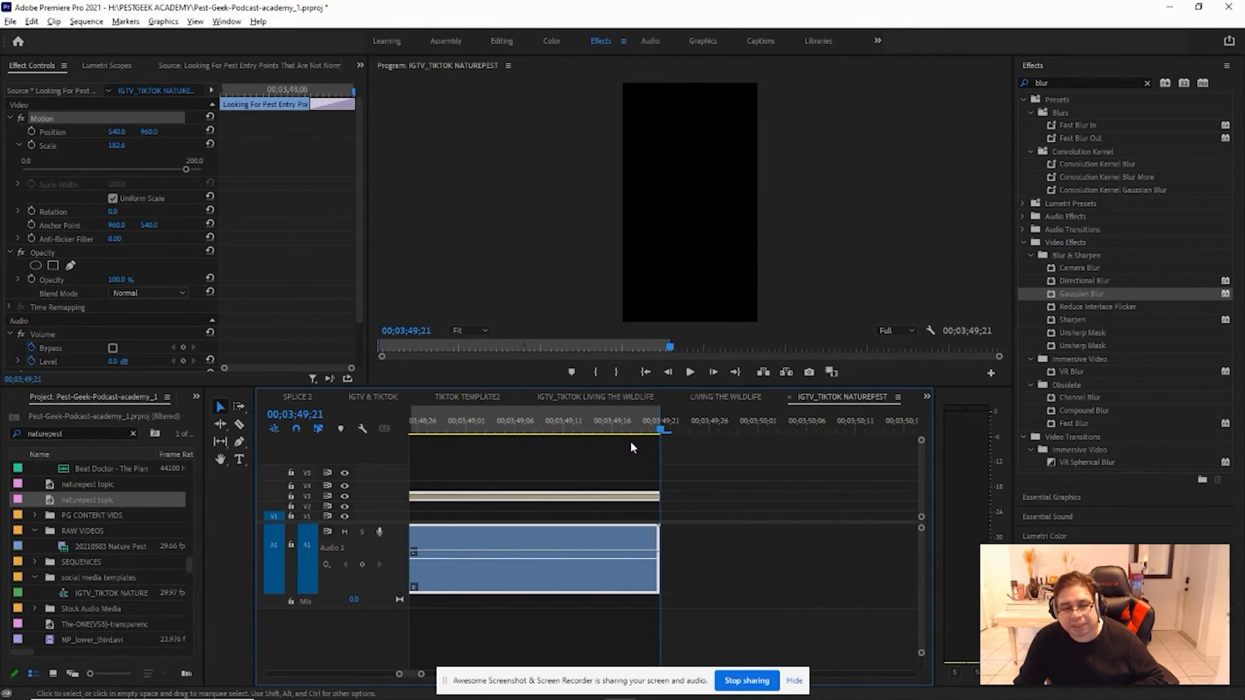
key(equal)
key(minus)
key(minus)
key(minus)
key(minus)
key(minus)
key(minus)
key(minus)
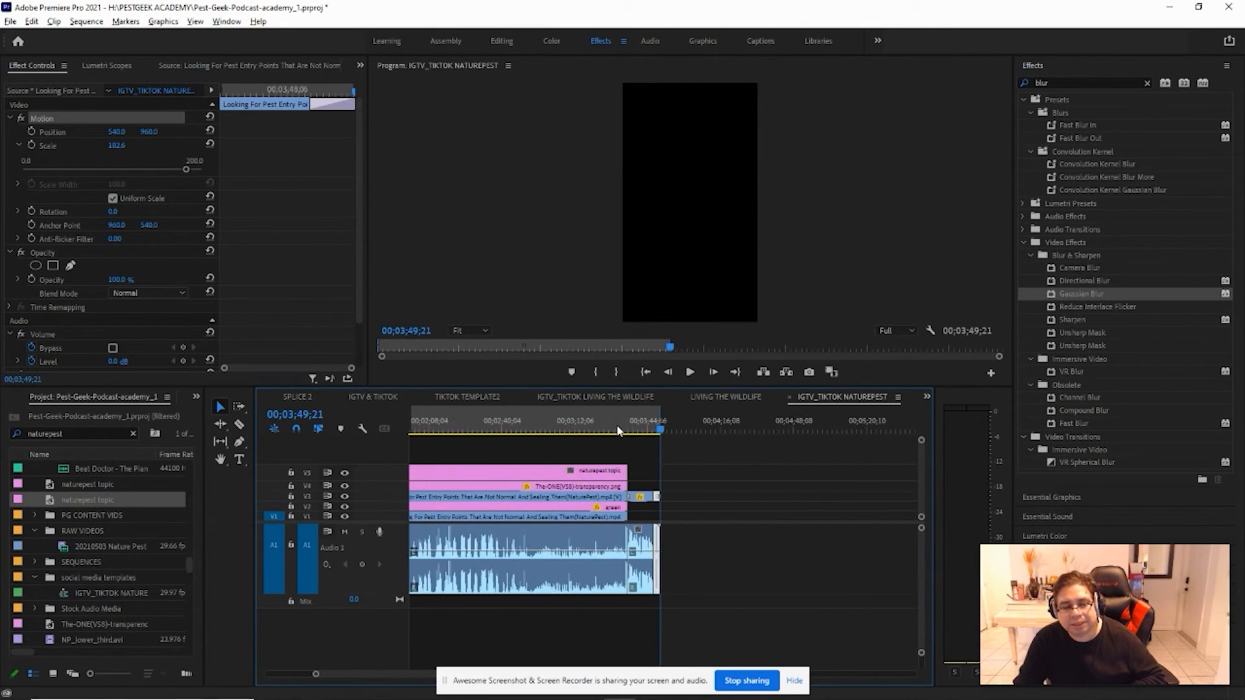
drag(516, 428, 414, 431)
- Play the sequence from its start through the logo intro and opening speaker clip to about 00;00;16;25
key(equal)
key(equal)
key(equal)
key(equal)
key(equal)
key(equal)
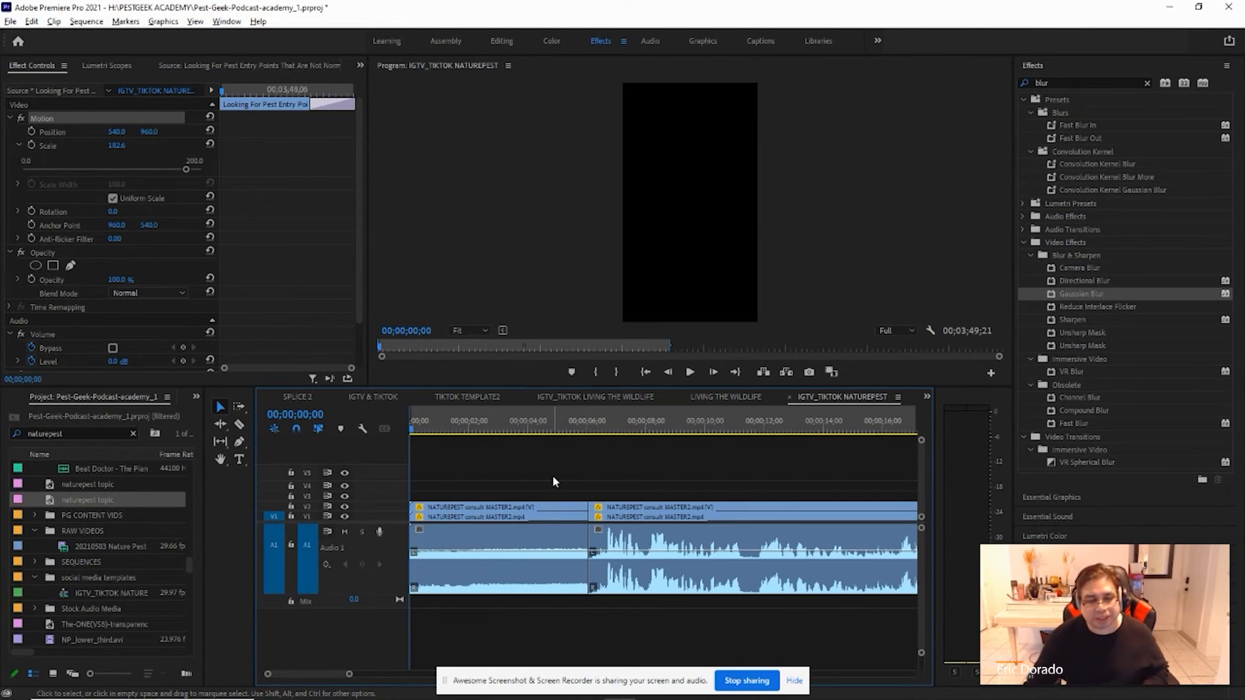
key(space)
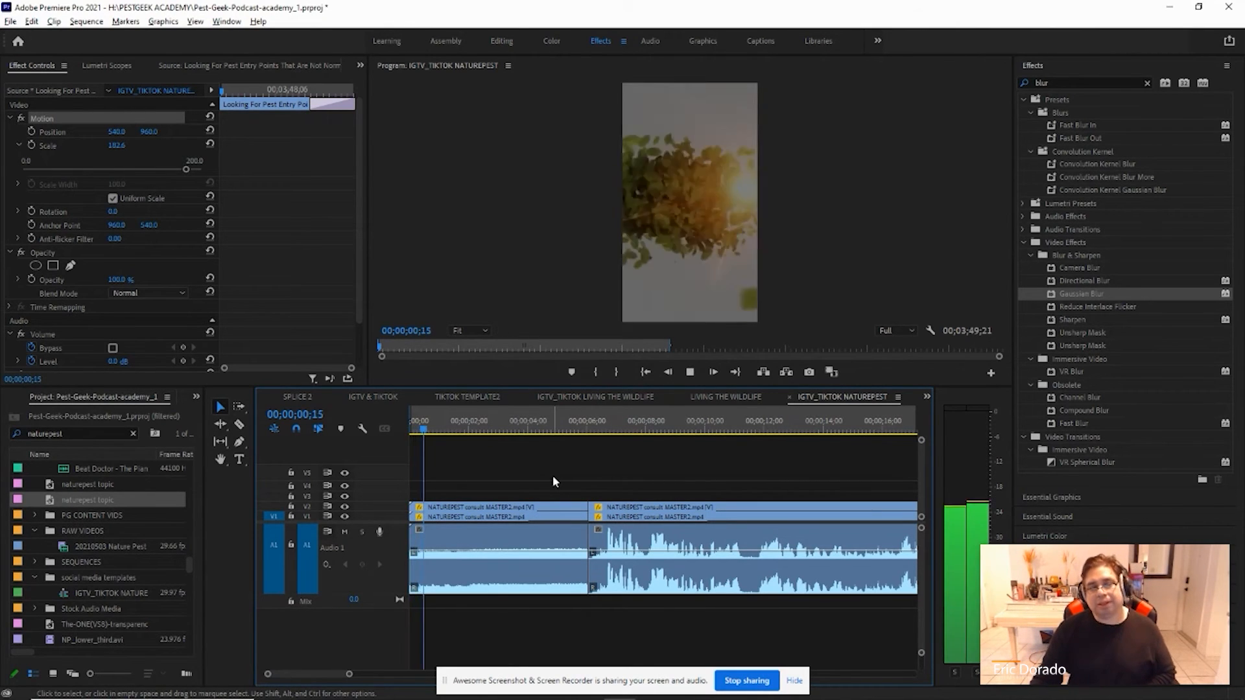
key(minus)
key(minus)
key(minus)
key(minus)
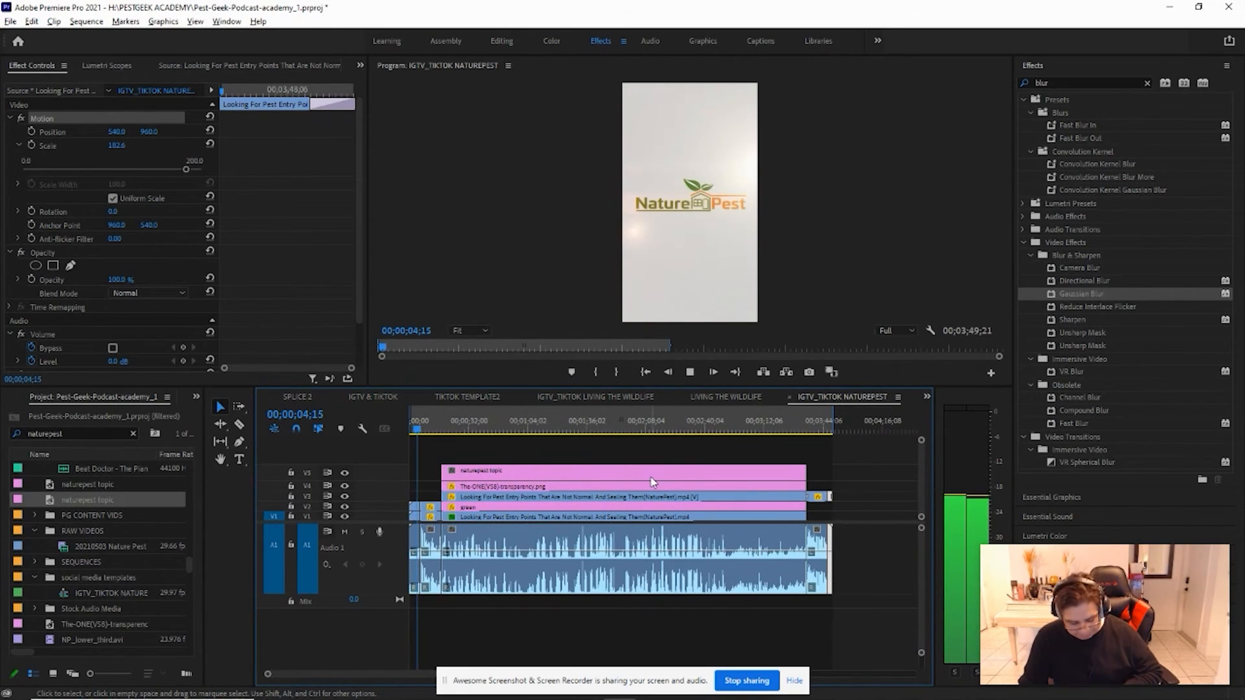
key(minus)
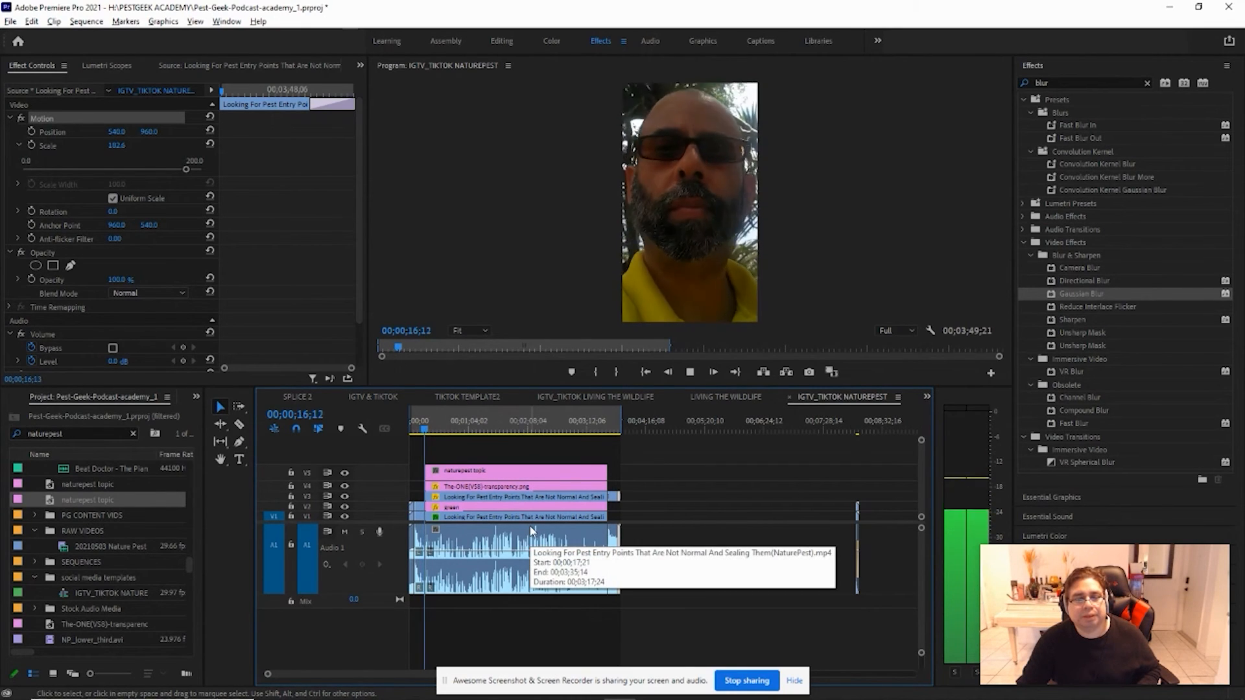
key(space)
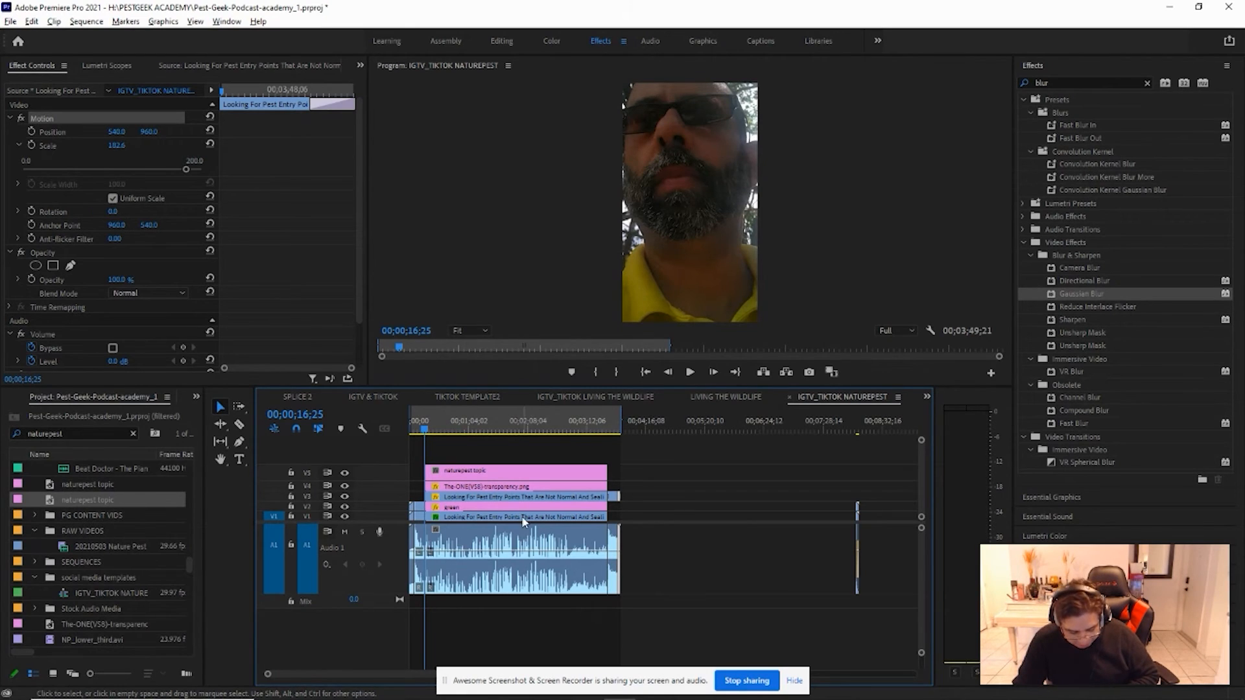
- Play through the opening speaker clip between about 00;00;07 and 00;00;16 to find the section to cut out
key(=)
key(=)
key(=)
key(=)
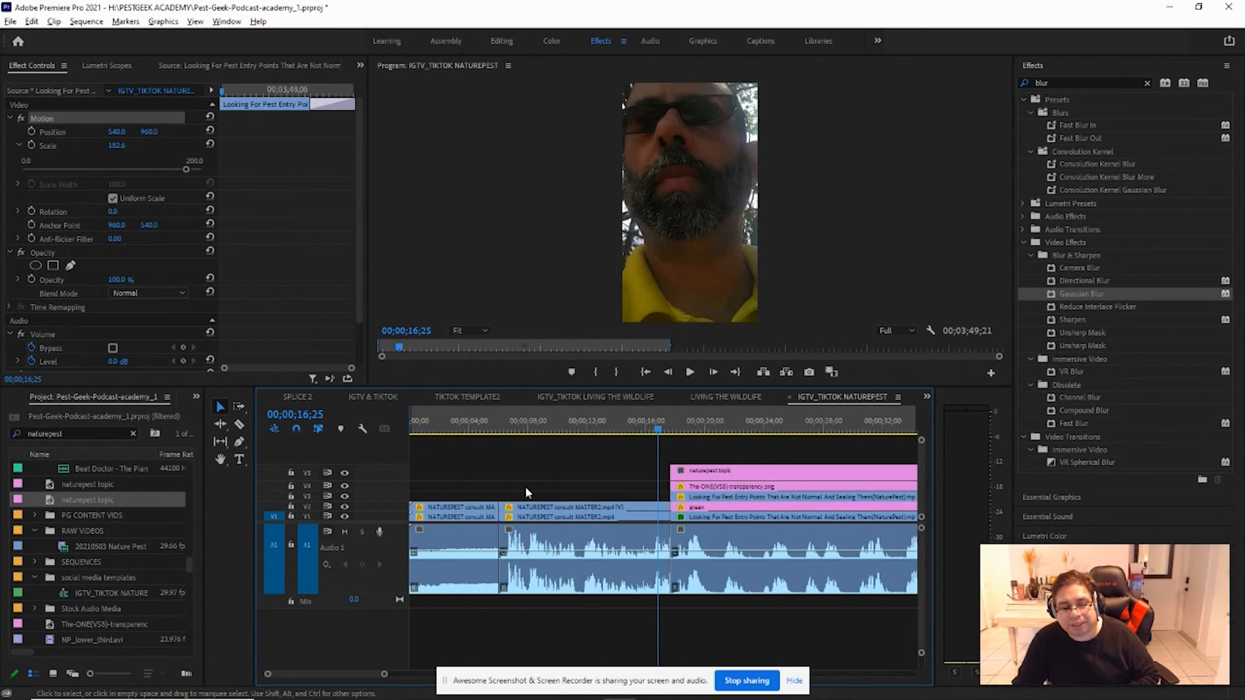
click(589, 425)
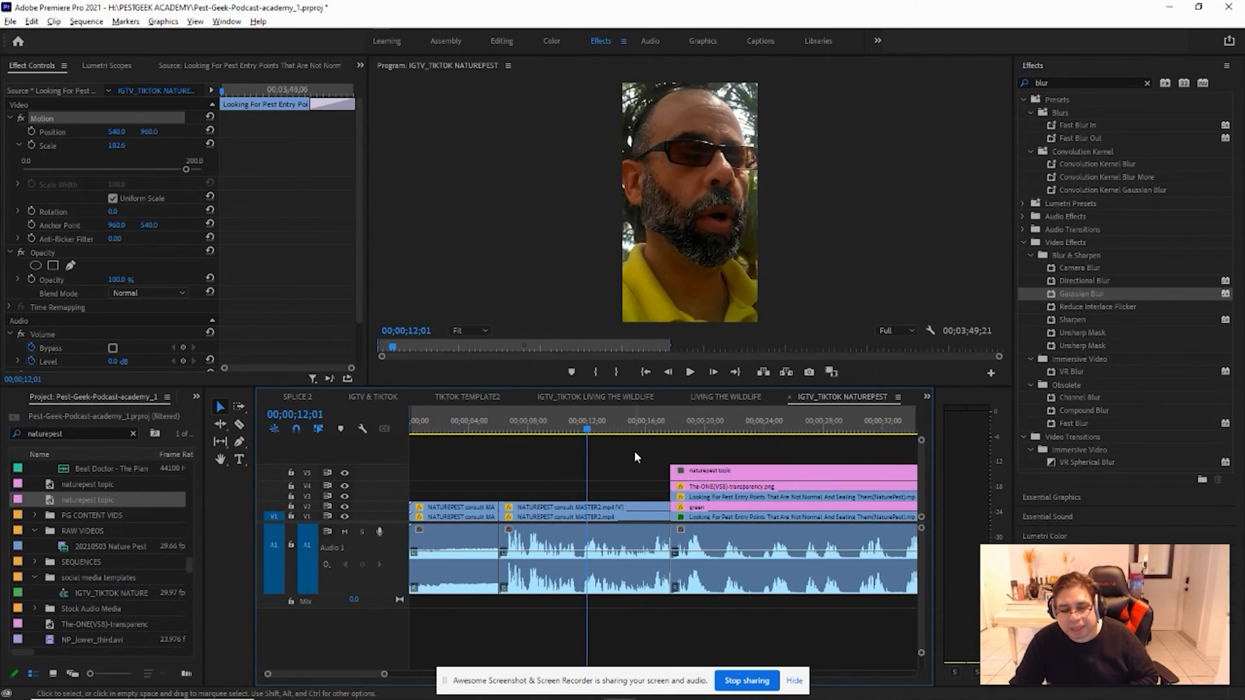
key(=)
key(=)
key(minus)
click(631, 428)
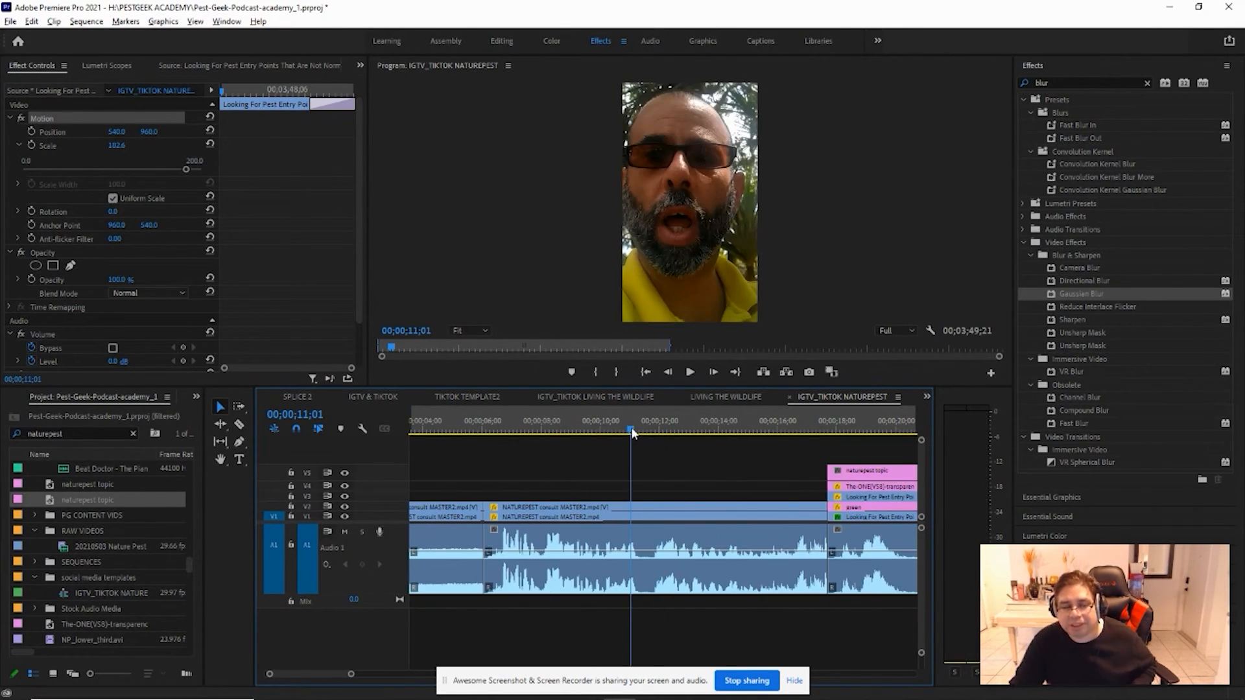
key(space)
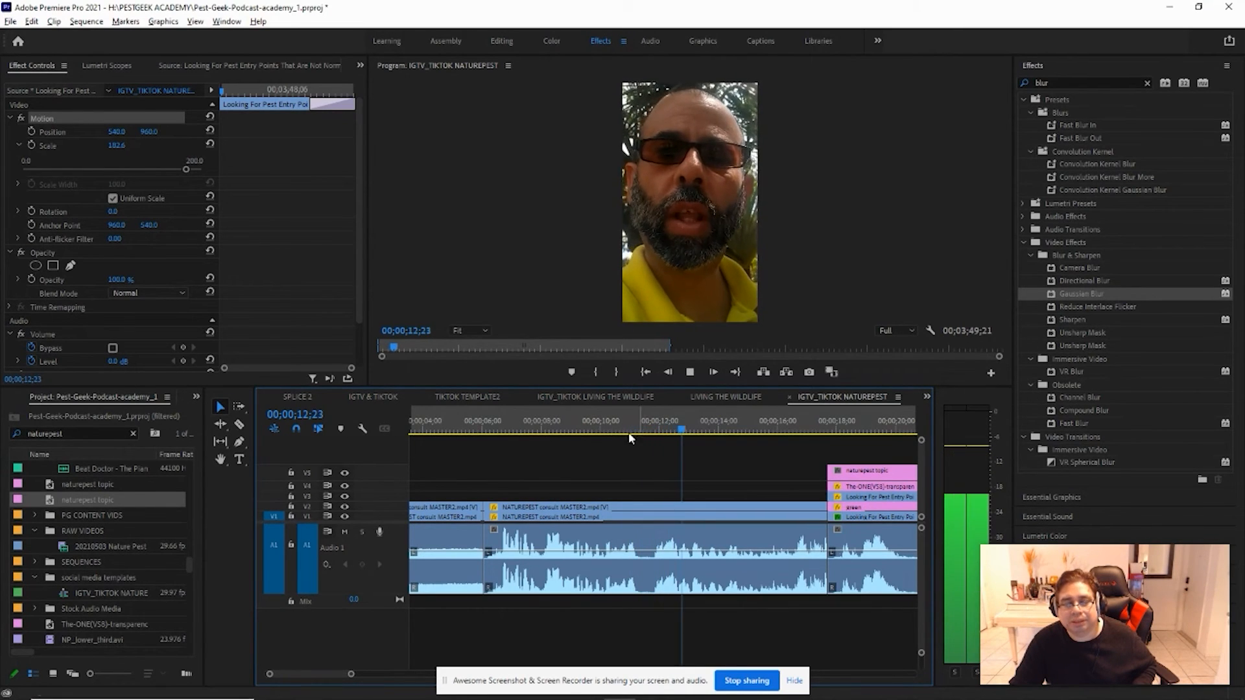
click(531, 419)
key(space)
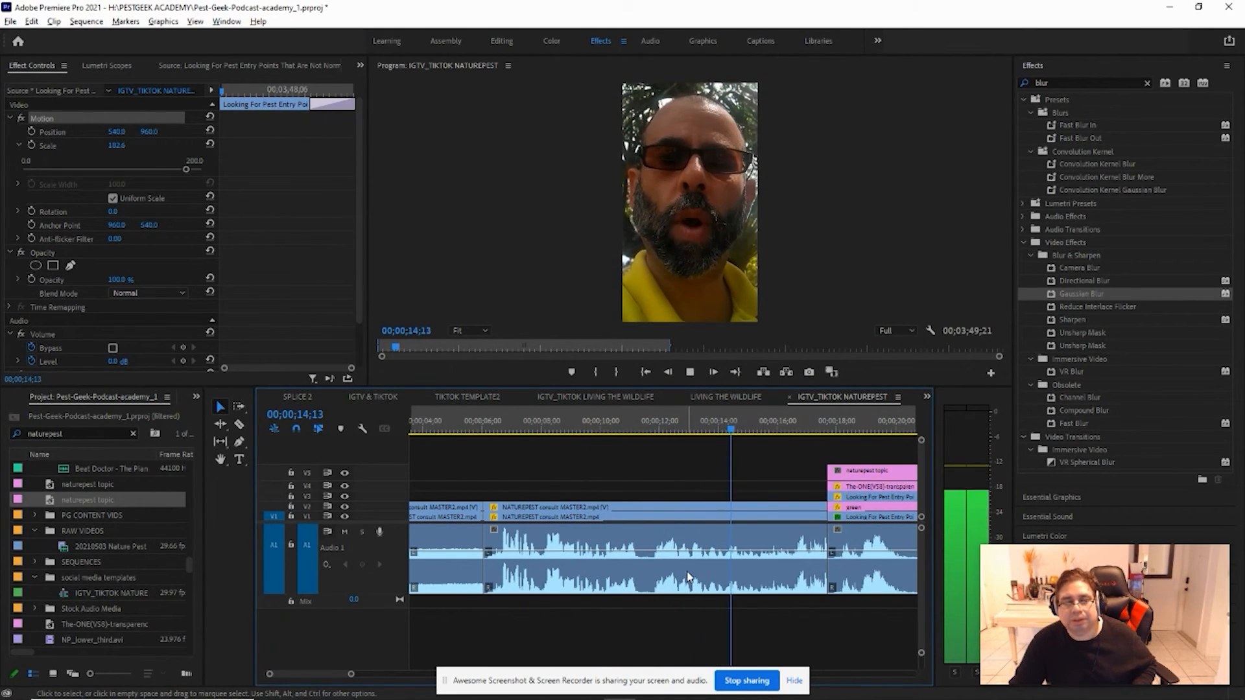
key(space)
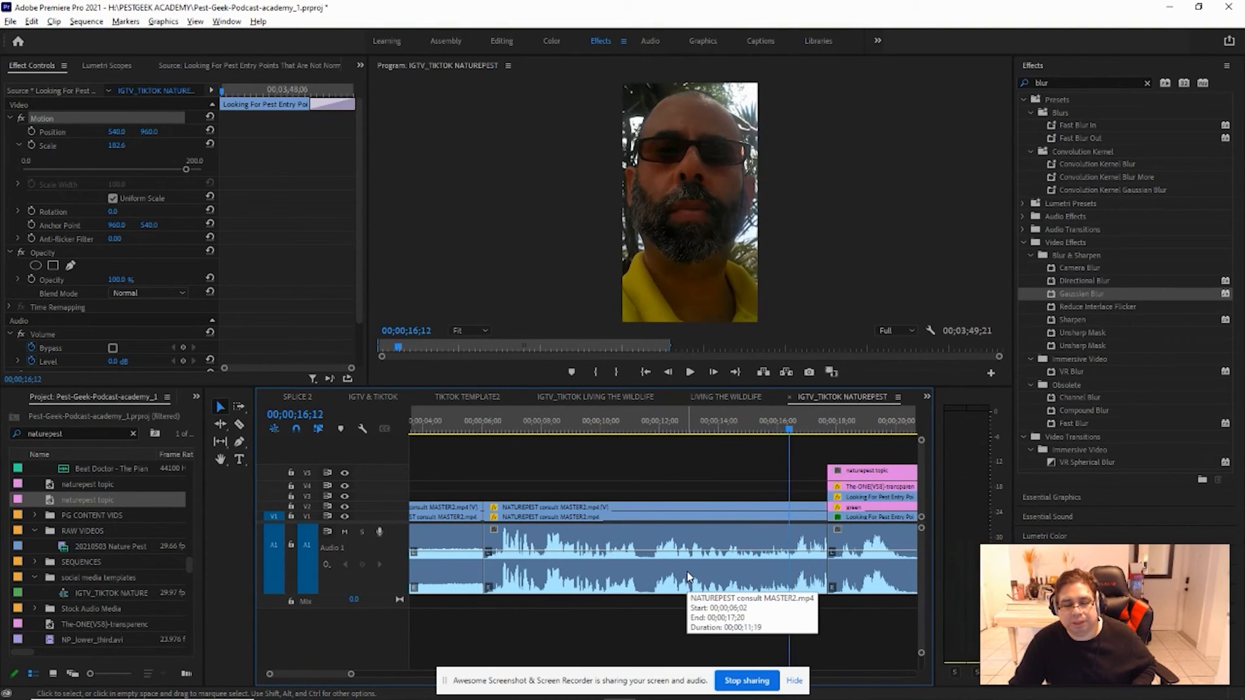
click(774, 426)
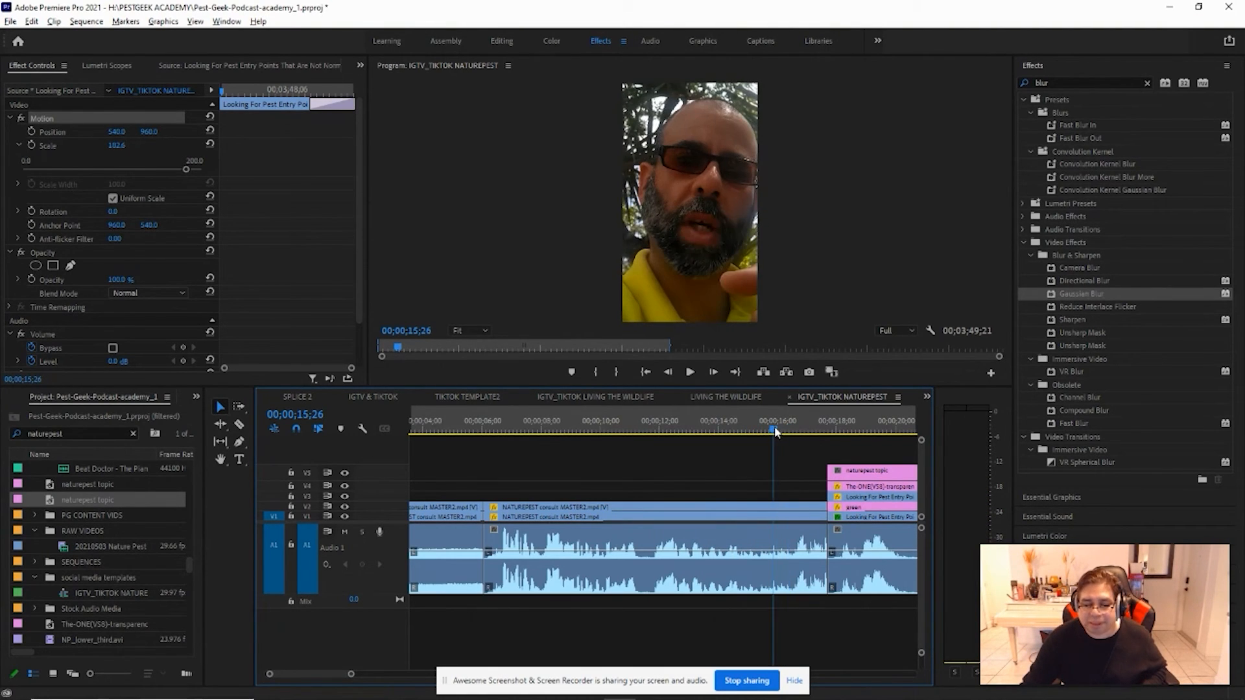
click(627, 421)
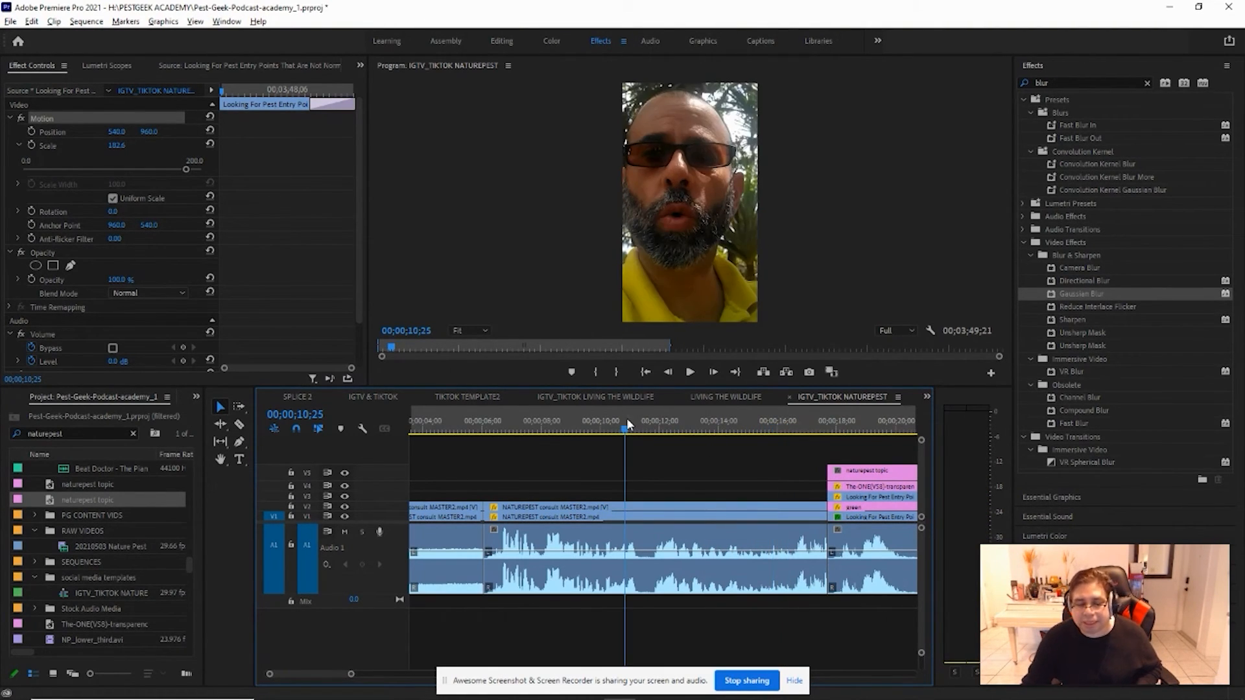
key(space)
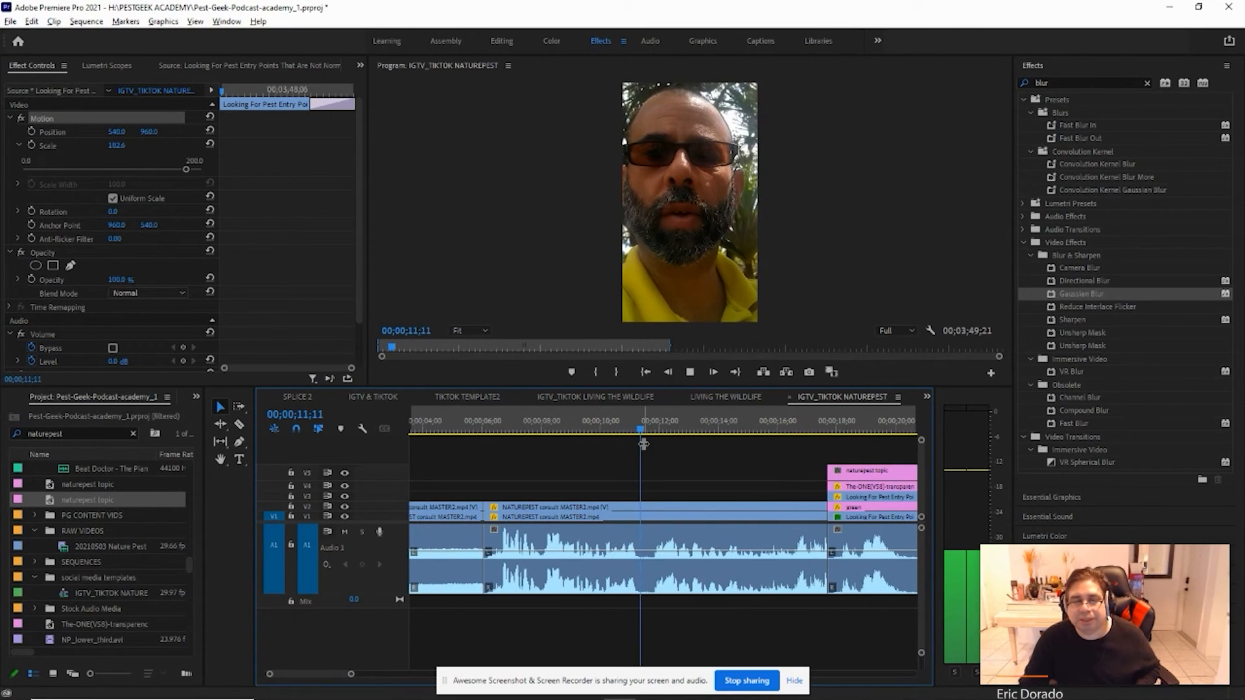
- Replay the start of the opening speaker clip and mark the sequence's in point at 00;00;07;28
click(551, 423)
click(496, 420)
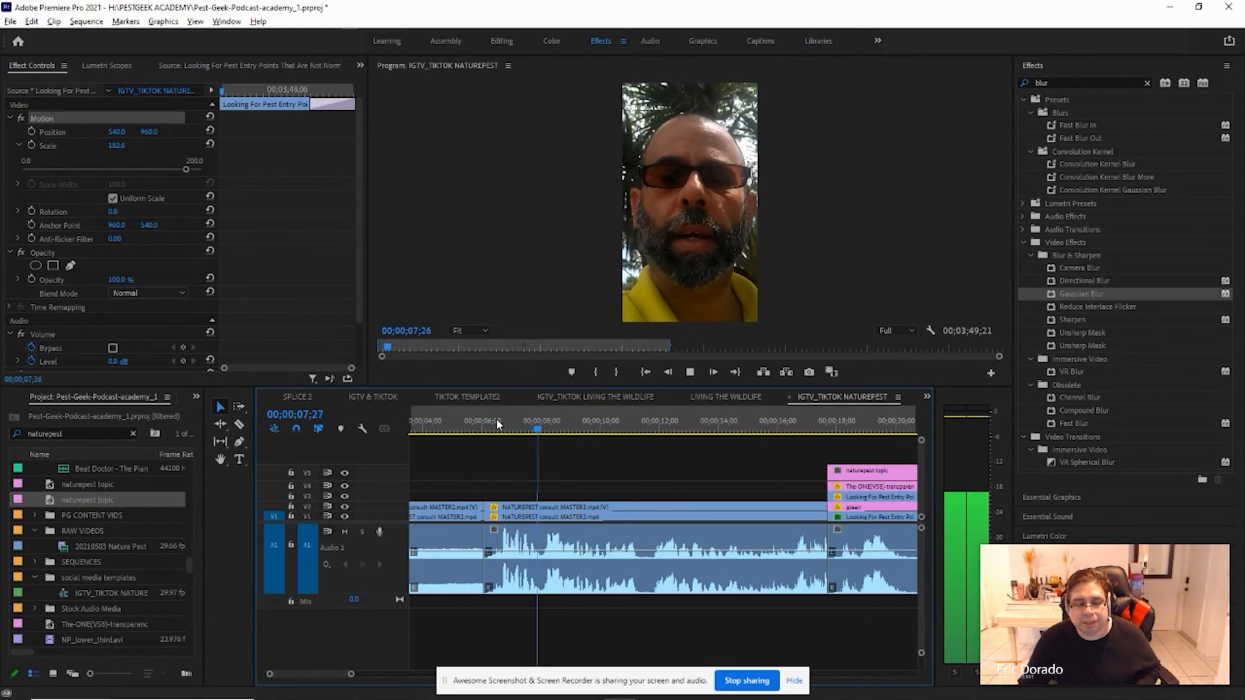
key(space)
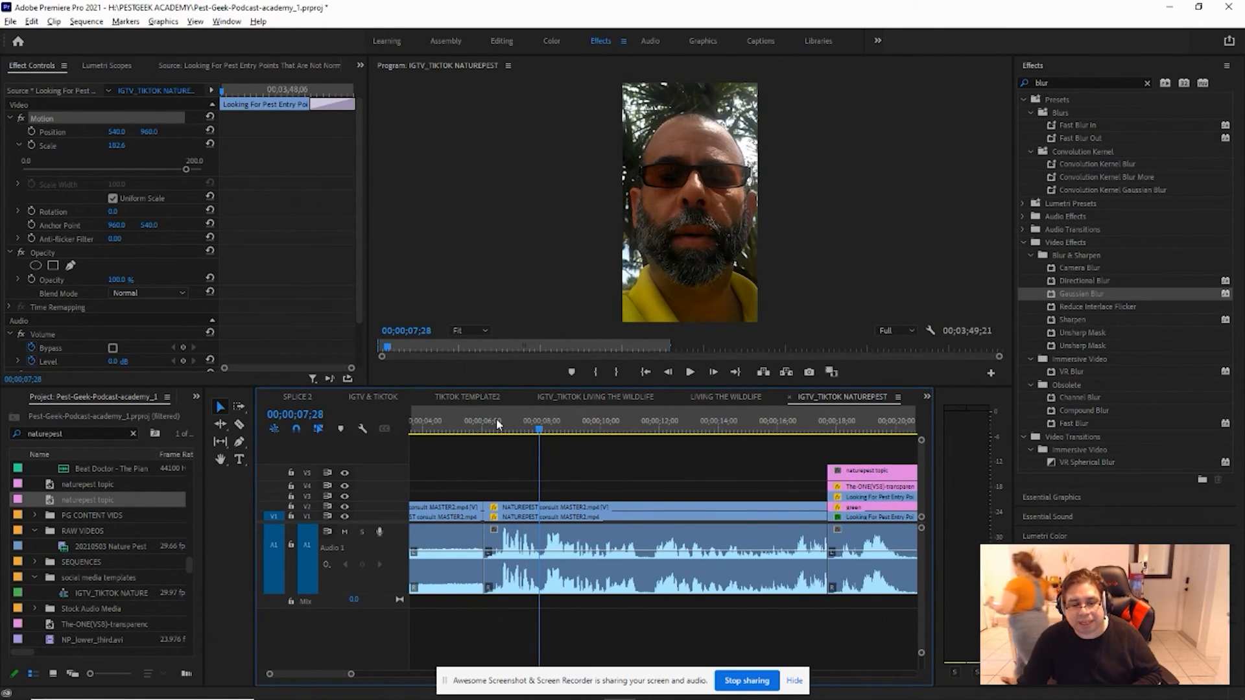
key(i)
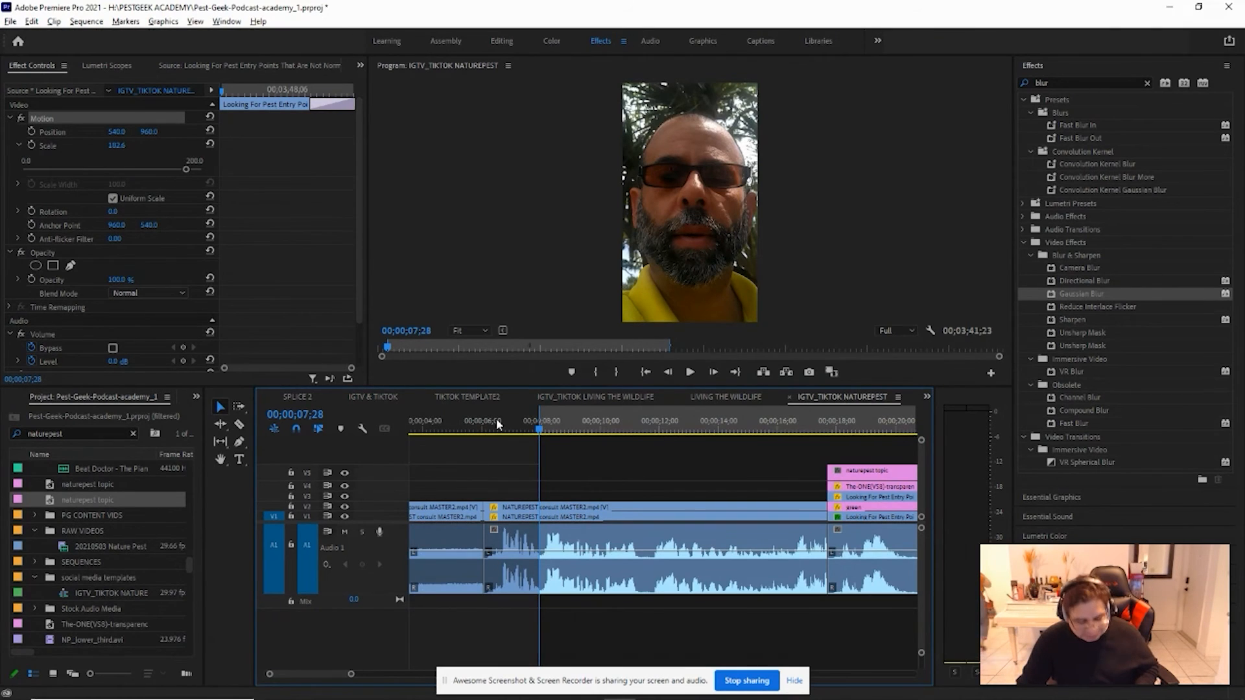
- Mark the out point at 00;00;15;20 and extract the marked section of the speaker clip, closing the gap
key(space)
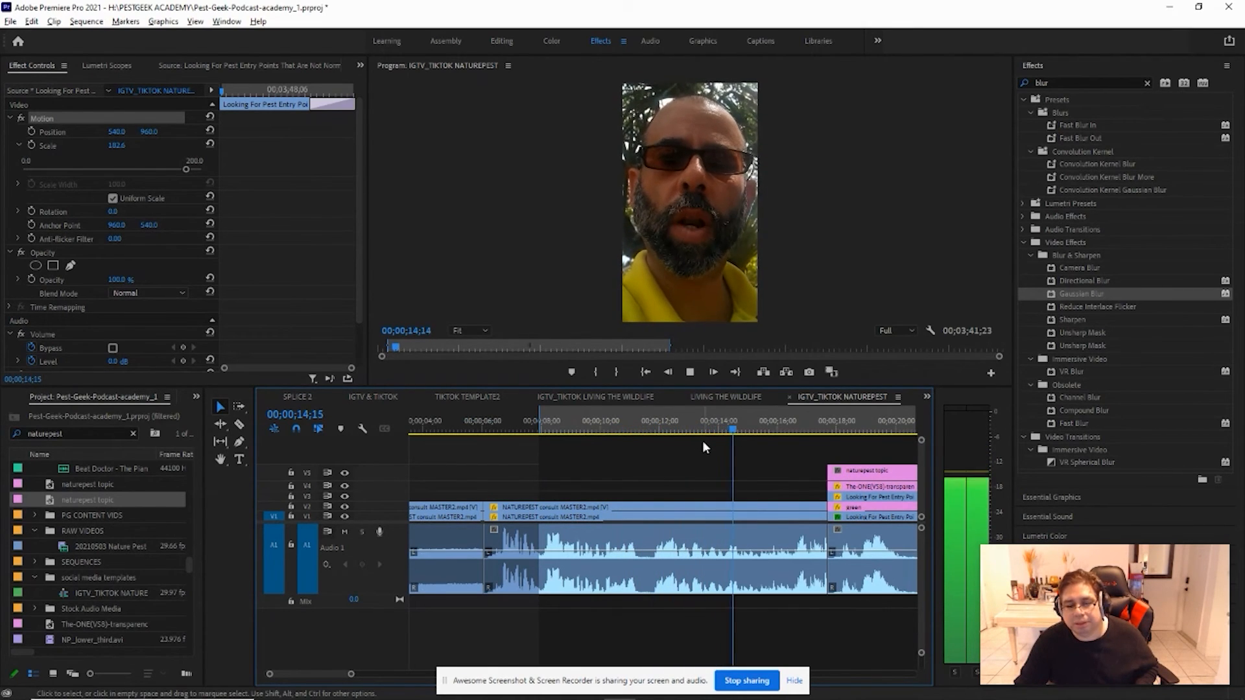
key(space)
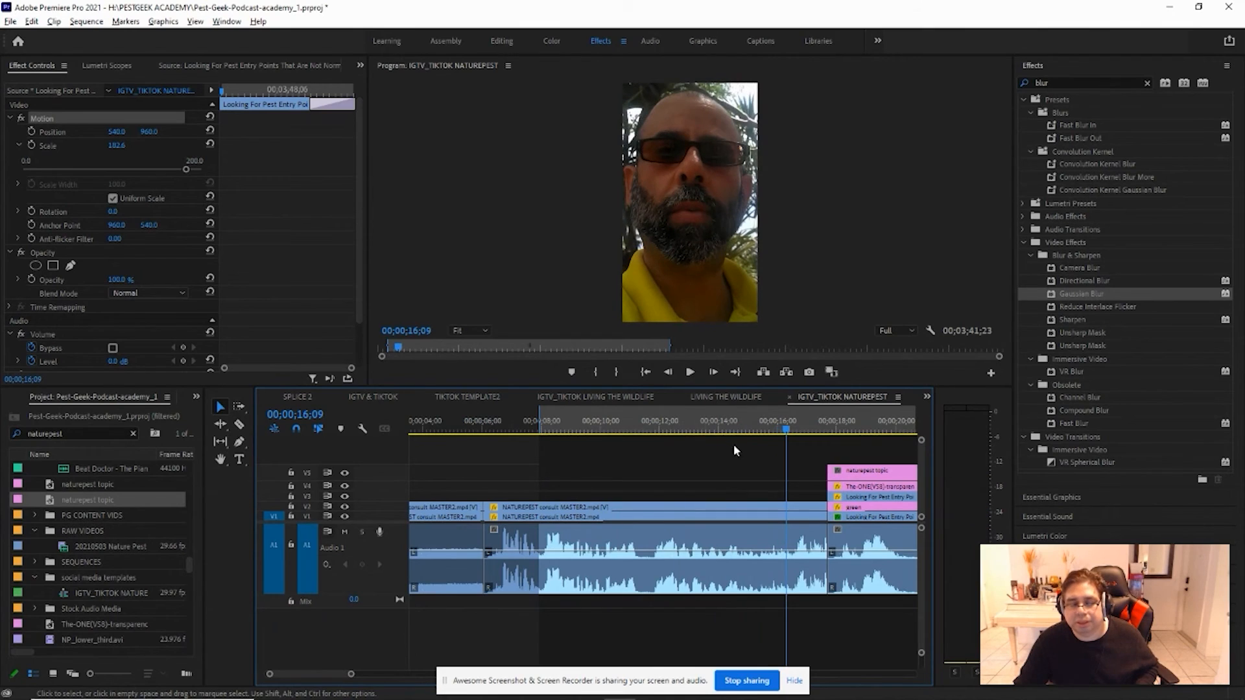
click(770, 433)
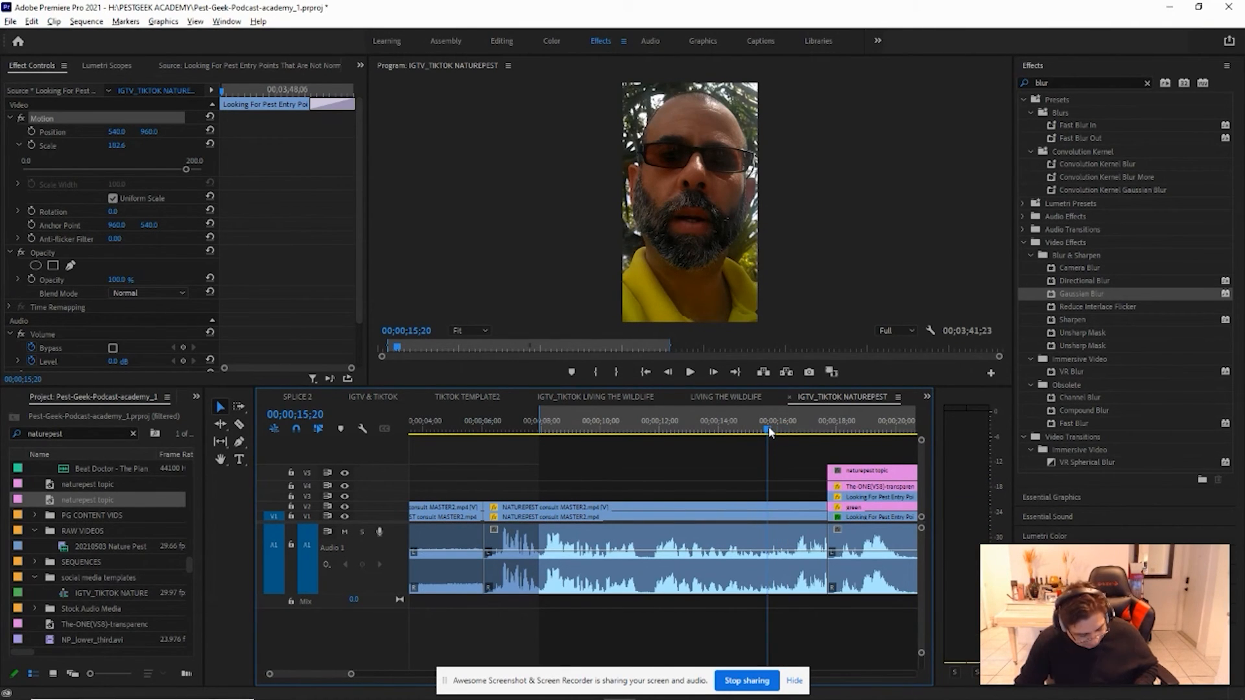
key(o)
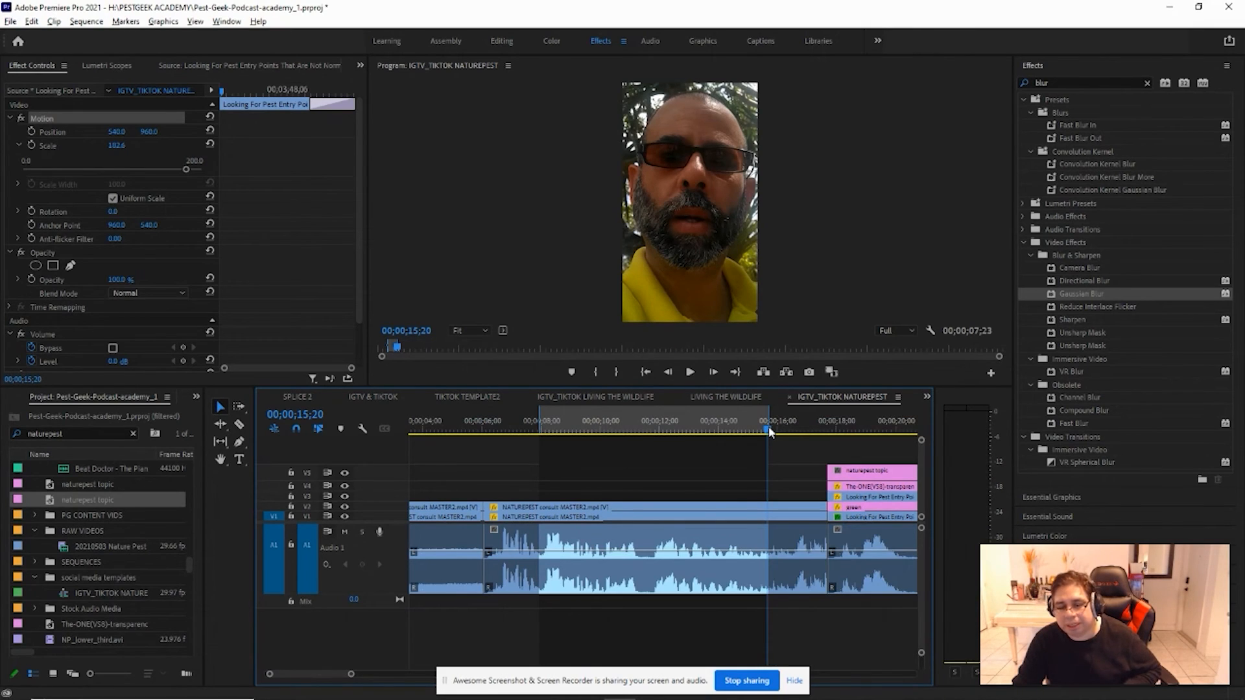
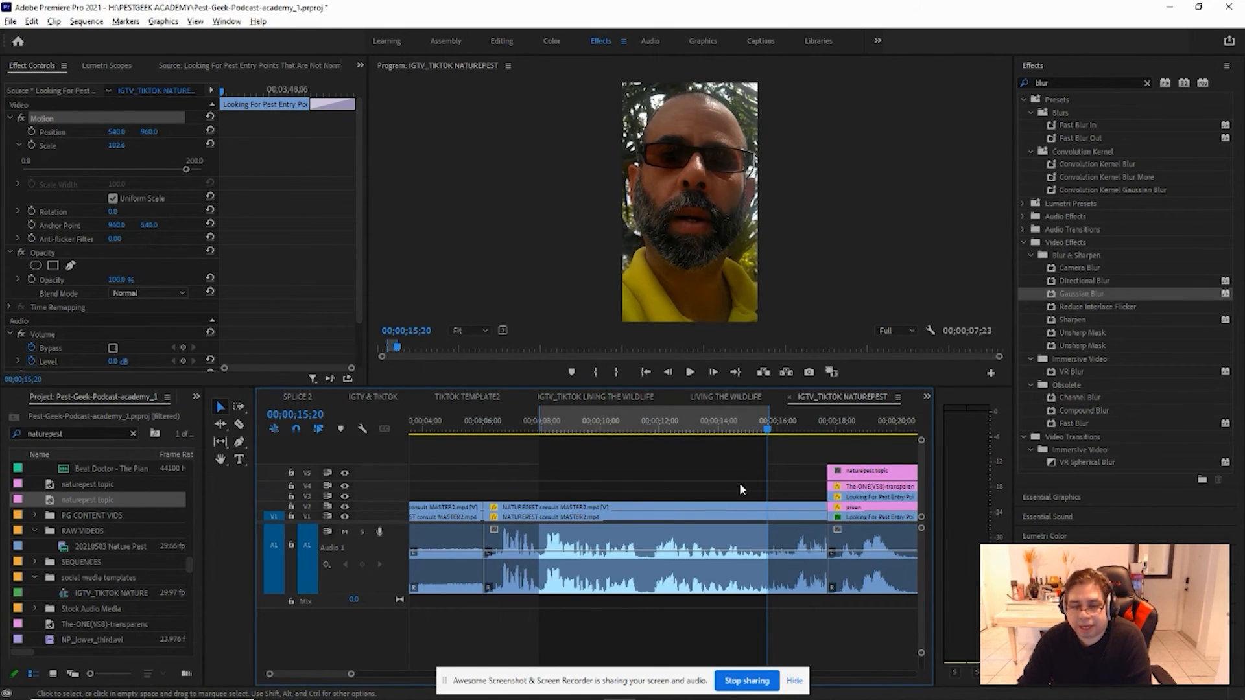
click(787, 373)
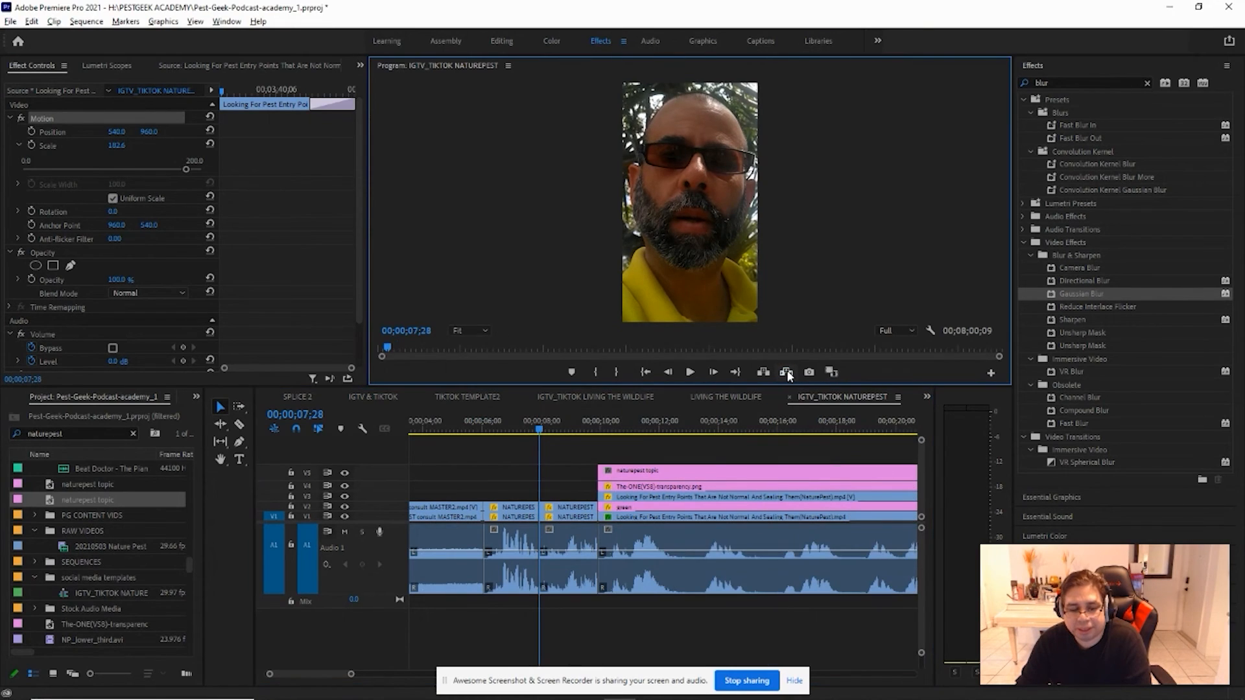
- Play across the new cut at 00;00;07;28 several times to check how the shortened speaker clip flows
click(530, 430)
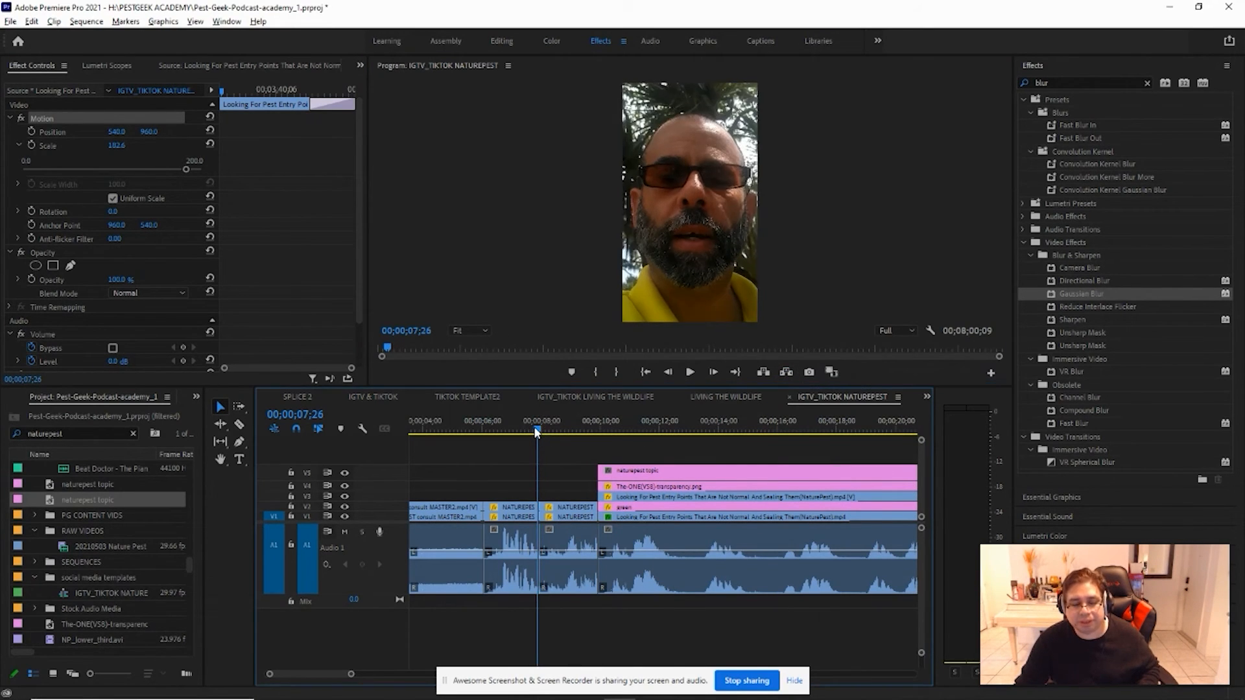
key(space)
click(517, 425)
key(space)
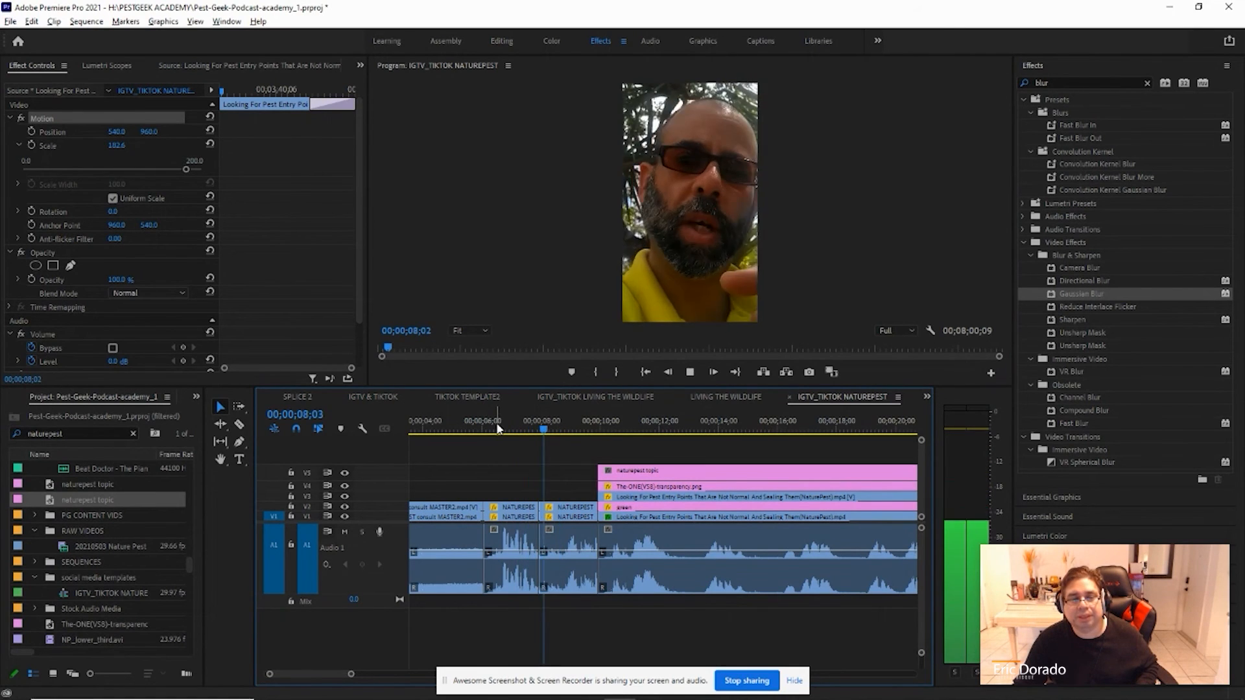
click(494, 419)
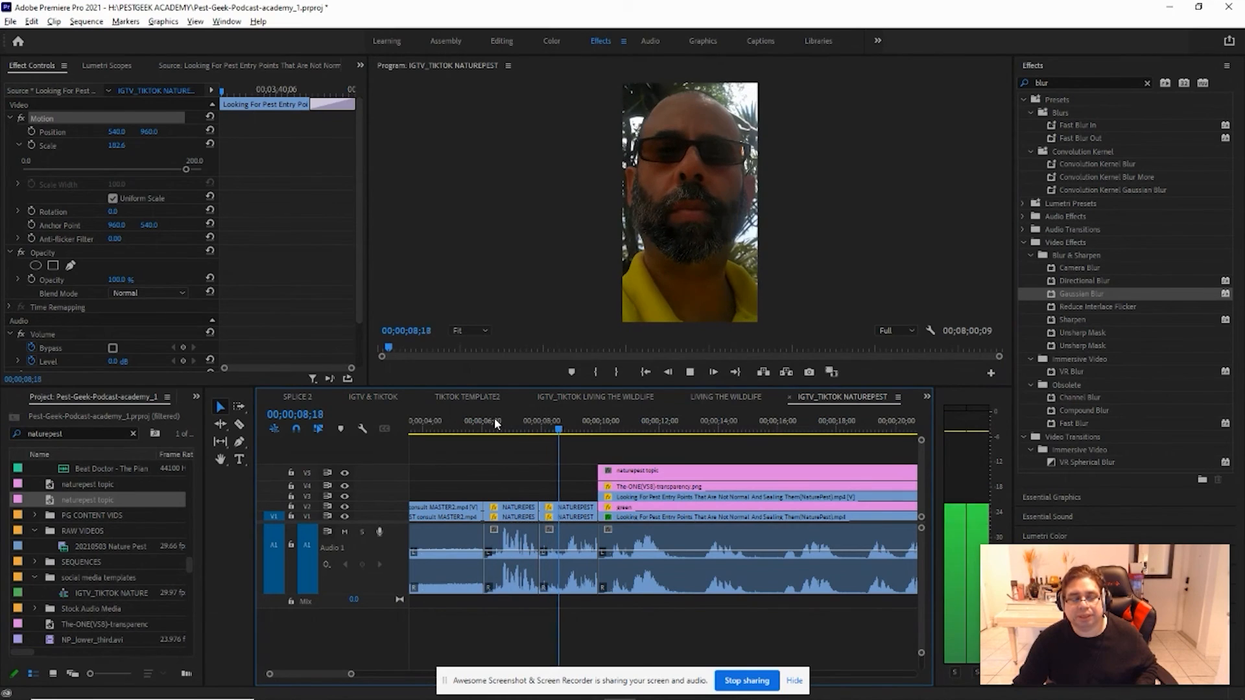
key(space)
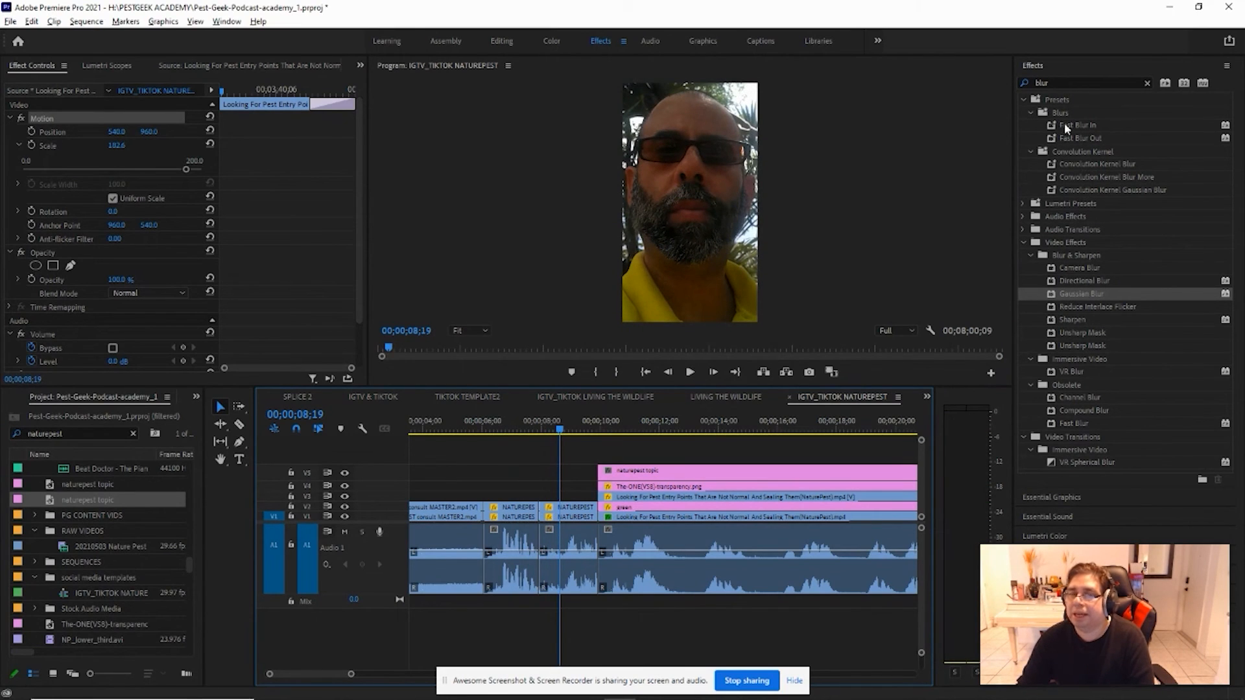
- Clear the effects search and apply a Cross Dissolve to the V2 speaker clip cut at 00;00;07;28
click(1145, 83)
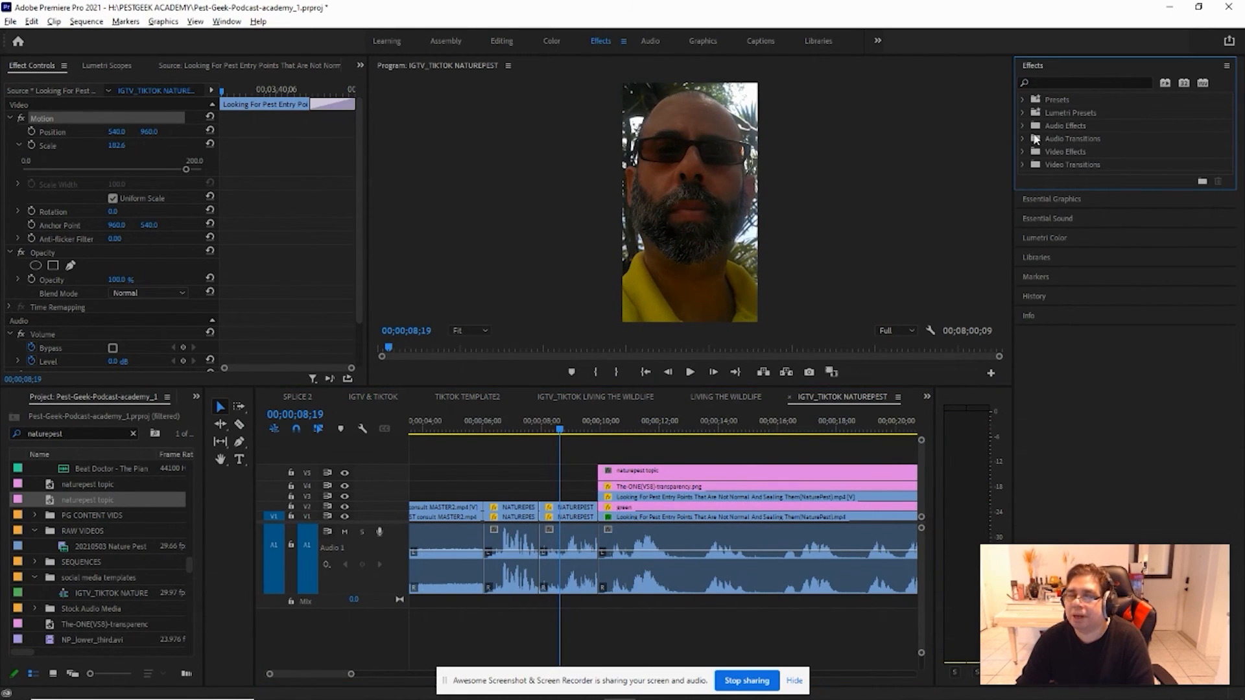
click(1022, 138)
click(1031, 151)
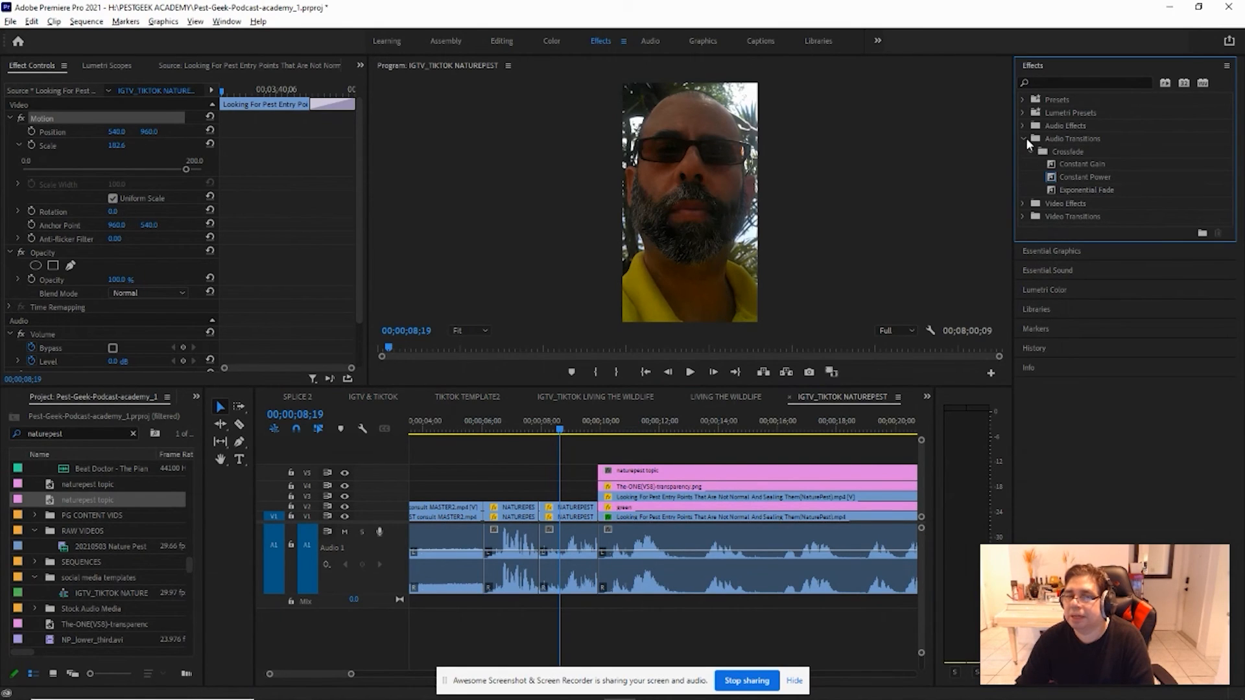
click(1024, 138)
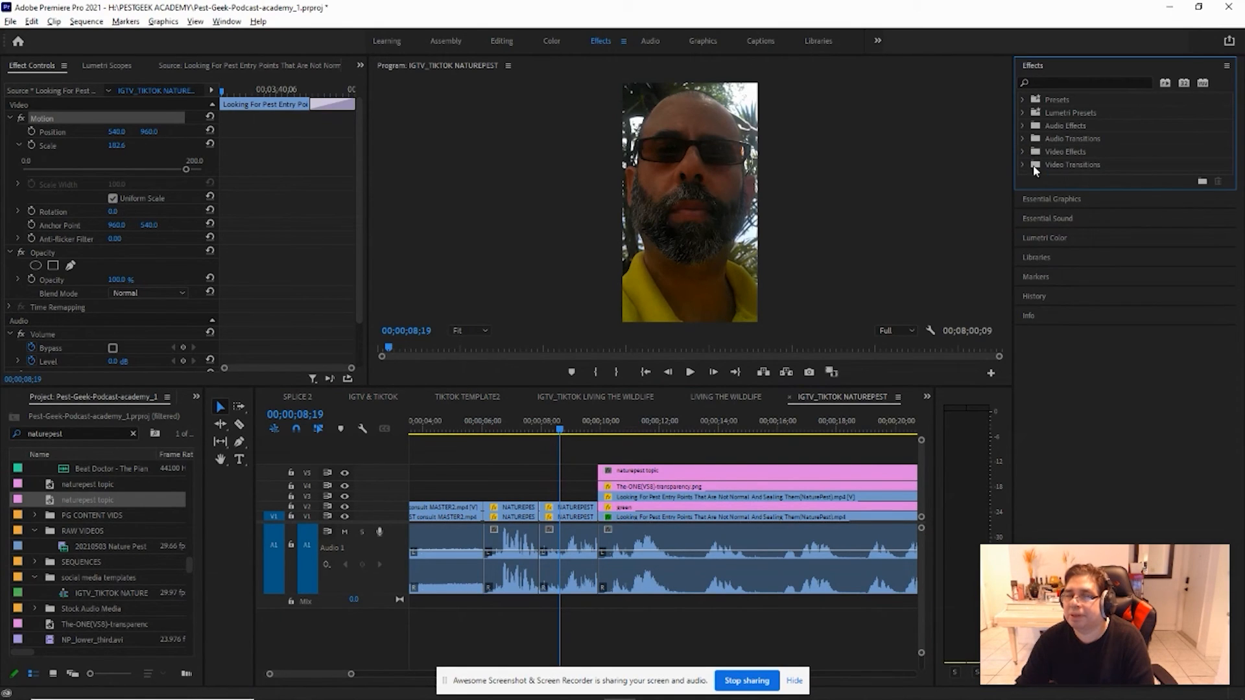
click(1023, 165)
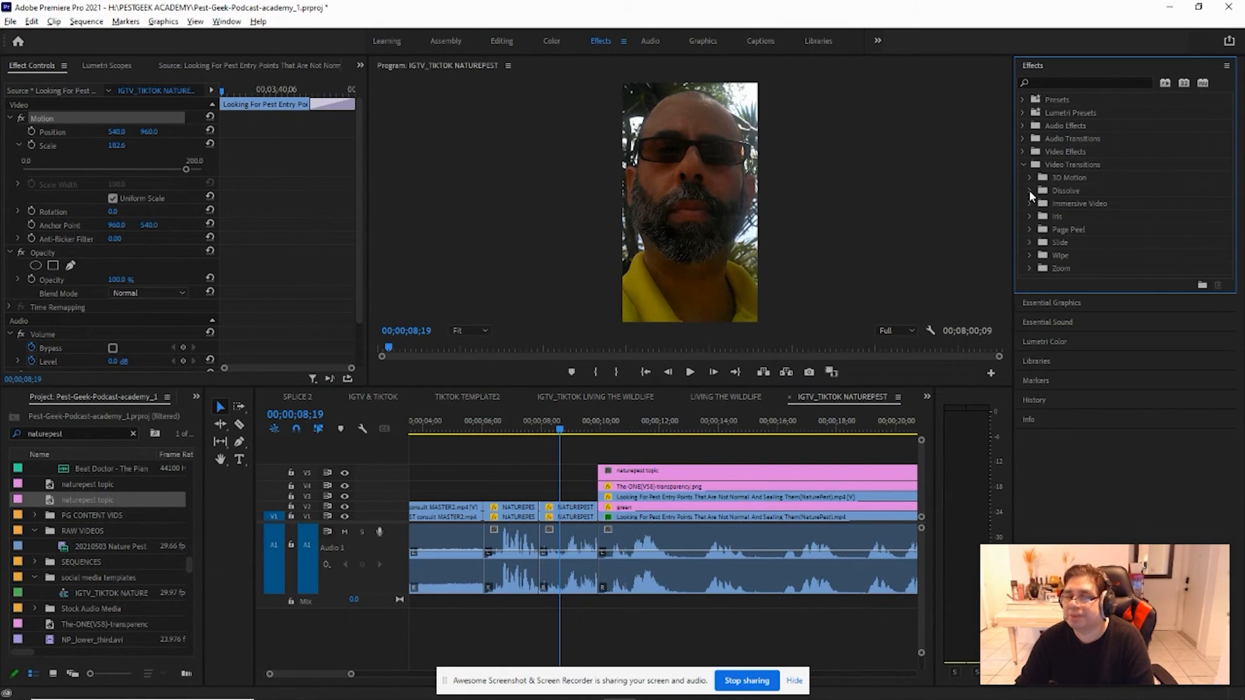
click(1031, 190)
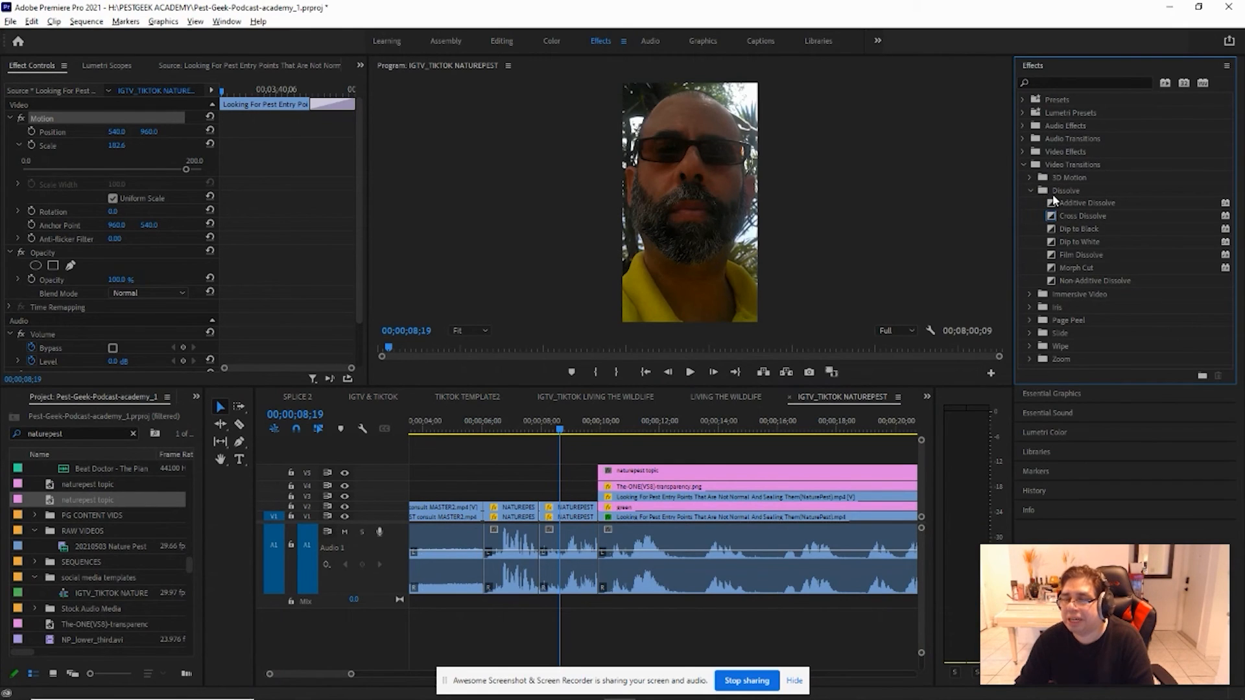
click(1055, 214)
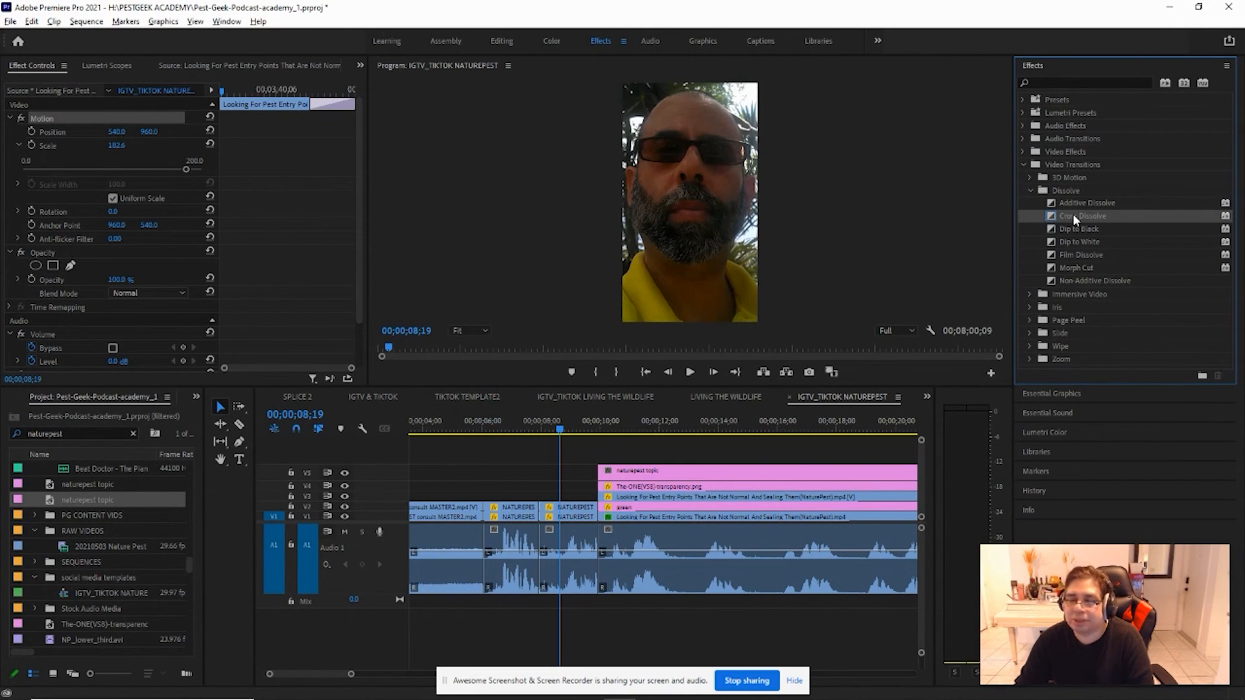
drag(1073, 213, 547, 509)
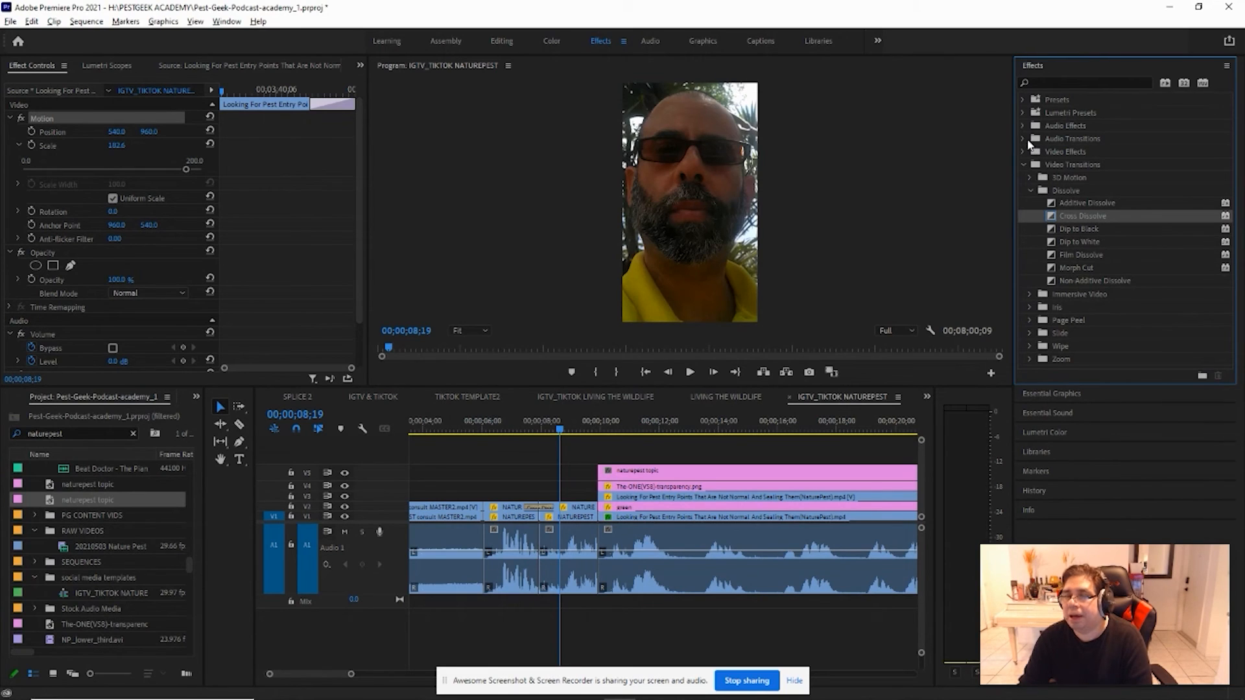
- Apply a Constant Power crossfade to the audio cut at 00;00;07;28 on track A1
click(1024, 139)
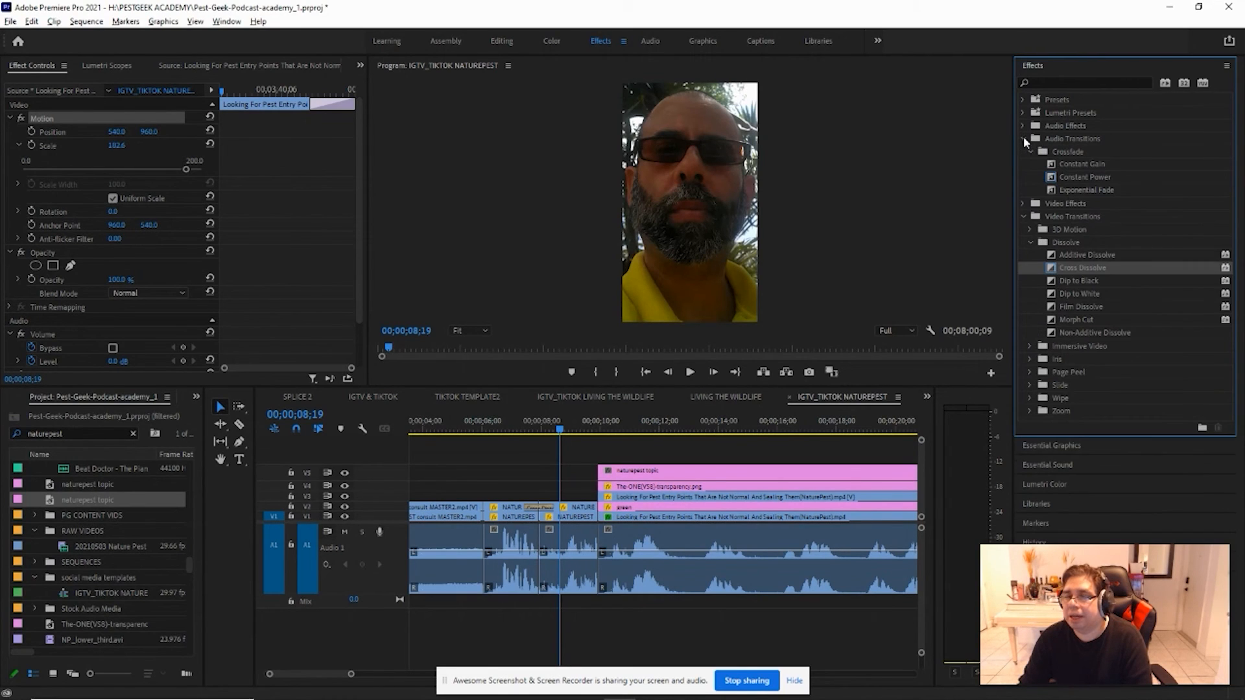
click(1053, 175)
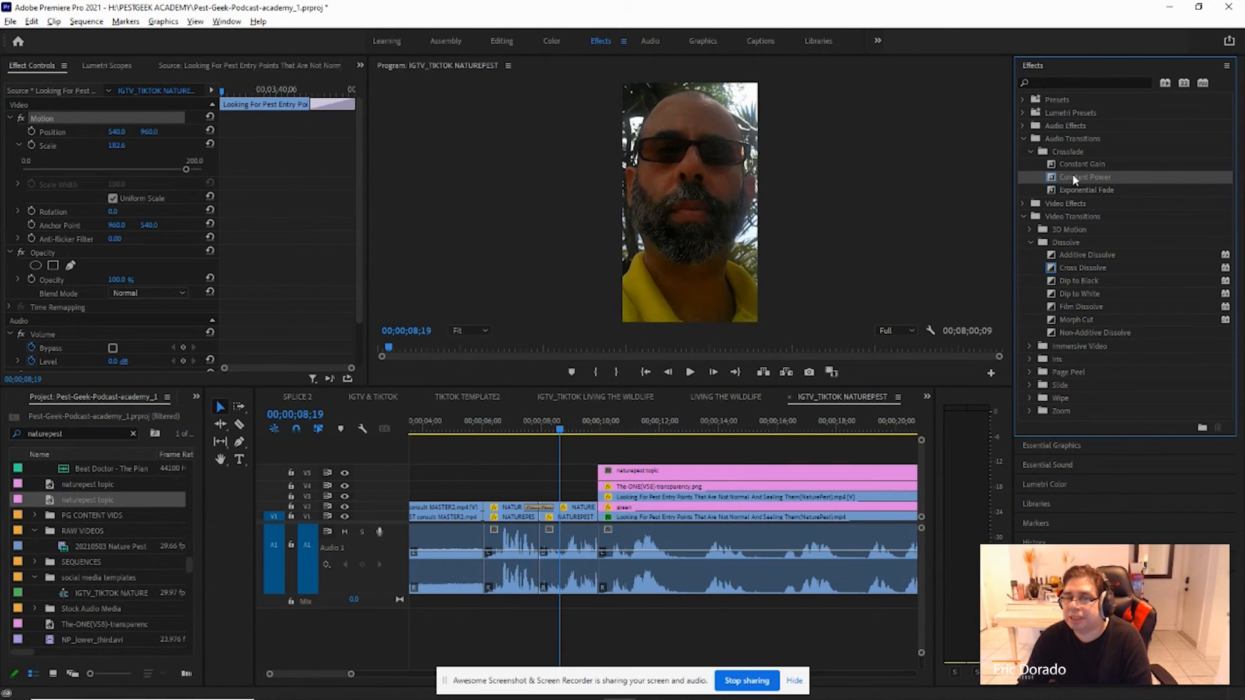
drag(1056, 179, 545, 552)
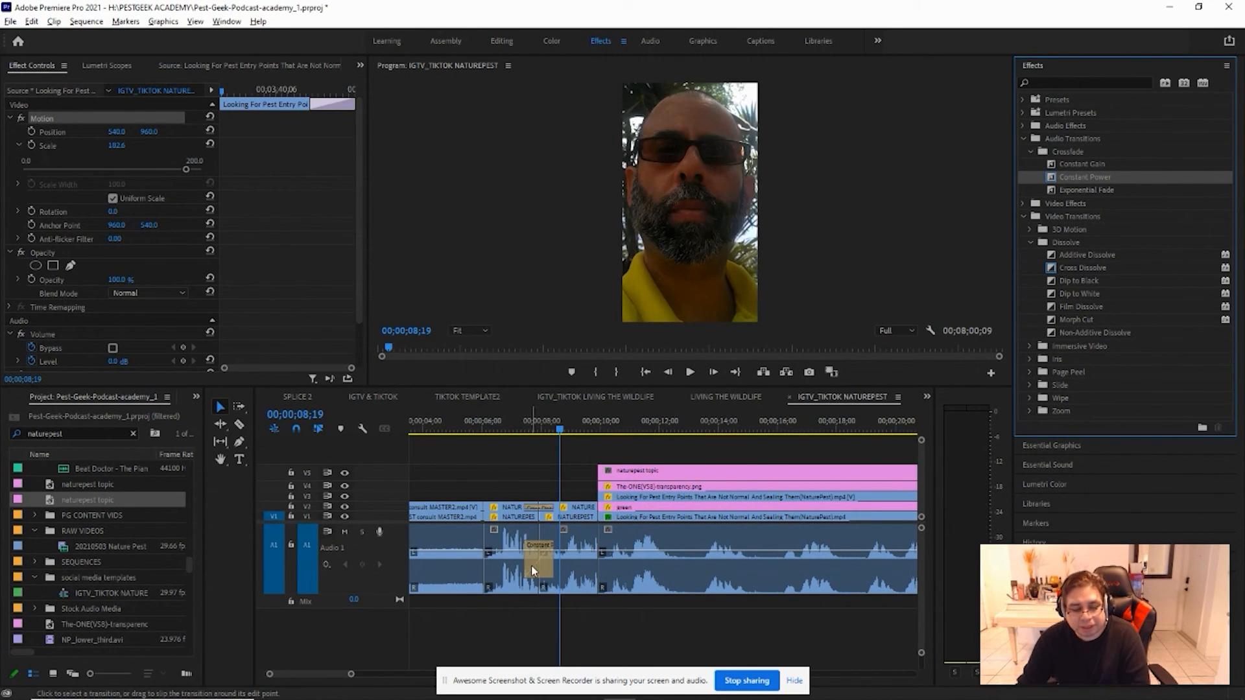
- Shorten the Constant Power crossfade to 4 frames and the V2 Cross Dissolve to 6 frames at the 00;00;07;28 cut
click(525, 426)
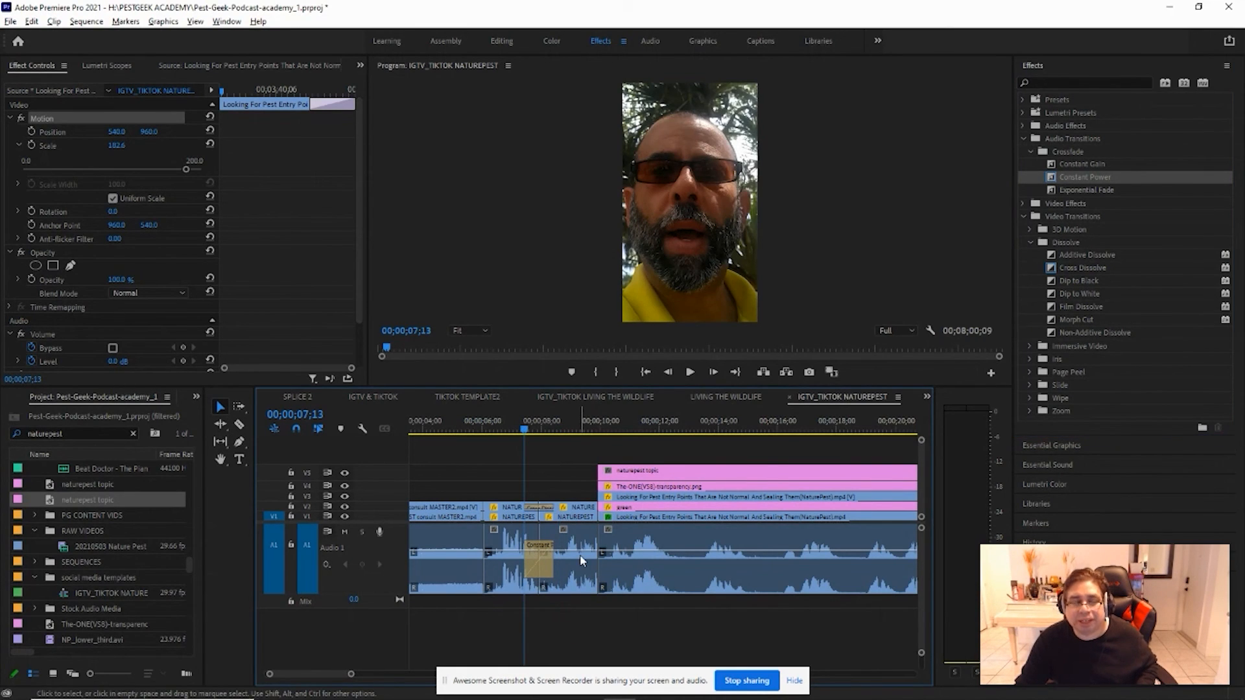
key(=)
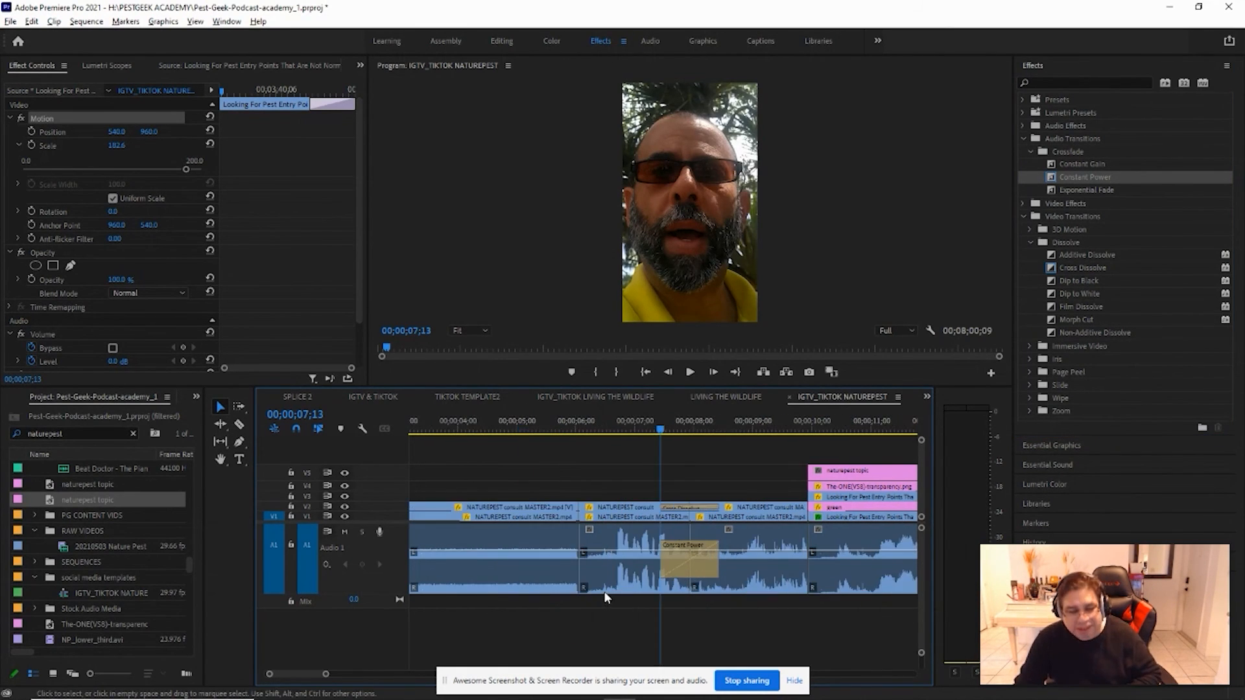
key(=)
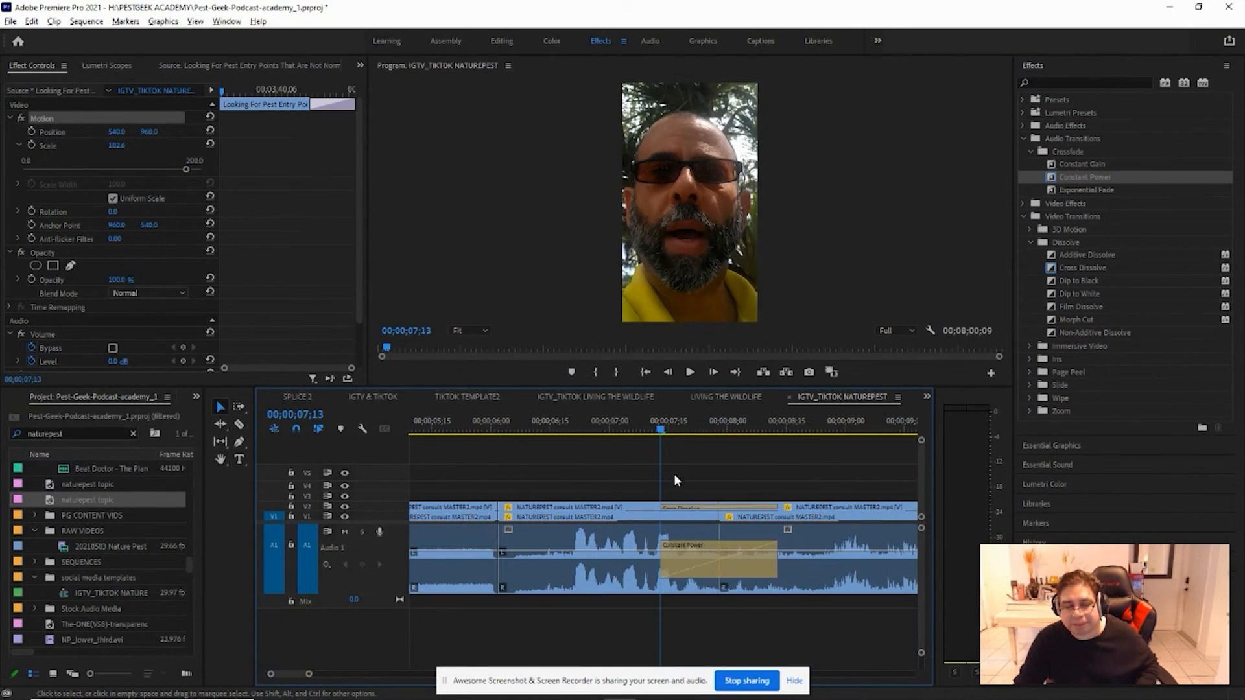
key(space)
key(space)
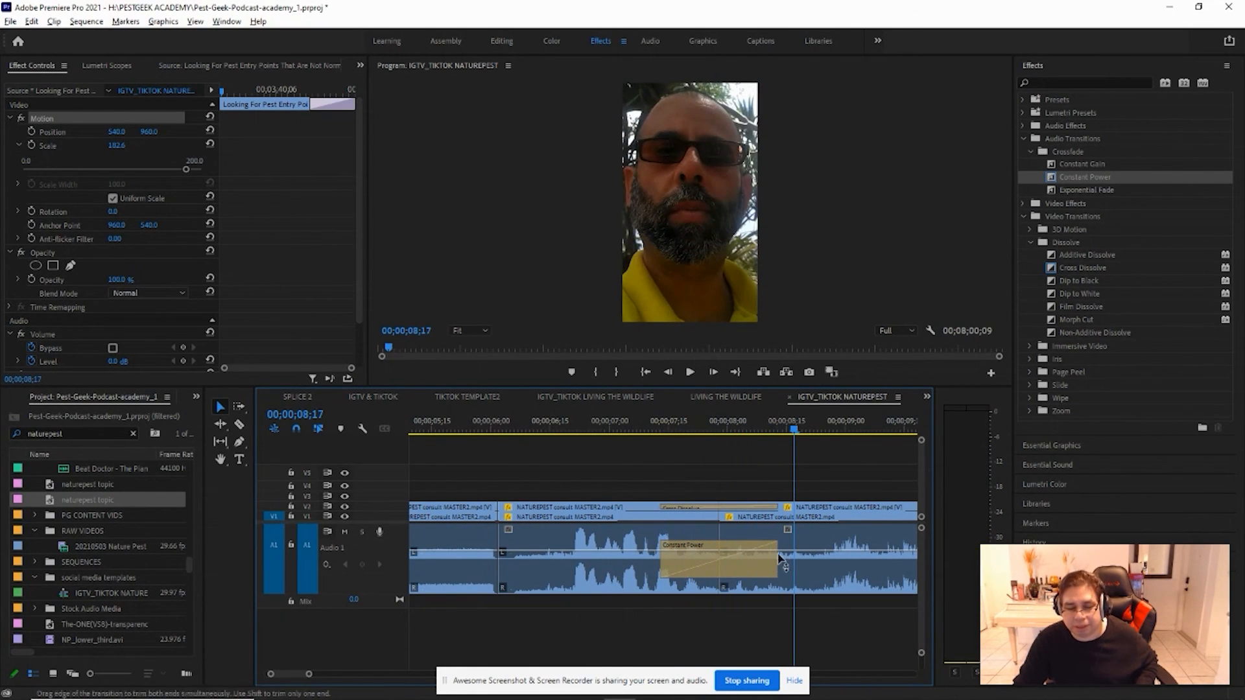
drag(773, 543, 725, 551)
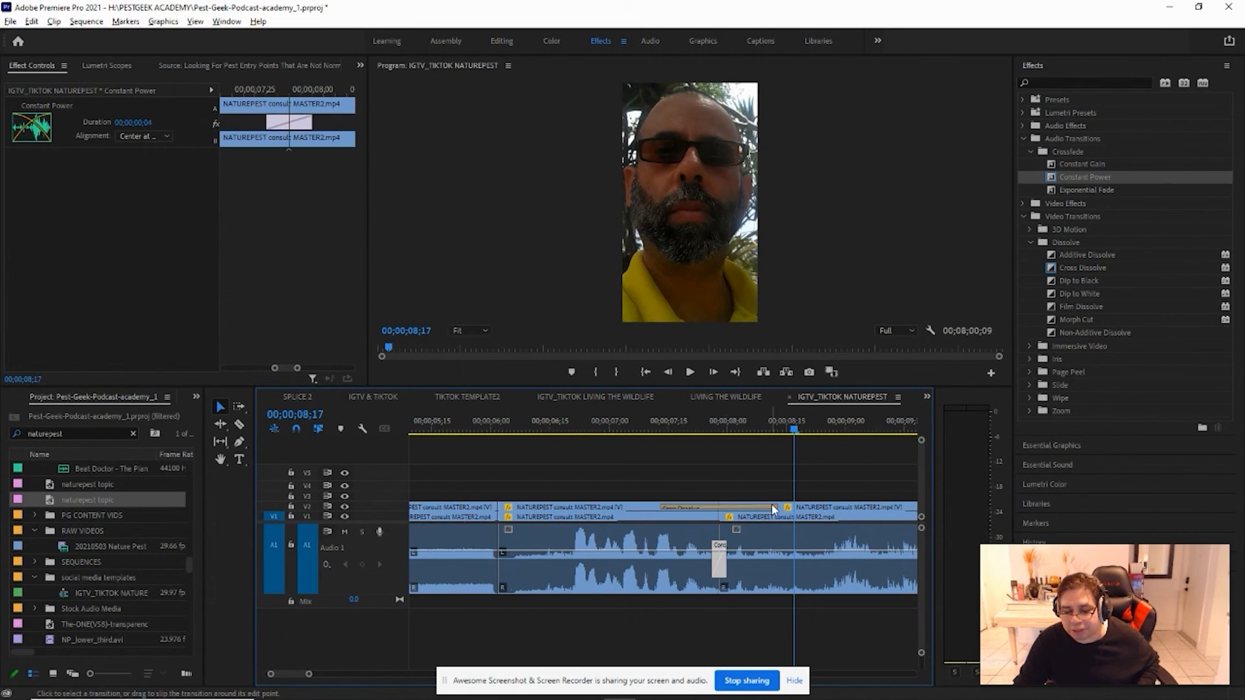
drag(772, 510, 729, 509)
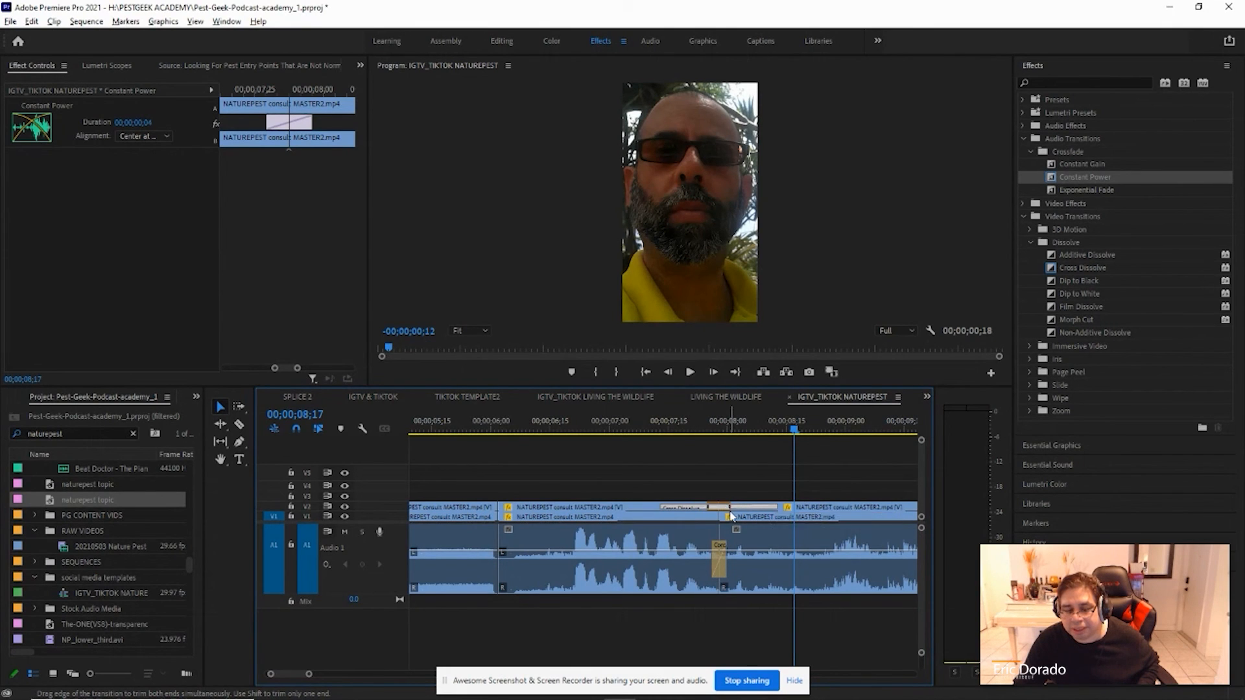
- Play from 00;00;06;21 across the speaker cut to check the shortened video and audio transitions
click(573, 422)
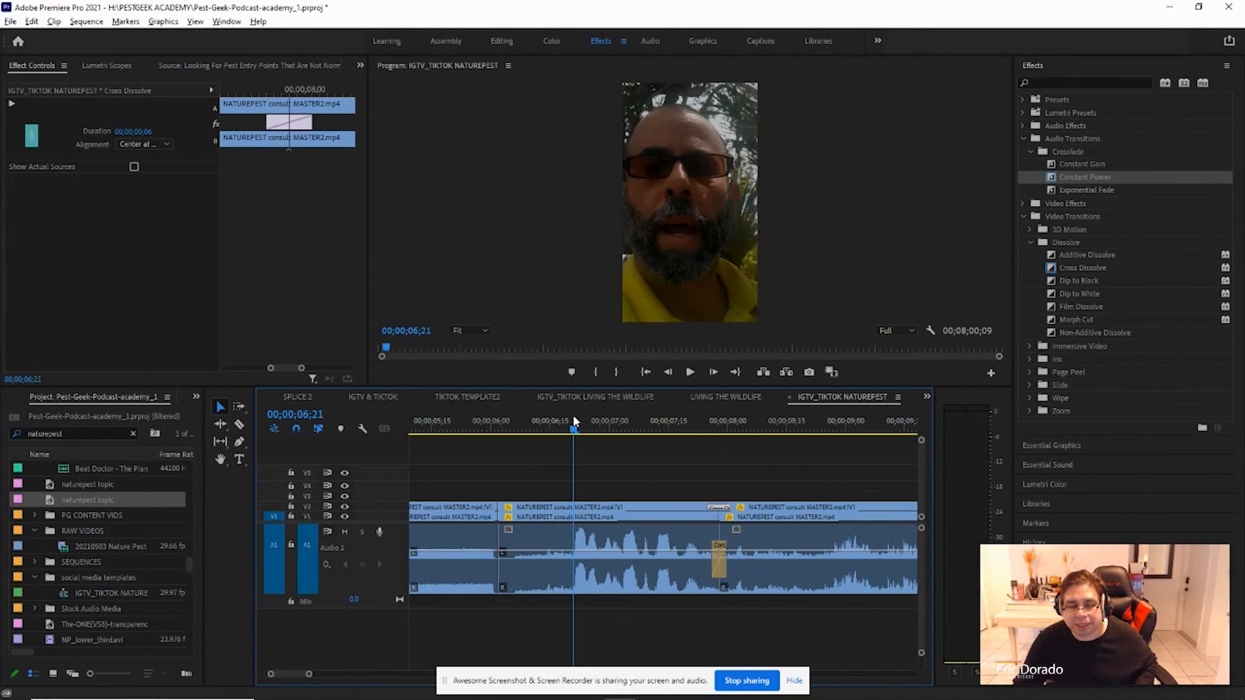
key(space)
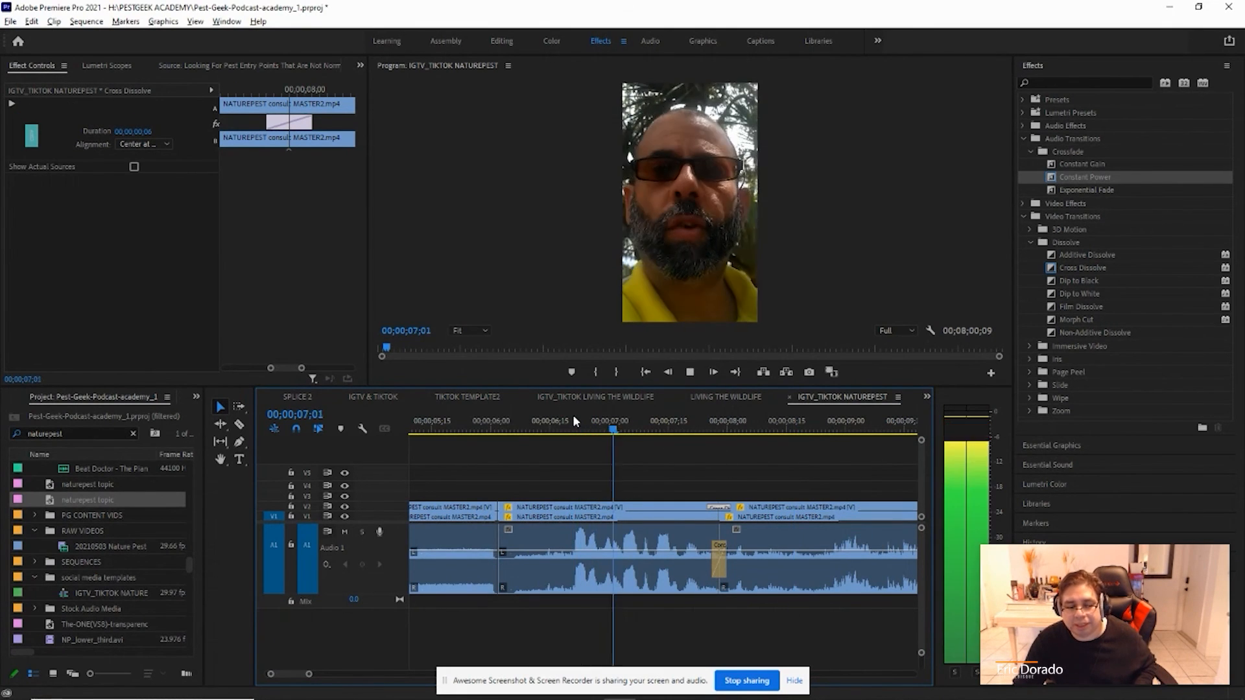
key(space)
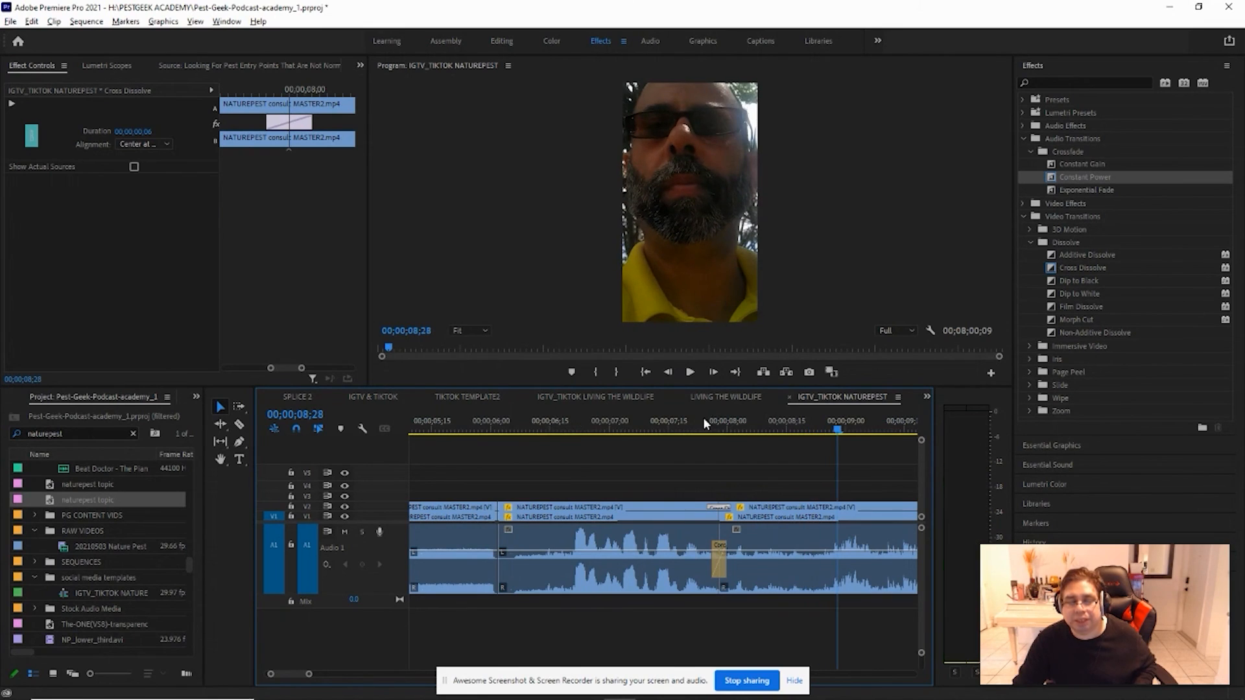
- Review the rest of the sequence by playing the main section and its final part through to the end
key(minus)
key(minus)
key(minus)
key(minus)
key(minus)
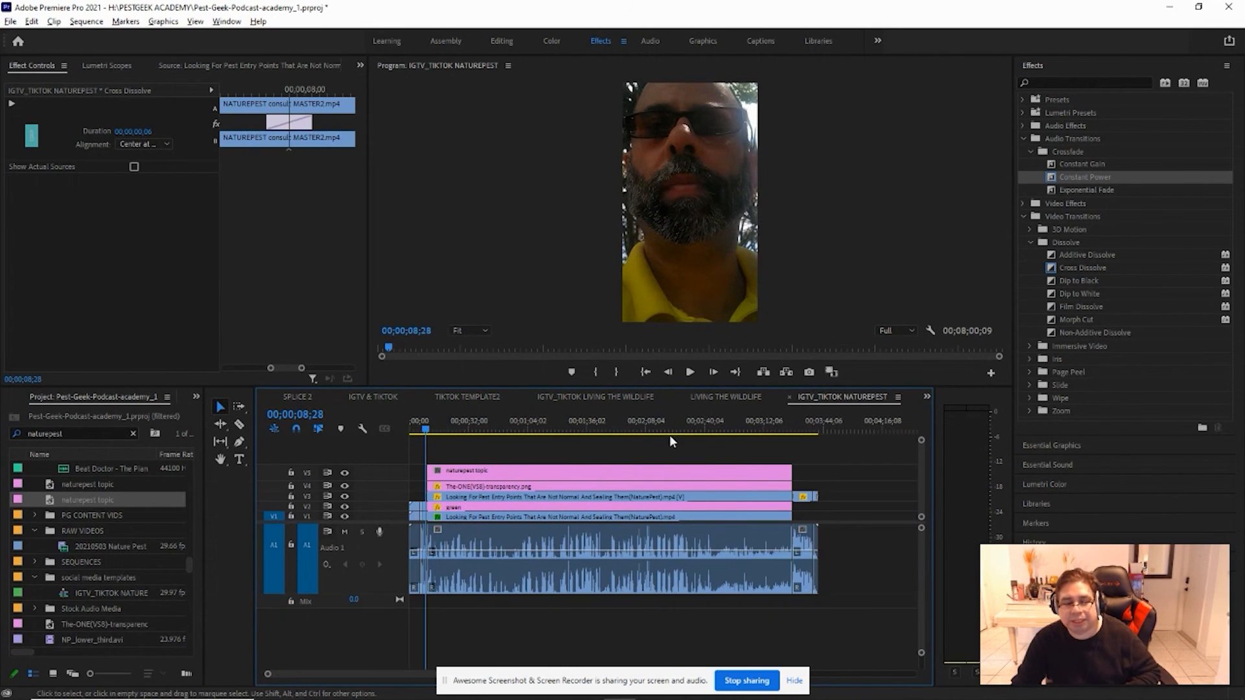
key(space)
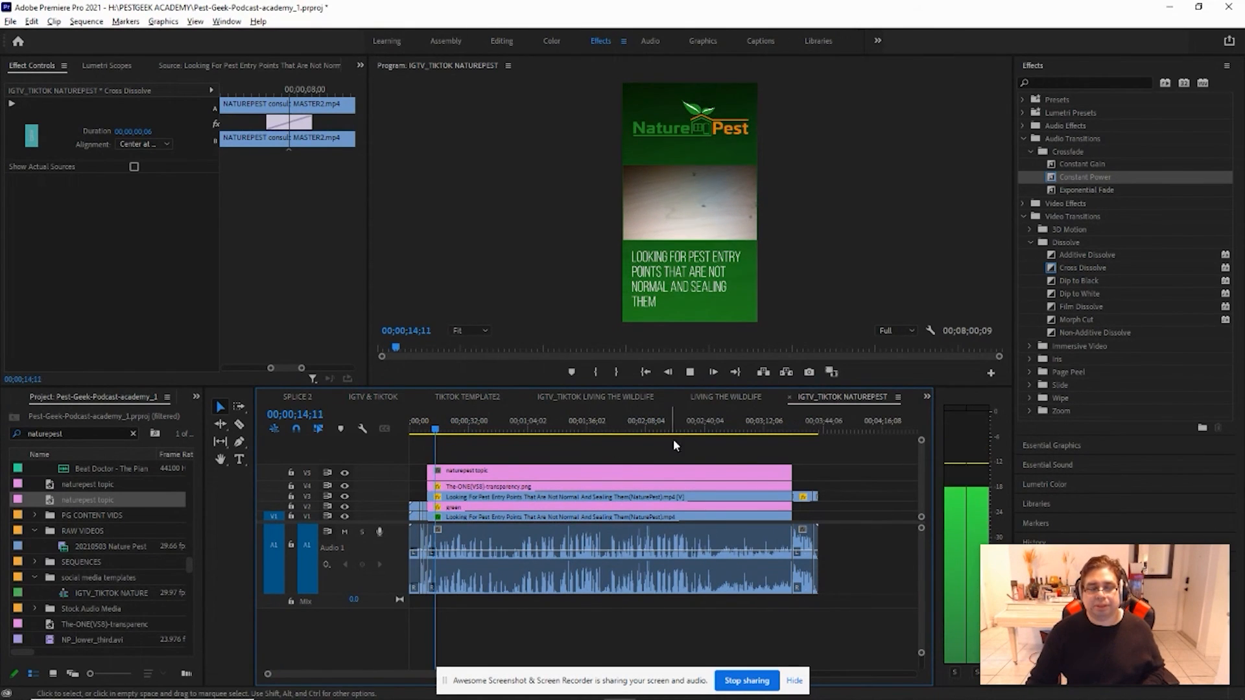
click(752, 430)
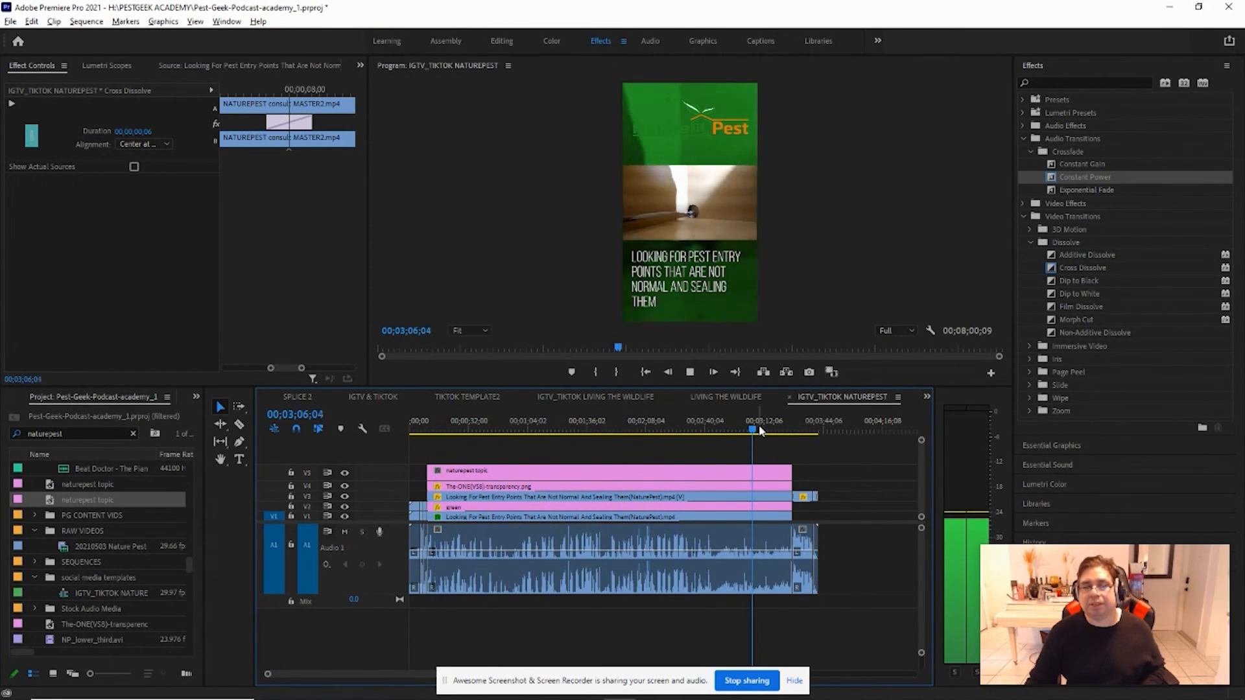
drag(765, 429, 790, 430)
key(space)
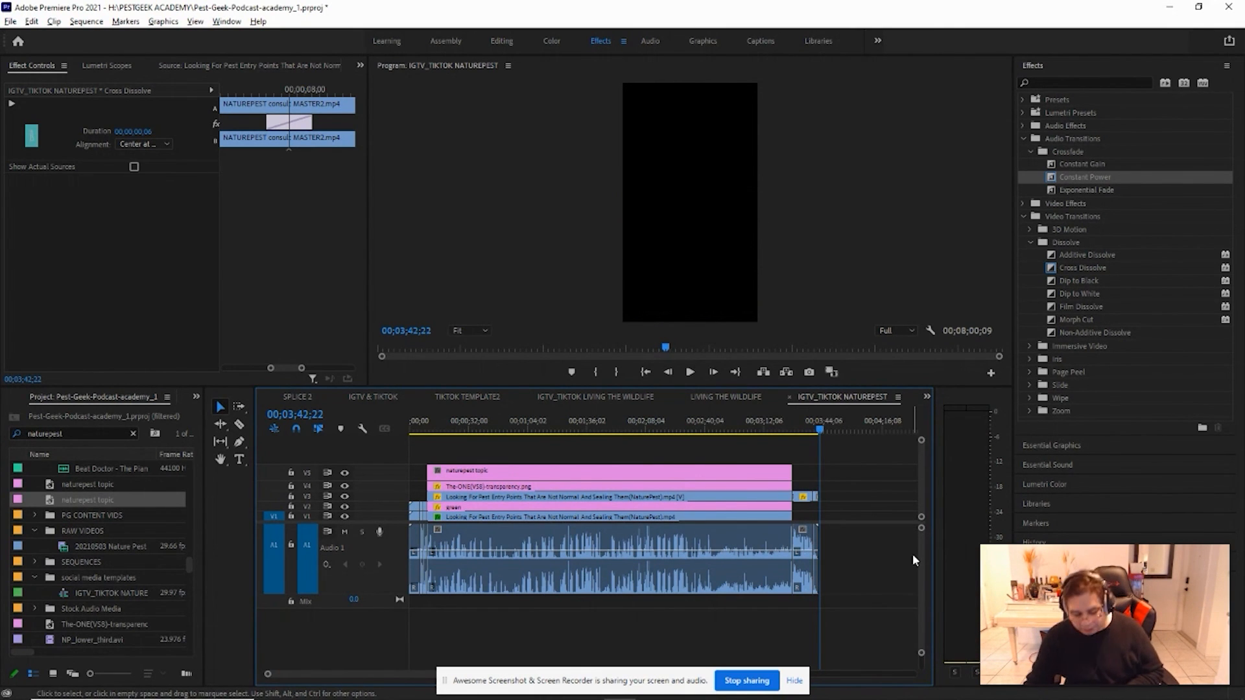
- Mark the sequence out point at 00;03;41;27, where the final speaker clip ends
key(equal)
key(equal)
key(equal)
key(equal)
key(equal)
key(equal)
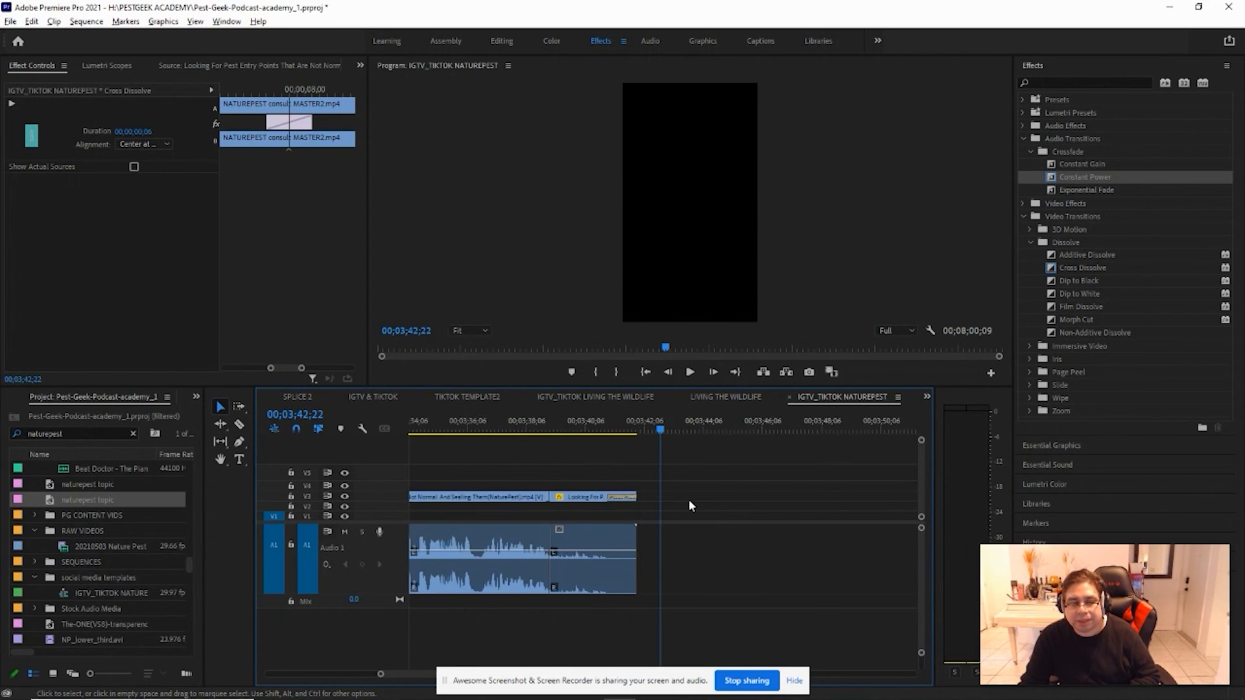
click(554, 425)
key(equal)
key(equal)
key(equal)
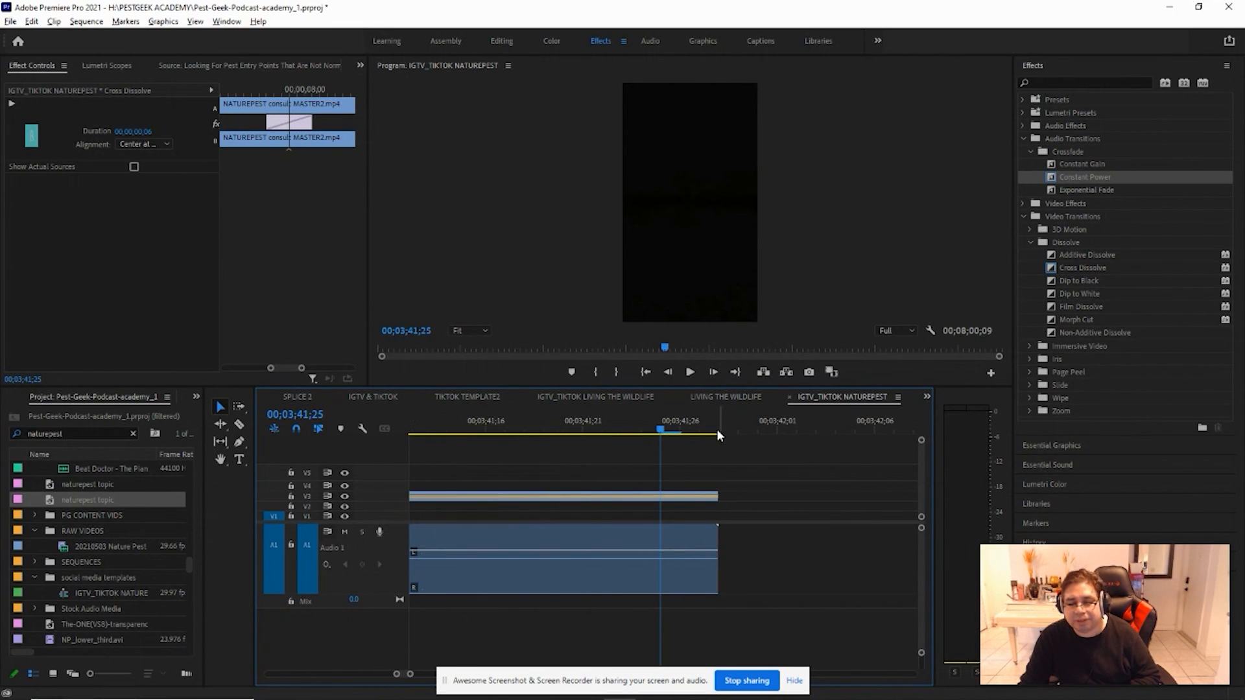
click(719, 430)
click(701, 430)
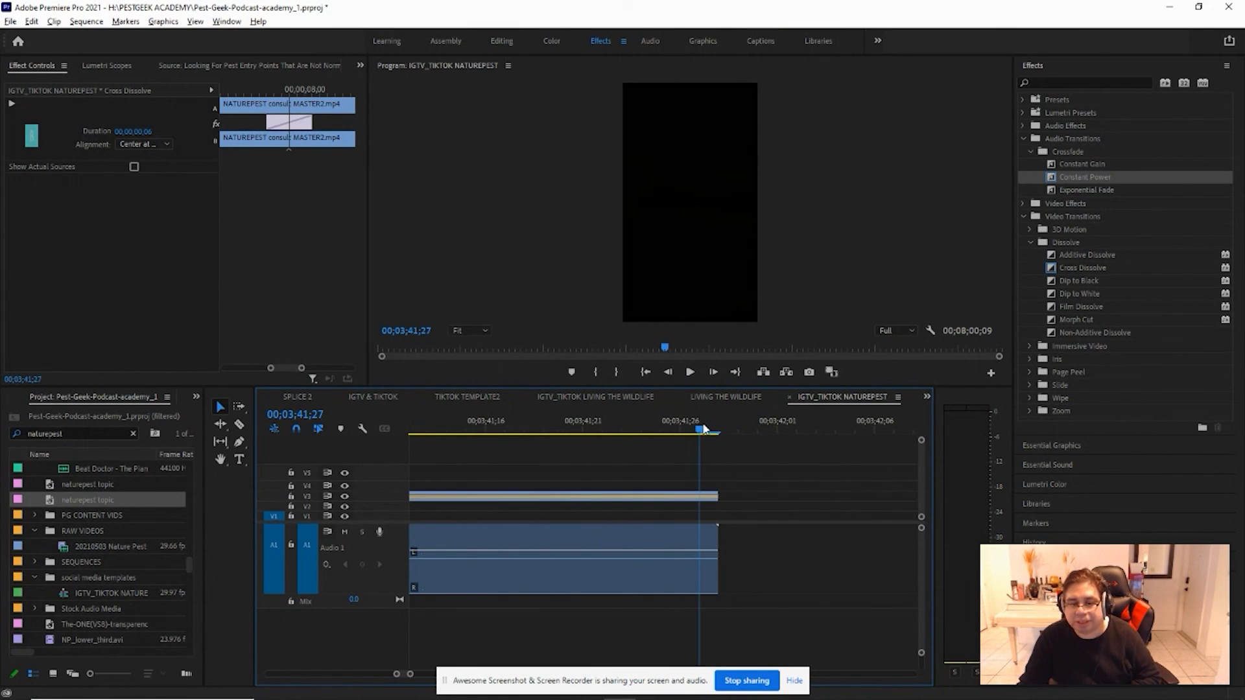
mouse_move(704, 428)
mouse_down()
mouse_move(679, 433)
mouse_move(711, 434)
mouse_up()
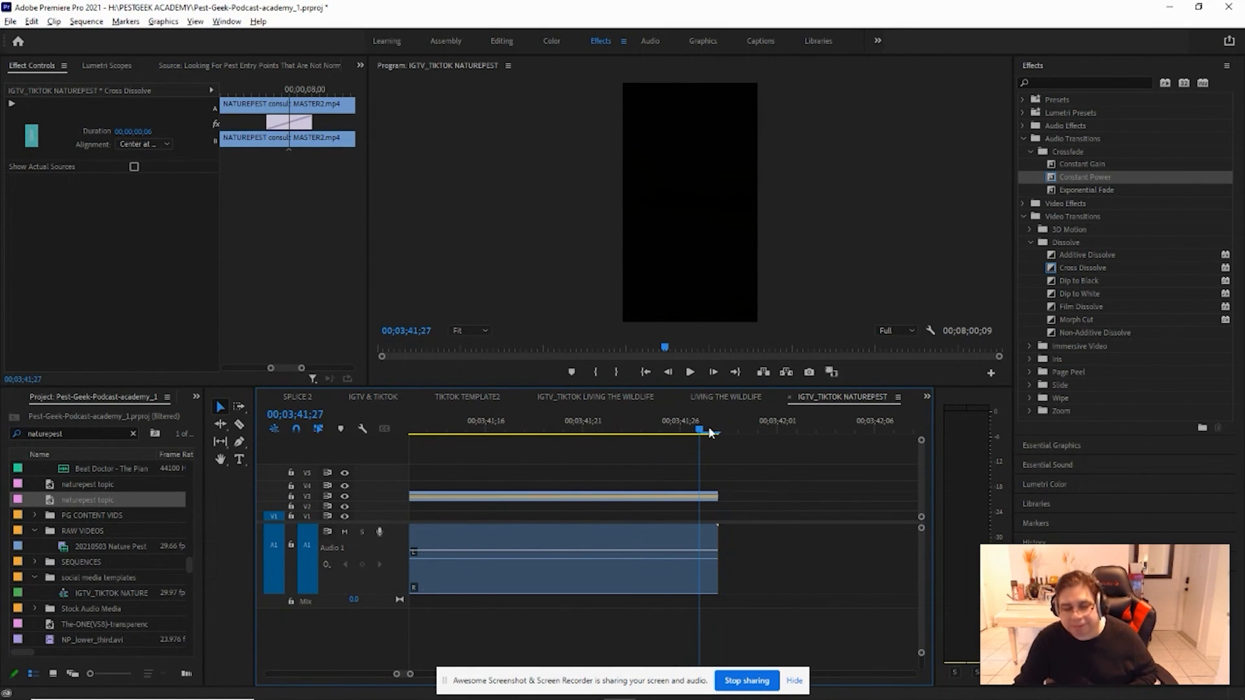
key(o)
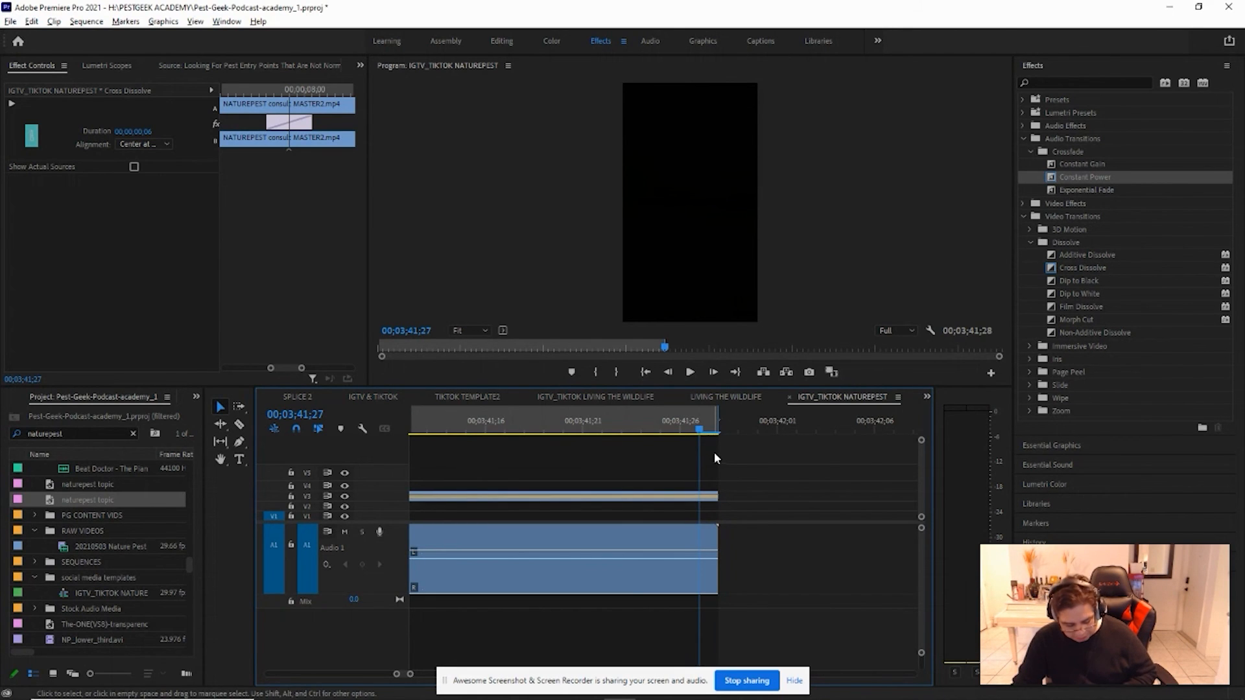
- Return the playhead to 00;00;00;00, examine the marked range from start to end, and briefly play the opening
key(minus)
key(minus)
key(minus)
key(minus)
key(minus)
drag(633, 431, 575, 433)
key(minus)
key(minus)
key(minus)
key(minus)
key(minus)
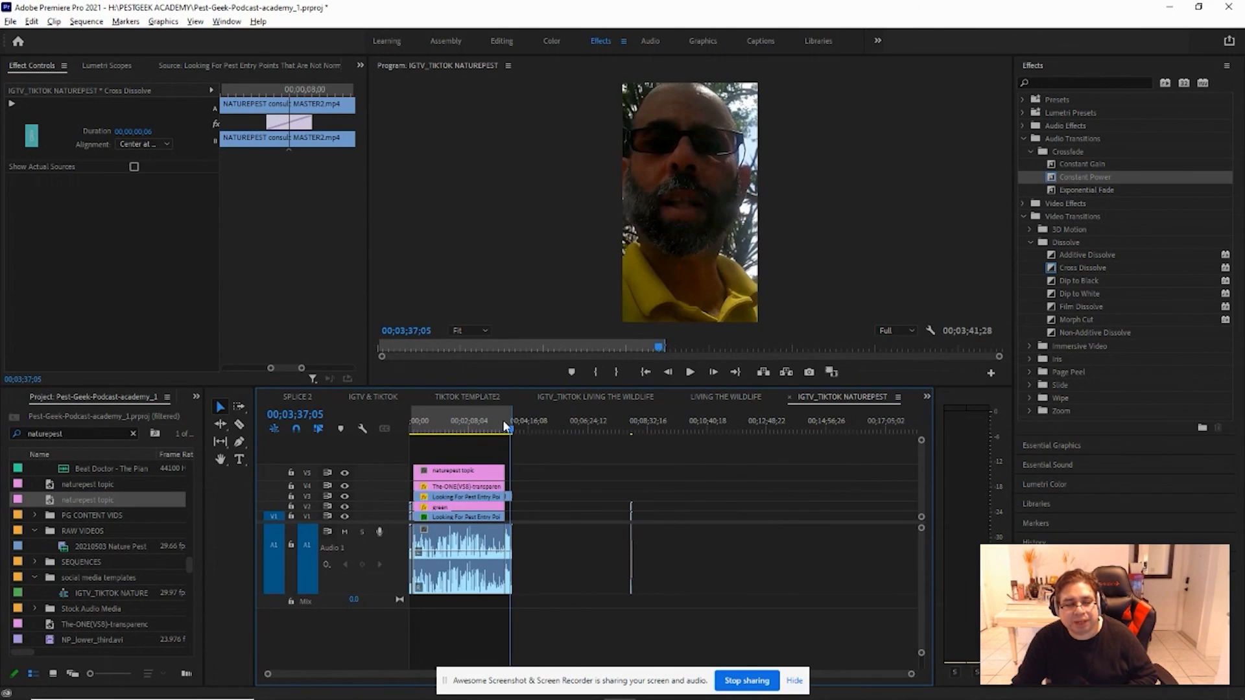
drag(509, 433, 379, 427)
key(equal)
key(equal)
key(equal)
key(equal)
key(equal)
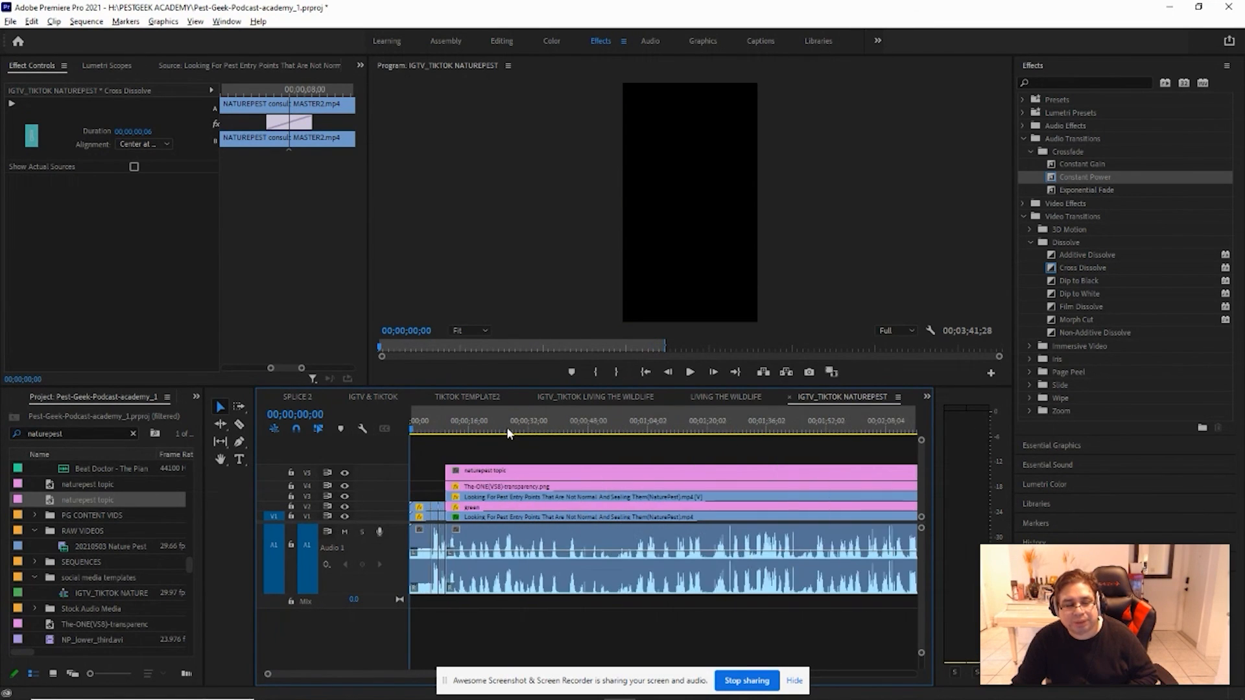
key(equal)
key(equal)
key(equal)
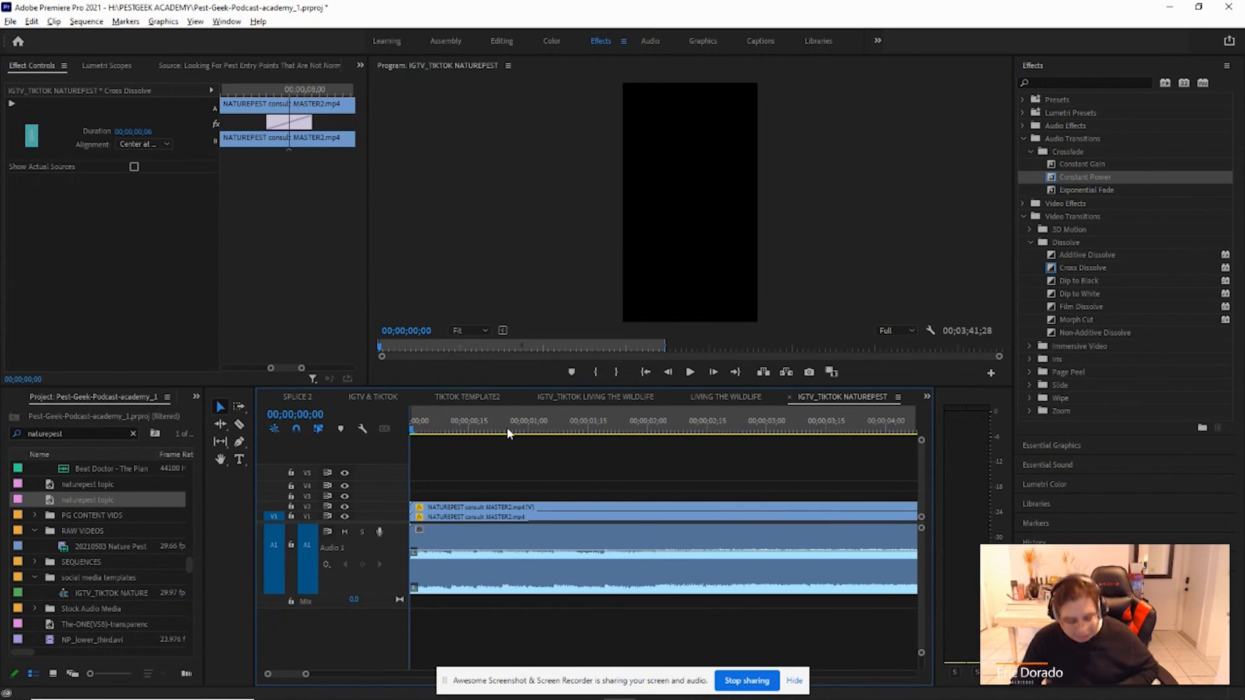
key(minus)
key(minus)
key(minus)
key(minus)
key(minus)
key(minus)
key(minus)
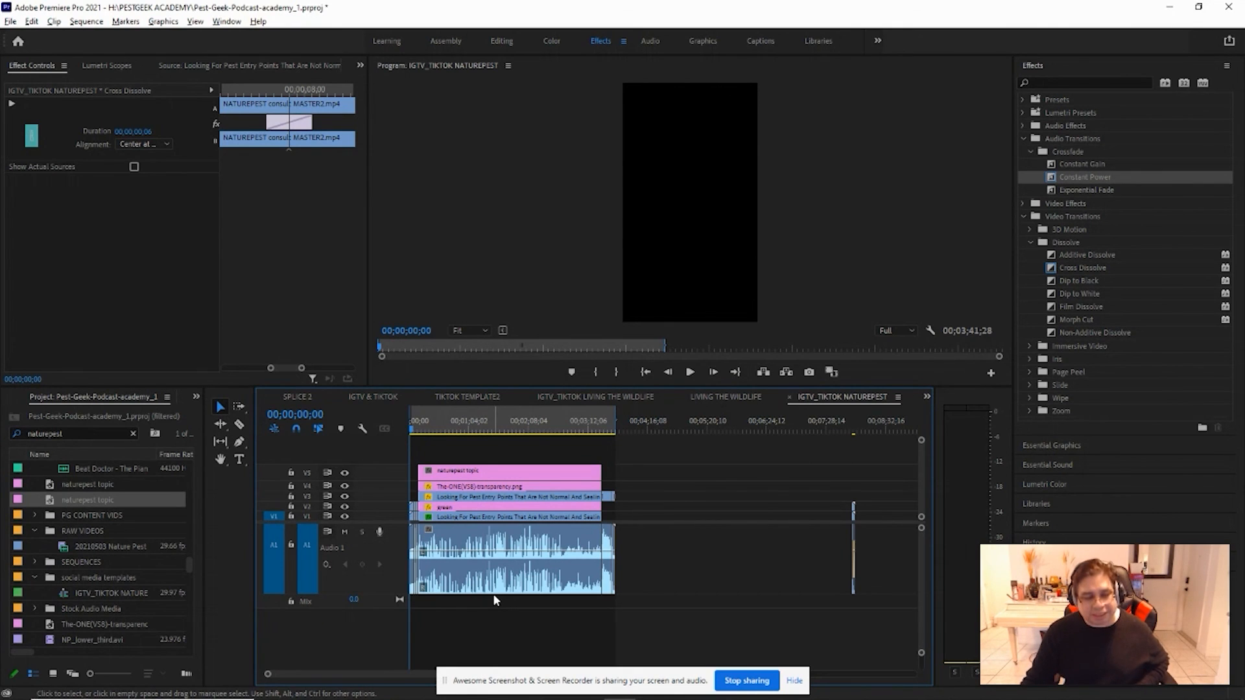
key(space)
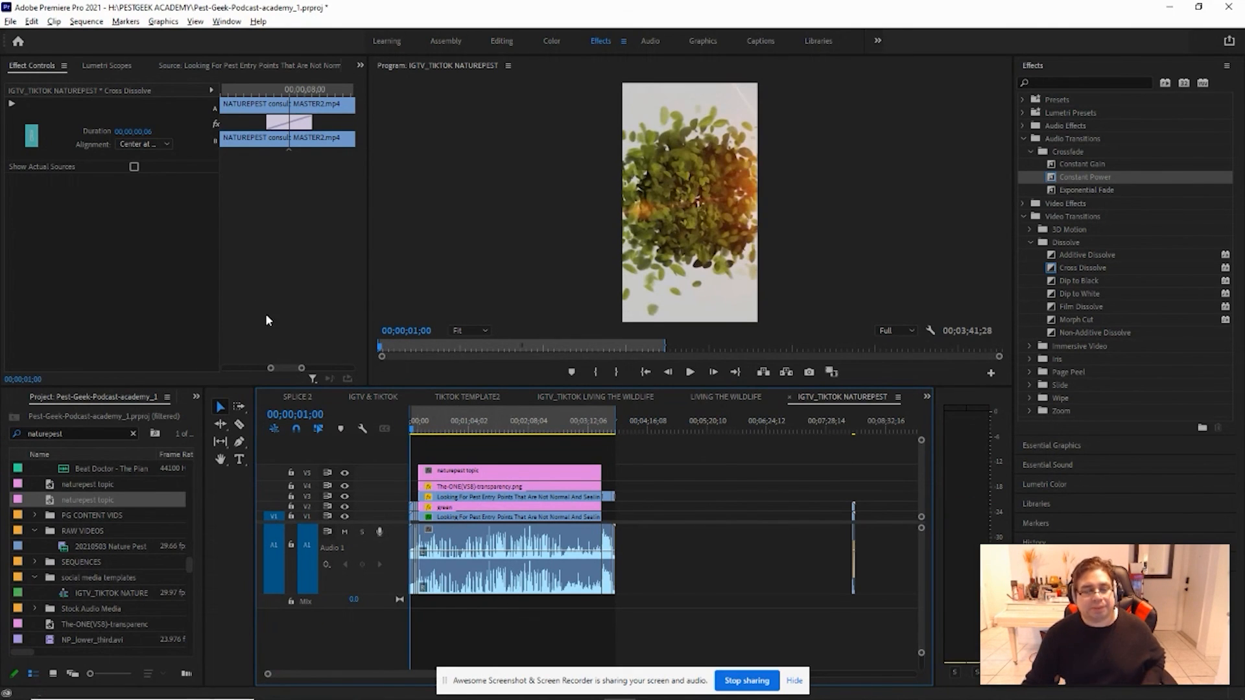
- Open the media export settings for the IGTV_TIKTOK NATUREPEST sequence
click(10, 21)
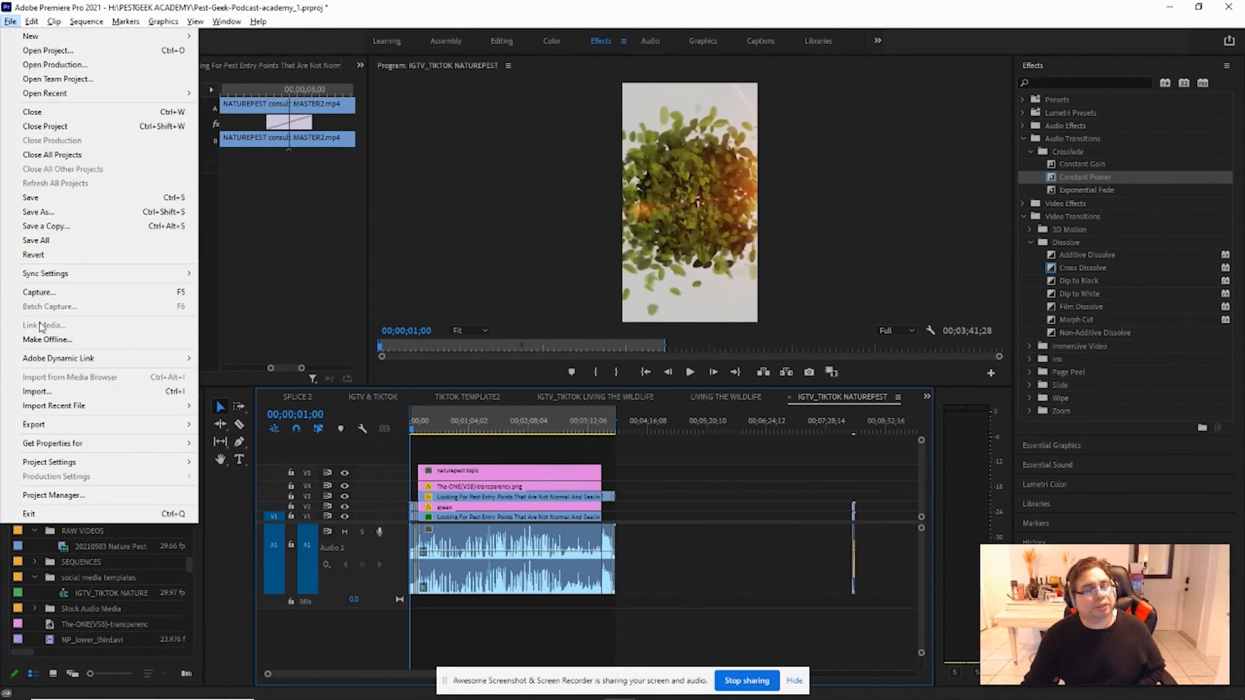
mouse_move(122, 431)
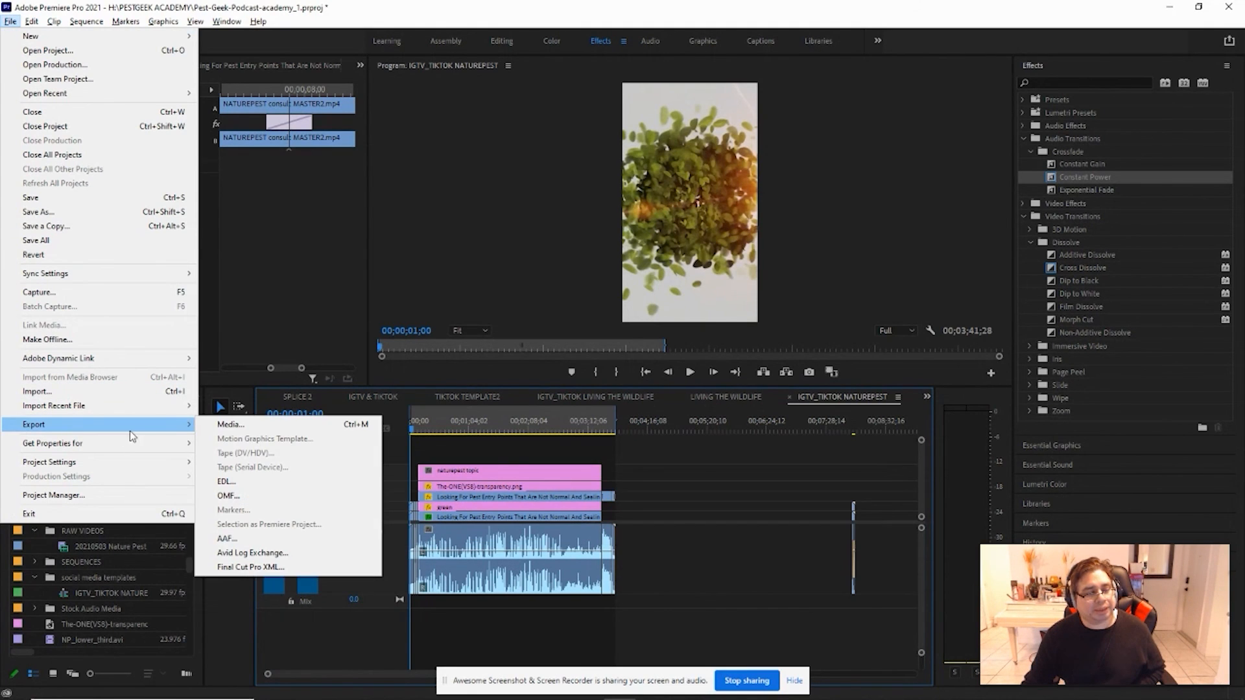
click(30, 22)
click(10, 22)
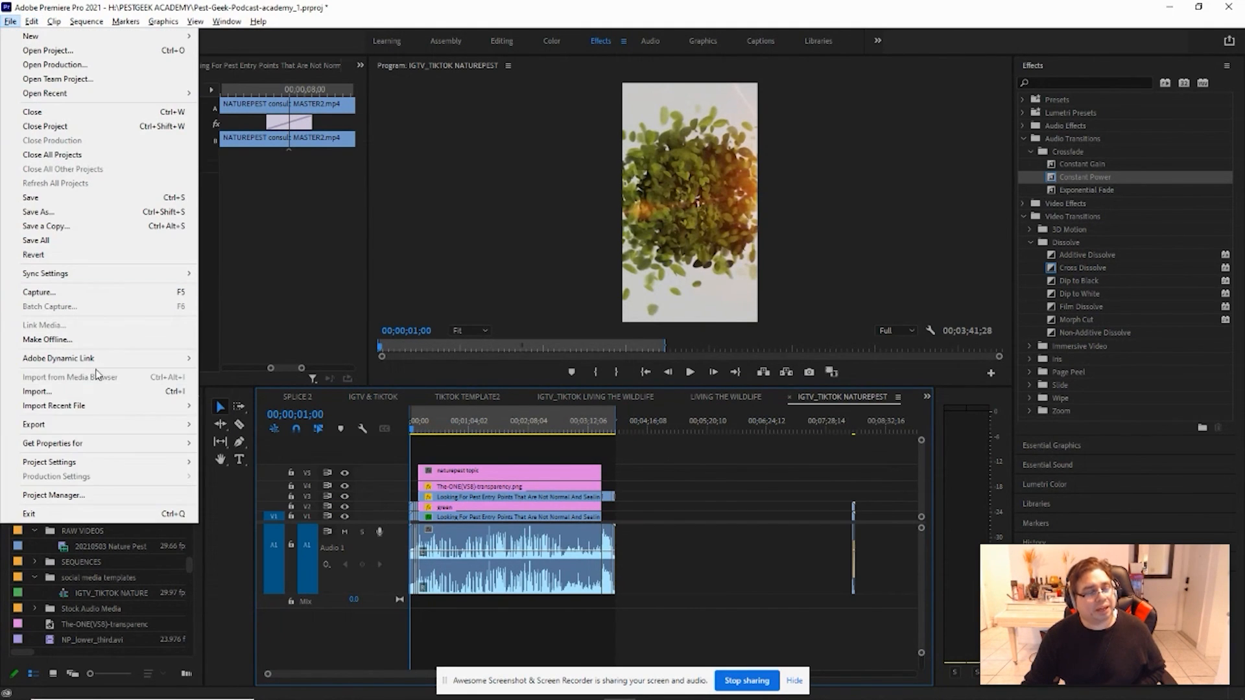
mouse_move(73, 433)
click(240, 427)
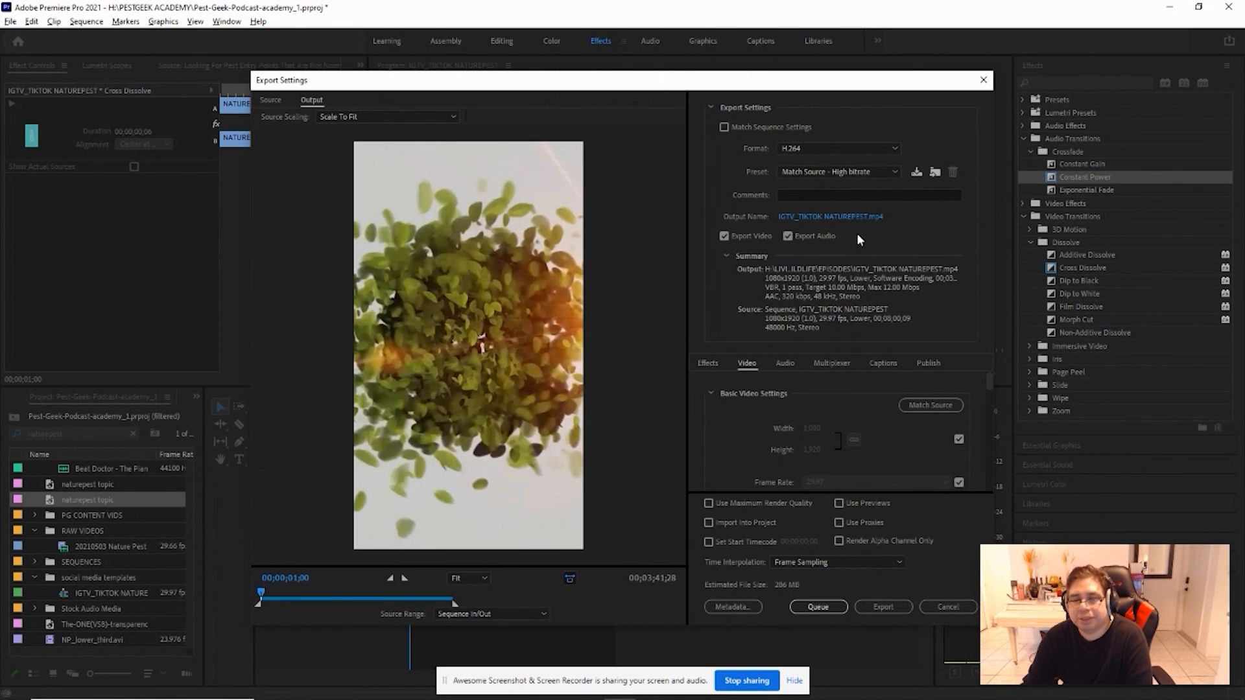
- Set the export destination to the EPISODES folder inside NATUREPEST on the WD-EASY STORE (H:) drive
click(813, 217)
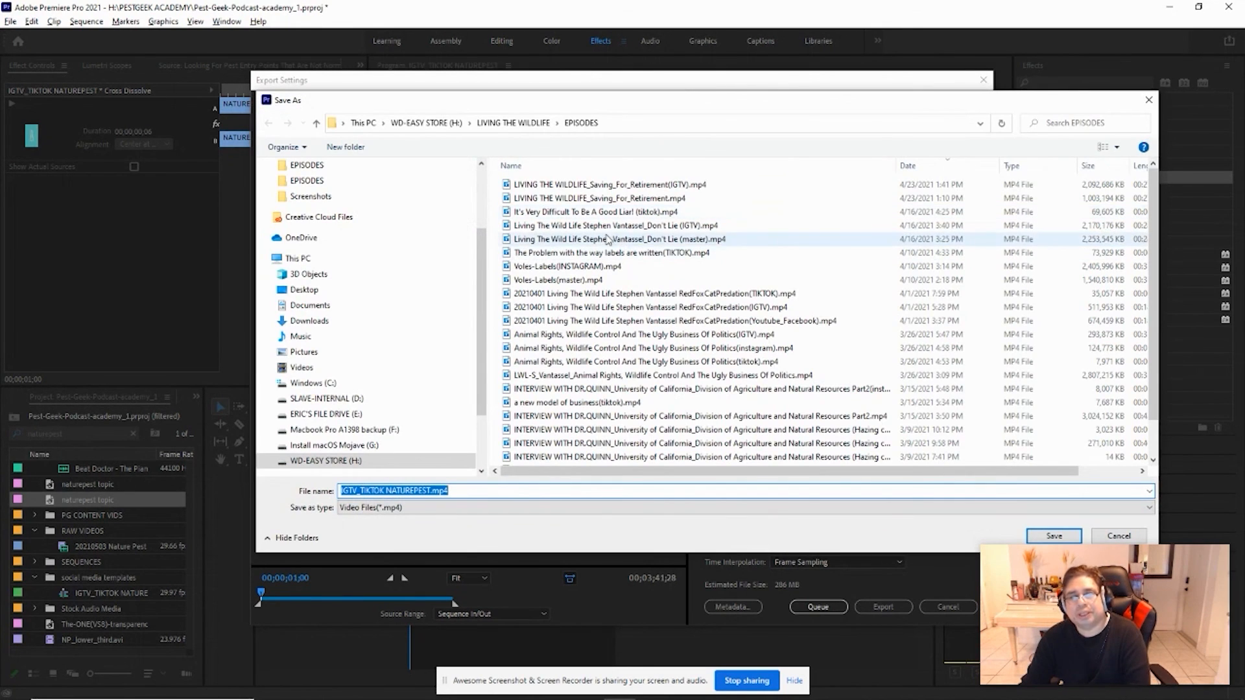
click(444, 127)
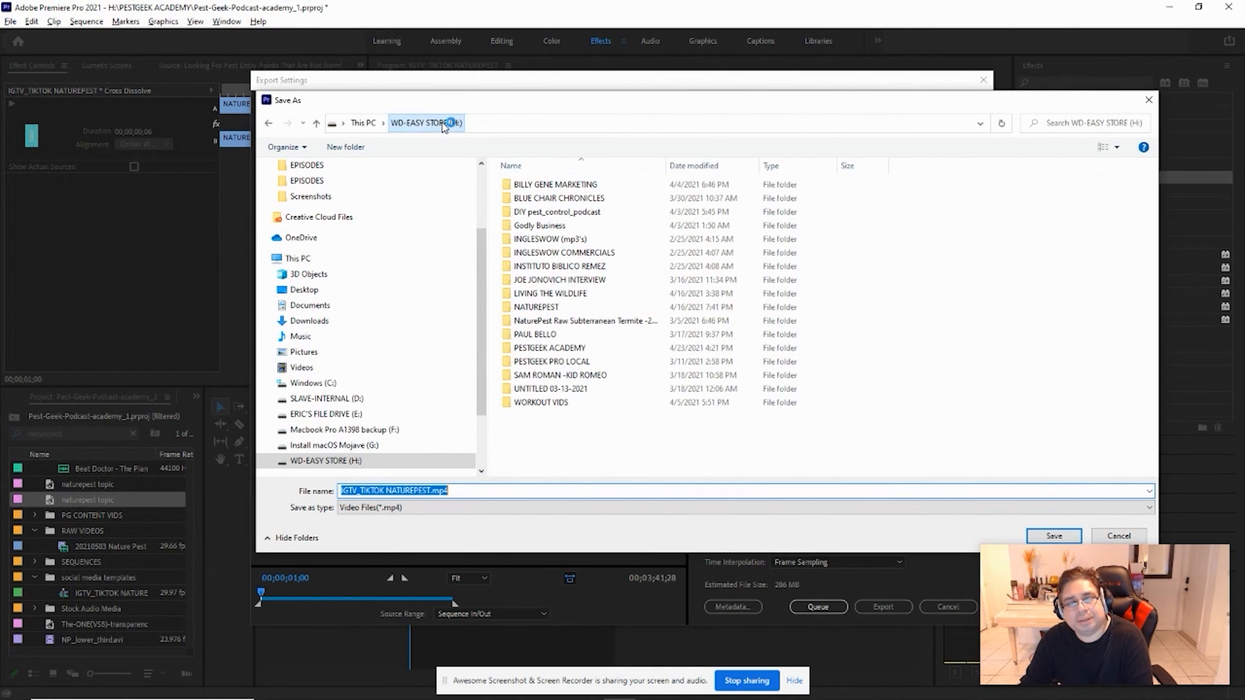
double_click(538, 309)
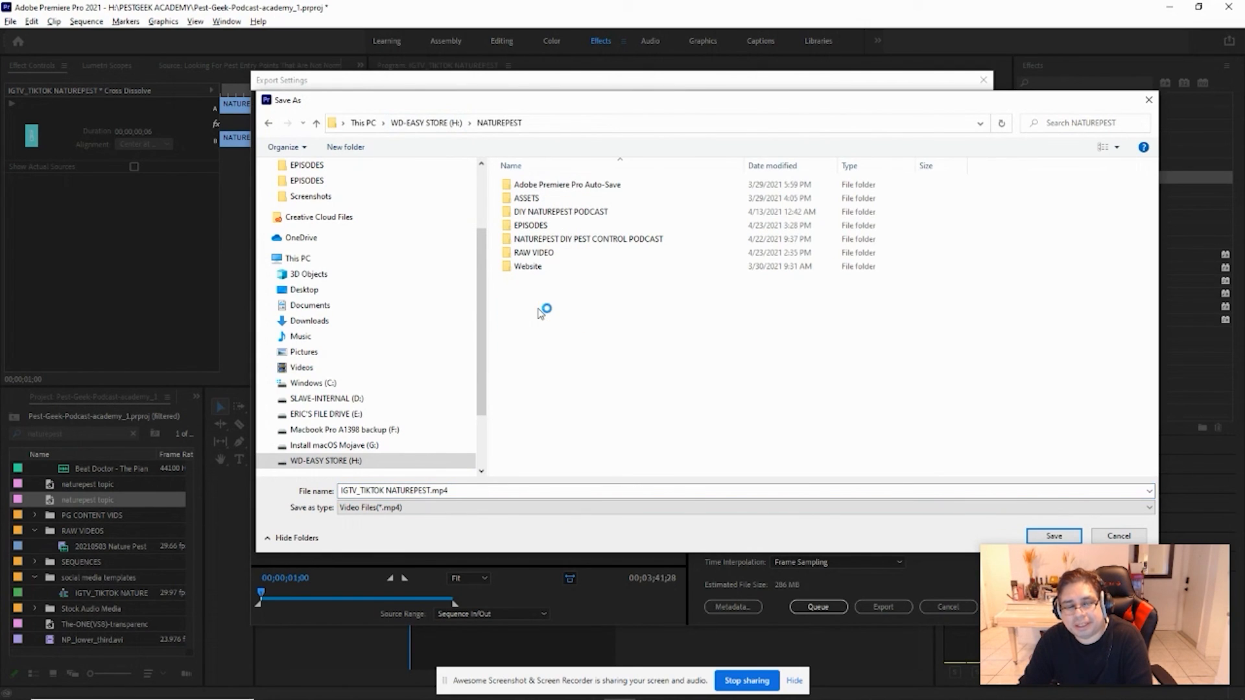
double_click(527, 226)
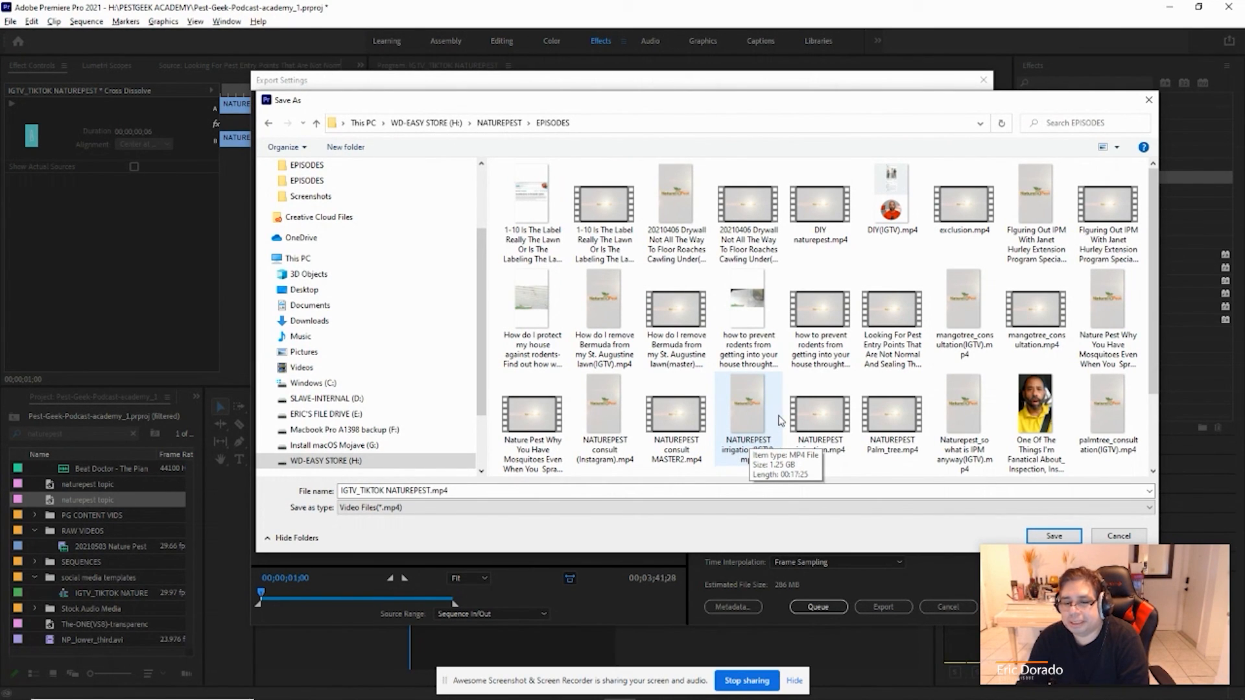
- Name the output "Looking For Pest Entry Points That Are Not Normal And Sealing Them(NaturePest)IGTV.mp4", save the name, and start the export
click(892, 356)
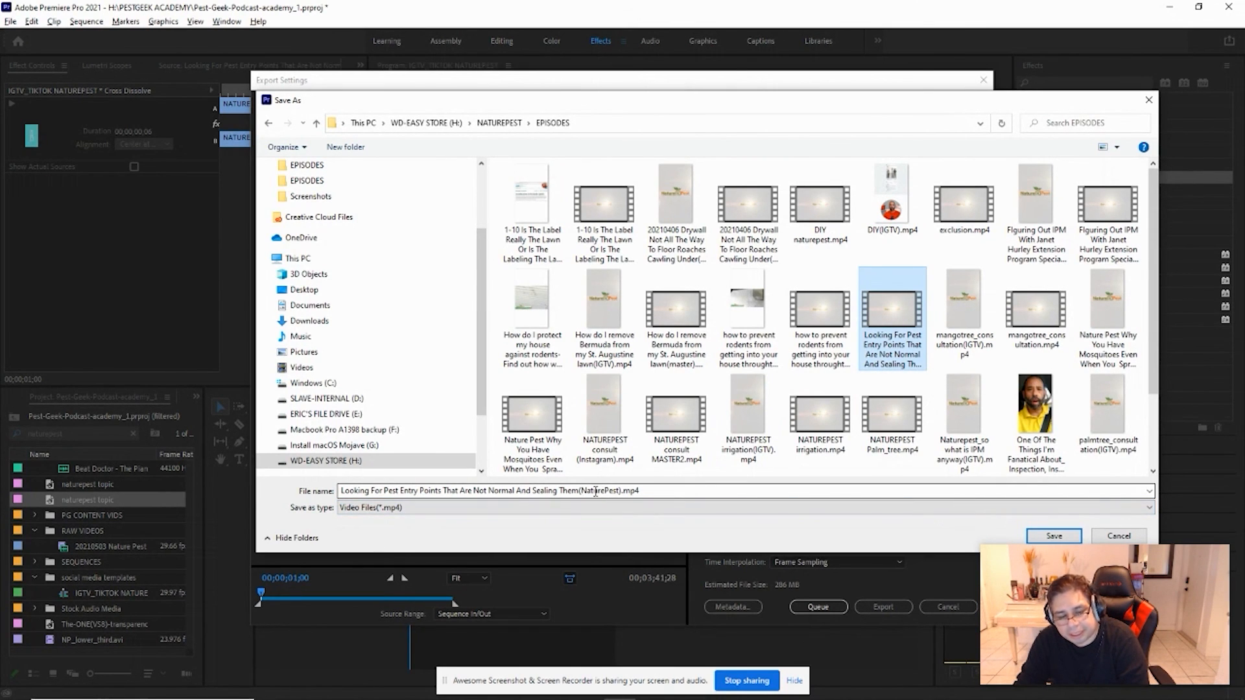
click(619, 491)
click(619, 491)
text())
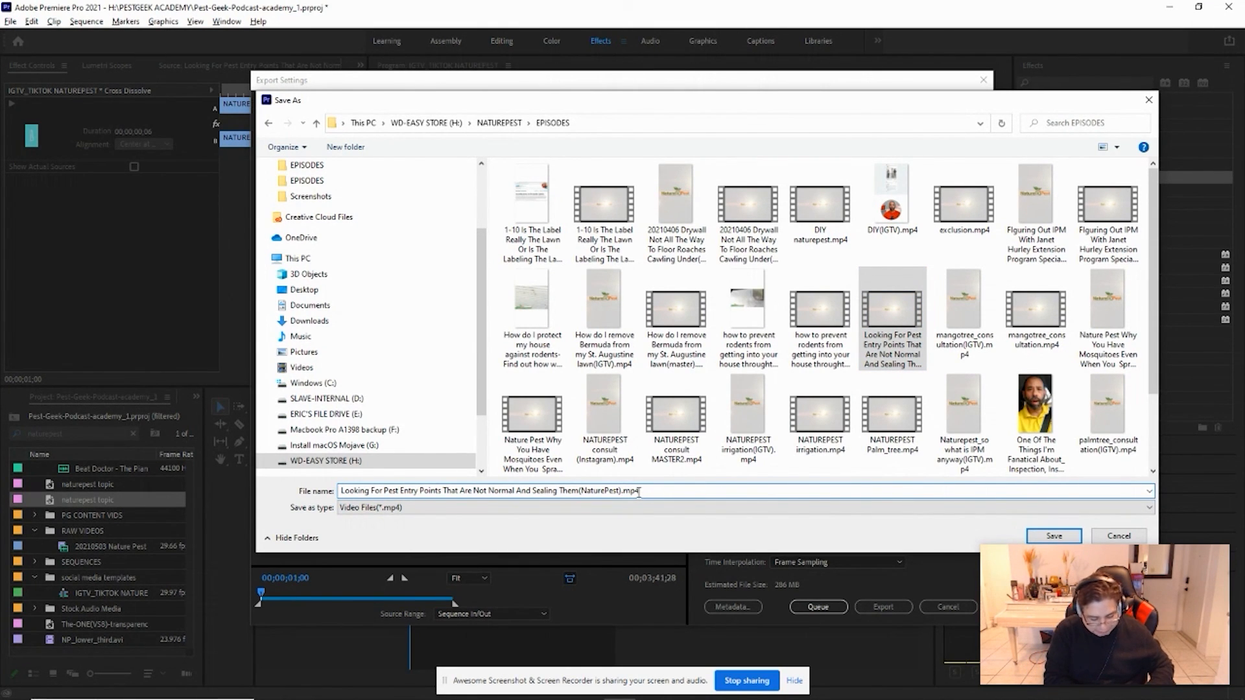
text(IGTV)
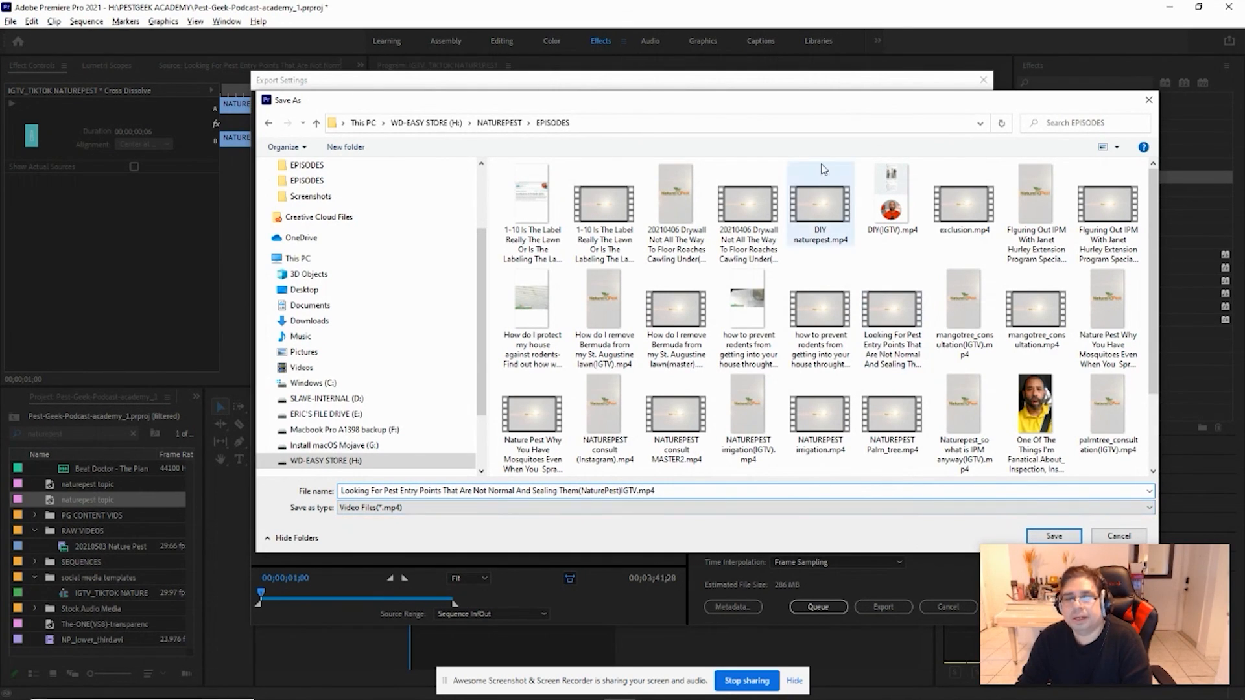
drag(851, 104, 827, 80)
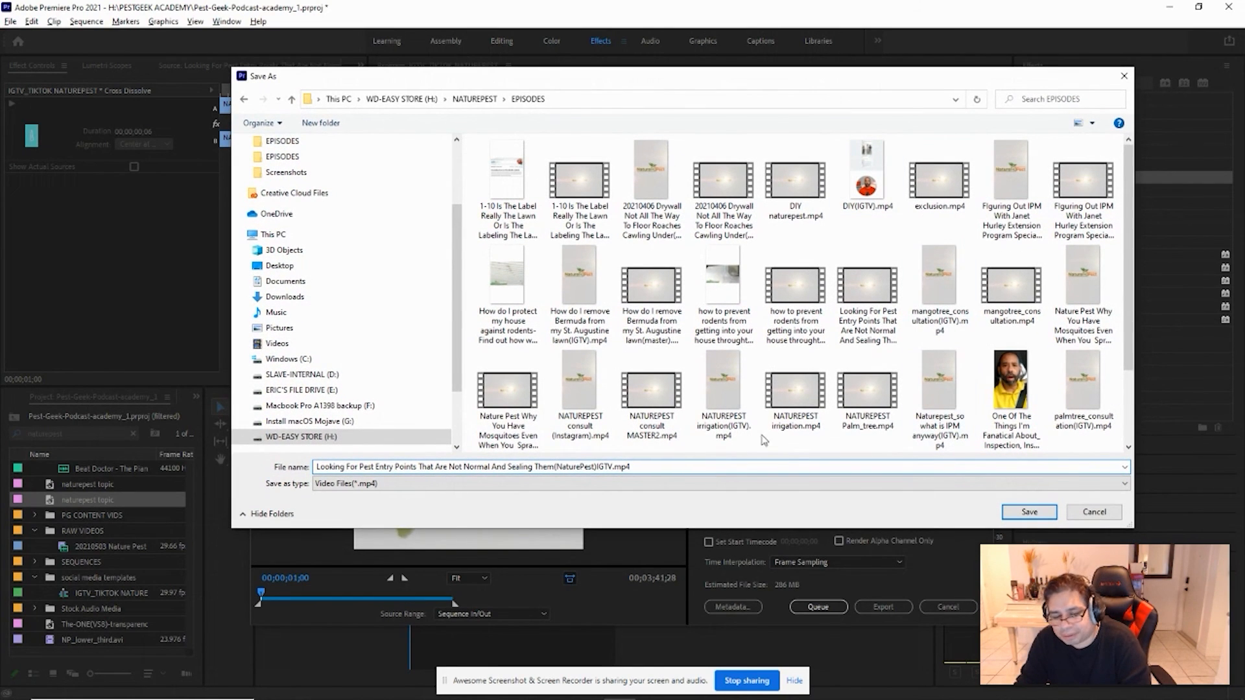
click(1030, 512)
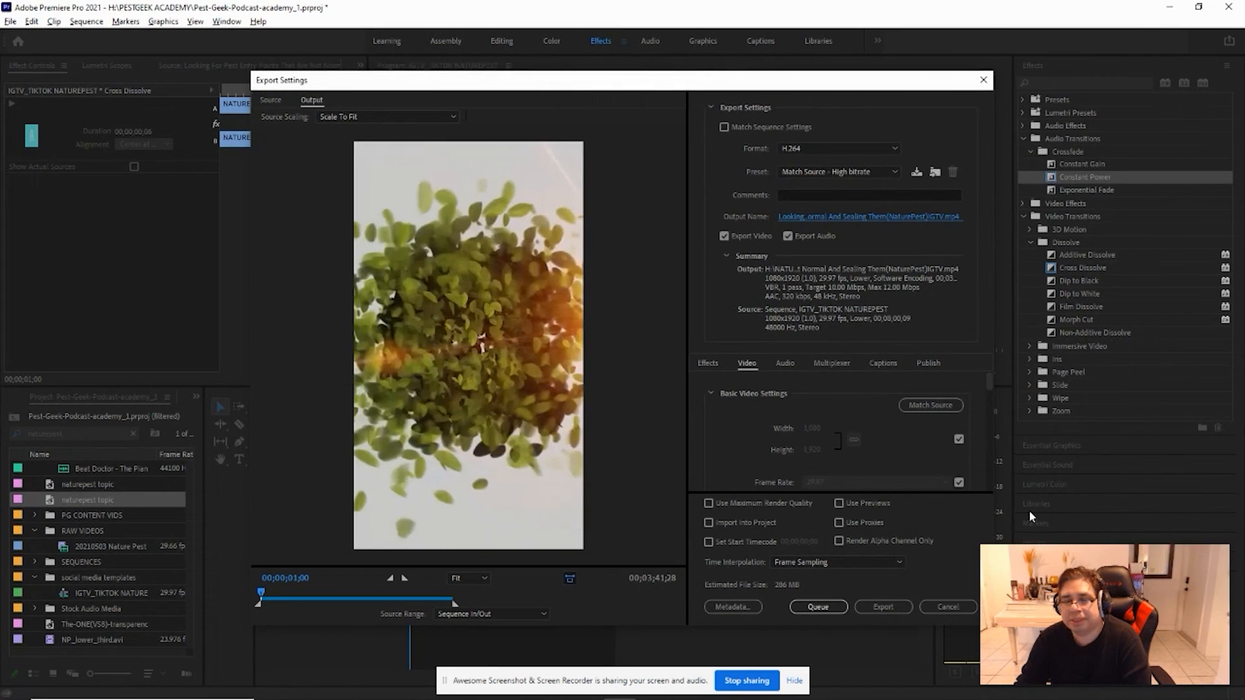
click(872, 610)
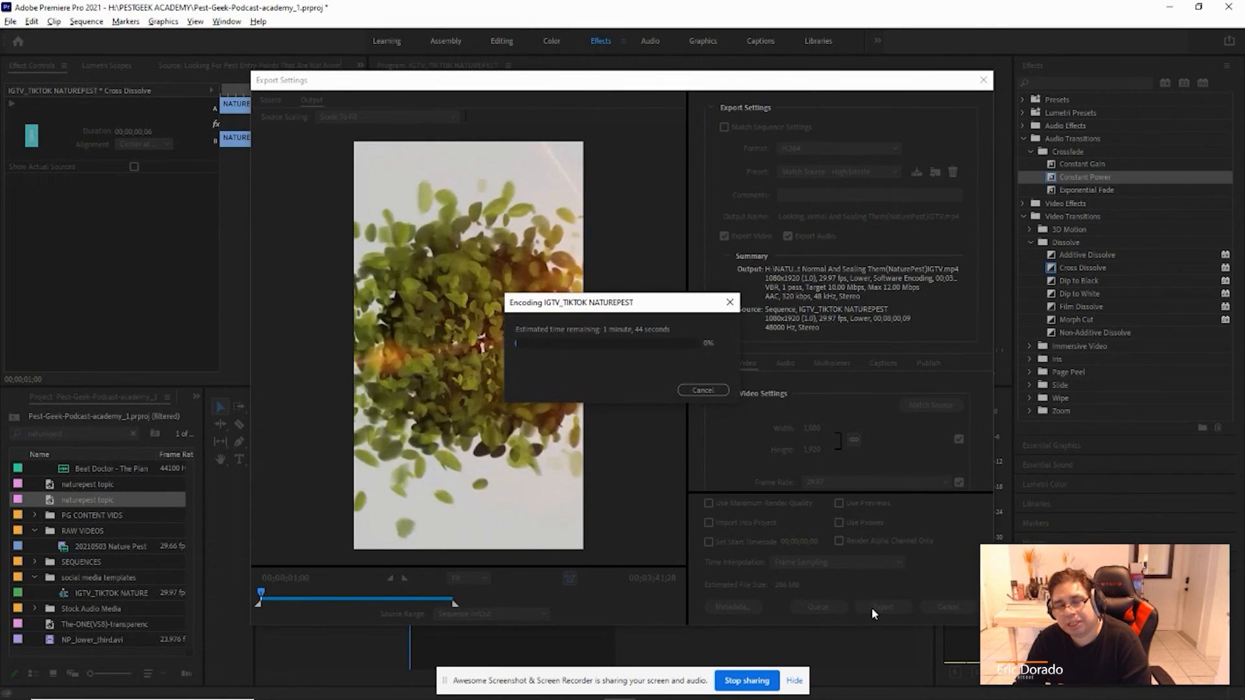